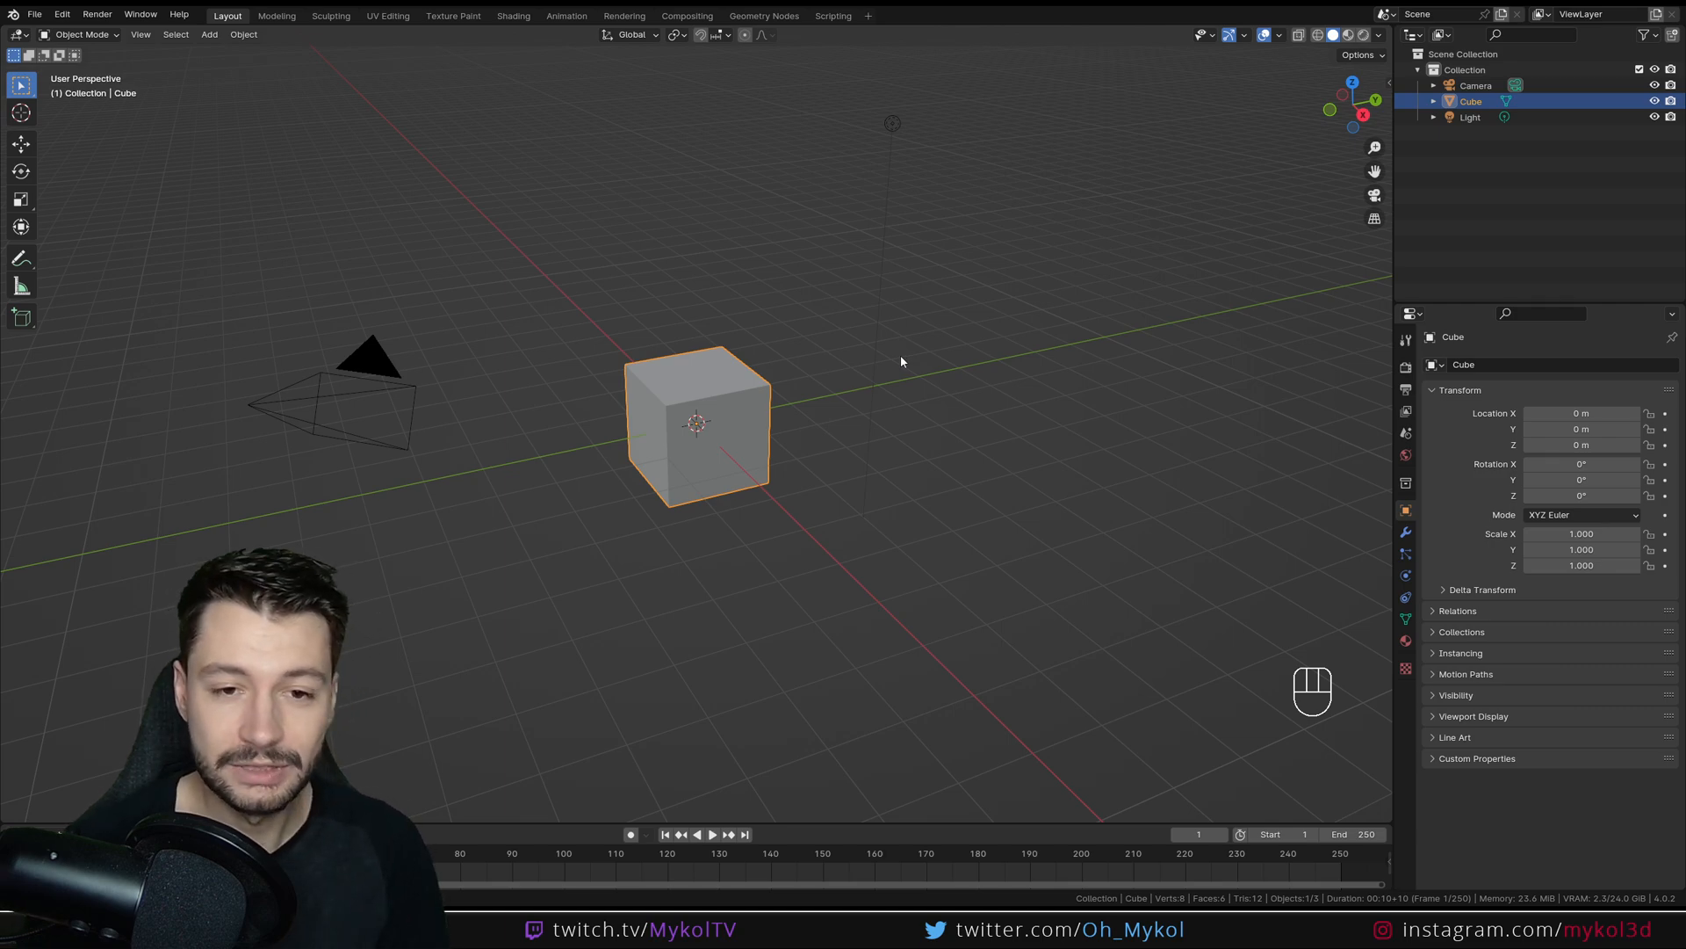
Try moving, scaling and rotating the default cube, cancelling each transform.
left_click(732, 418)
key("g")
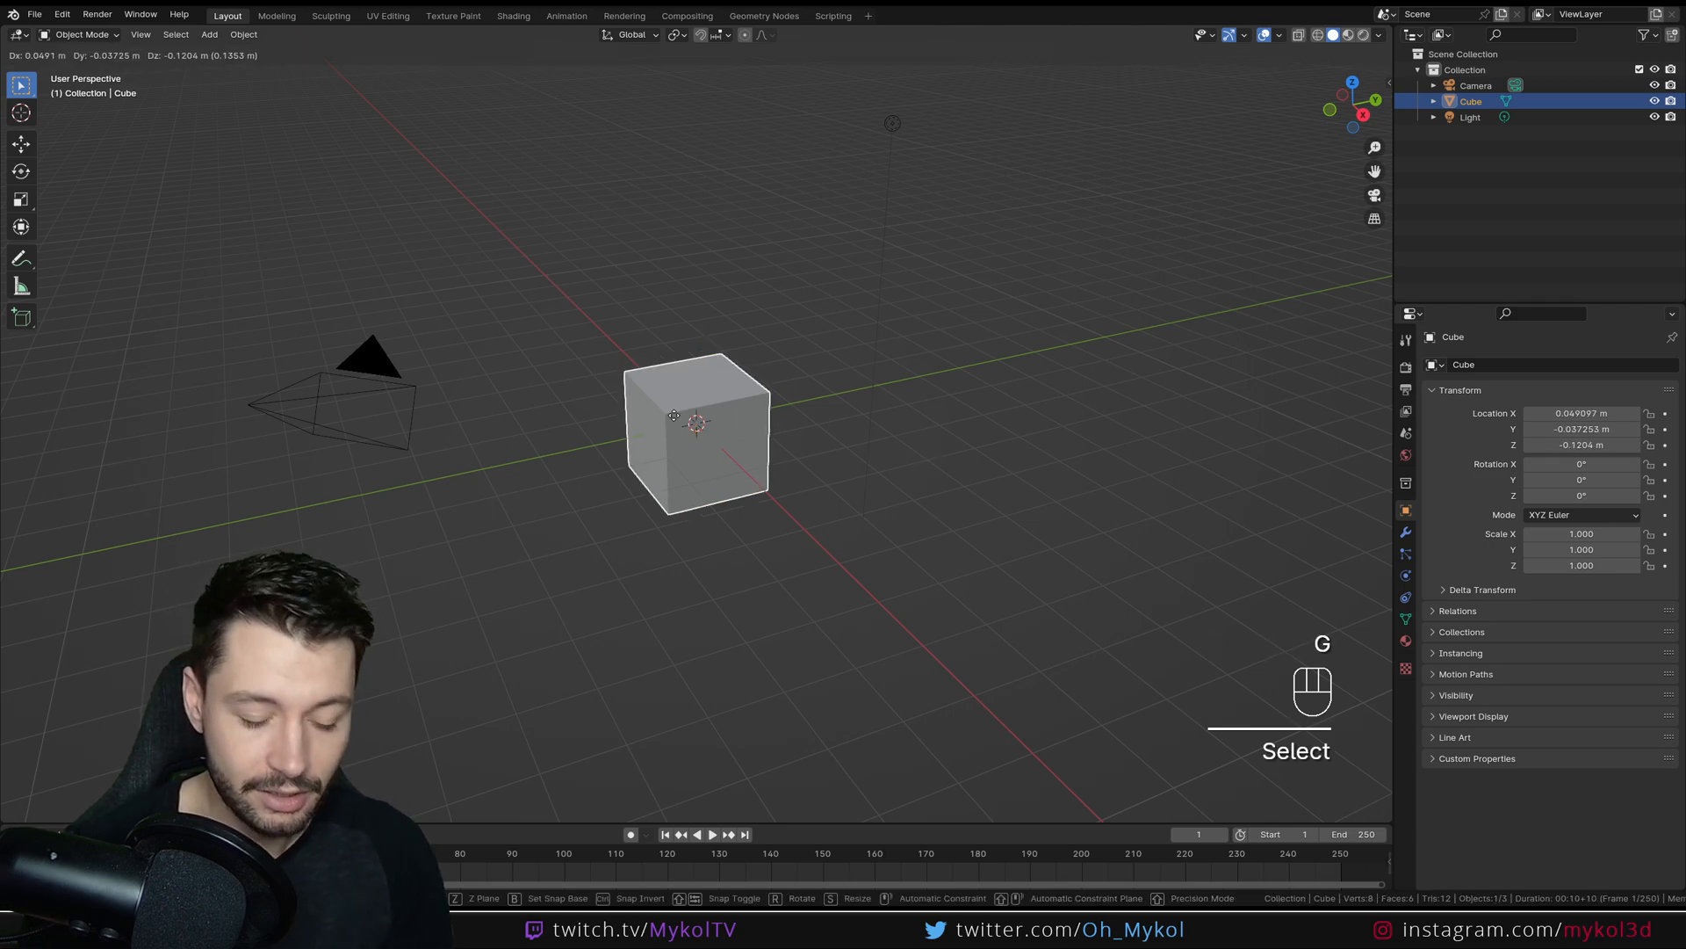
right_click(960, 609)
key("s")
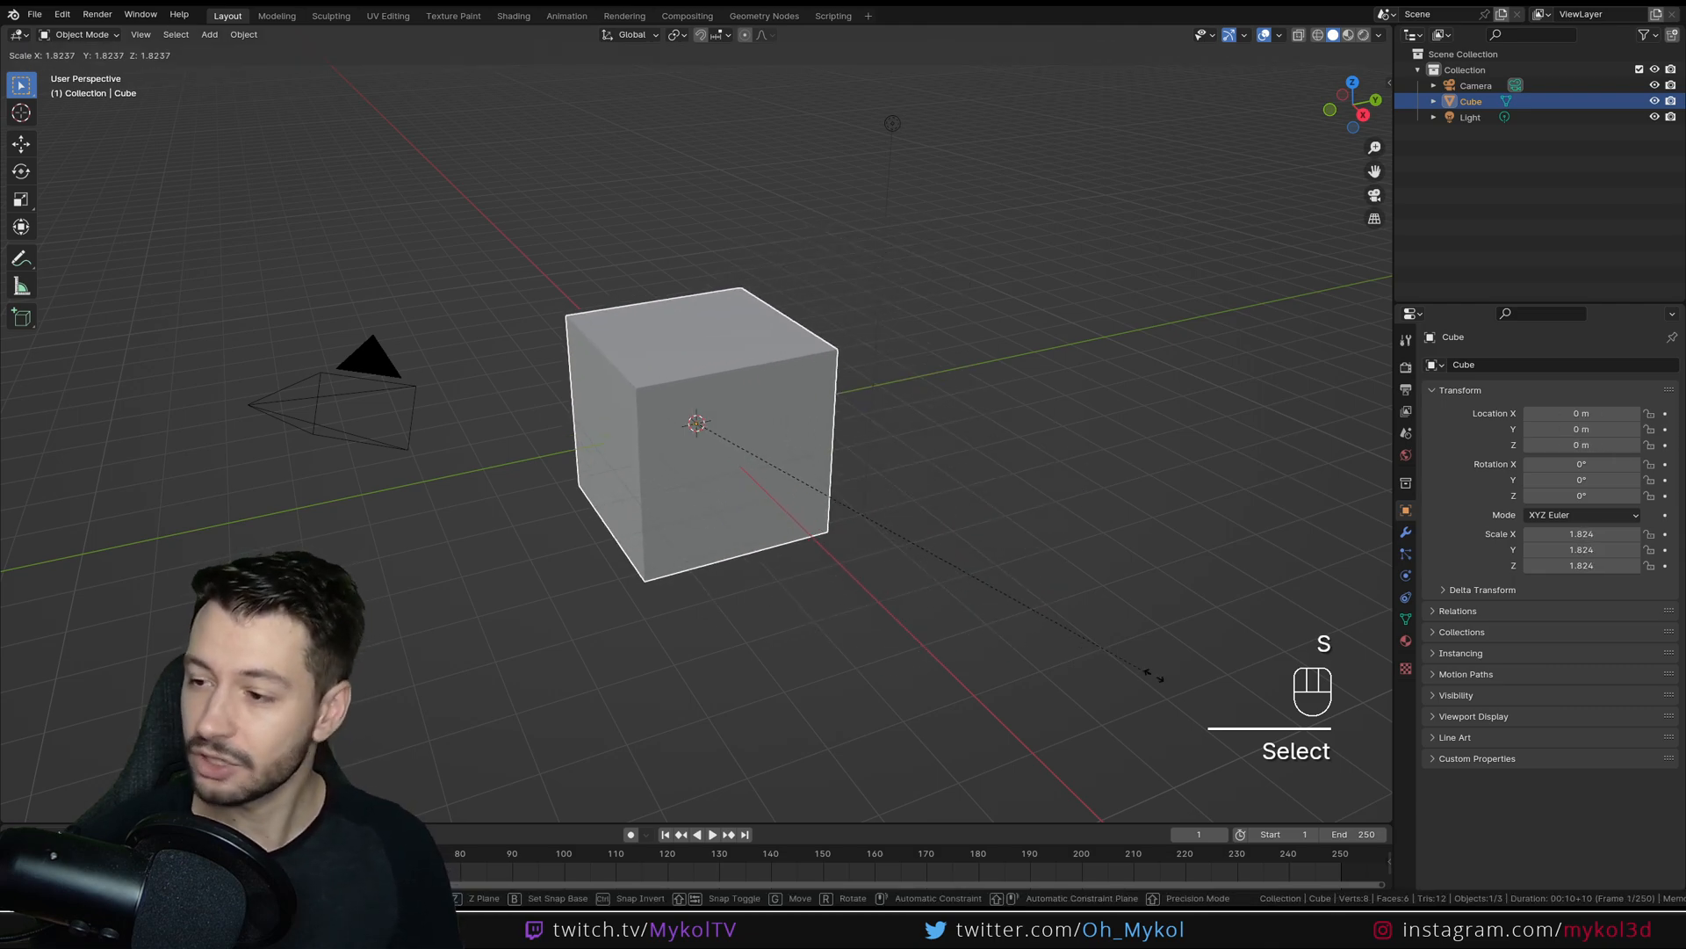
right_click(937, 576)
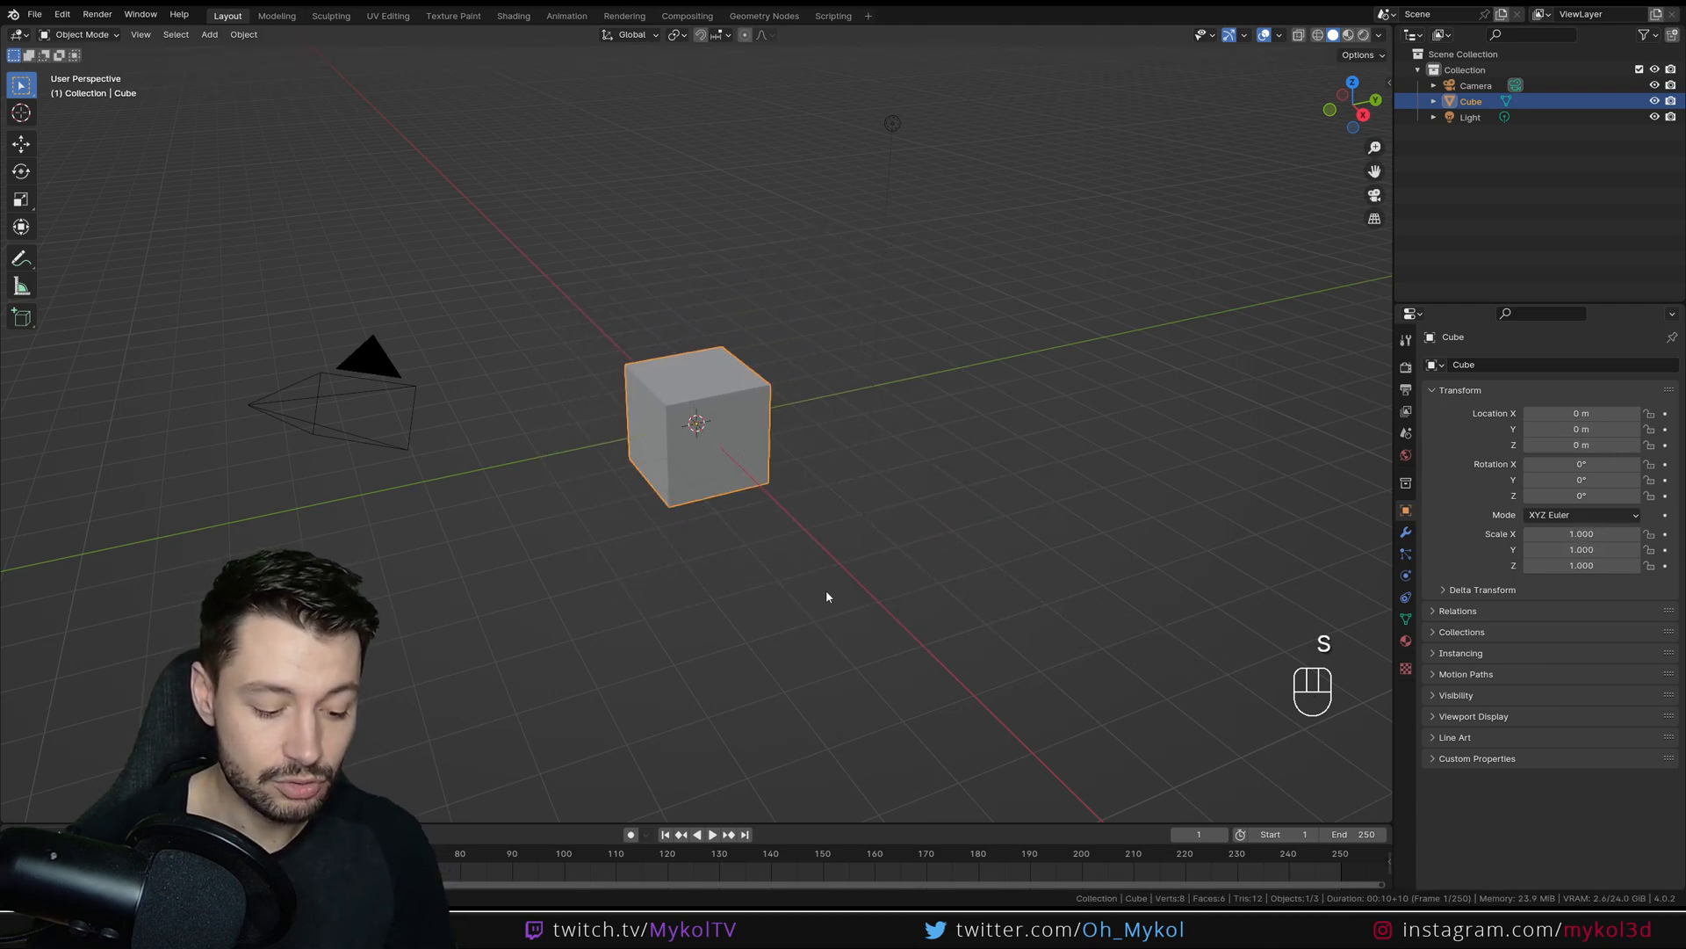
key("r")
right_click(804, 533)
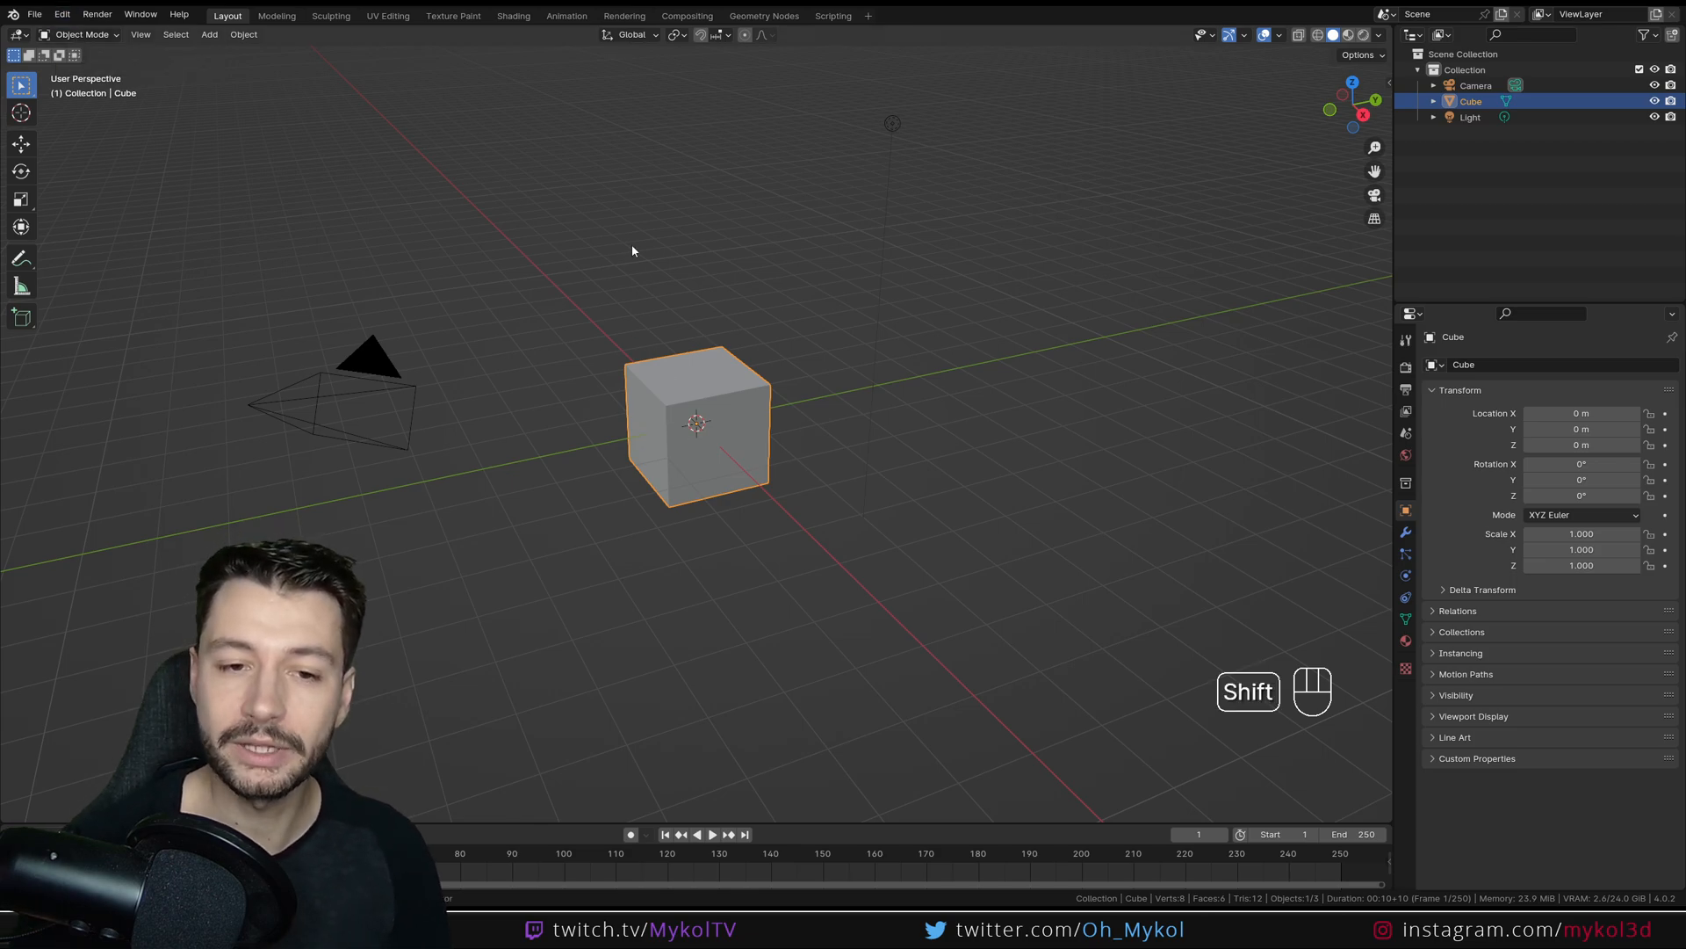
key("shift+a")
mouse_move(542, 187)
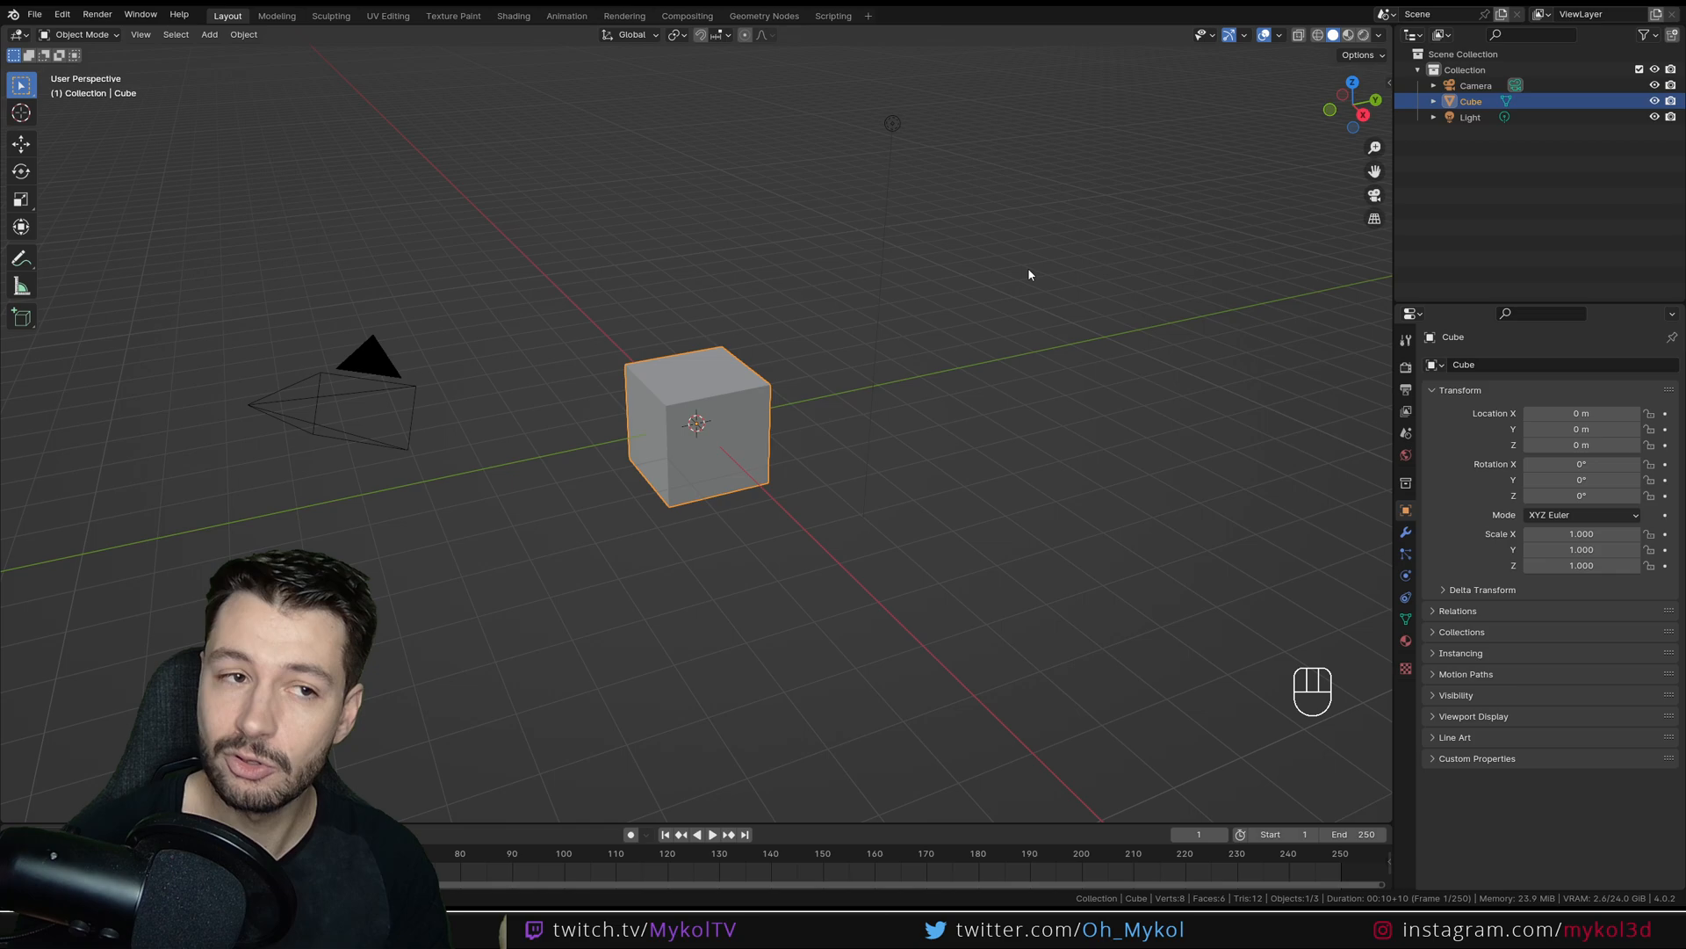
key("shift+a")
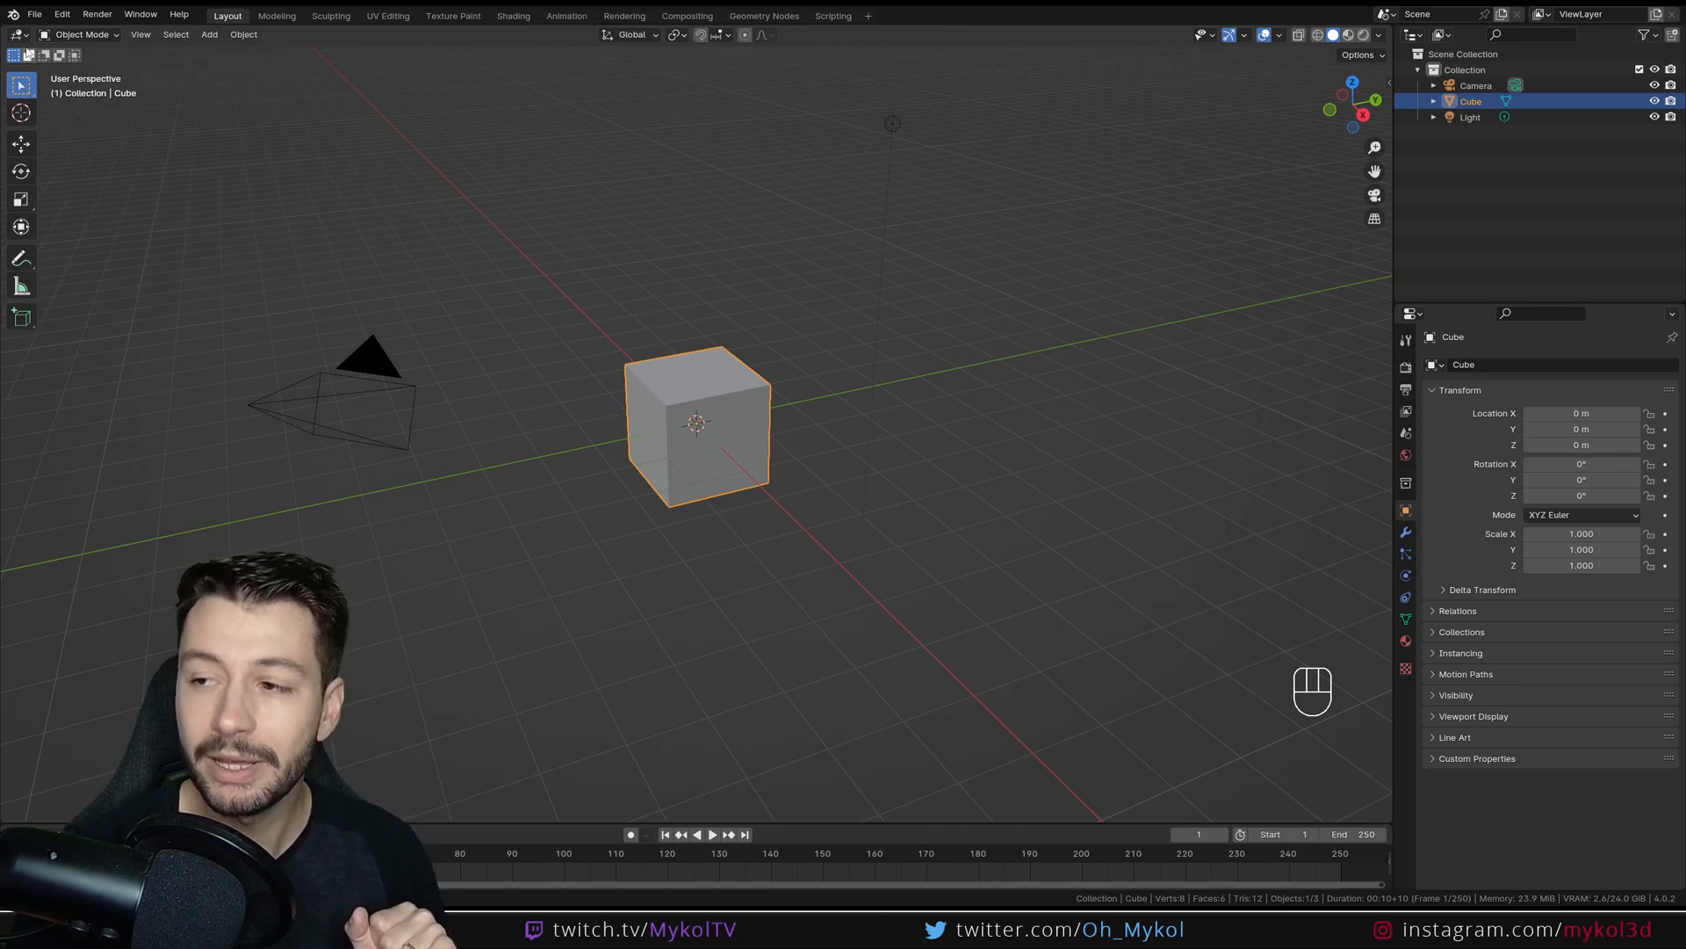
Try the Move and Rotate tools on the cube, and return to the Select Box tool.
left_click(20, 140)
left_click(21, 170)
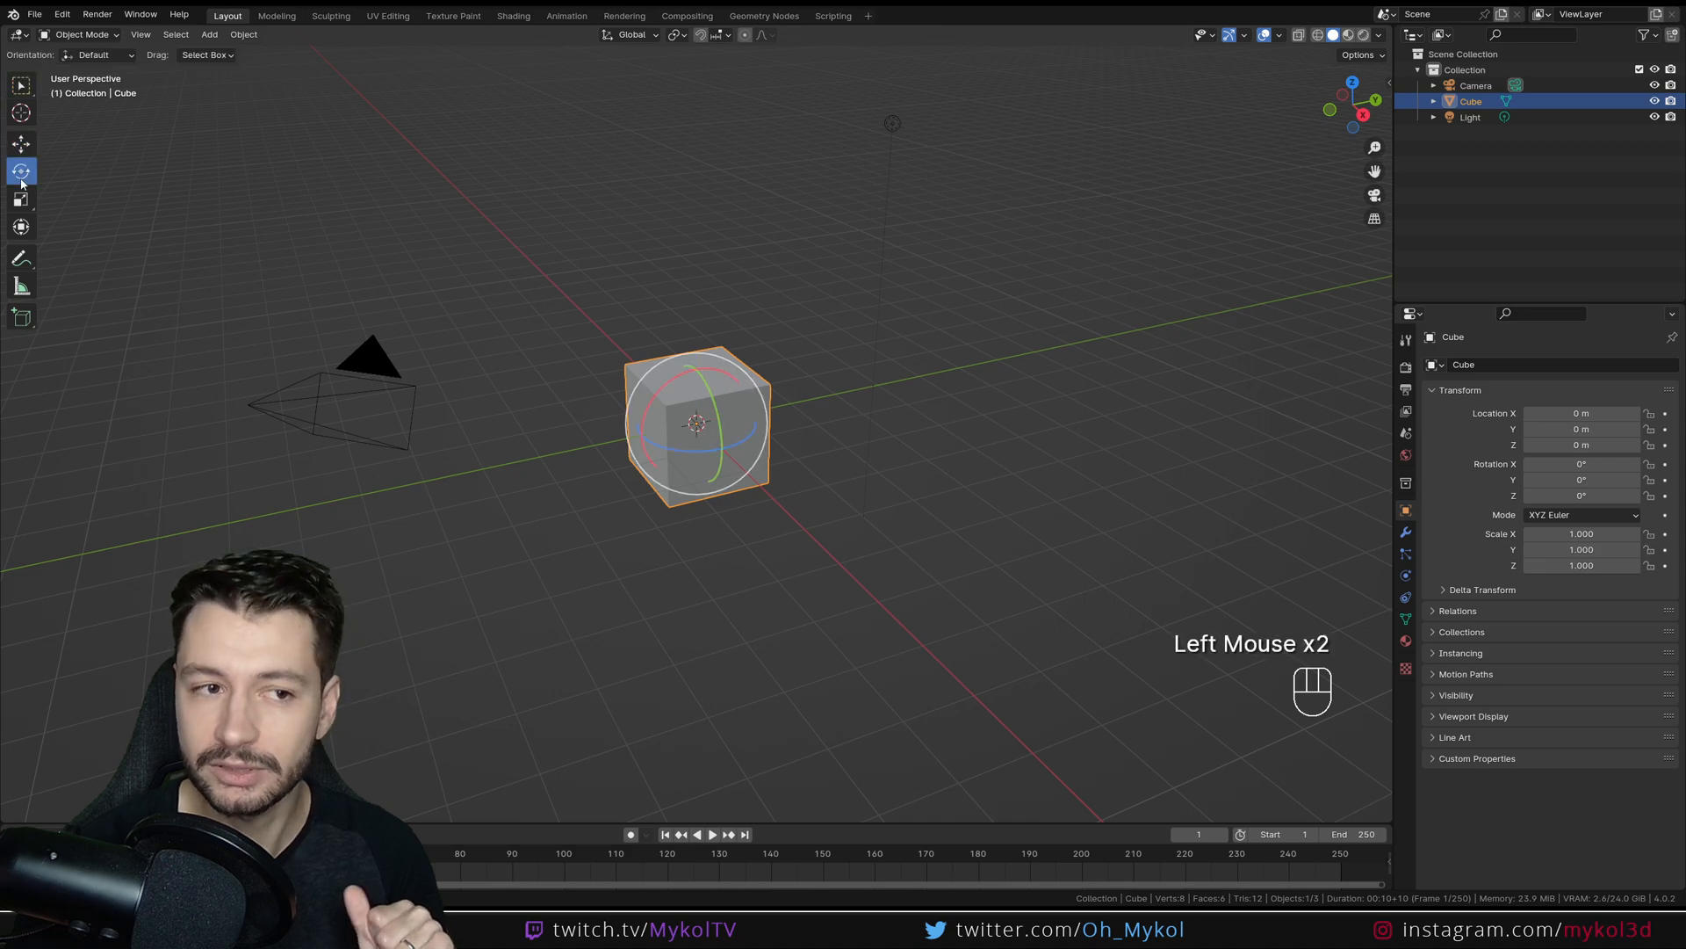
left_click(21, 86)
Switch the selected cube from Object Mode to Edit Mode.
left_click(71, 34)
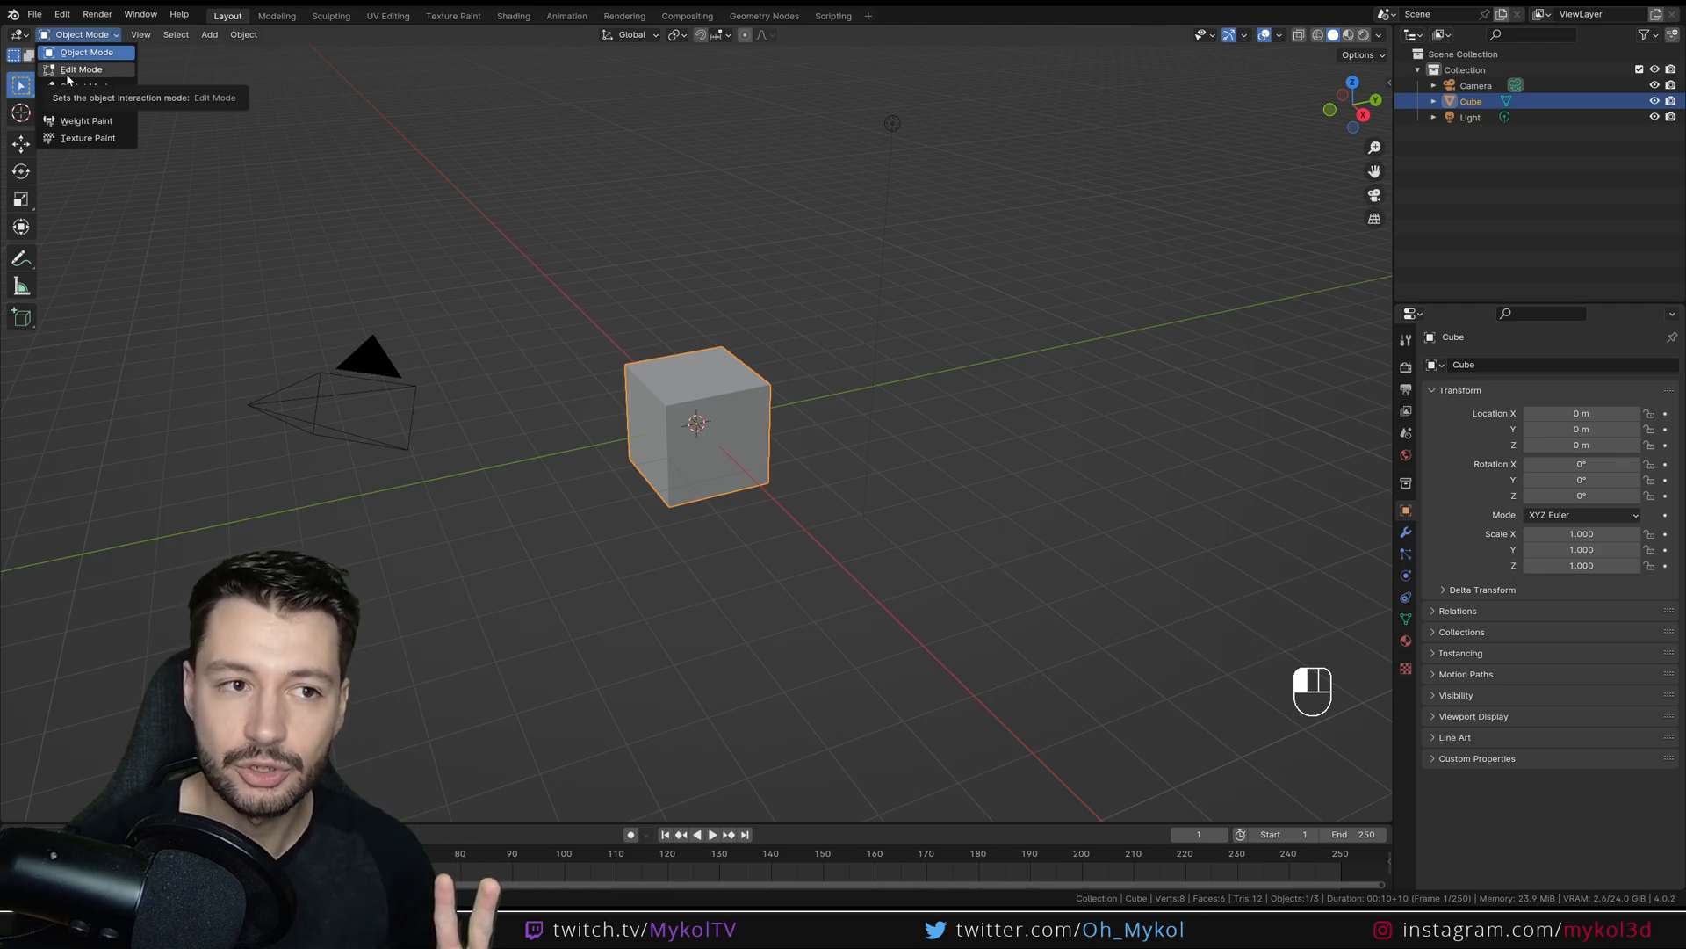
left_click(64, 73)
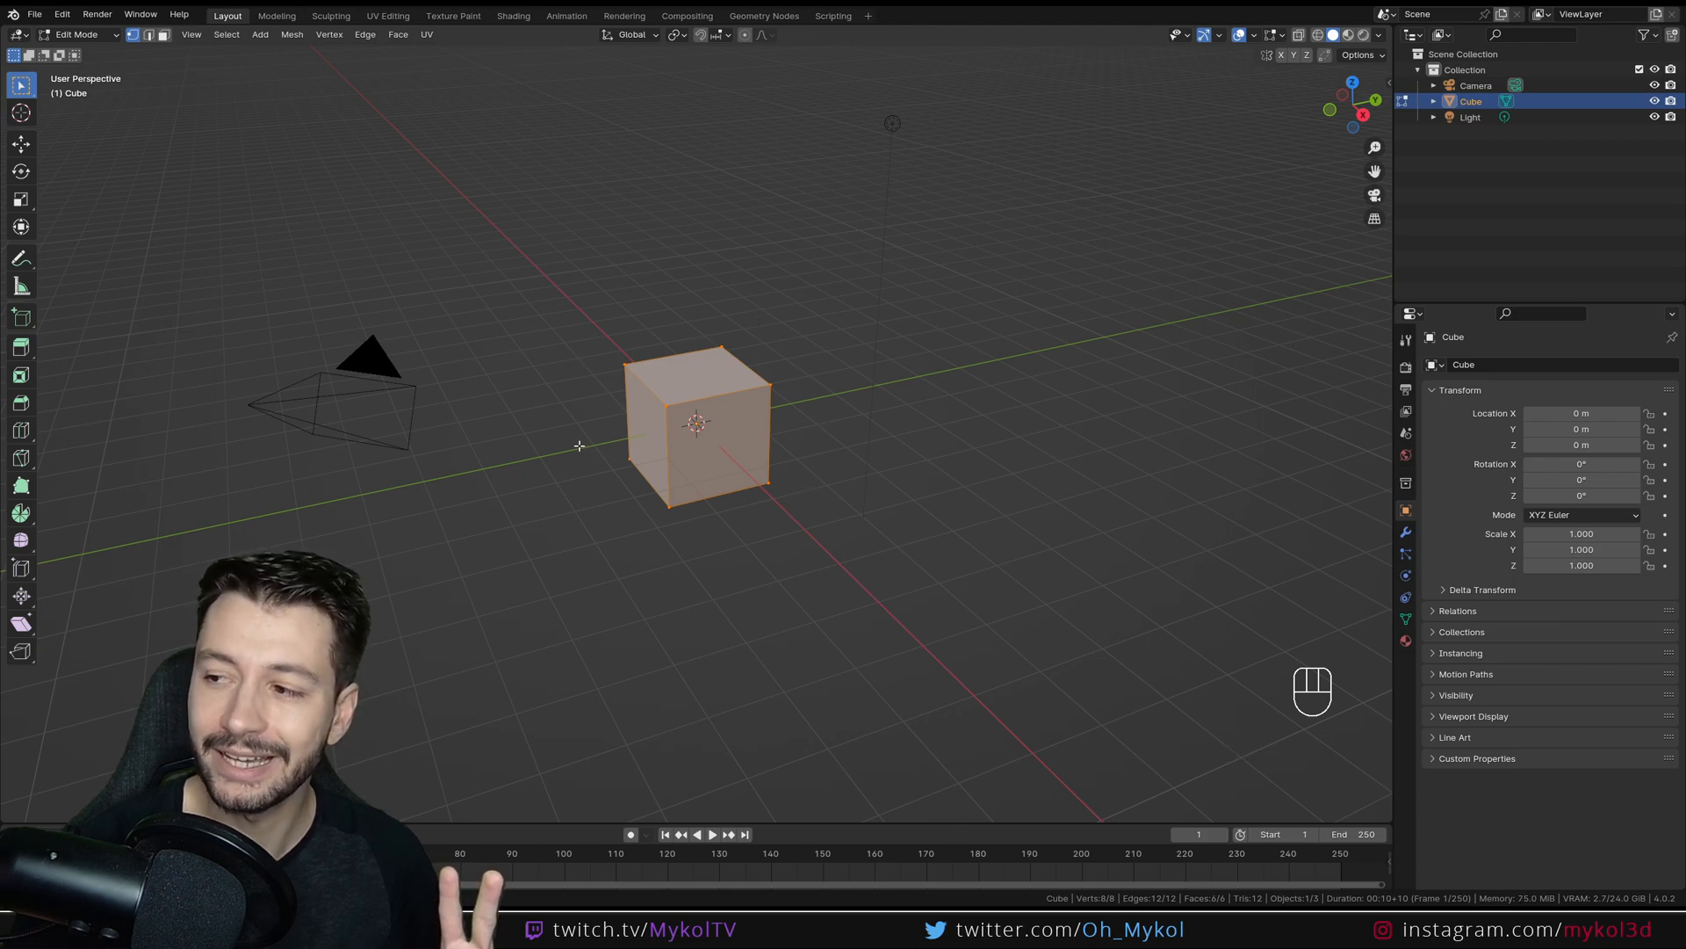
scroll(663, 392, "up", 2)
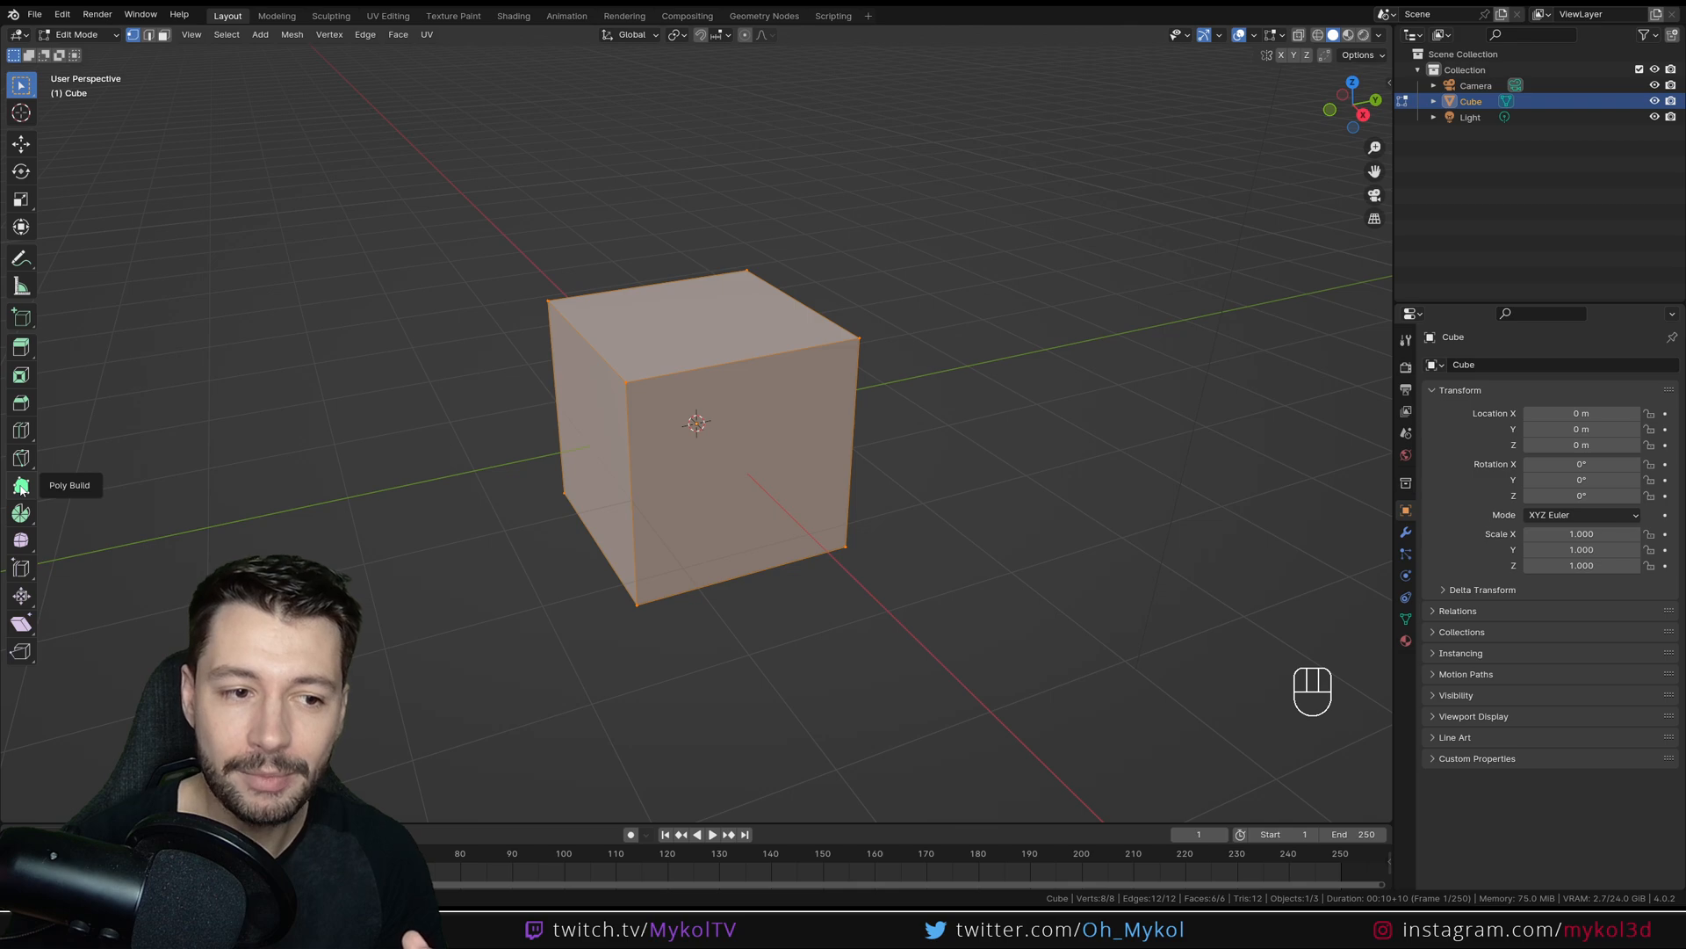
Add two vertical loop cuts to the cube, one through its middle and one centred in its right half, and return to Select Box.
left_click(21, 429)
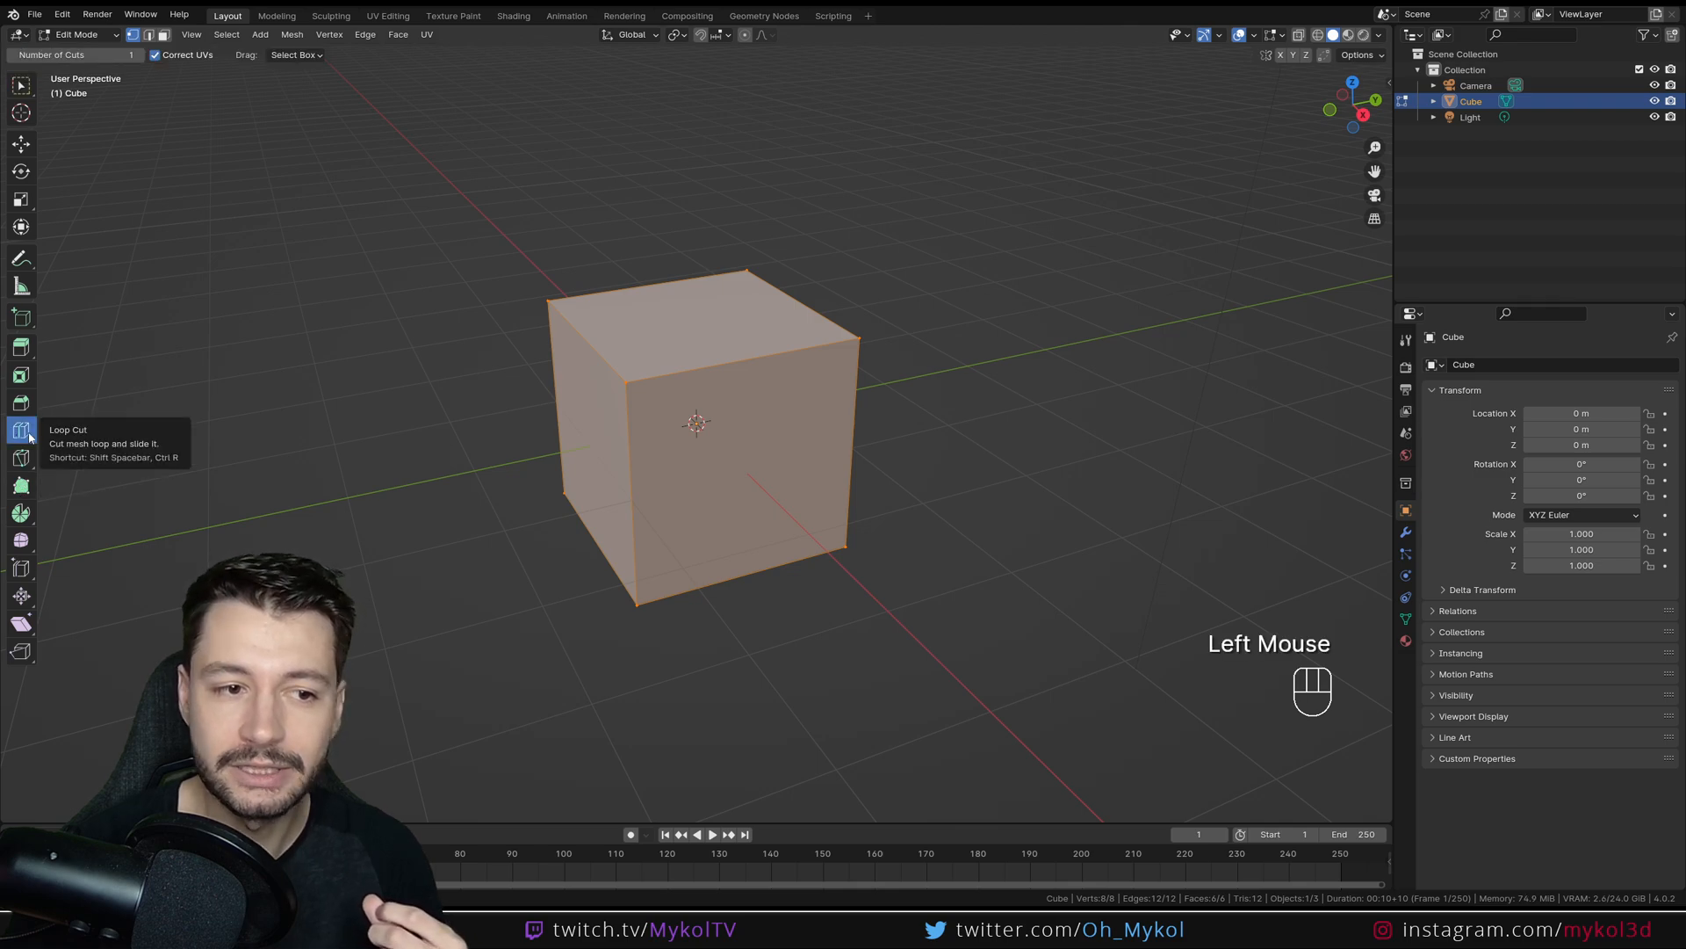
left_click(701, 375)
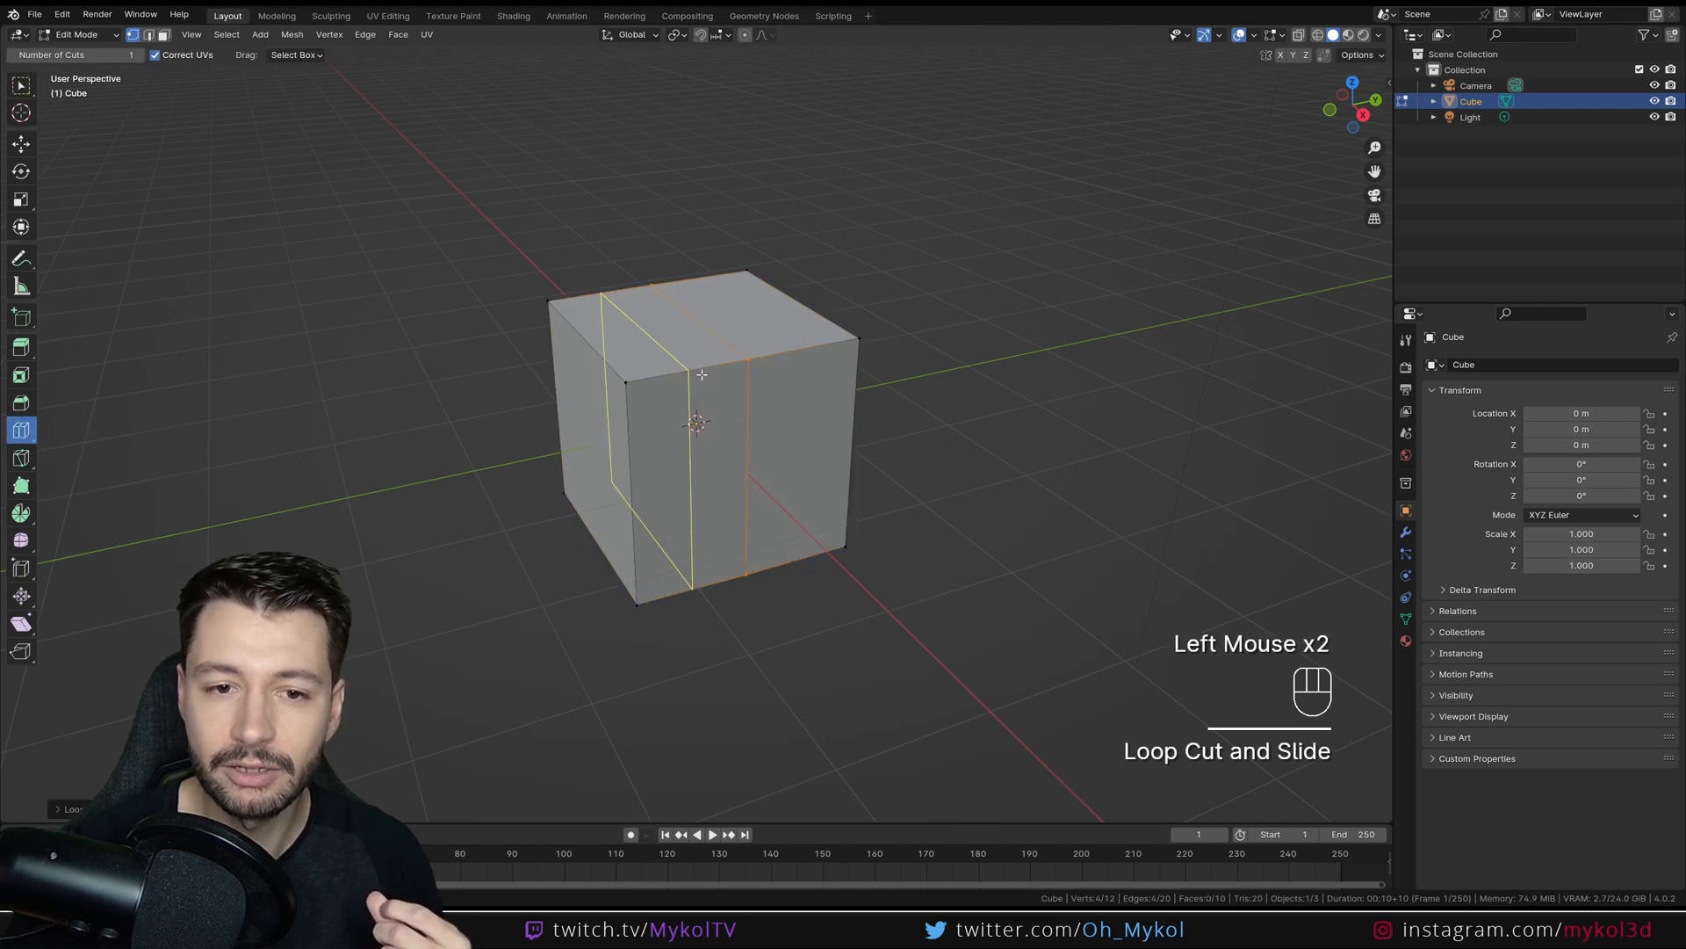
left_click(798, 352)
key("Escape")
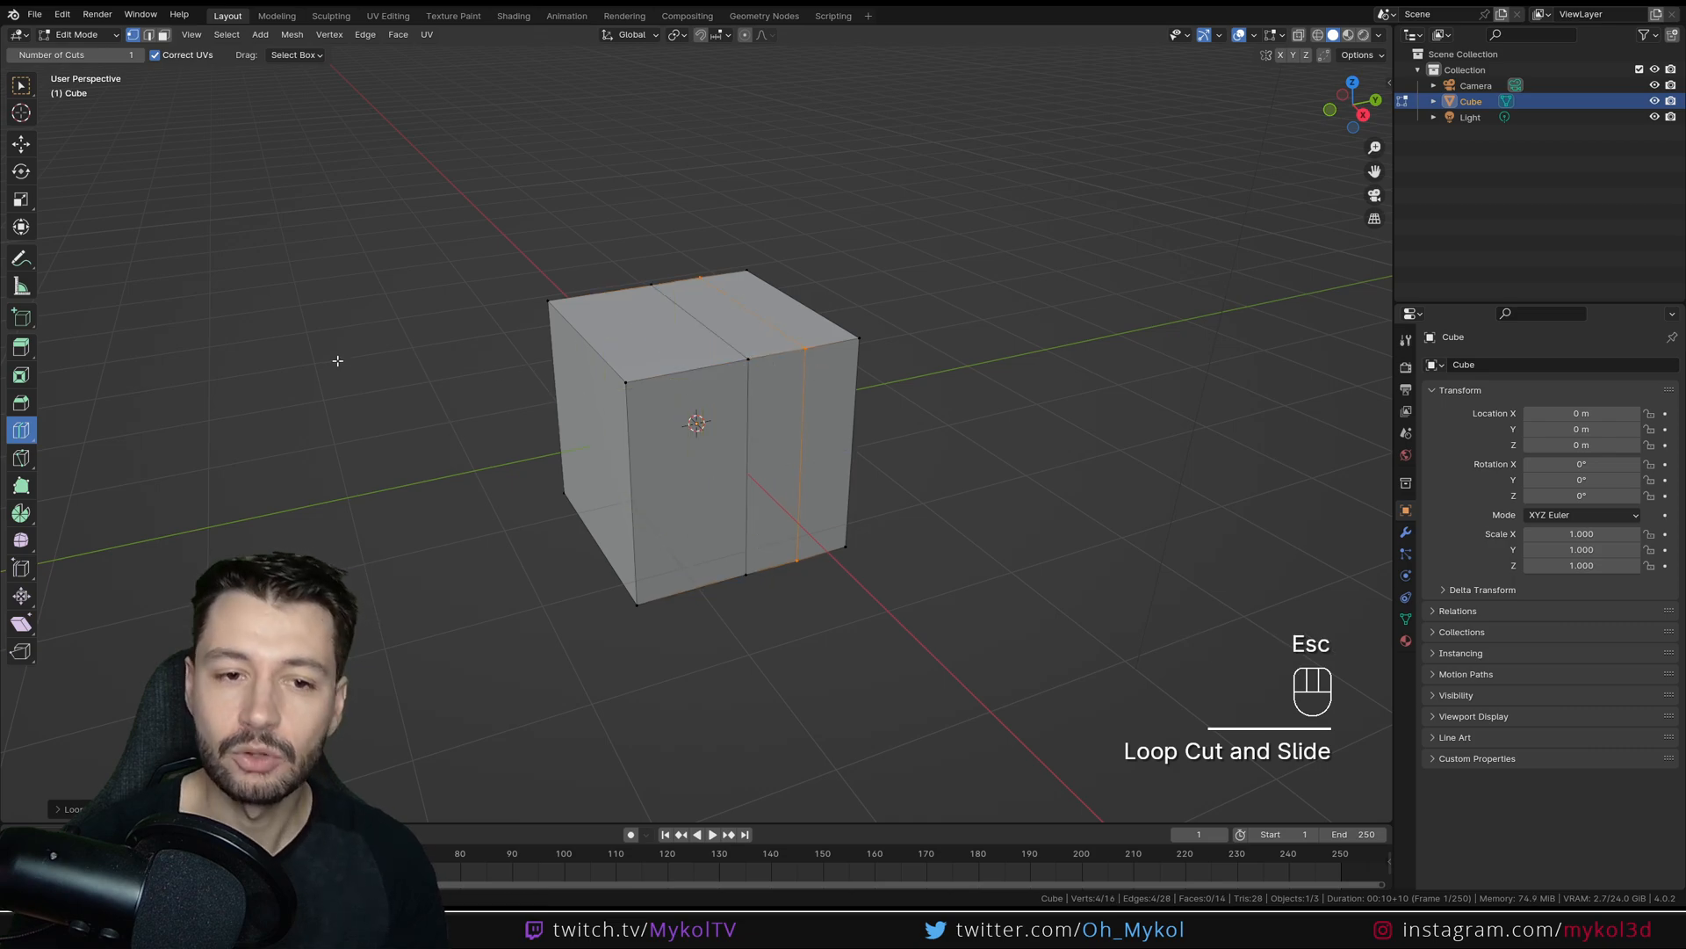
left_click(21, 85)
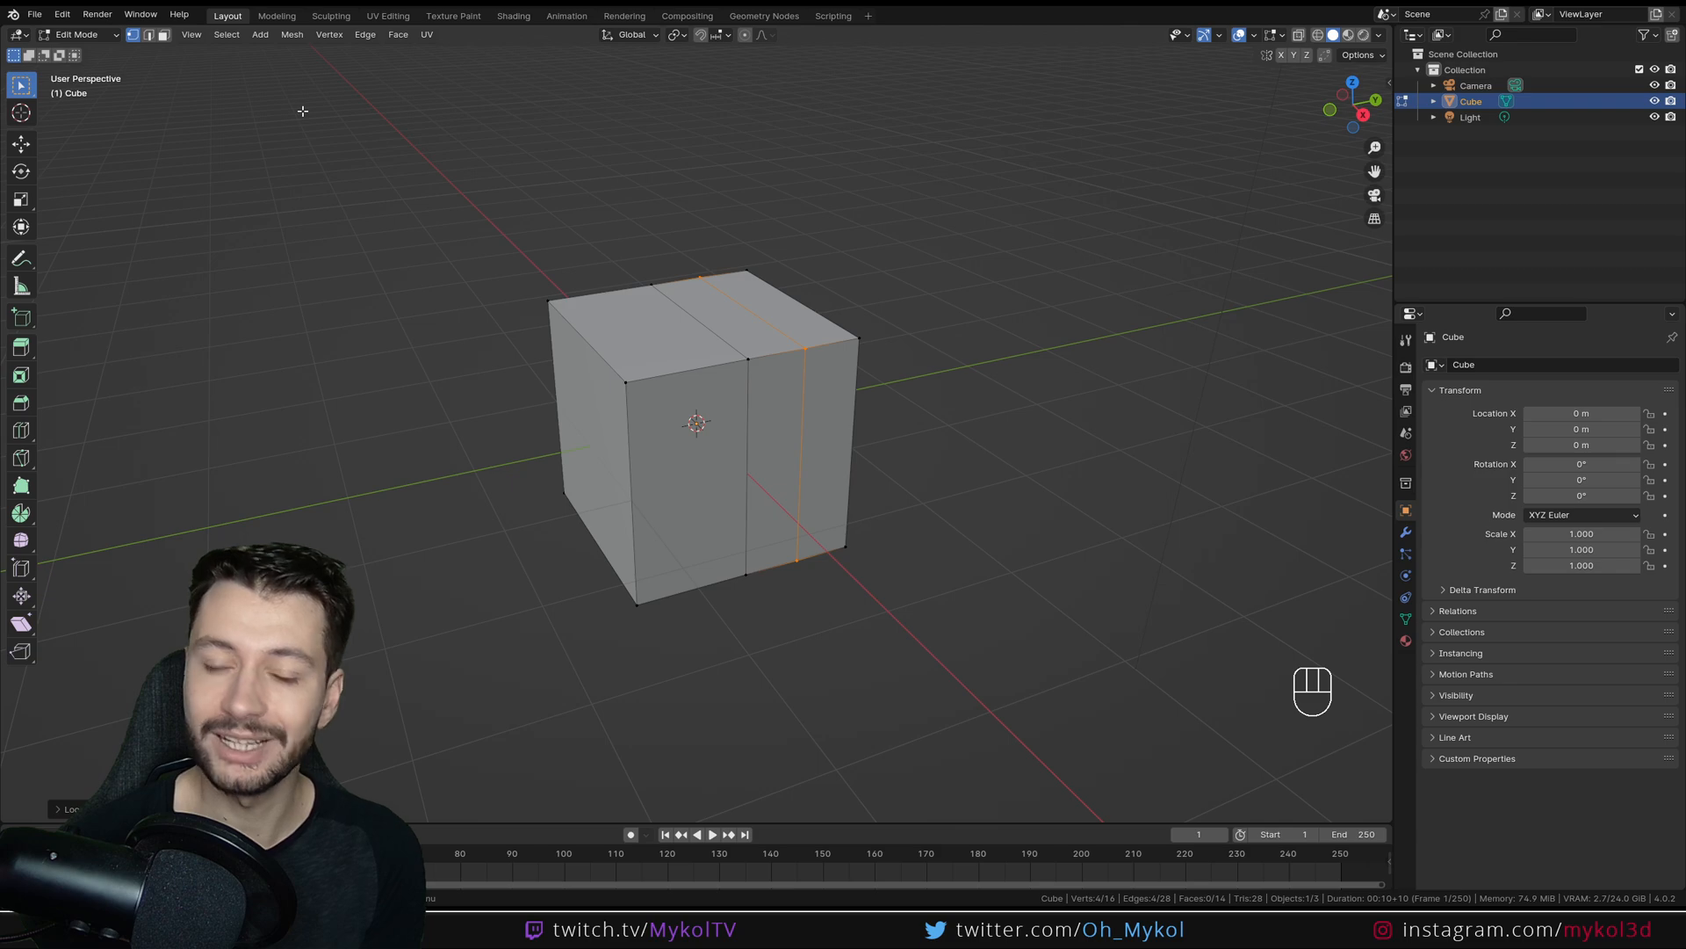
Toggle the cube between Object Mode and Edit Mode twice, finishing in Edit Mode.
left_click(84, 34)
left_click(86, 52)
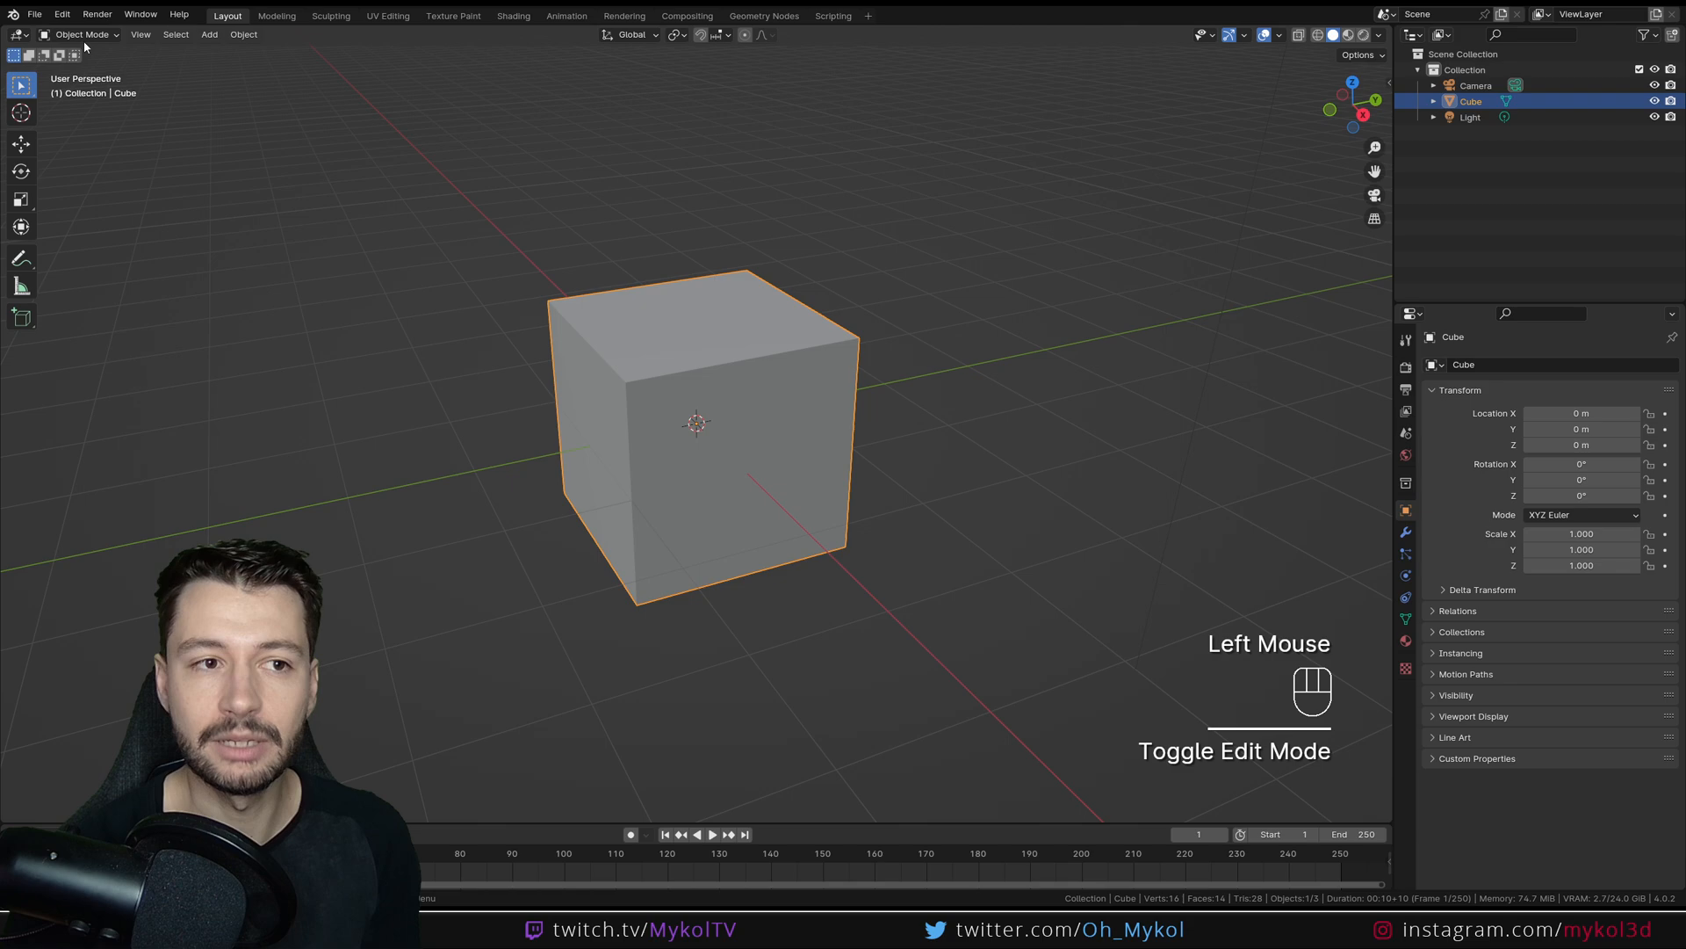
left_click(82, 37)
left_click(82, 69)
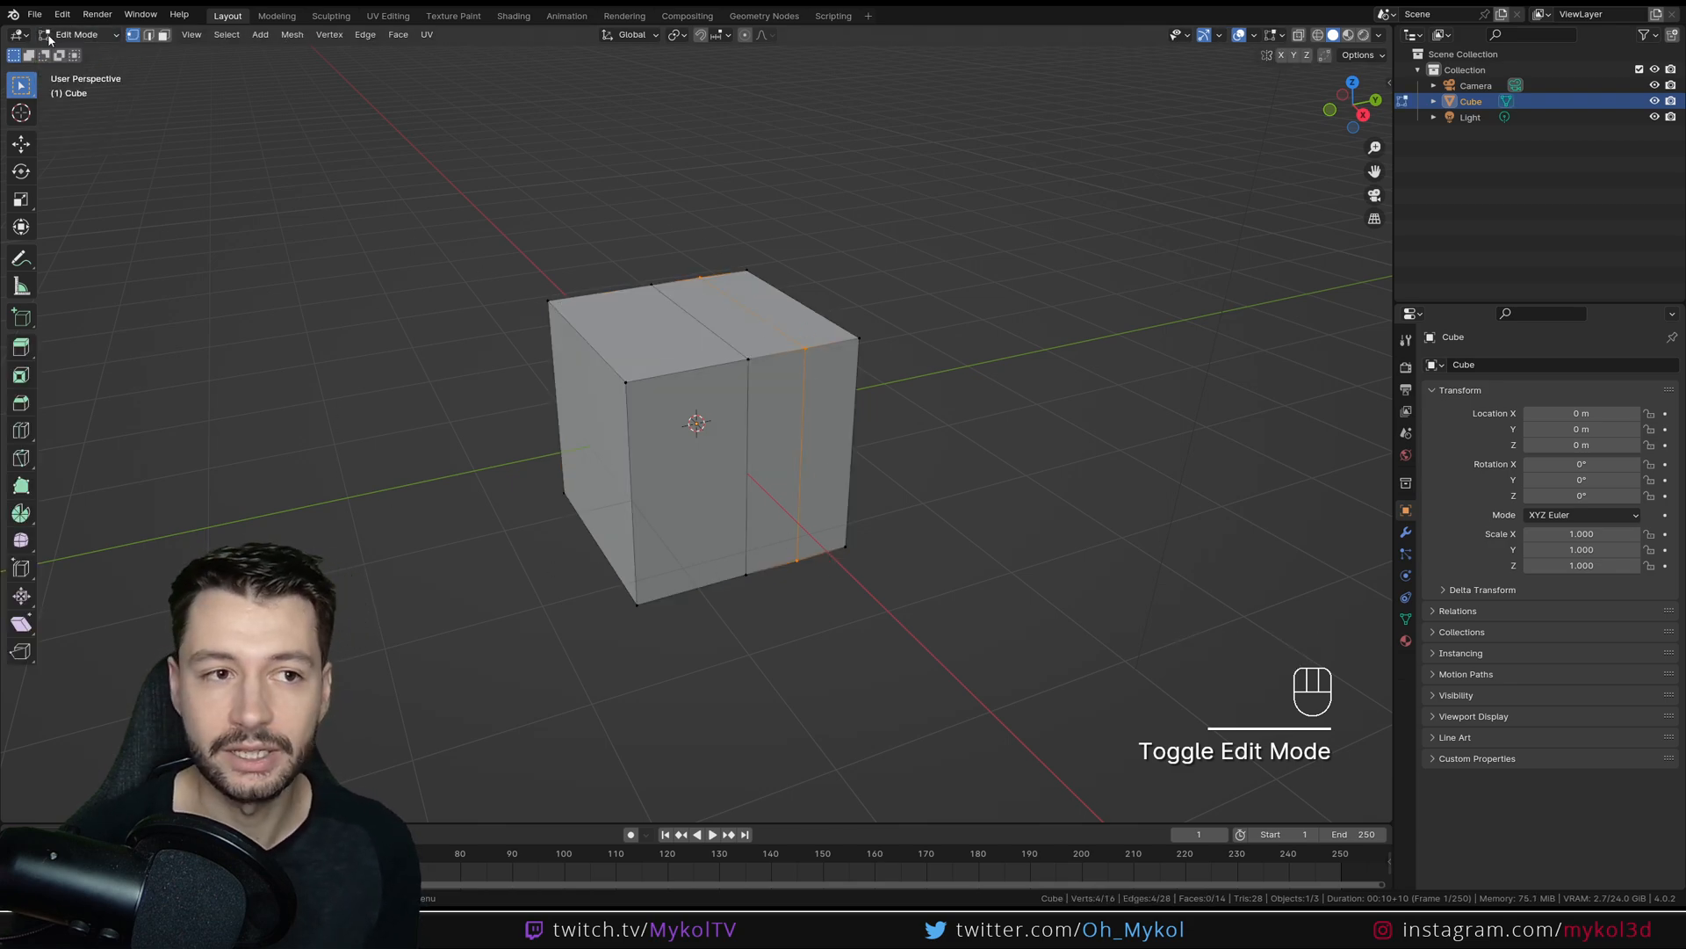
left_click(80, 35)
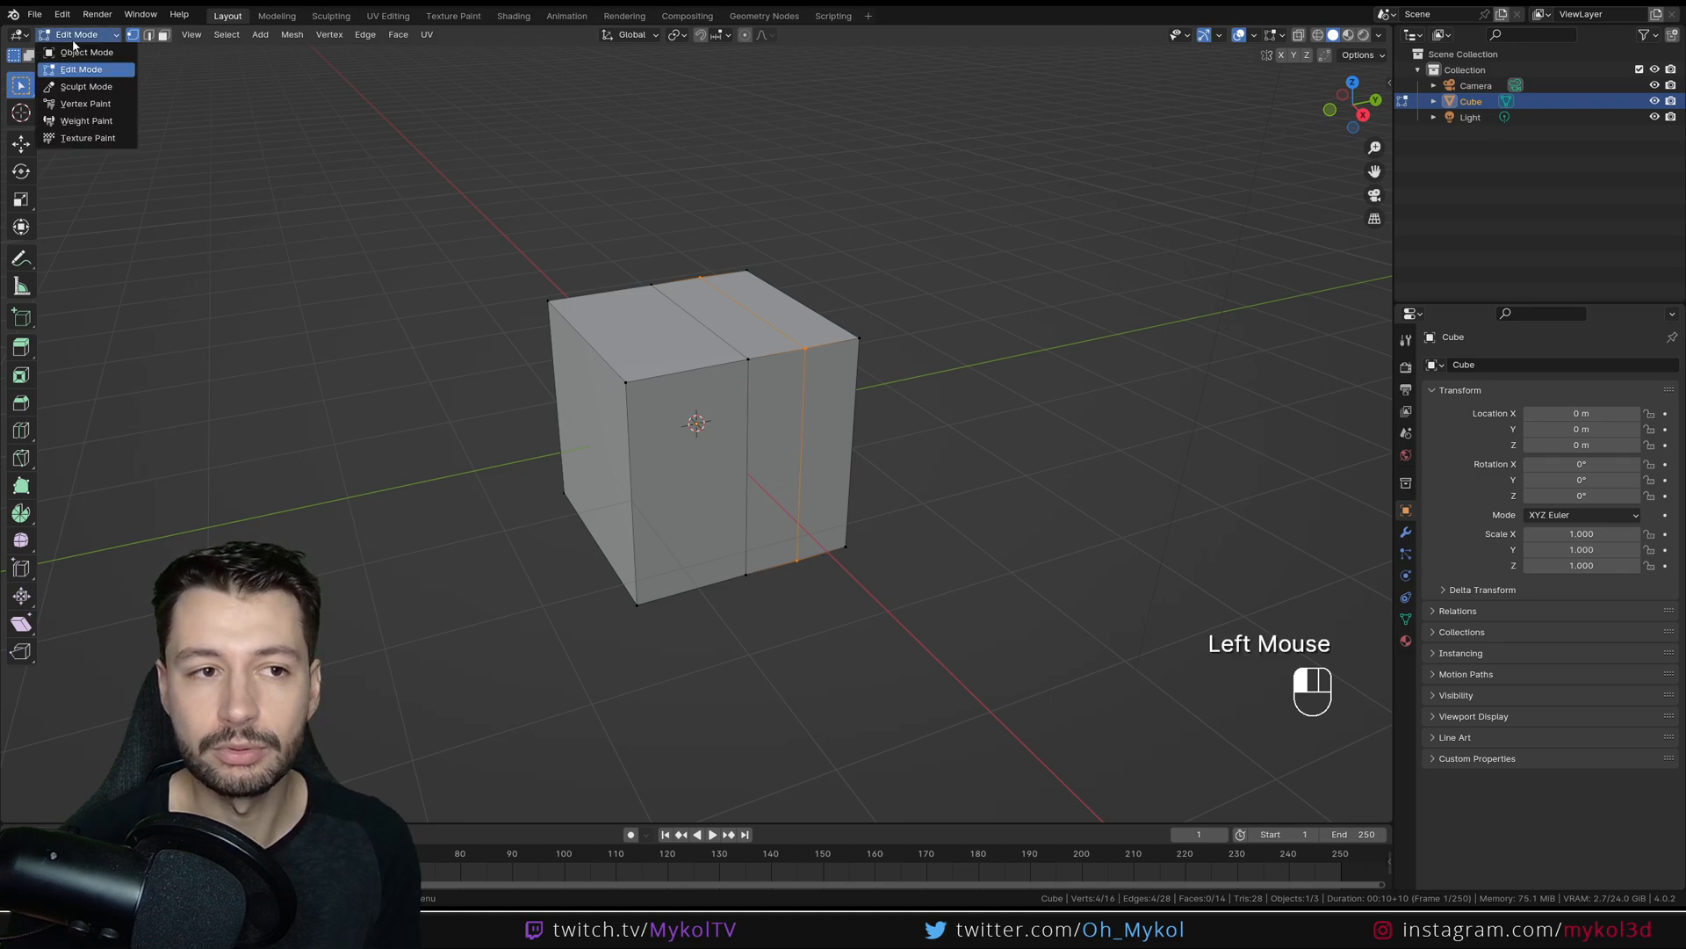
left_click(83, 52)
left_click(81, 36)
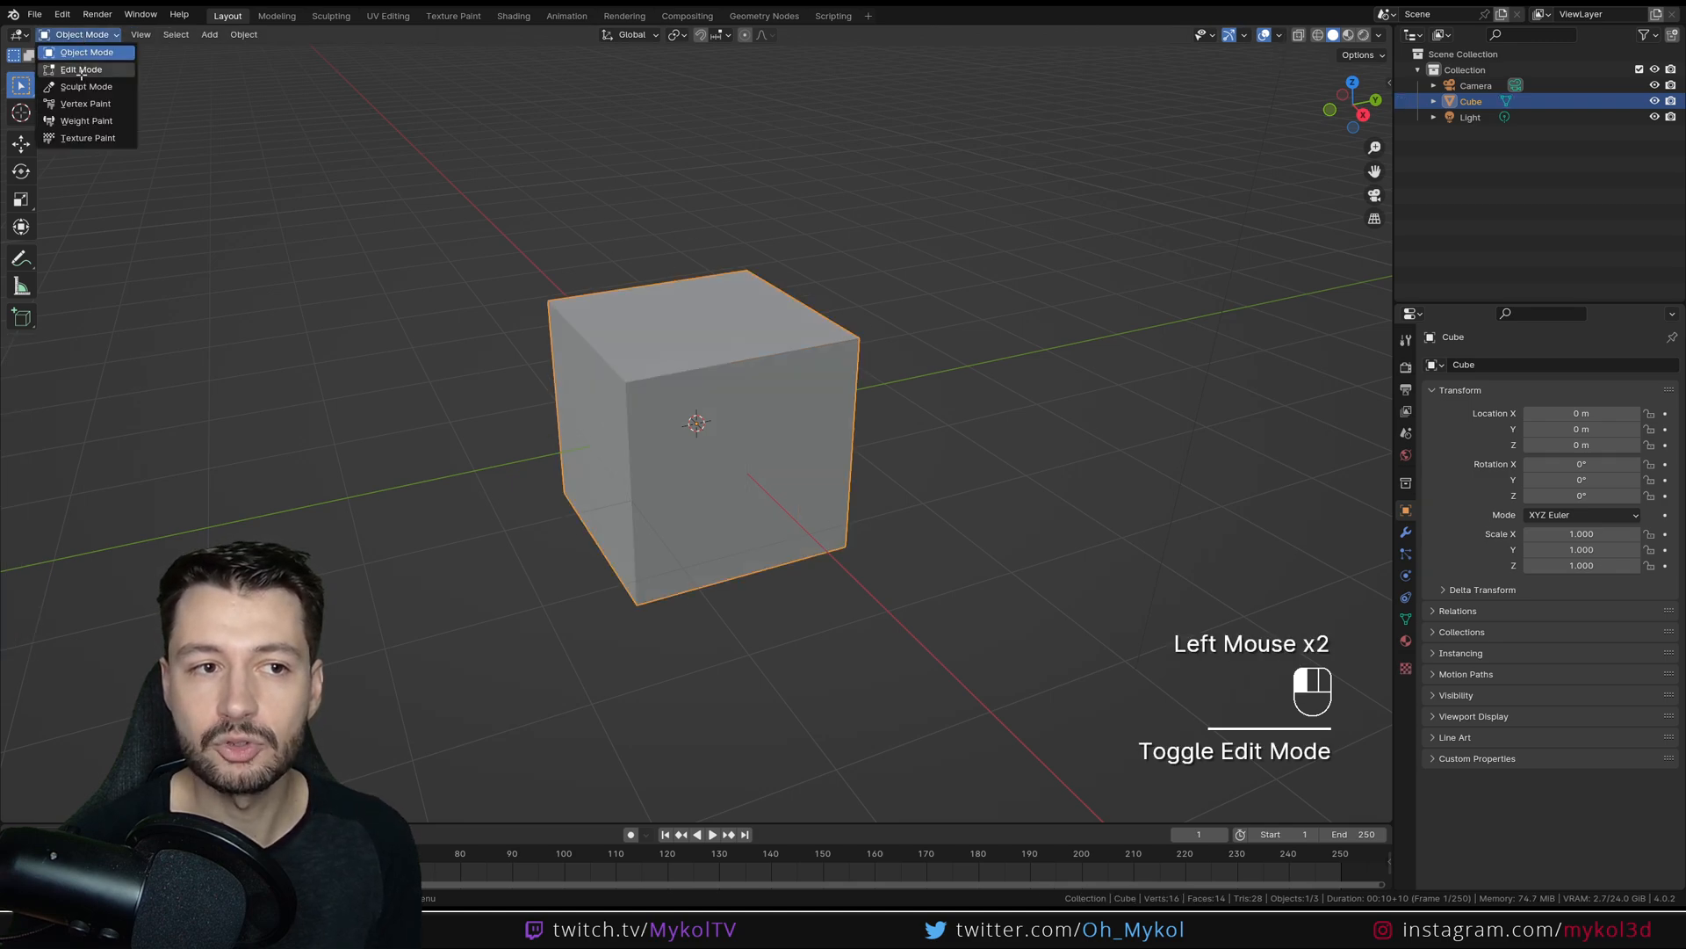
left_click(82, 70)
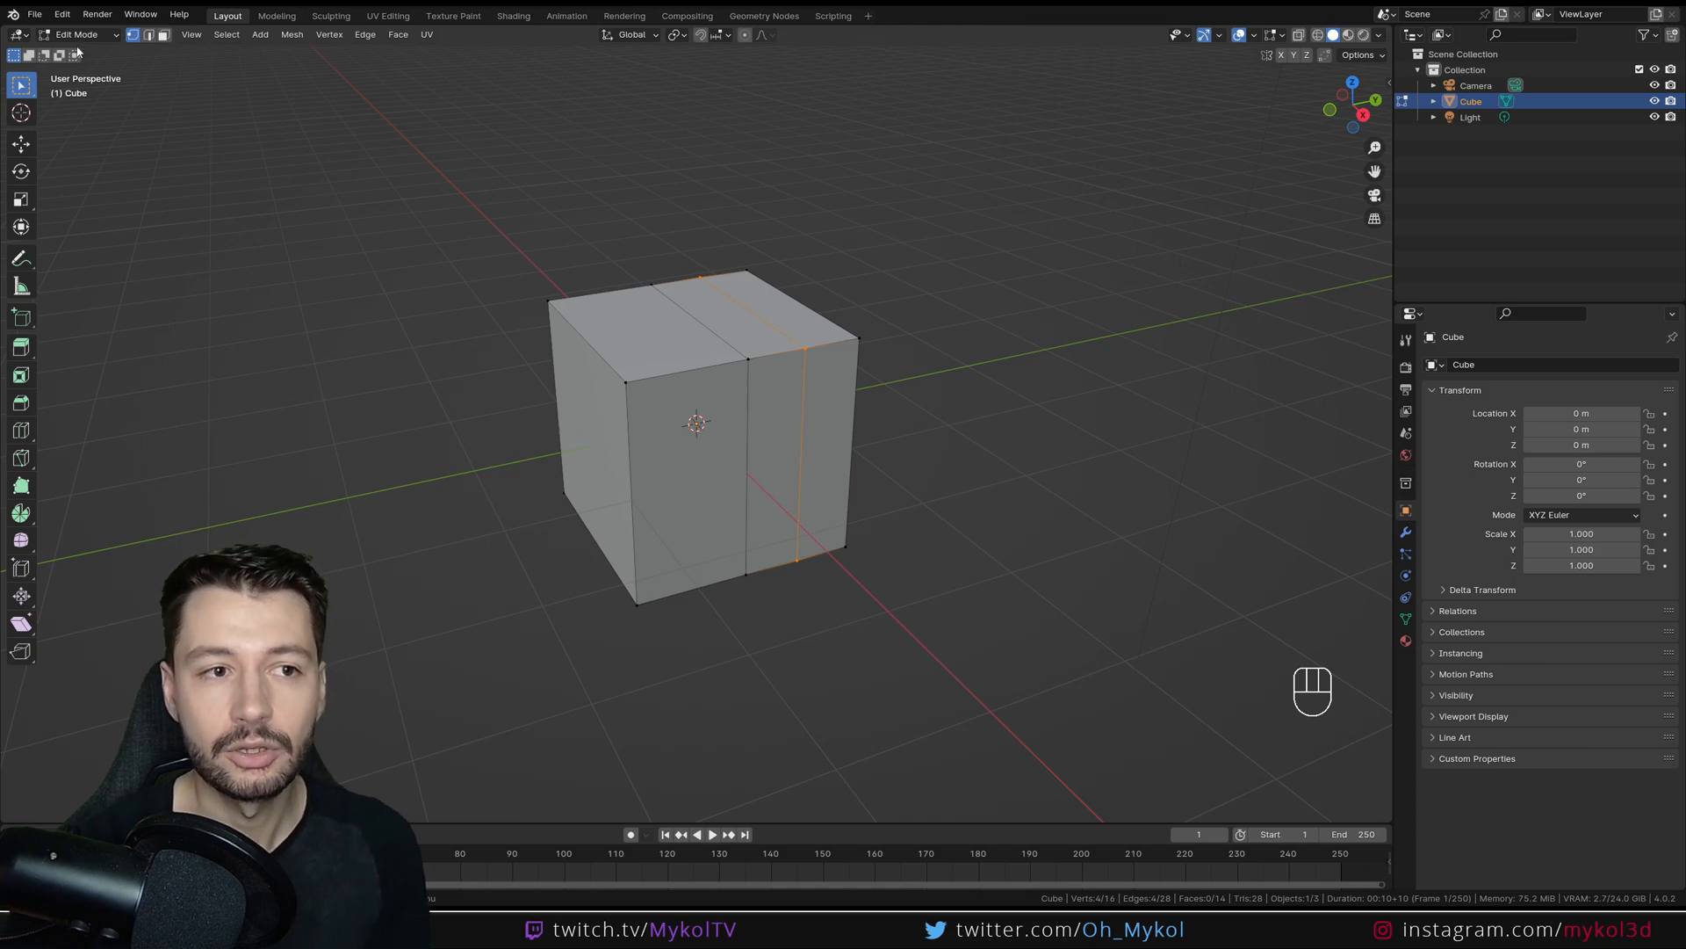
Look through the available brushes in Sculpt Mode, and return the cube to Object Mode.
left_click(77, 35)
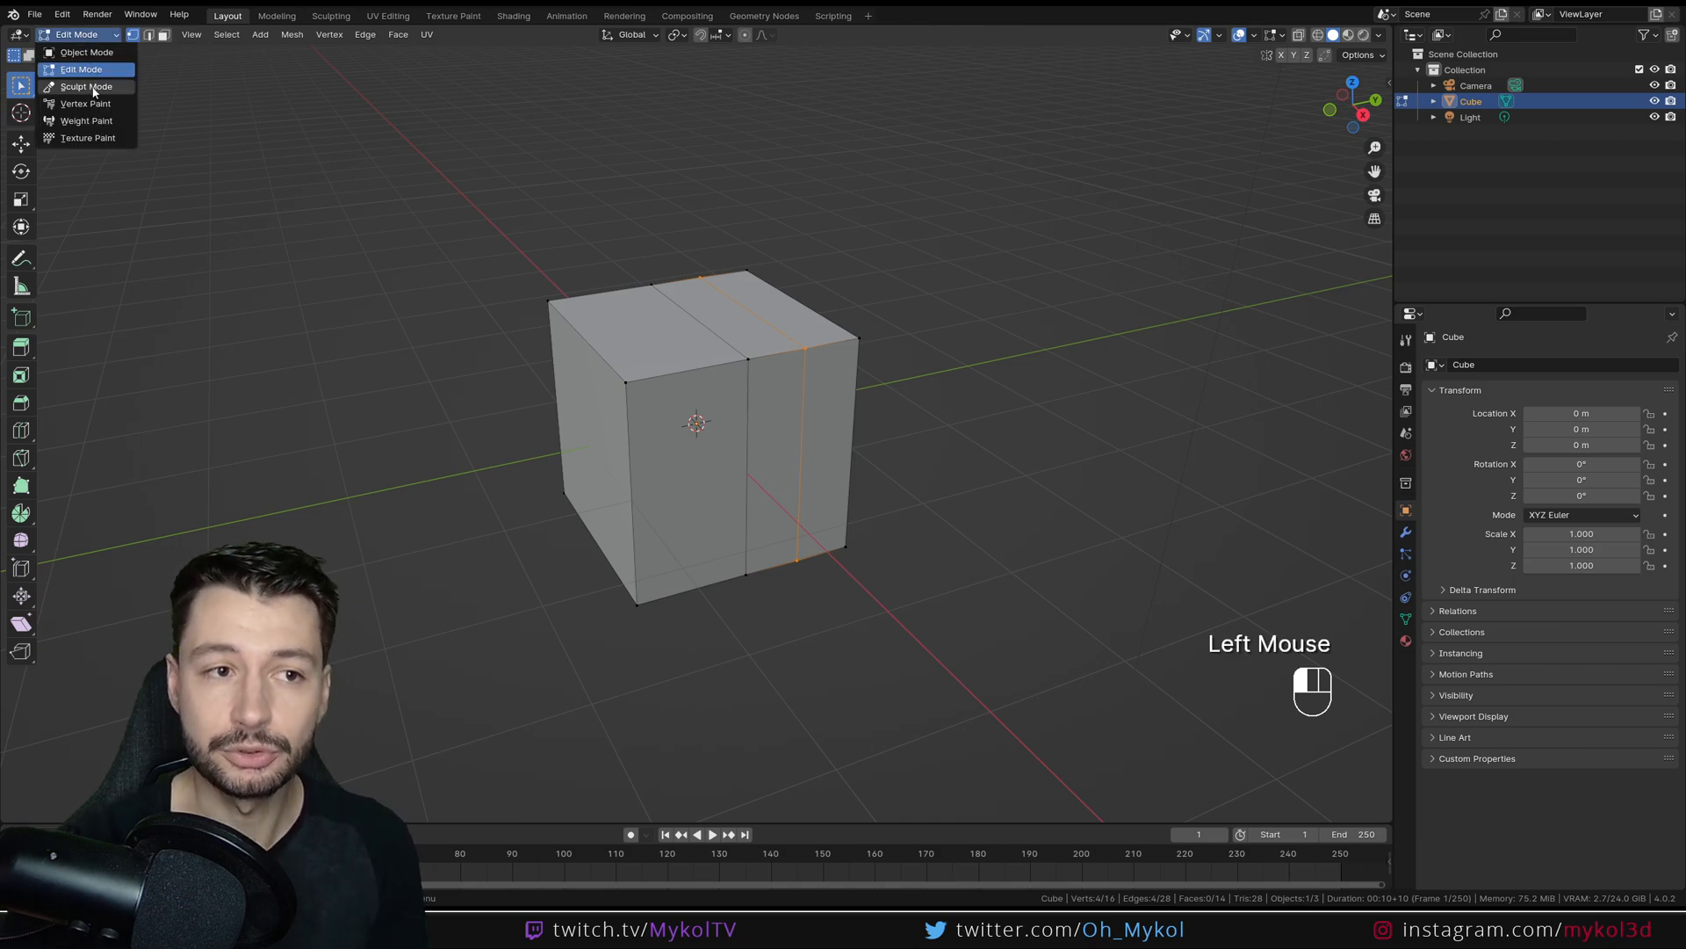
left_click(94, 88)
scroll(27, 121, "down", 3)
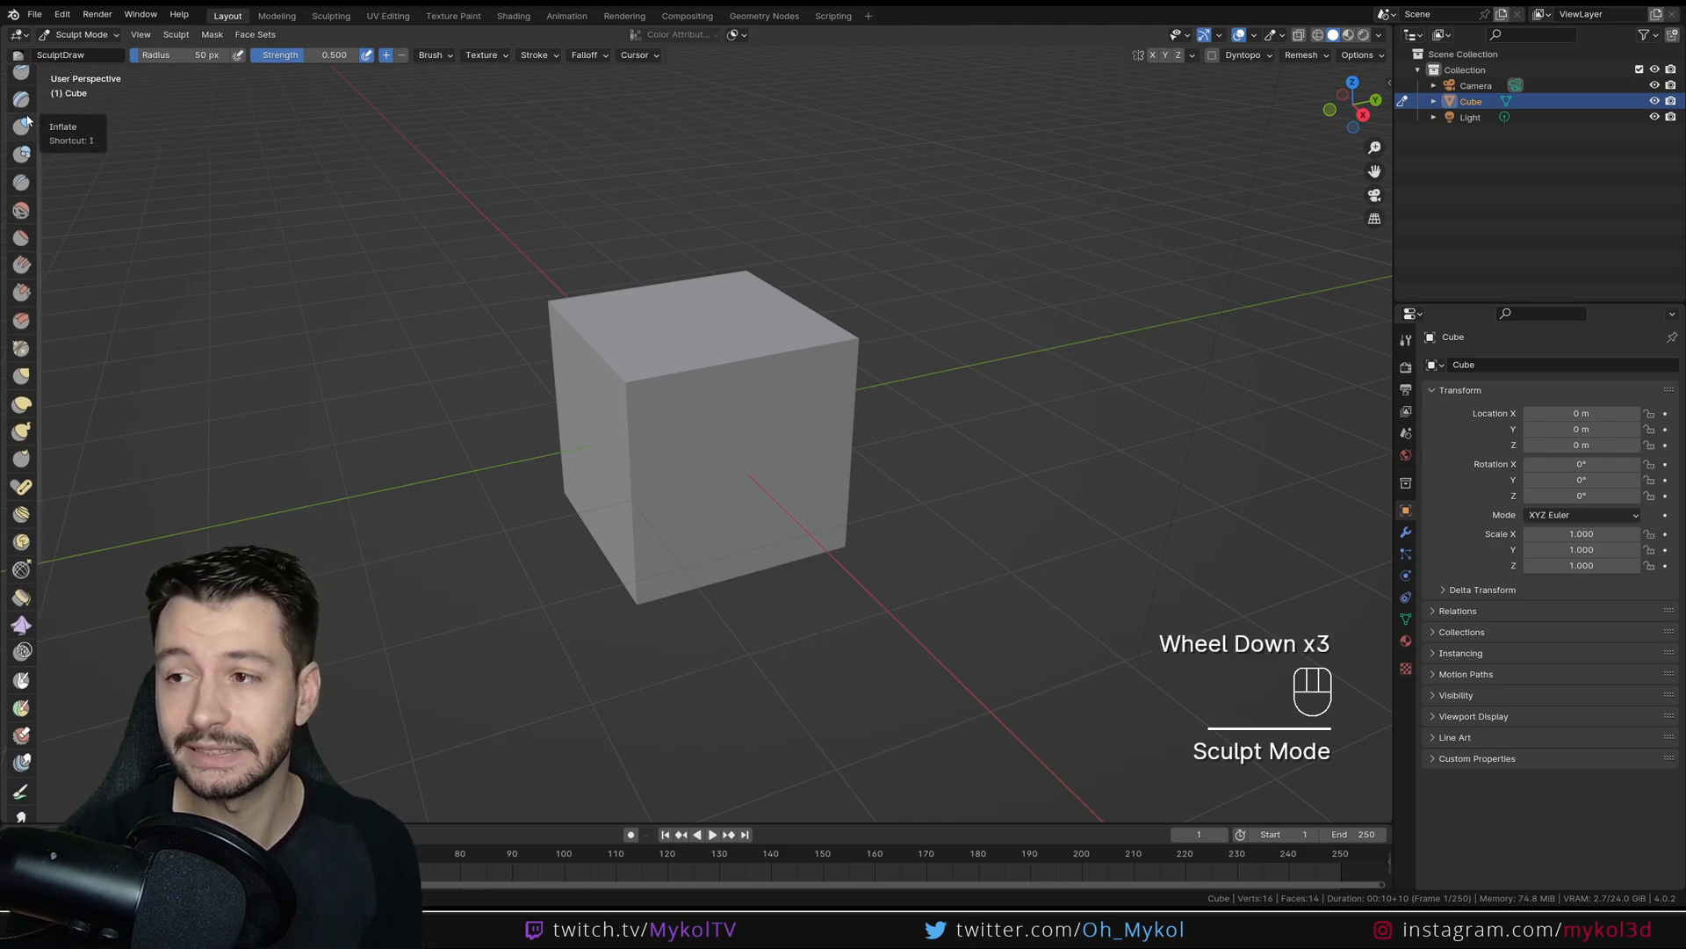
scroll(26, 121, "down", 6)
scroll(27, 159, "up", 4)
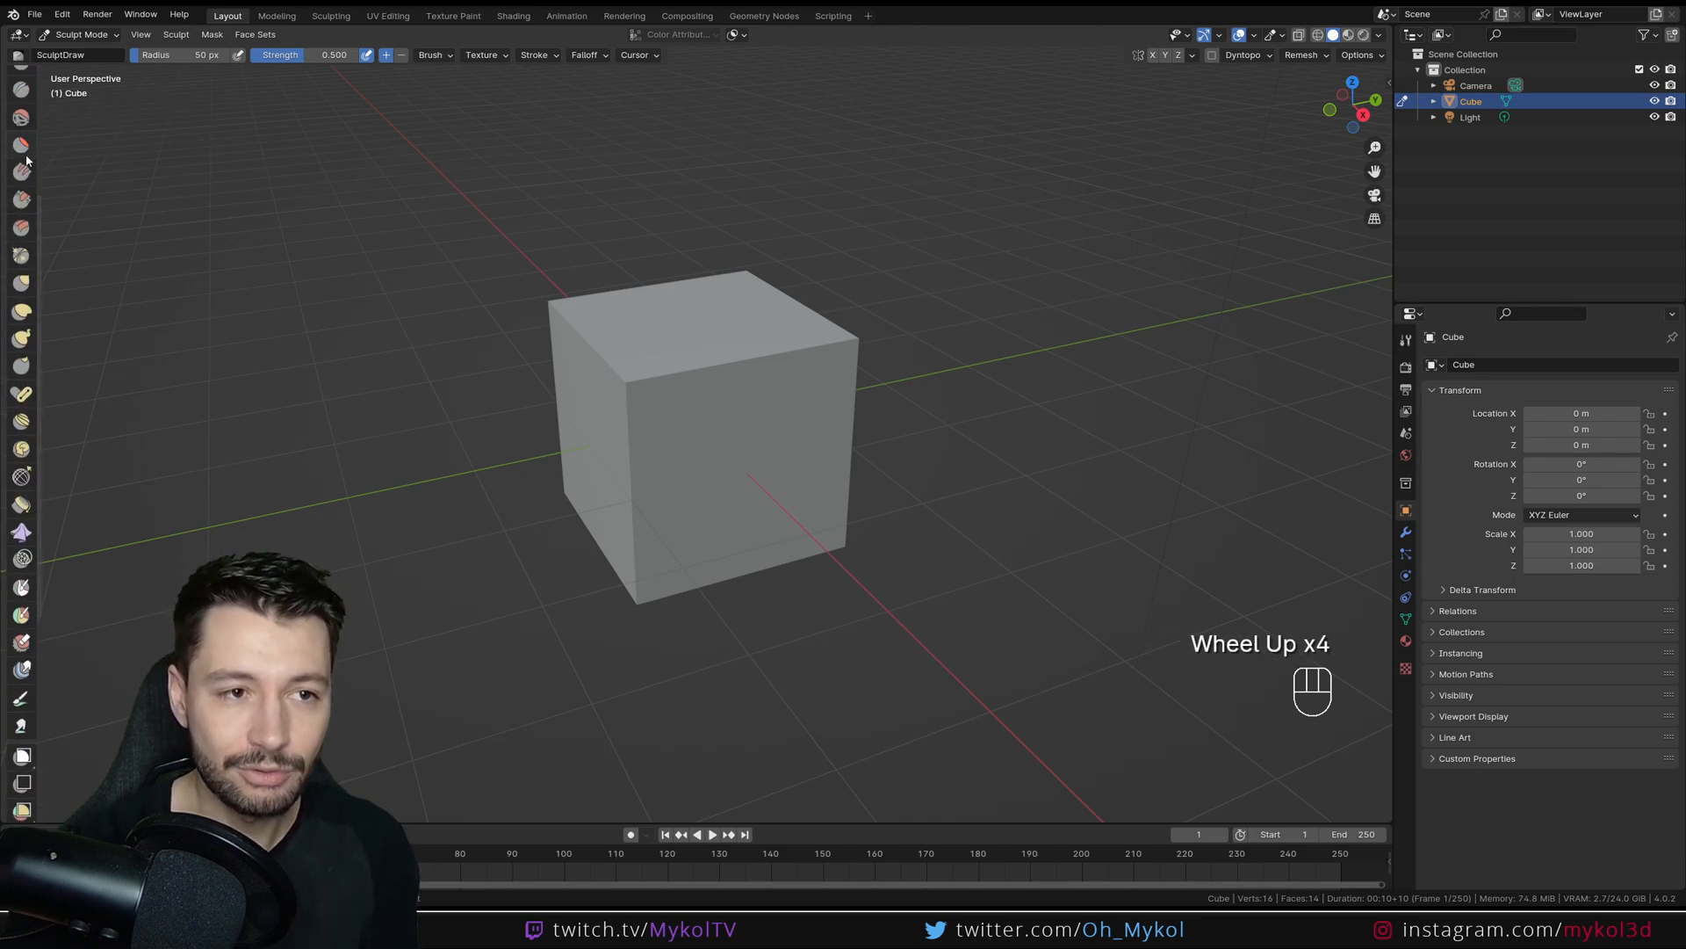
scroll(27, 159, "up", 1)
left_click(77, 35)
left_click(83, 50)
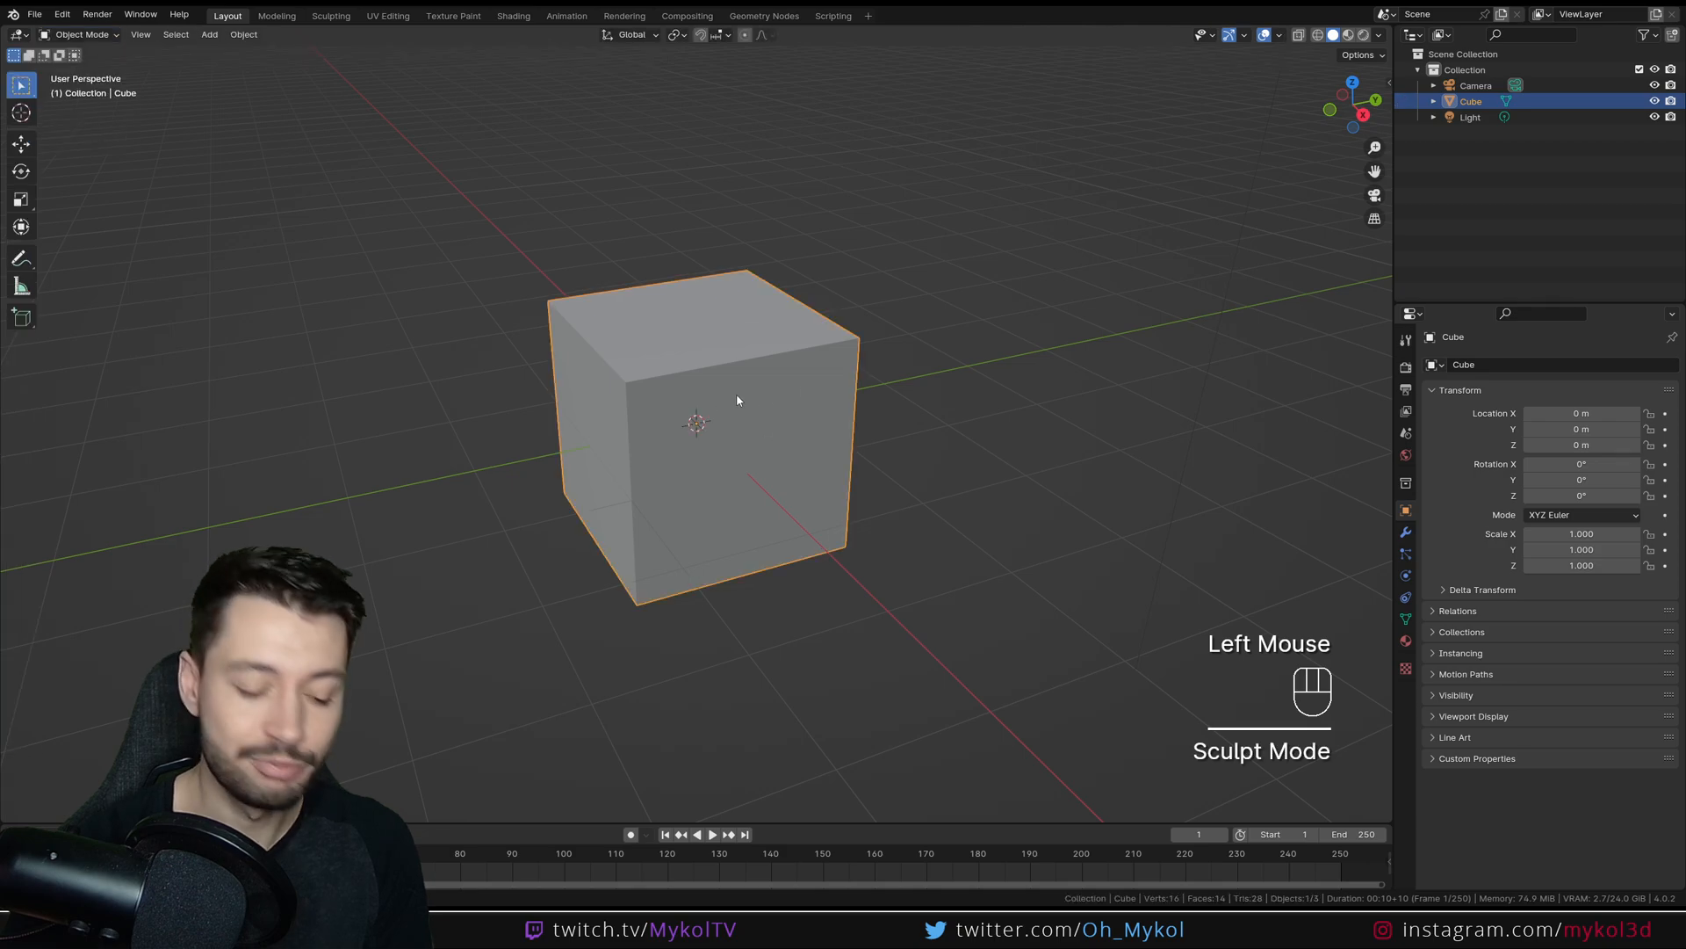
Add a level 3 Subdivision Surface modifier to the cube and shade it smooth.
key("ctrl+3")
right_click(698, 366)
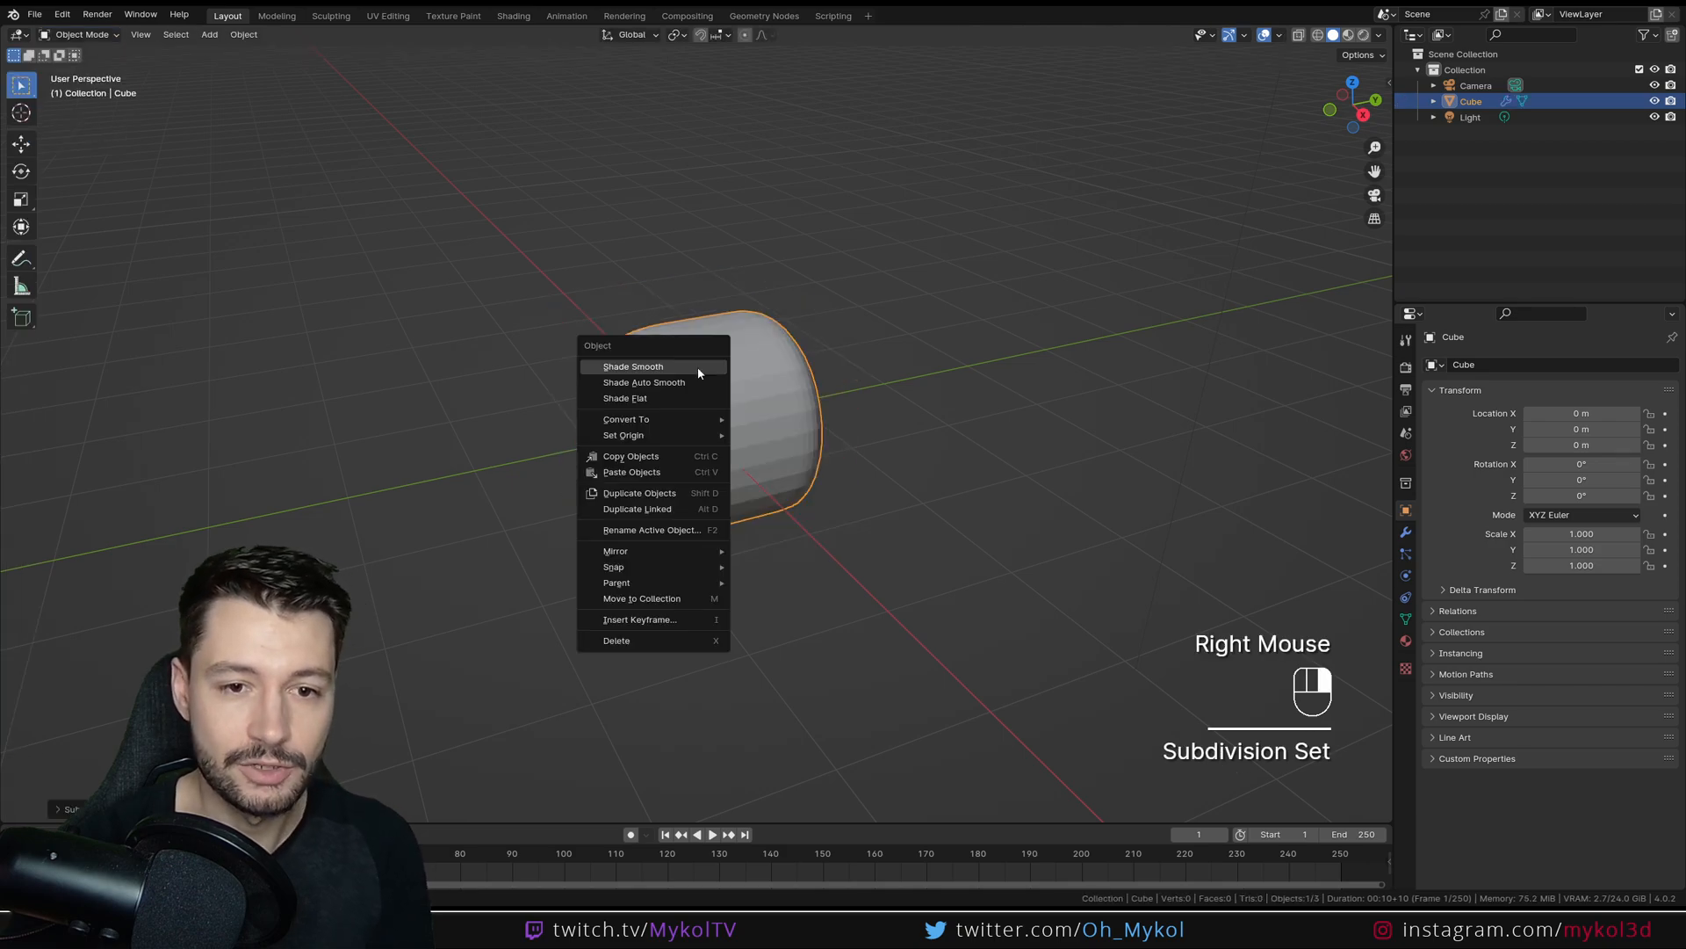
left_click(697, 366)
middle_click_drag(731, 397, 764, 386)
Apply the cube's Subdivision modifier so the rounded shape becomes real geometry.
left_click(75, 35)
left_click(74, 35)
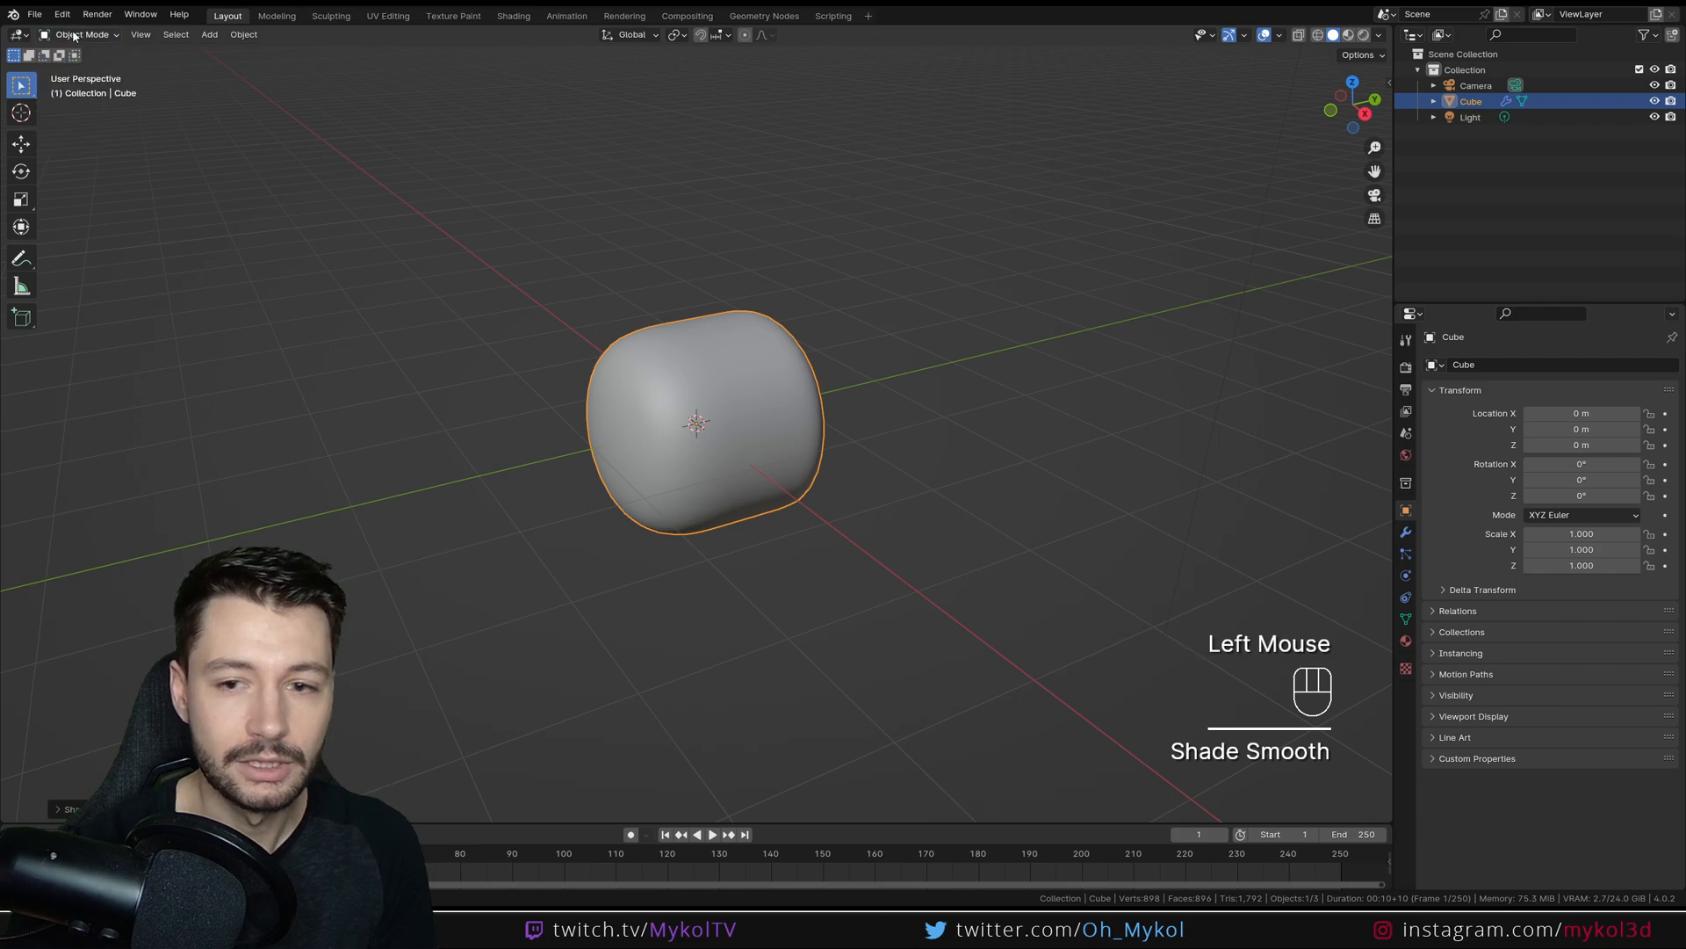
left_click(1406, 532)
key("ctrl+a")
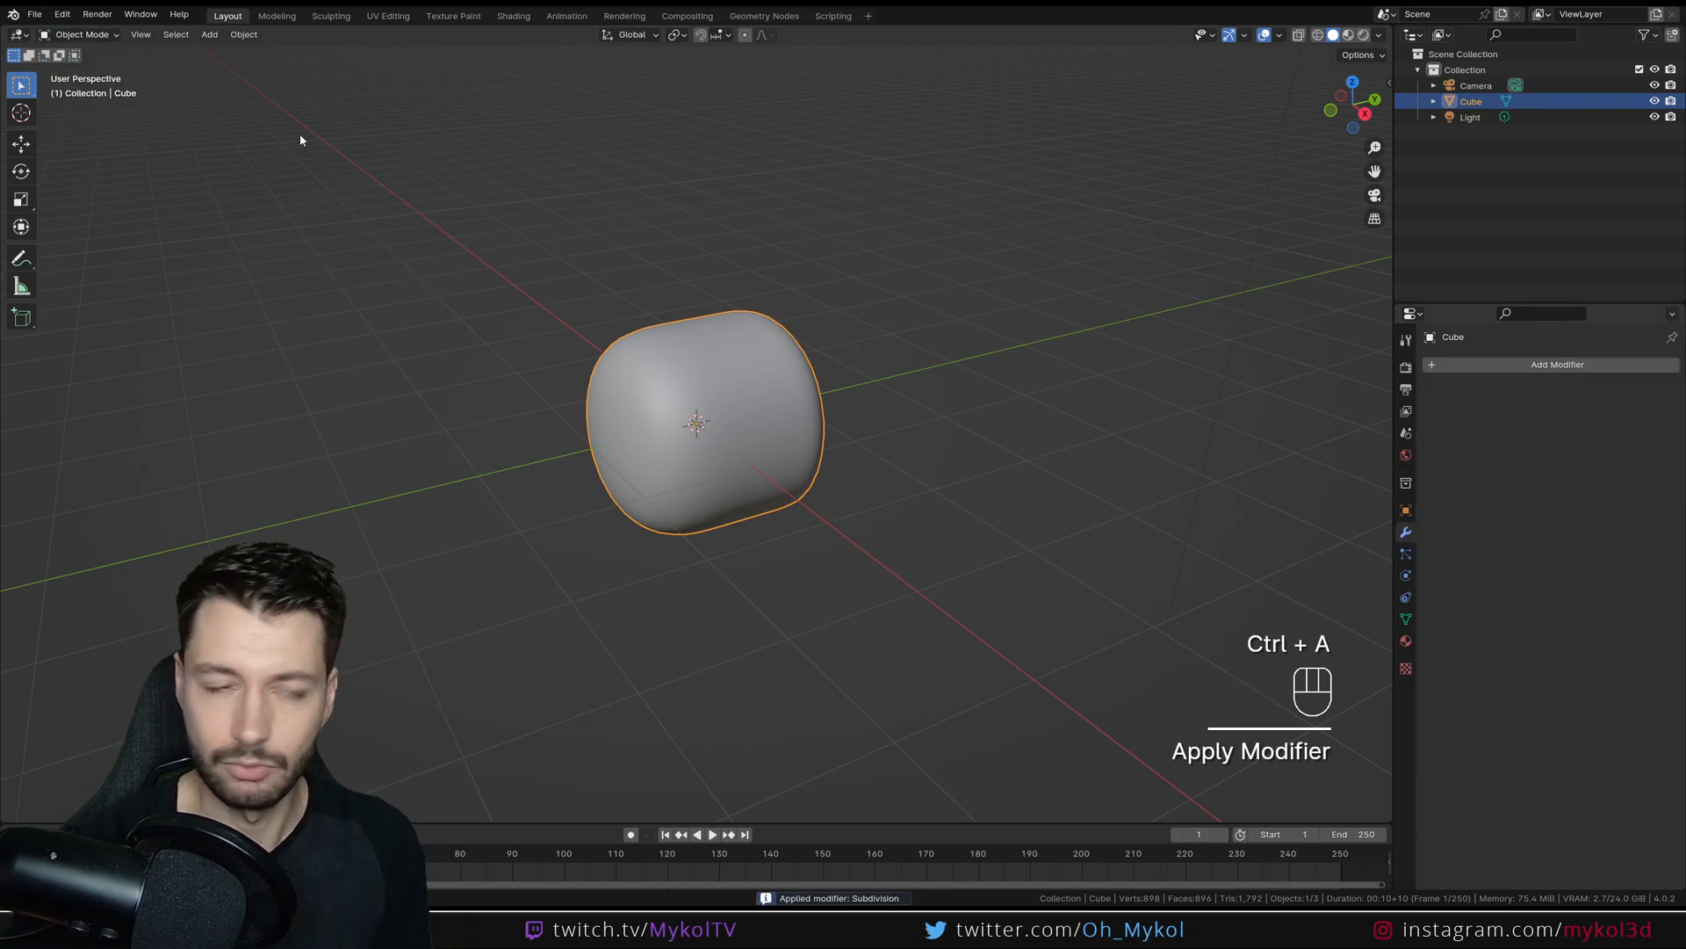
Switch the rounded cube to Sculpt Mode and set the brush radius to 174 px.
left_click(79, 35)
left_click(84, 88)
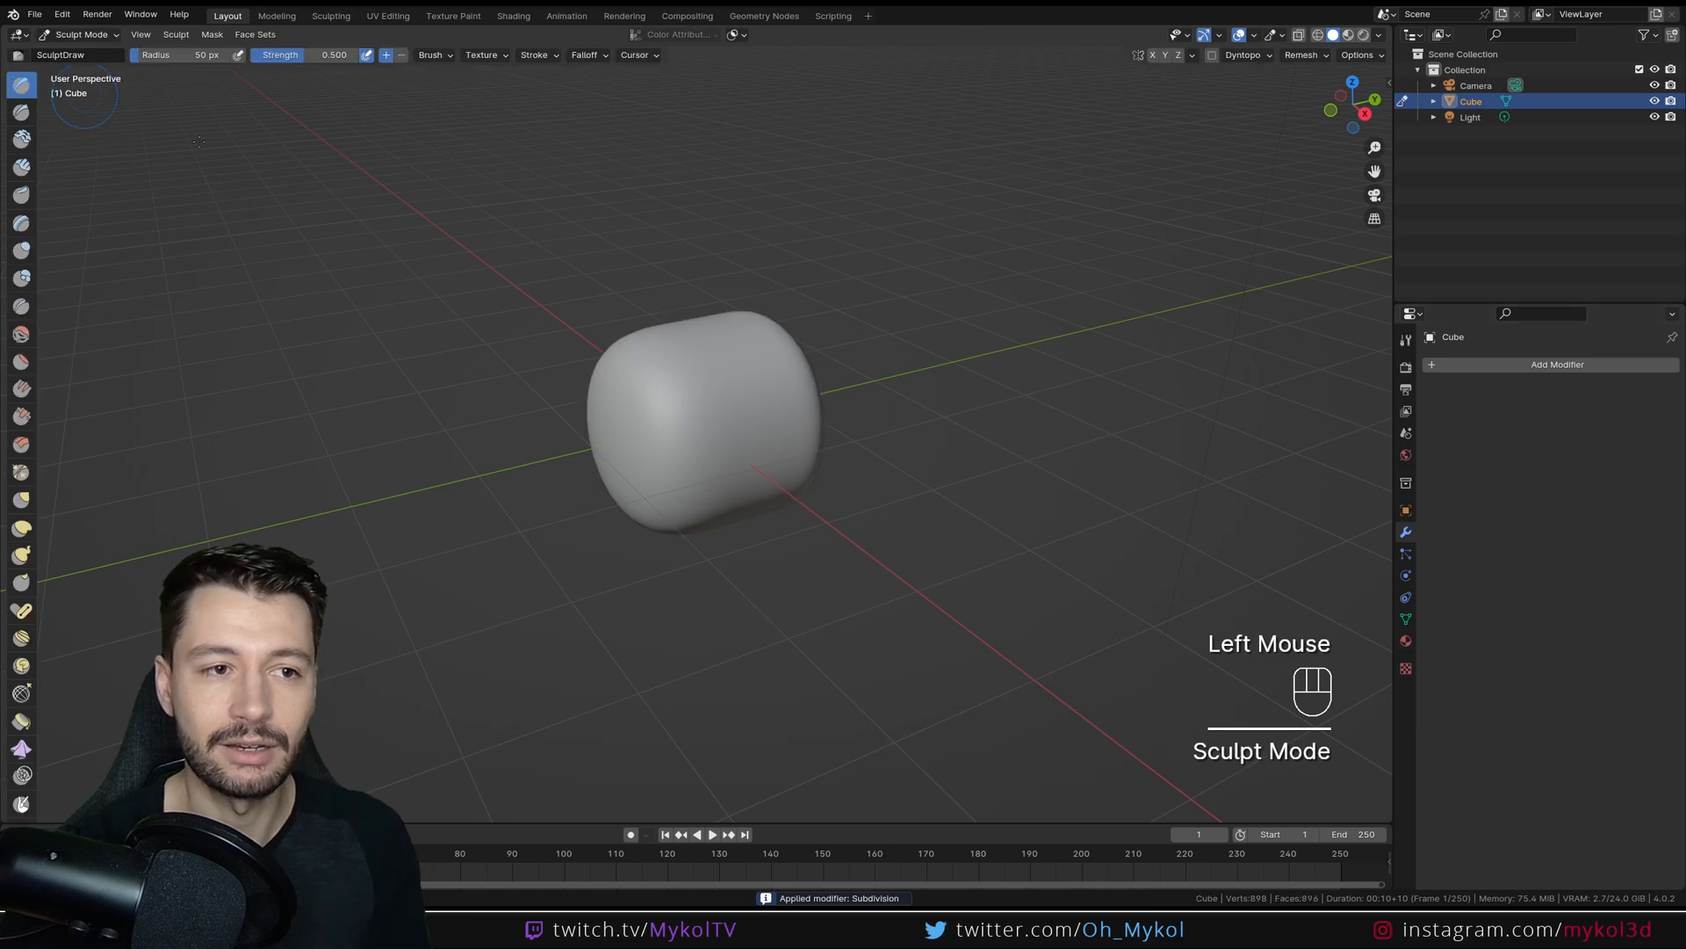
scroll(667, 365, "up", 2)
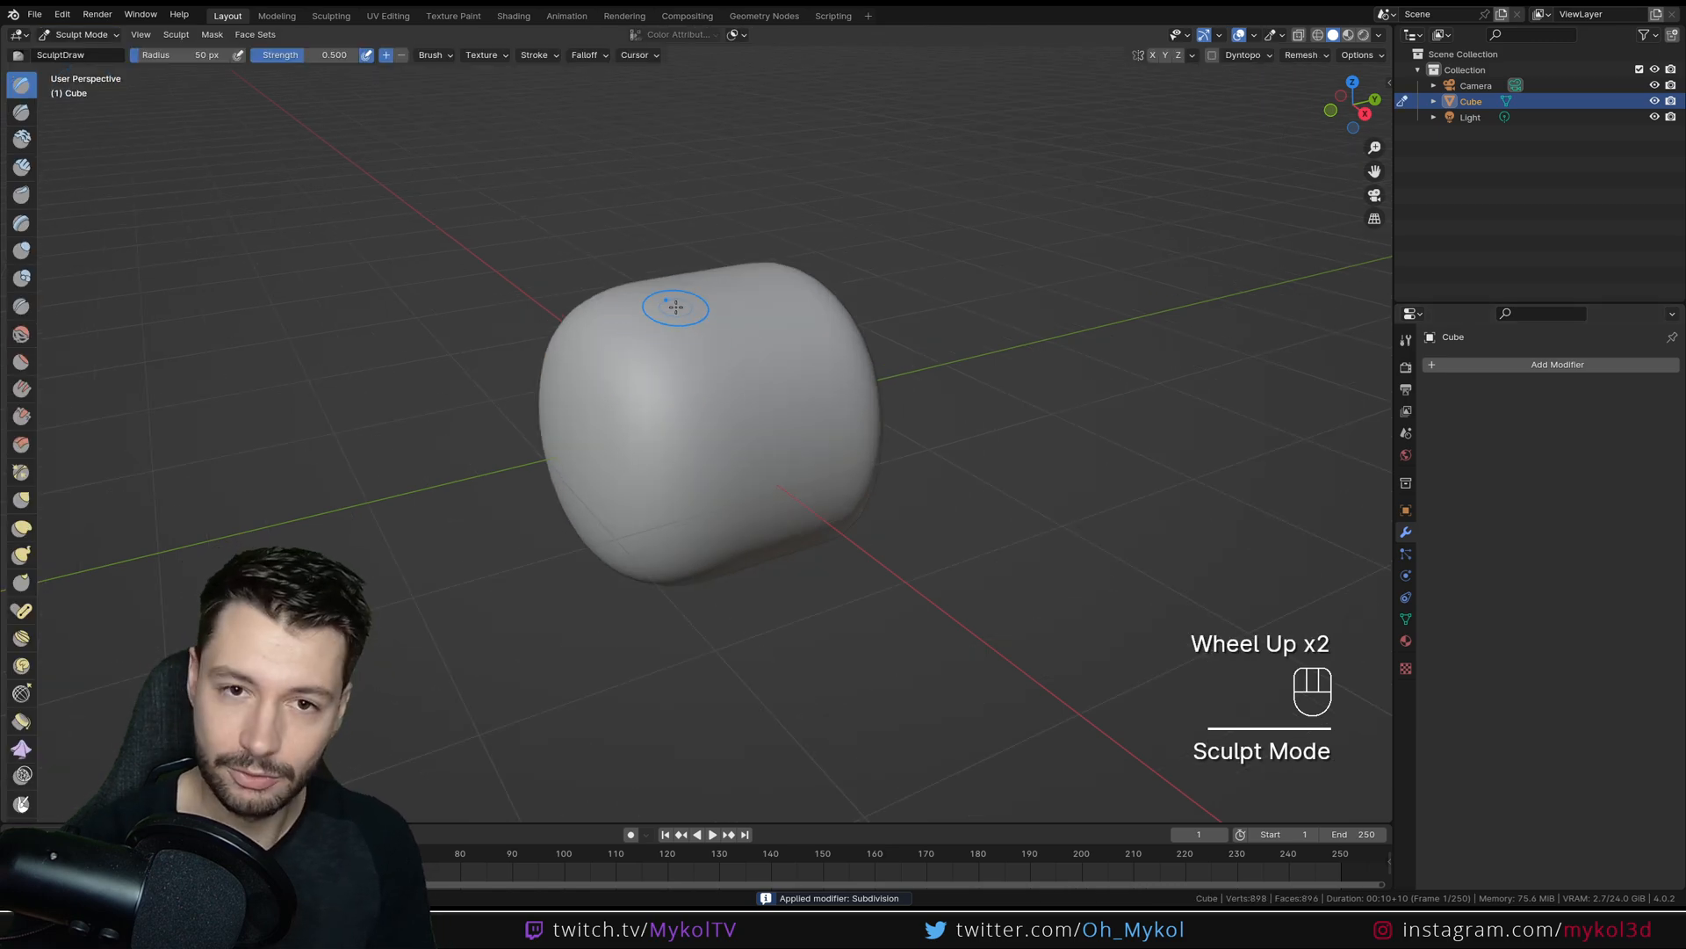
key("f")
key("f")
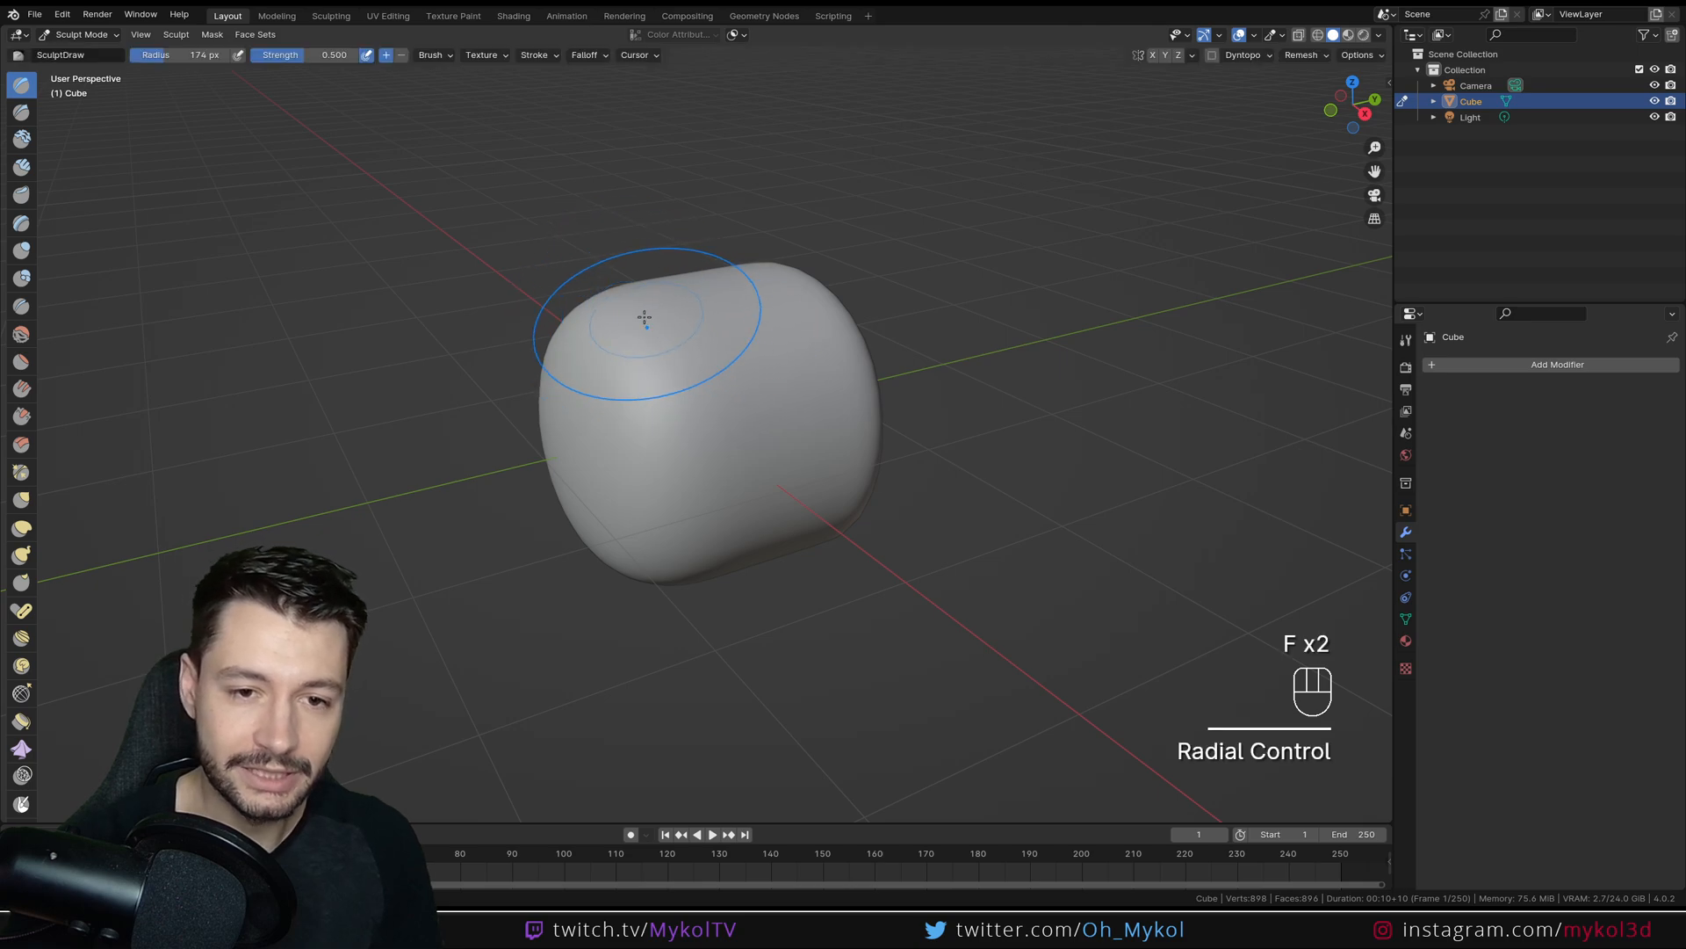
Pull the top, the right side and the lower and left parts of the mesh into irregular bulges with the Grab brush.
key("g")
left_click_drag(615, 317, 758, 245)
left_click_drag(820, 374, 924, 371)
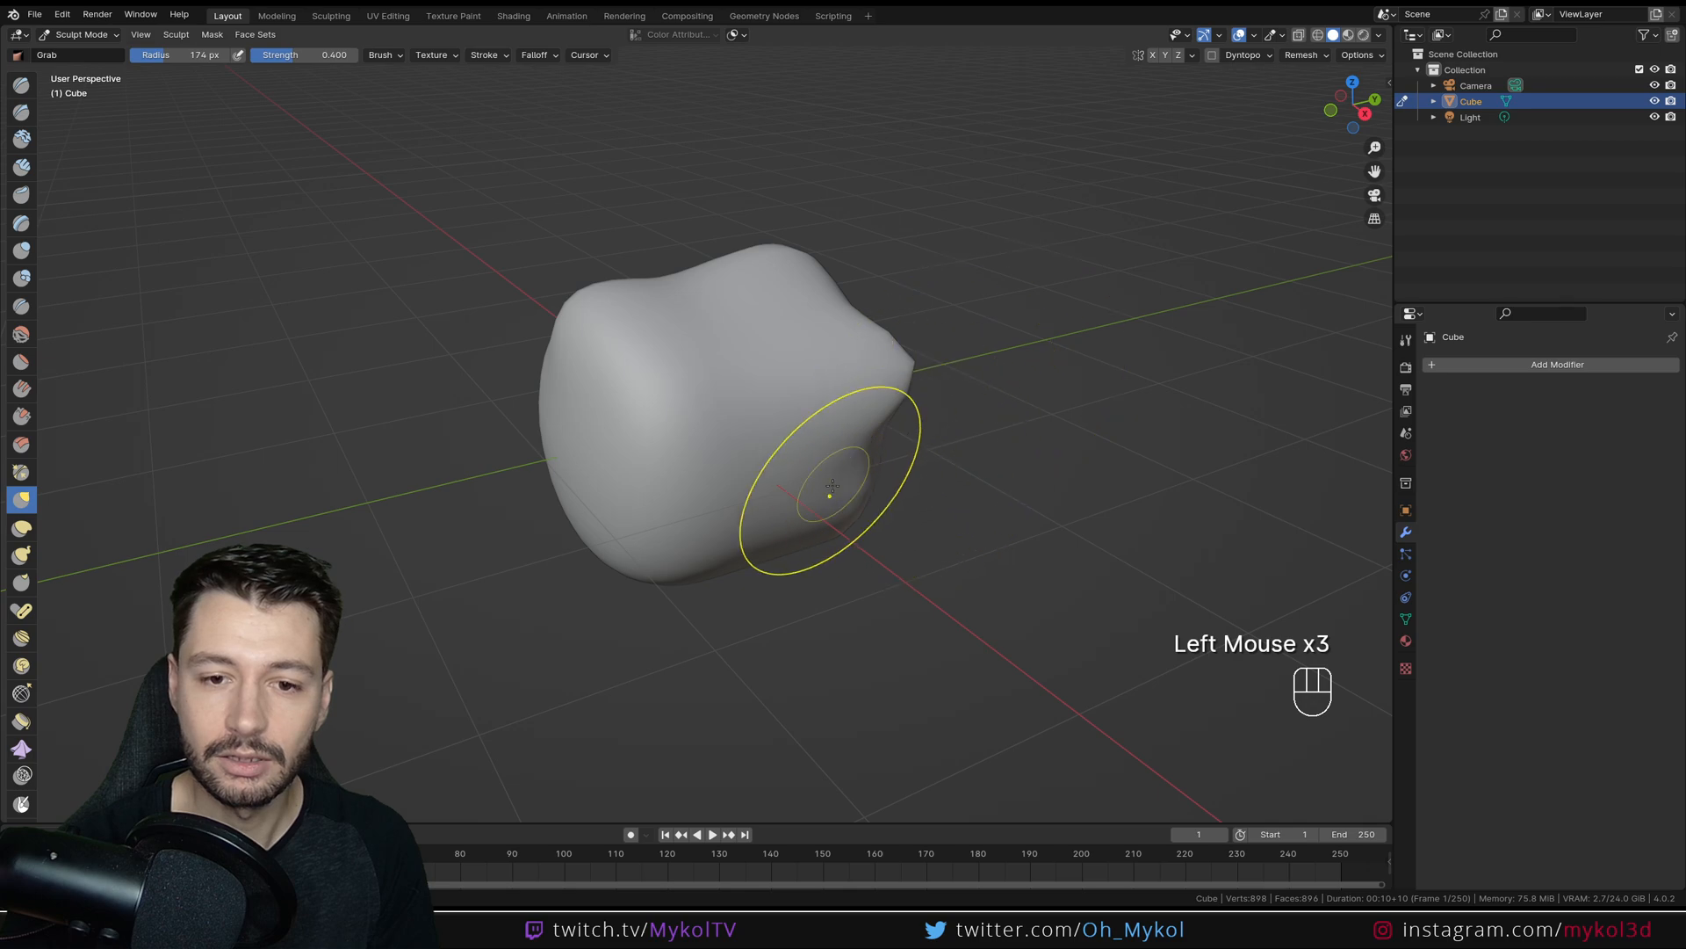
left_click_drag(832, 488, 803, 495)
left_click_drag(621, 551, 588, 588)
middle_click_drag(575, 457, 508, 428)
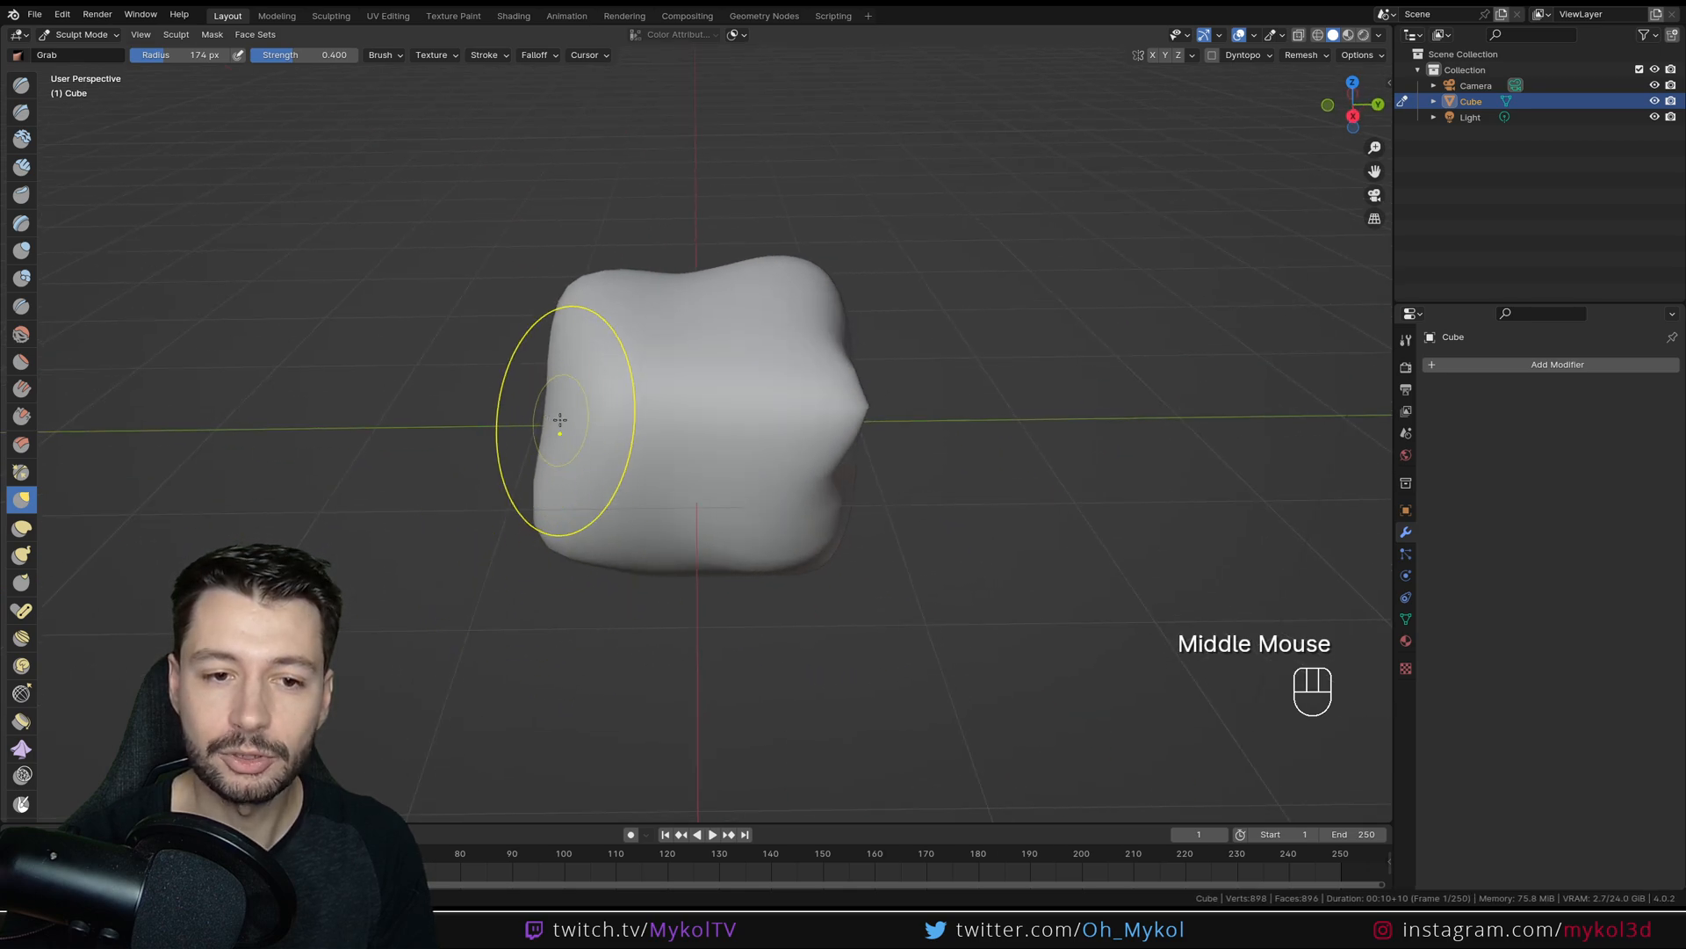
left_click_drag(560, 420, 565, 500)
mouse_move(565, 500)
middle_mouse_down()
mouse_move(633, 452)
mouse_move(677, 463)
mouse_move(654, 456)
middle_mouse_up()
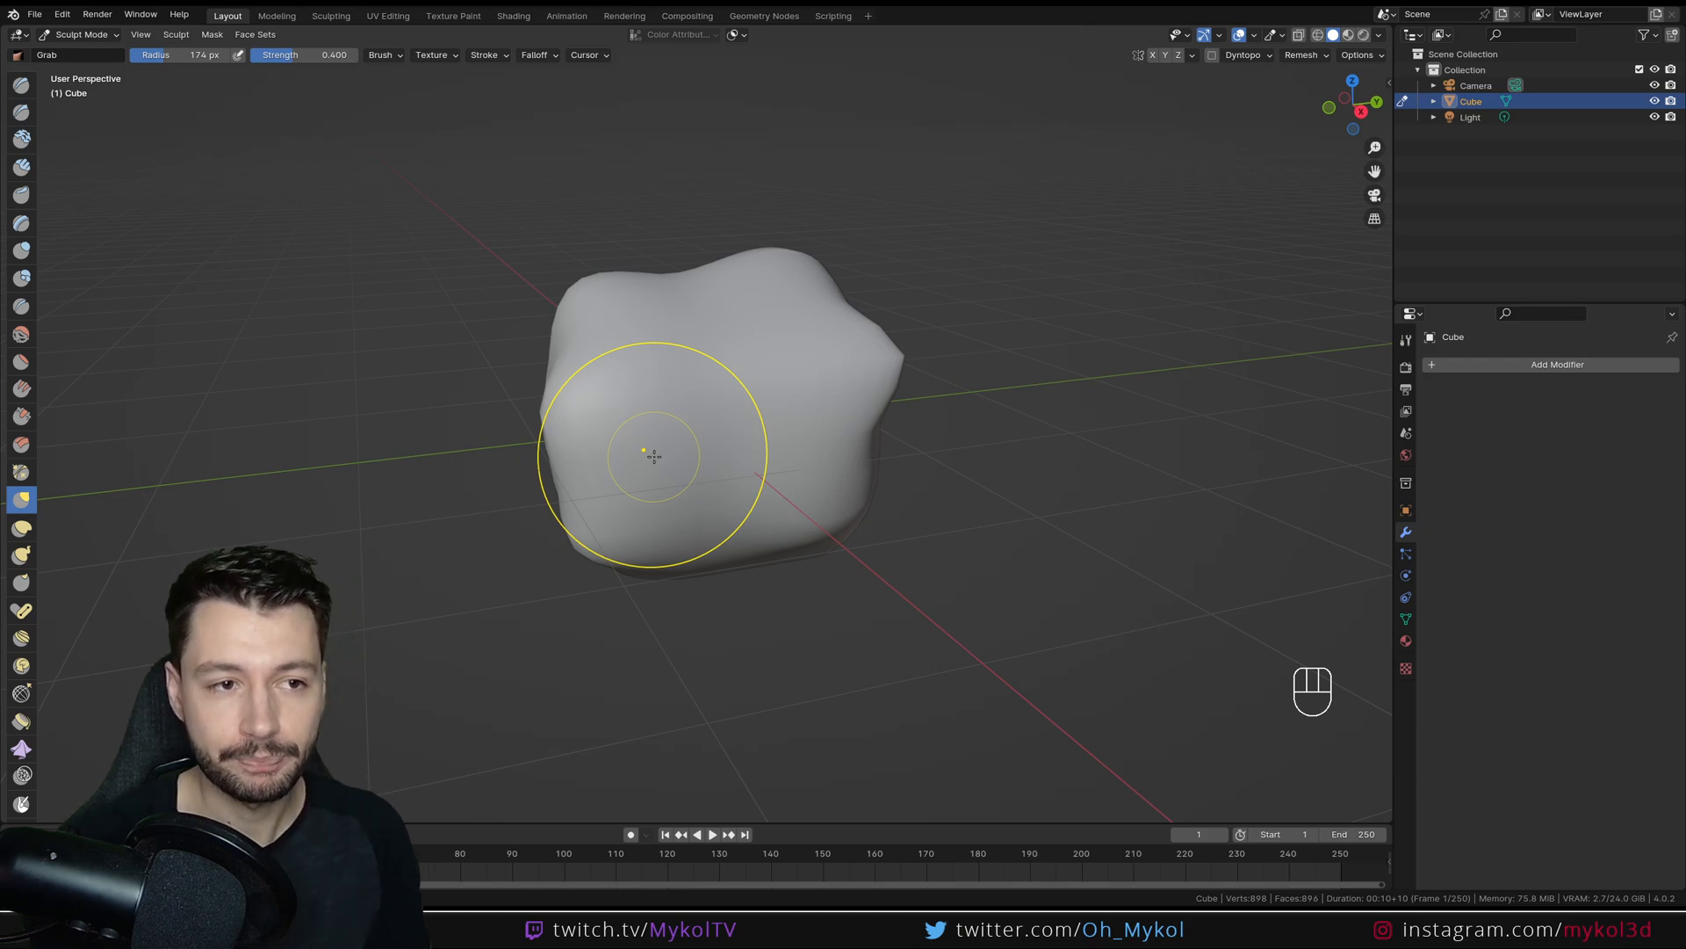
Pull a long horn up and outward from the mesh's upper right bulge with the Snake Hook brush.
scroll(17, 168, "down", 5)
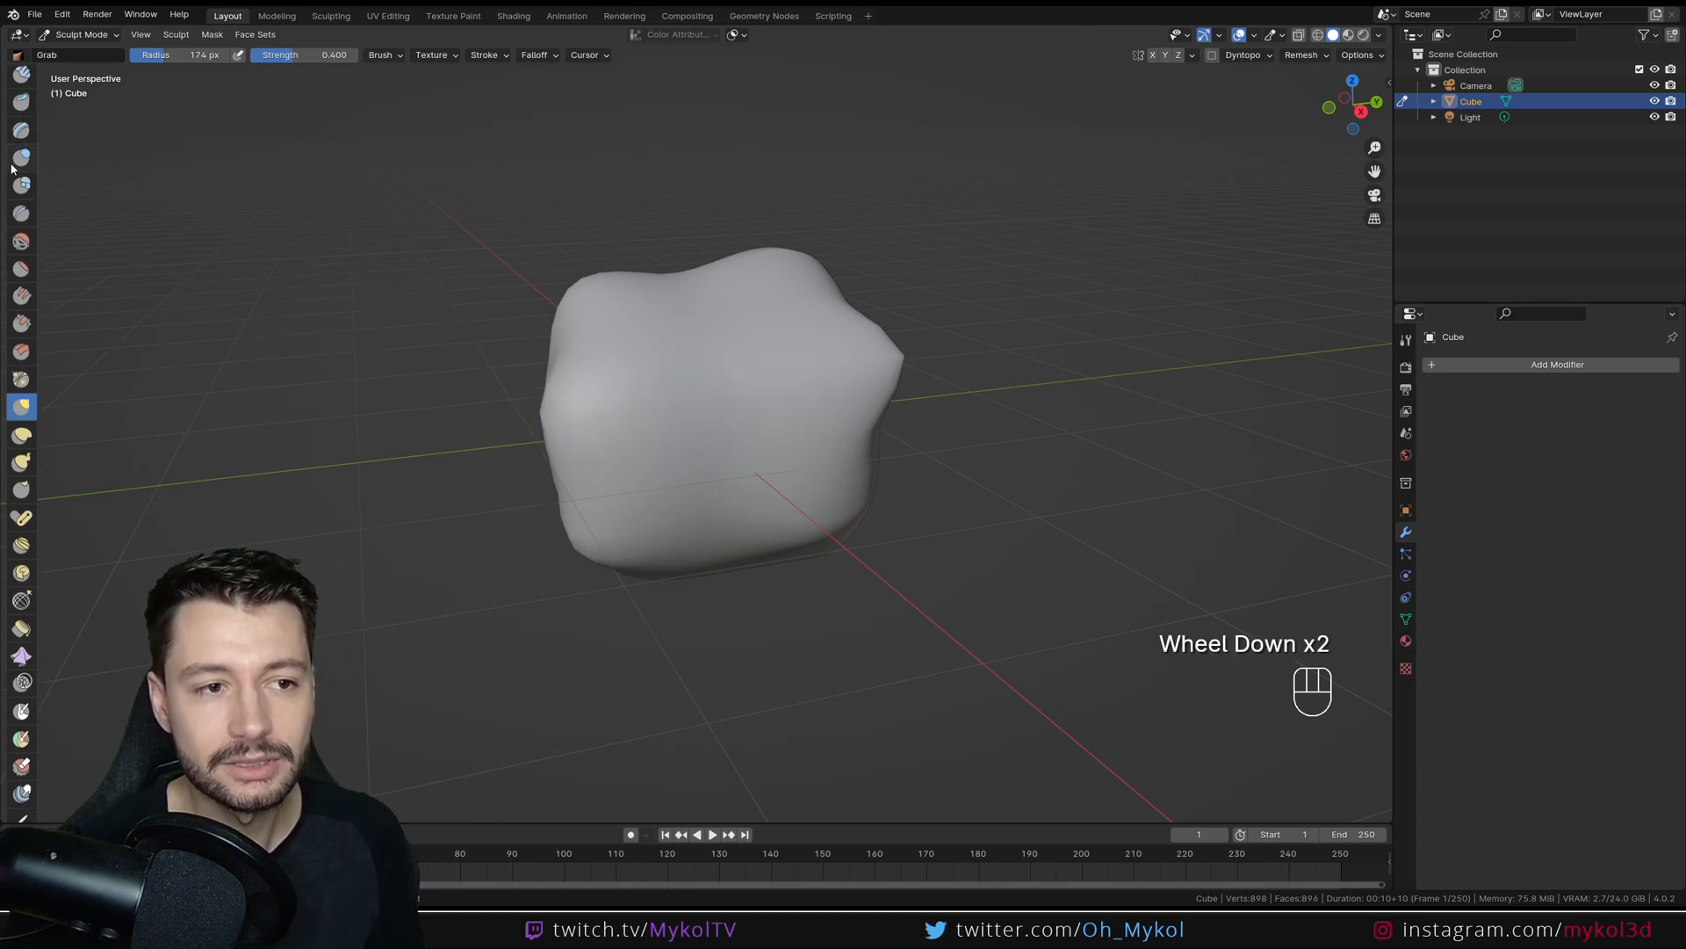
scroll(14, 169, "down", 5)
scroll(17, 228, "up", 3)
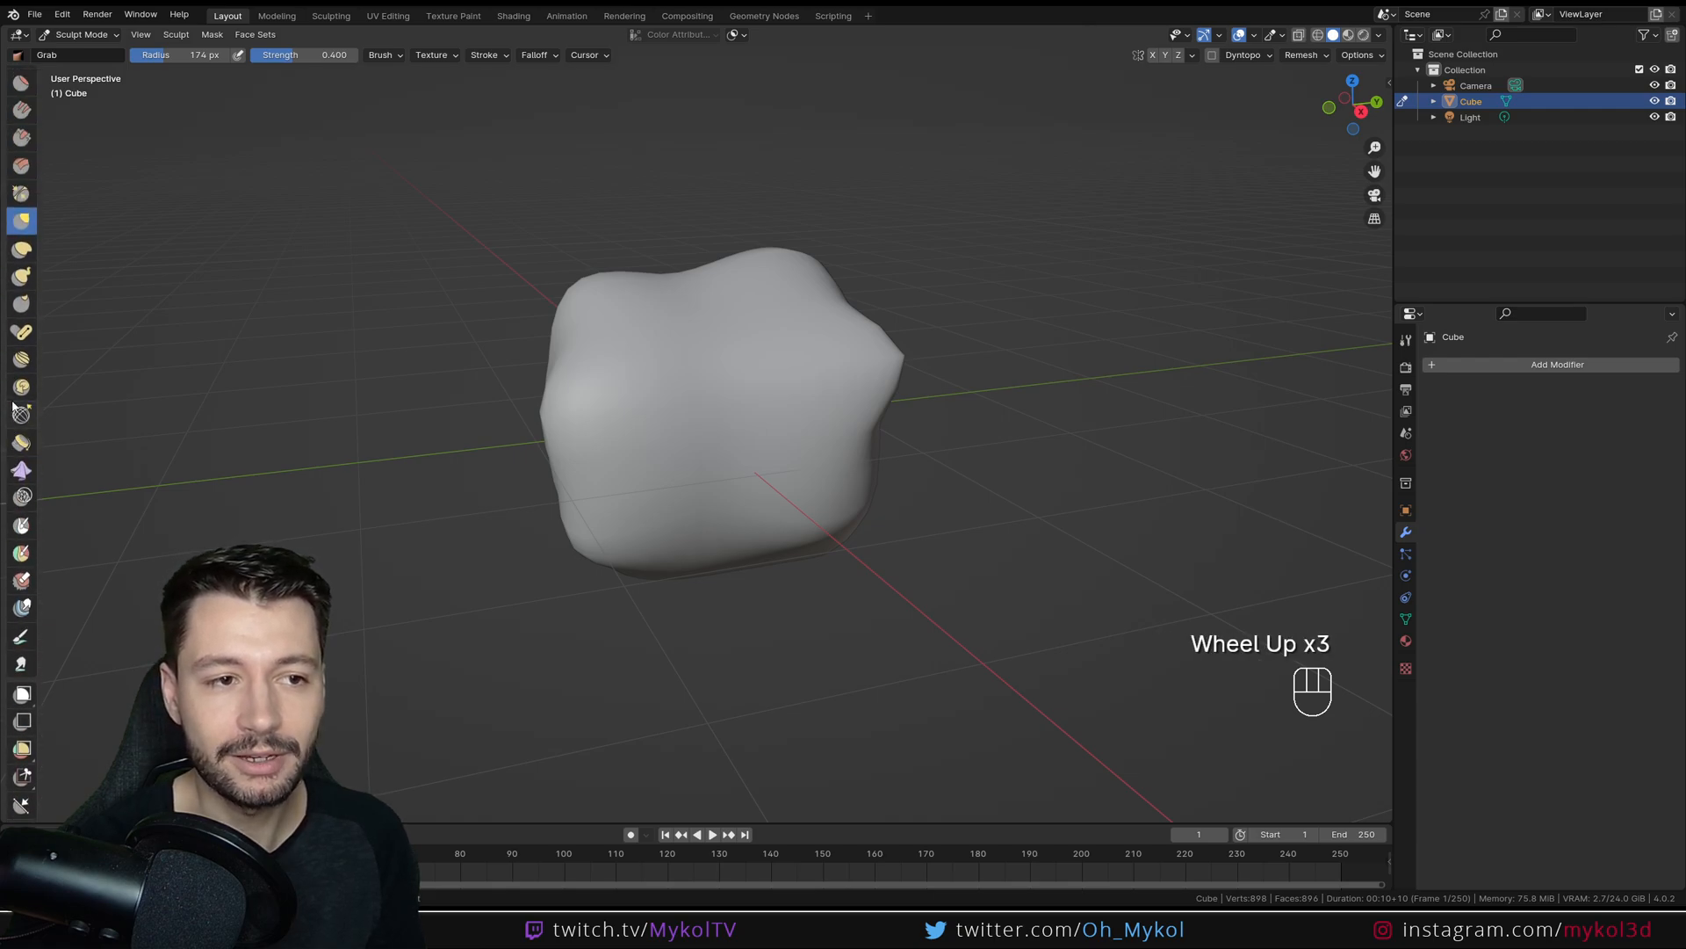
left_click(21, 276)
mouse_move(776, 293)
left_mouse_down()
mouse_move(883, 255)
mouse_move(997, 172)
mouse_move(967, 216)
left_mouse_up()
middle_click_drag(1051, 387, 794, 413)
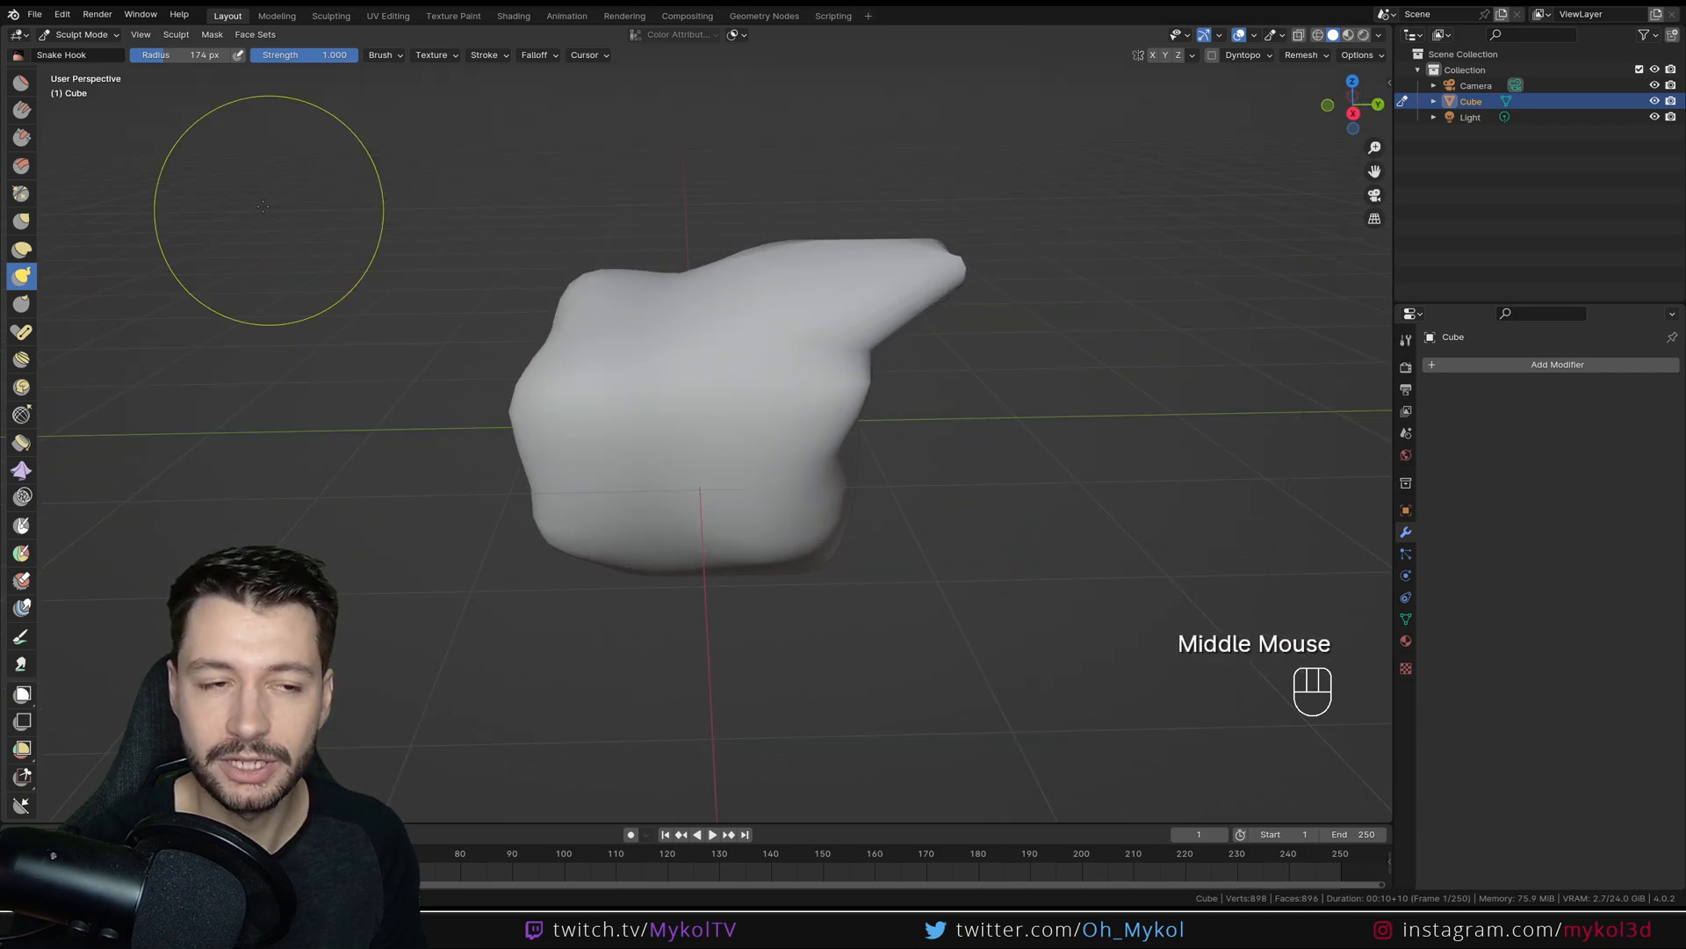
Switch the sculpted mesh to Vertex Paint and brush a white stroke from its front toward the horn.
left_click(98, 35)
left_click(93, 55)
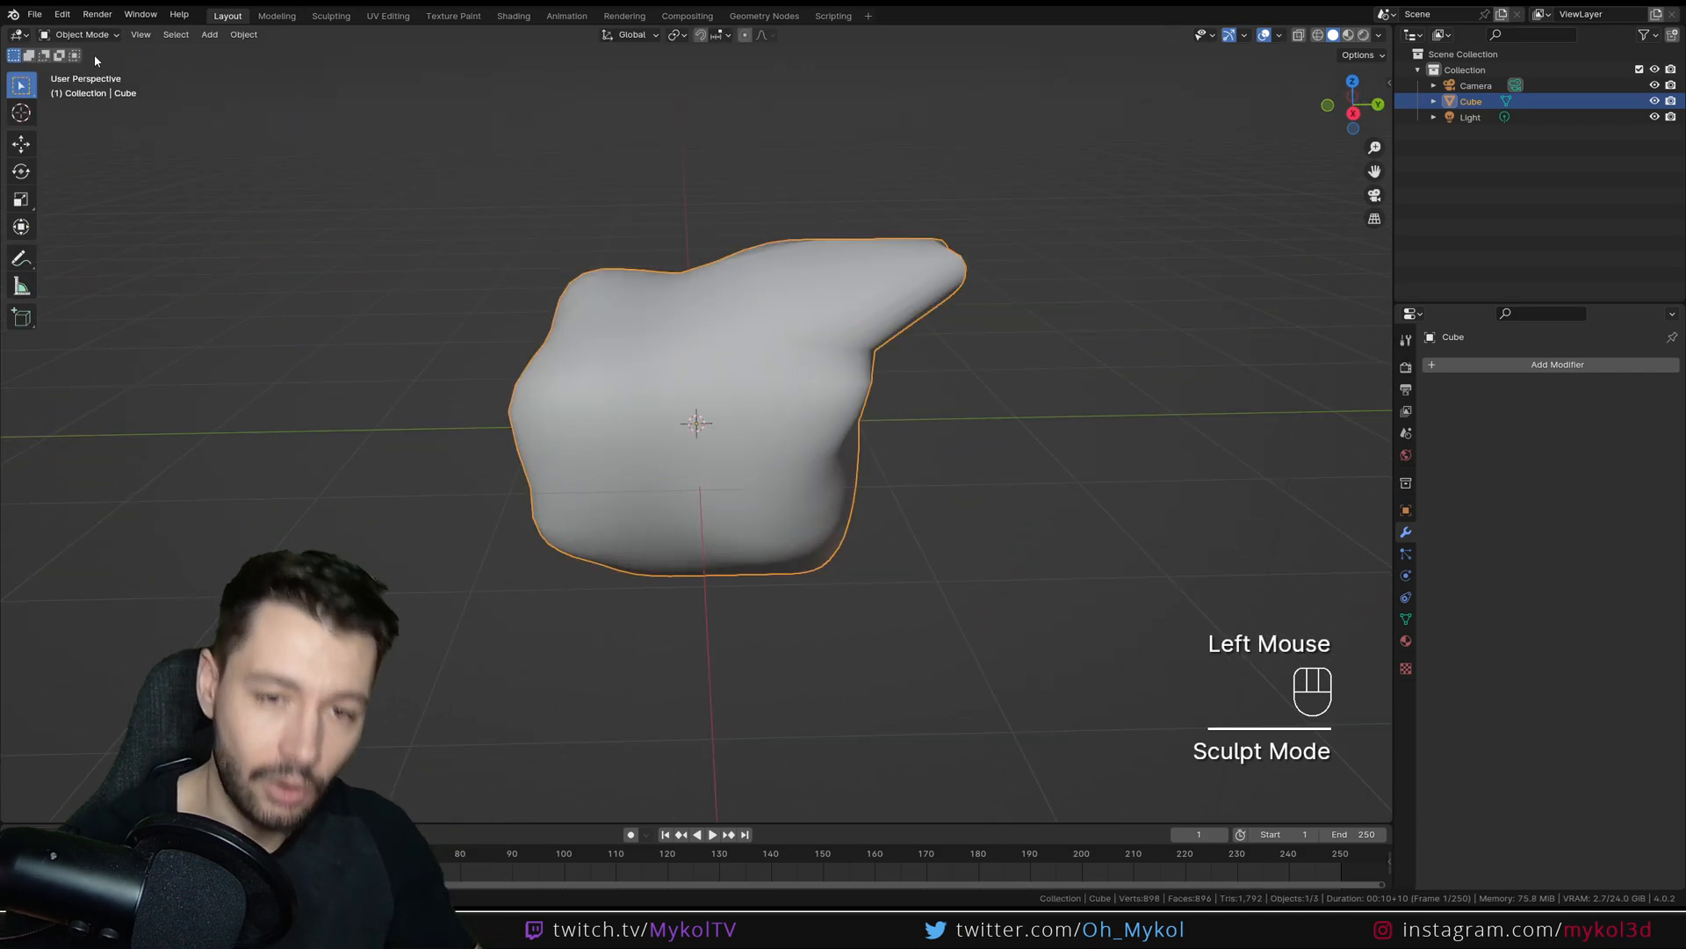
left_click(81, 35)
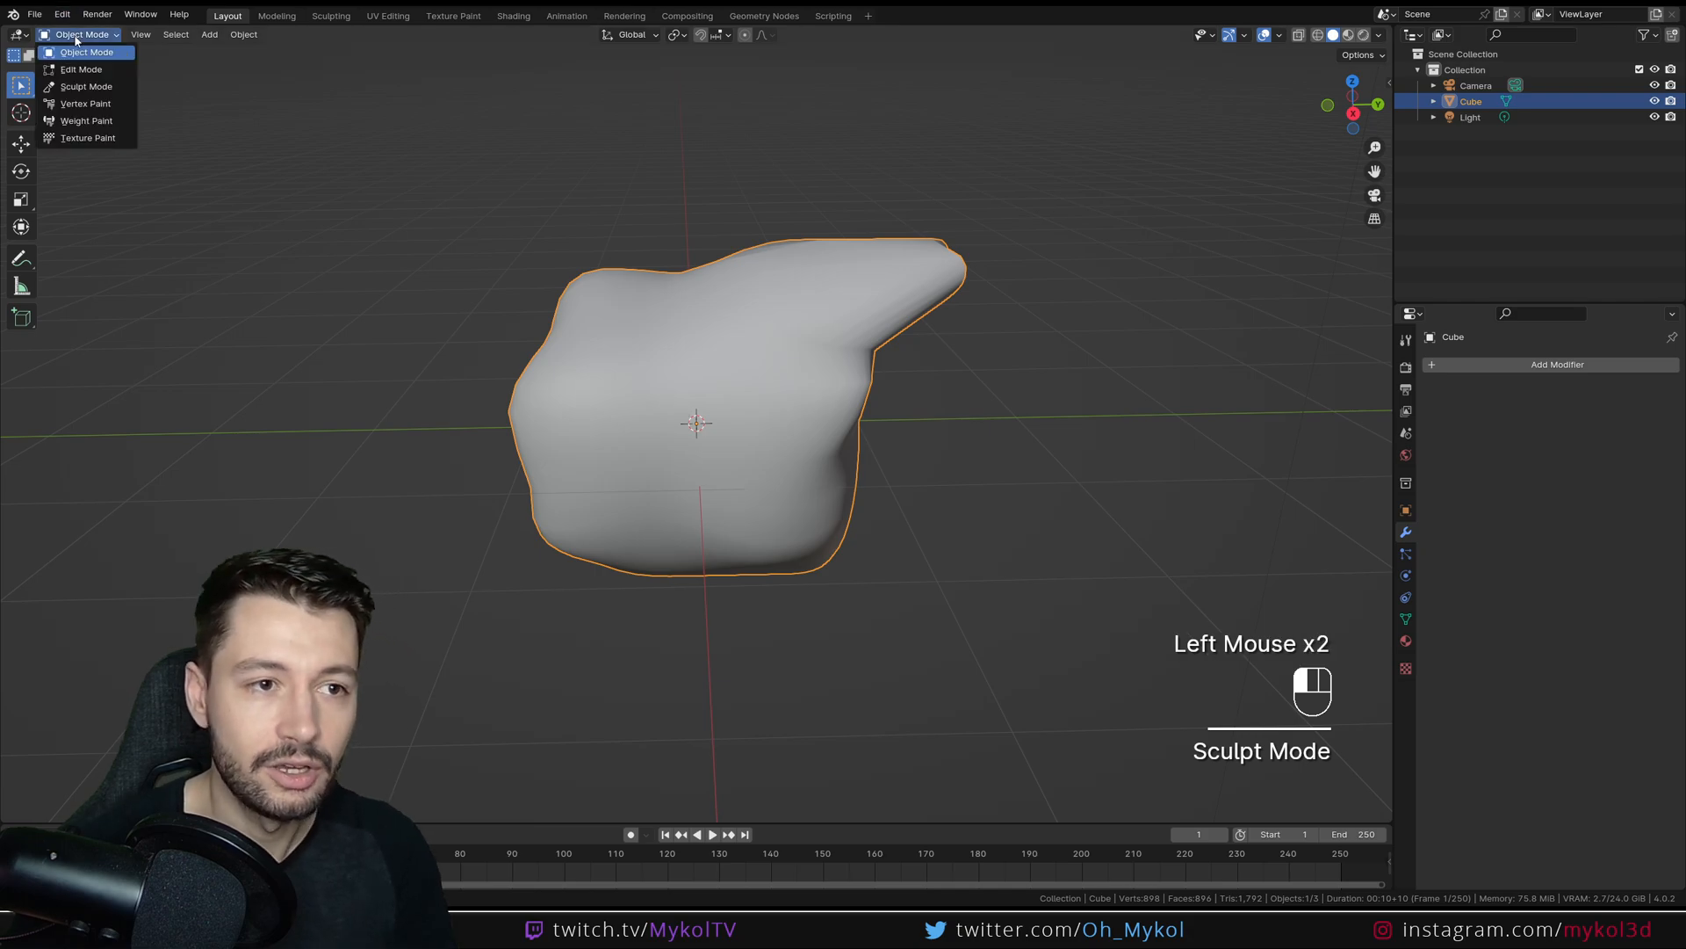
left_click(86, 104)
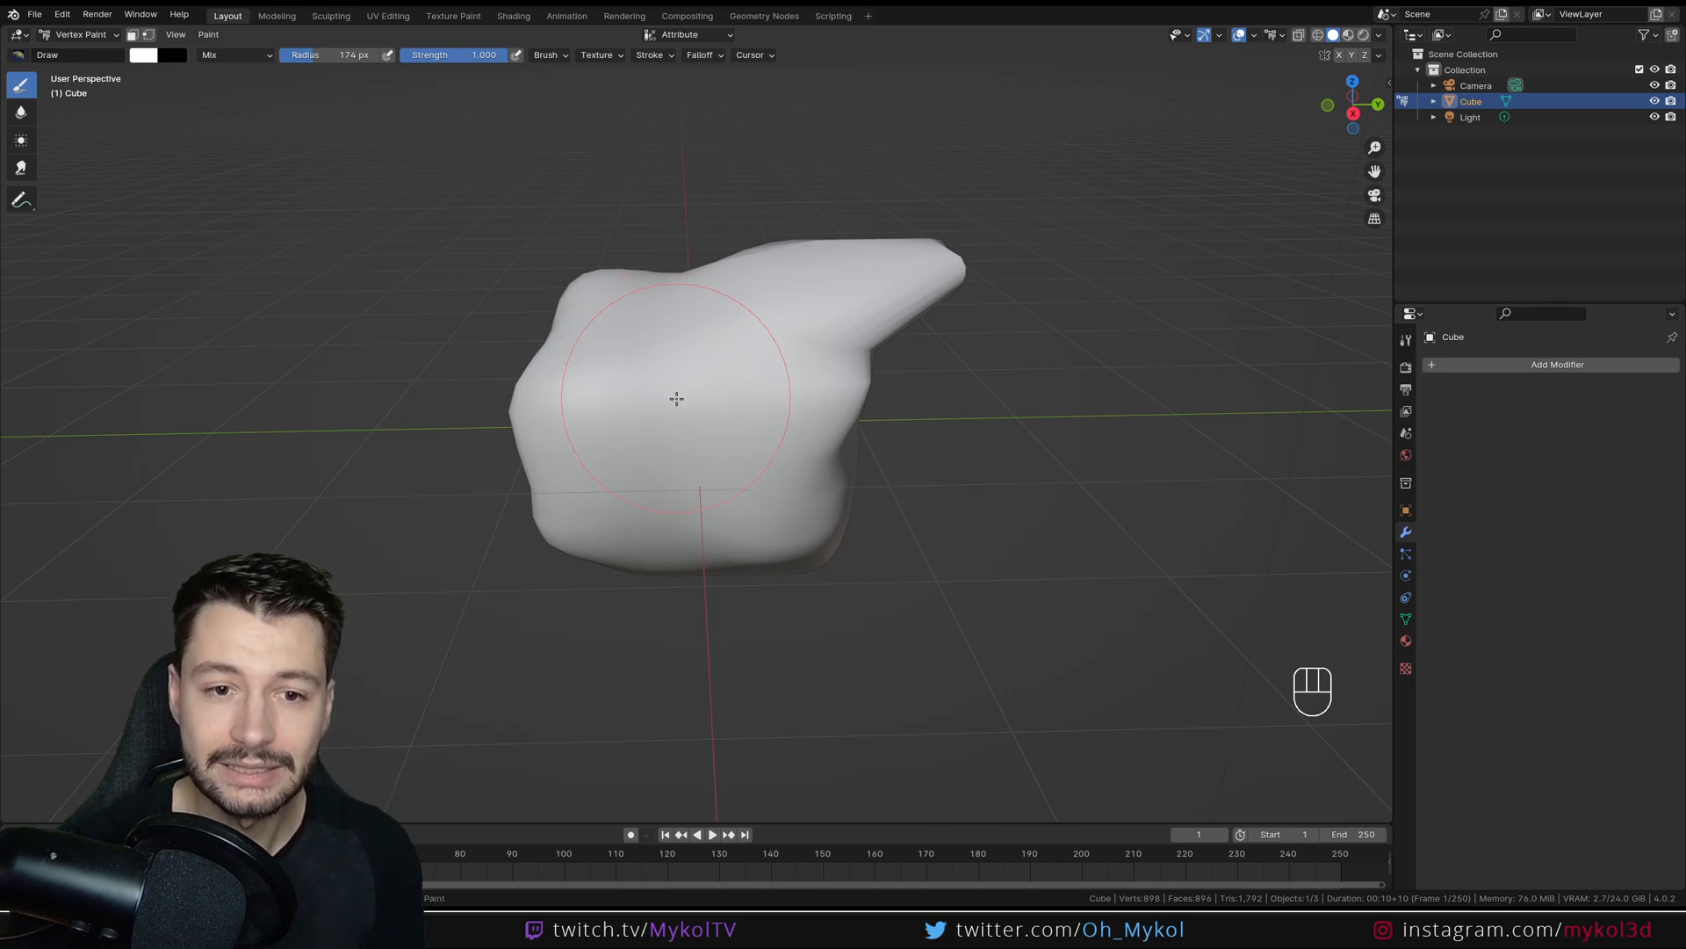
mouse_move(711, 398)
left_mouse_down()
mouse_move(742, 406)
mouse_move(870, 294)
left_mouse_up()
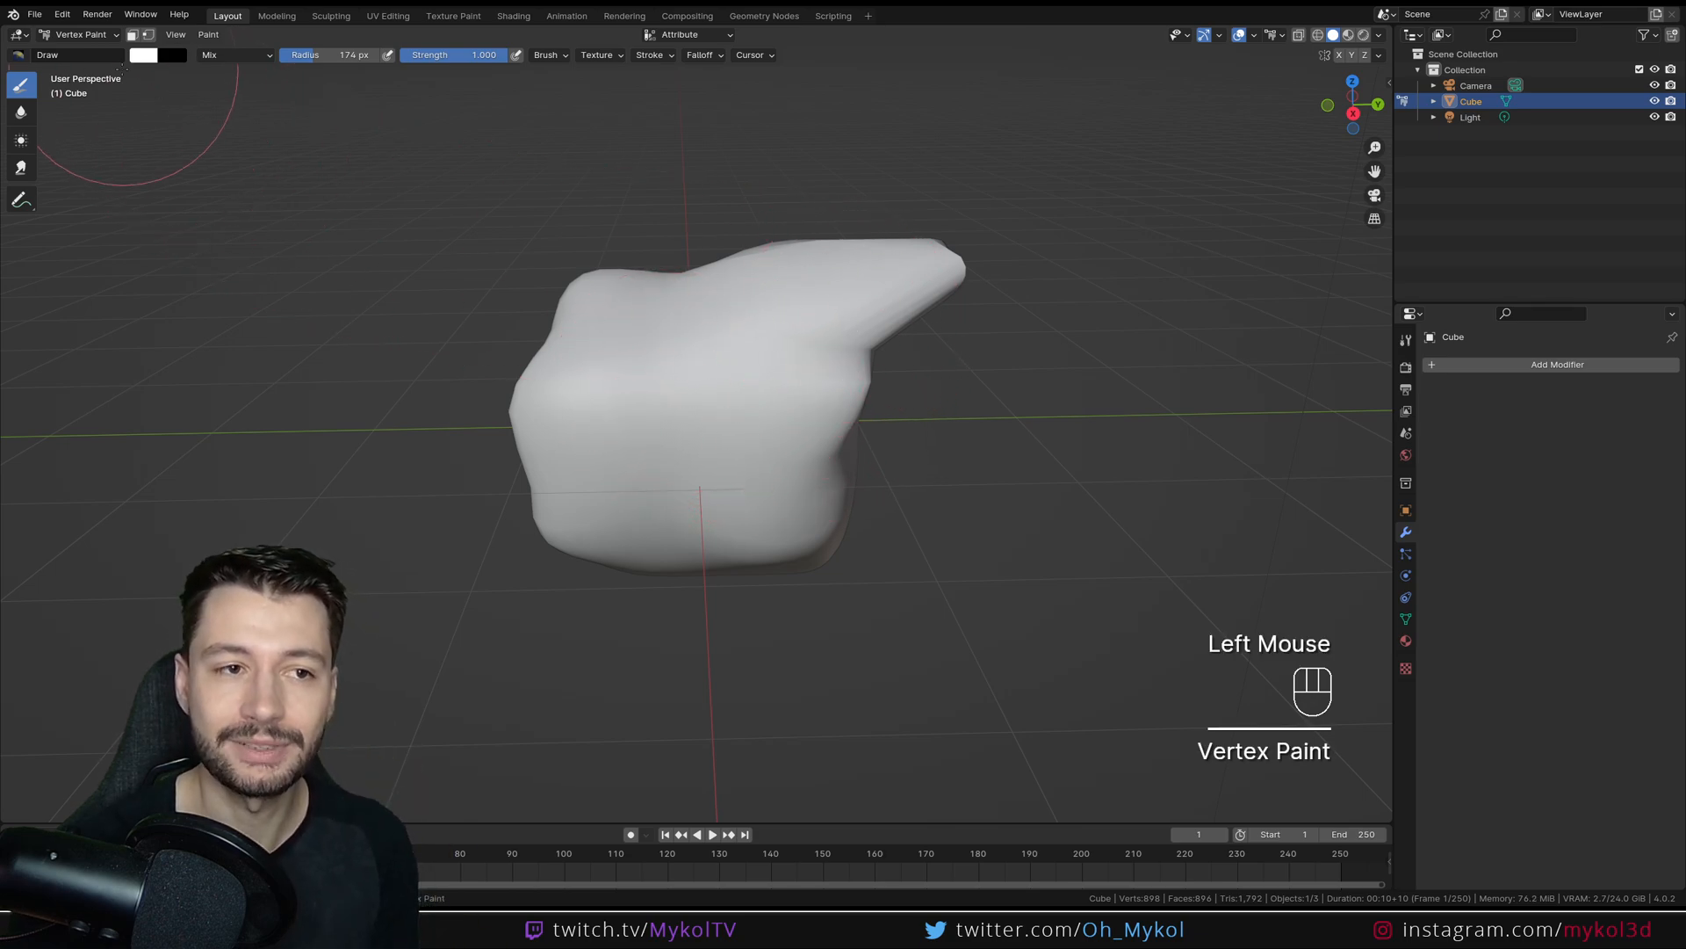
Switch the mesh to Weight Paint and paint a U-shaped band of weight 1.000 across its front.
left_click(82, 36)
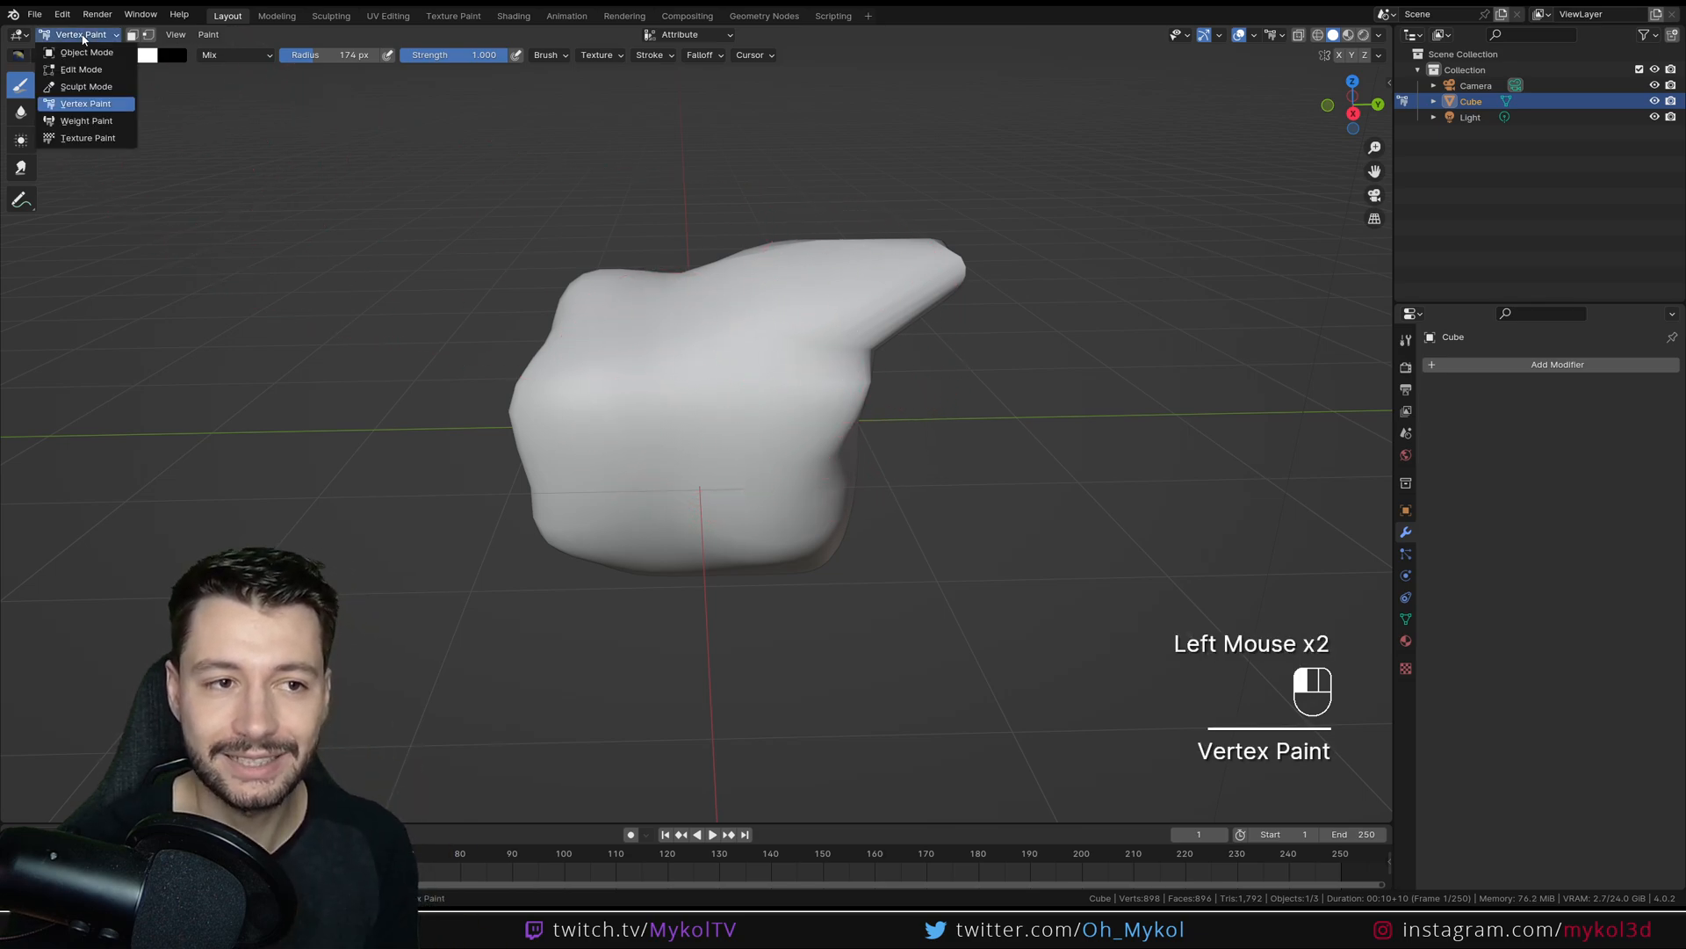
left_click(78, 121)
mouse_move(742, 351)
left_mouse_down()
mouse_move(778, 500)
mouse_move(541, 481)
mouse_move(548, 308)
left_mouse_up()
middle_click_drag(548, 308, 633, 359)
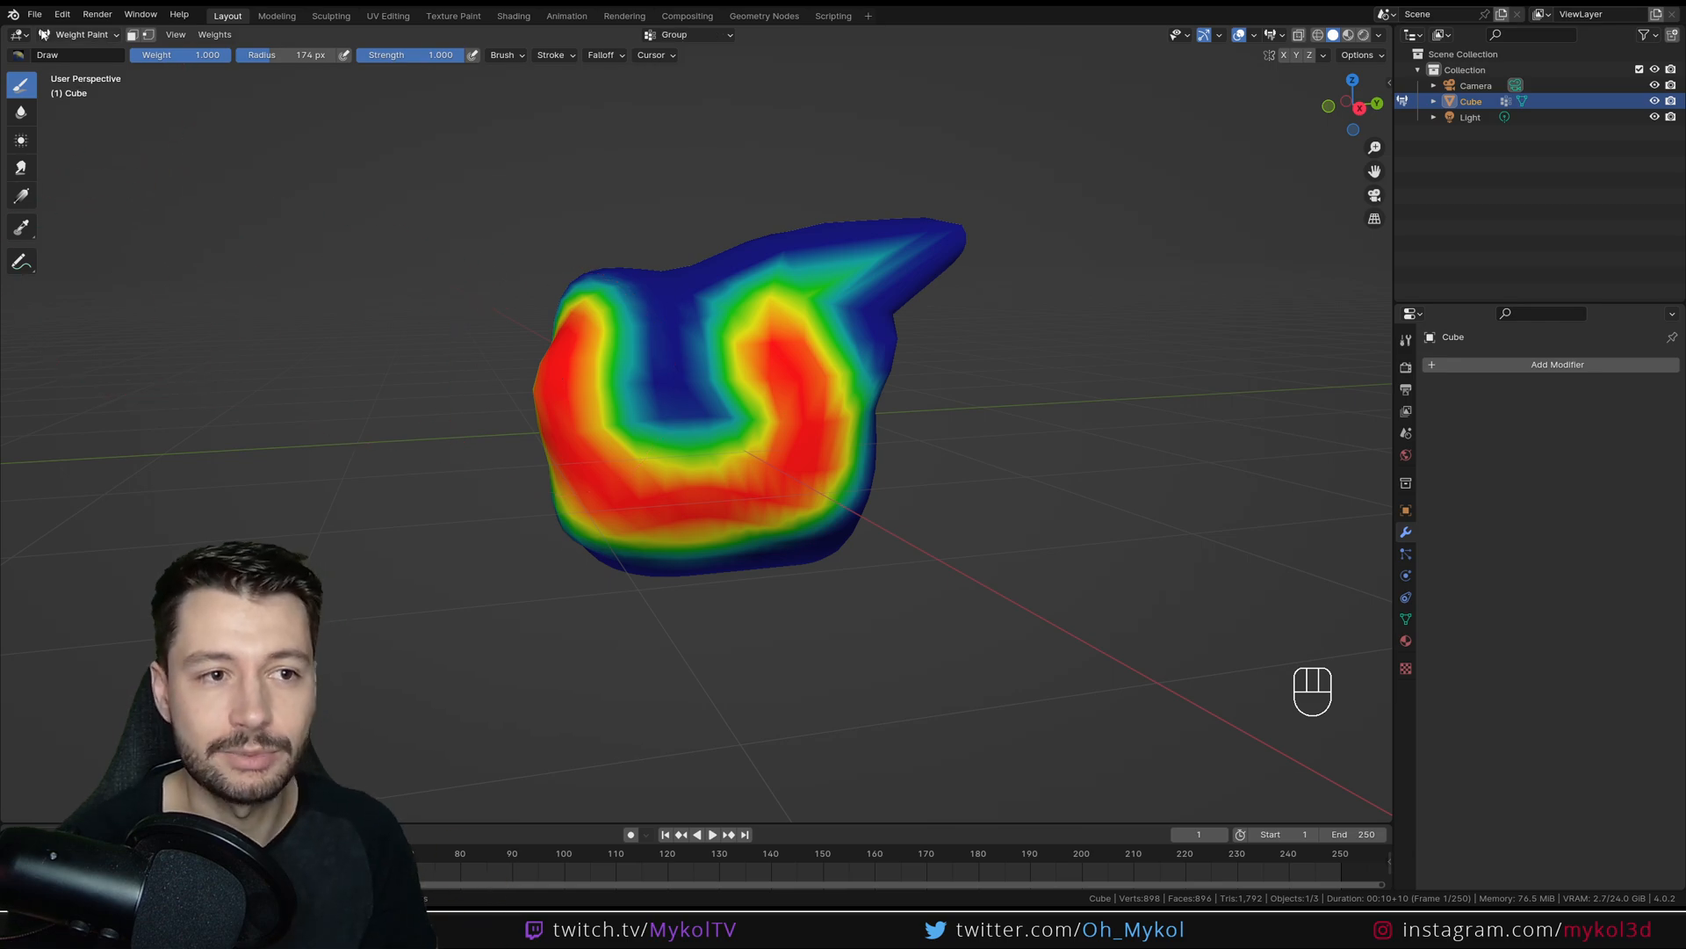
View the mesh in Texture Paint and again in Weight Paint, and return it to Object Mode.
left_click(66, 35)
left_click(88, 138)
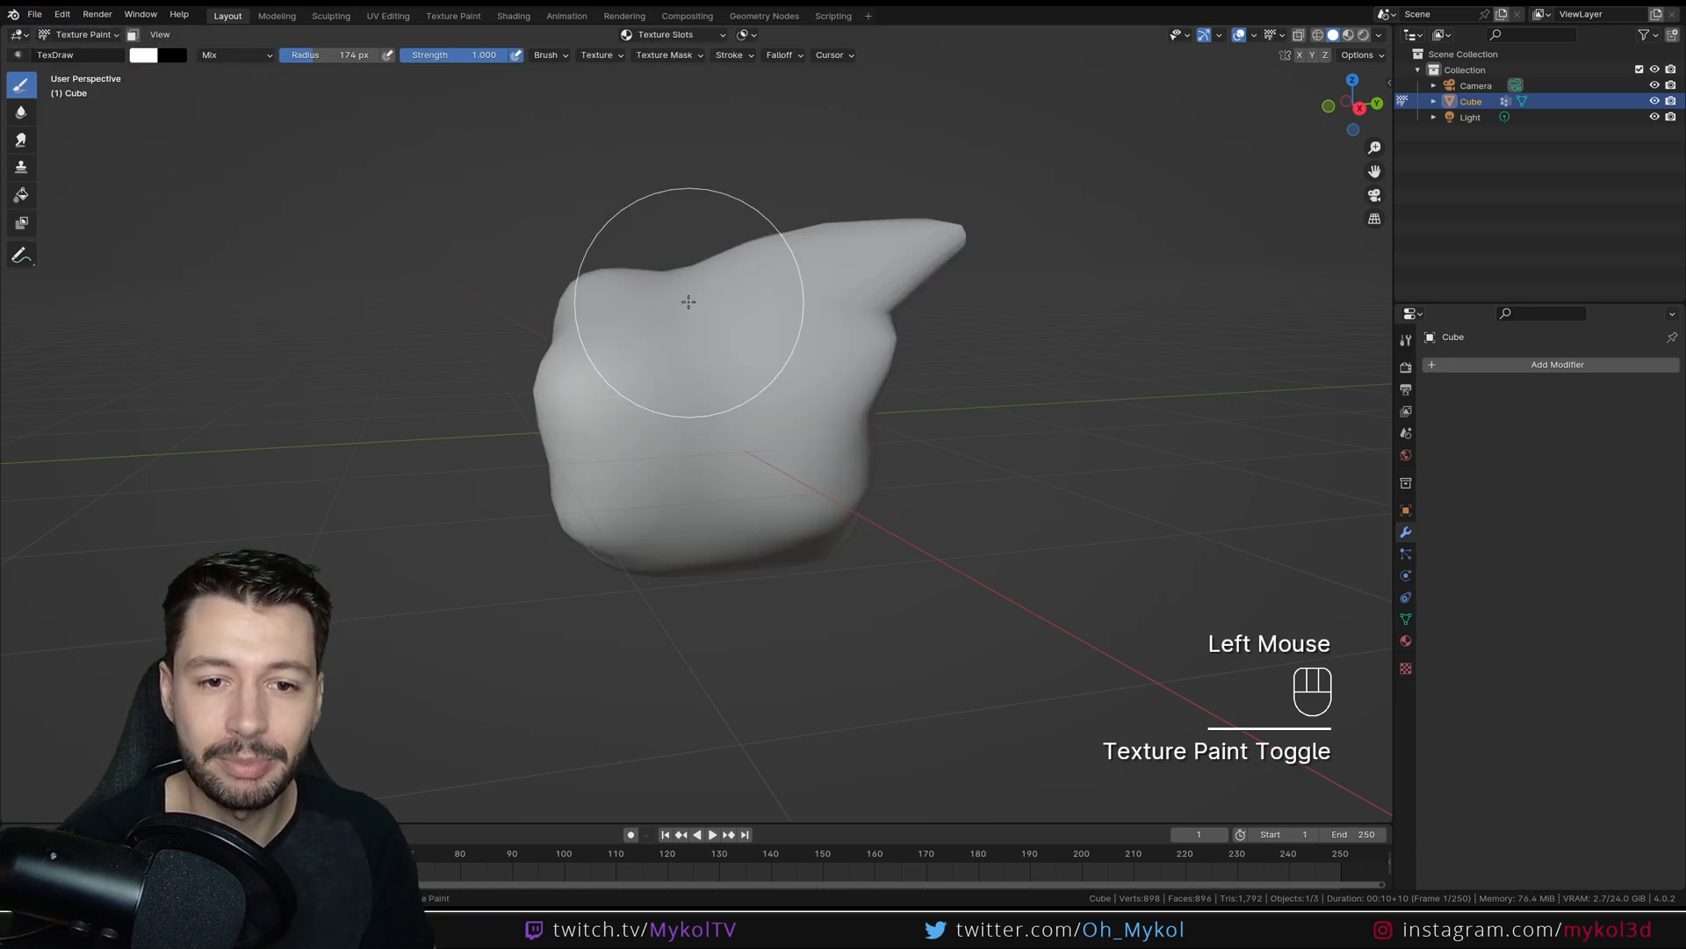
left_click(77, 35)
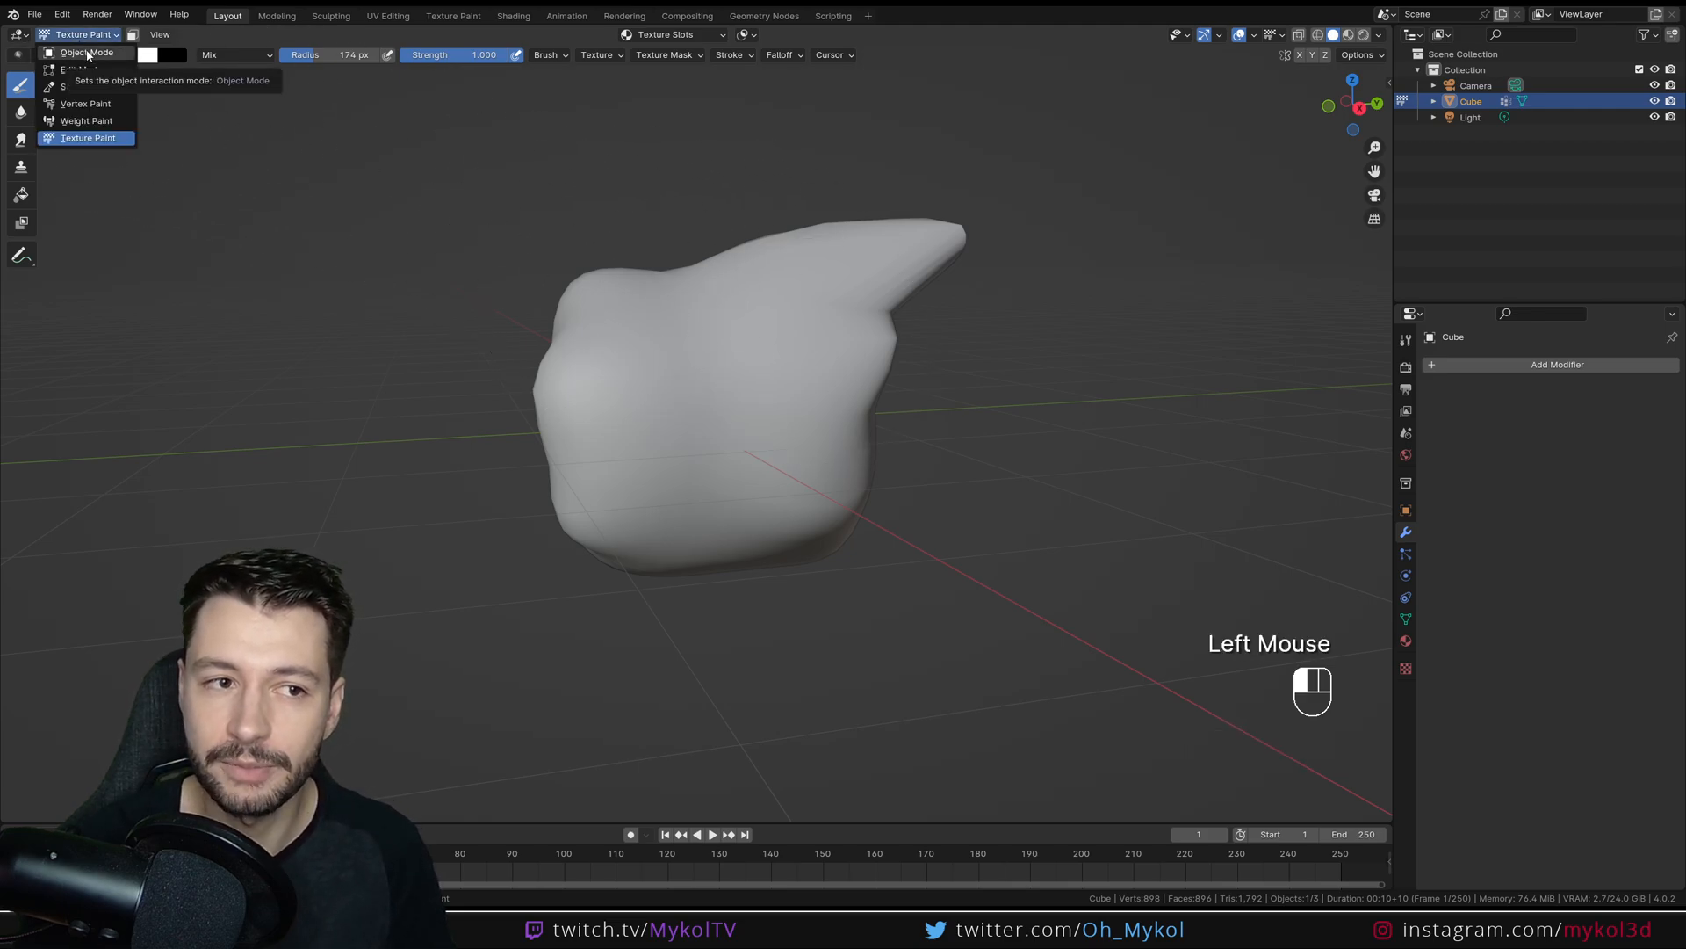
left_click(86, 121)
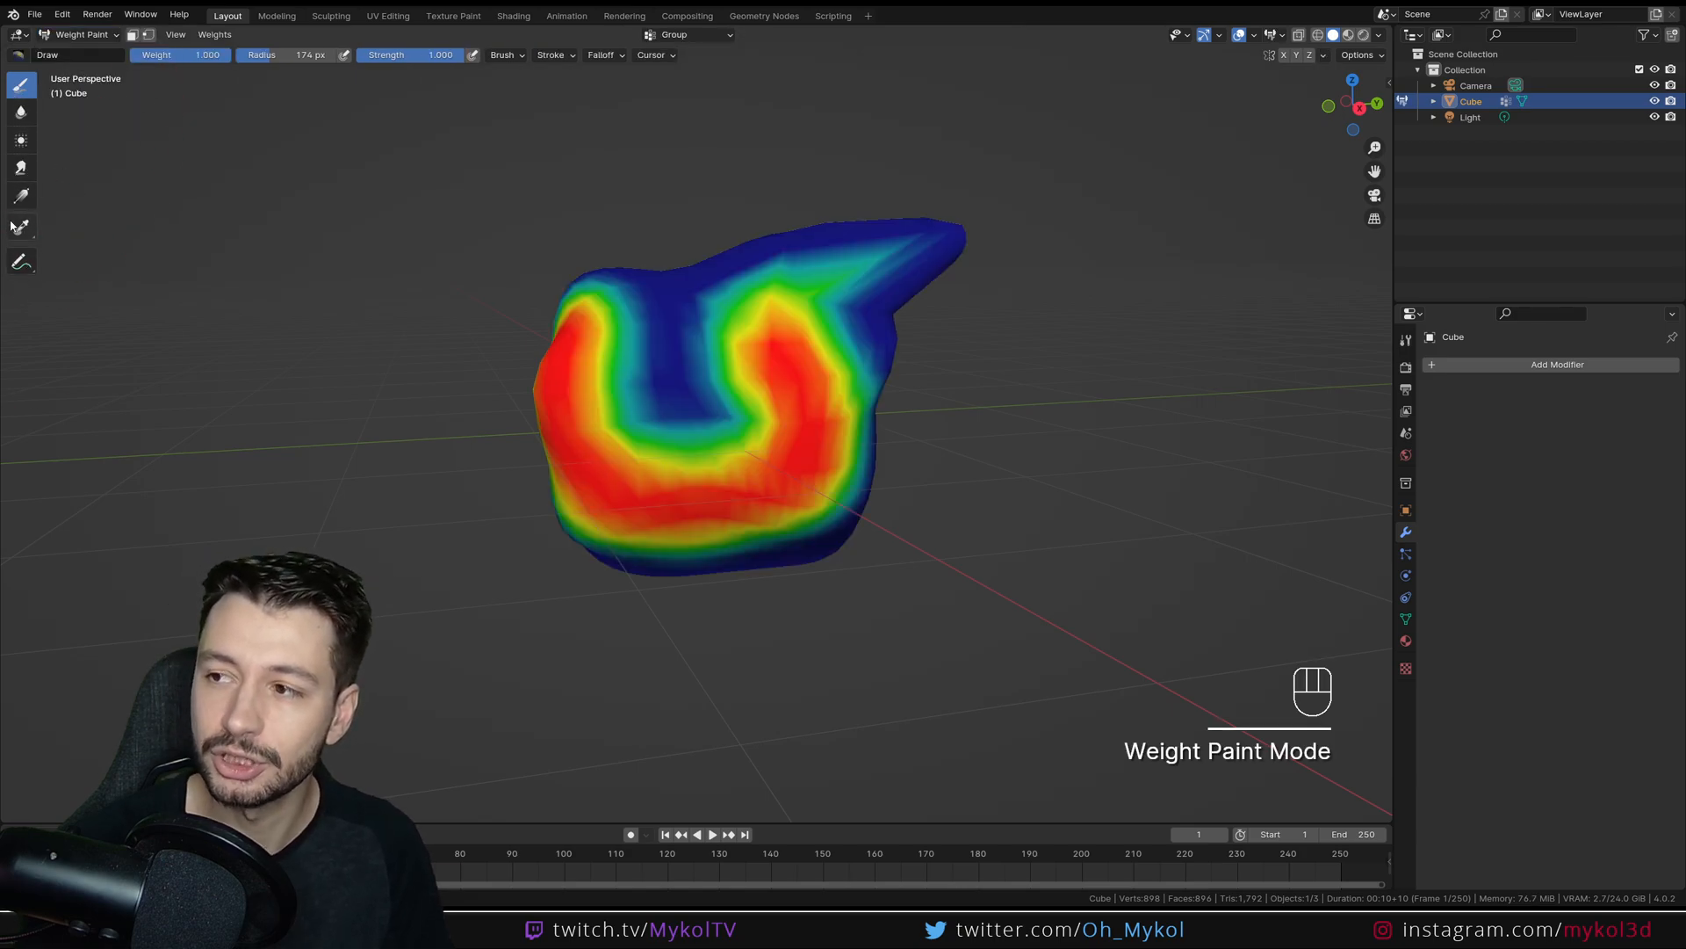
left_click(84, 34)
left_click(79, 46)
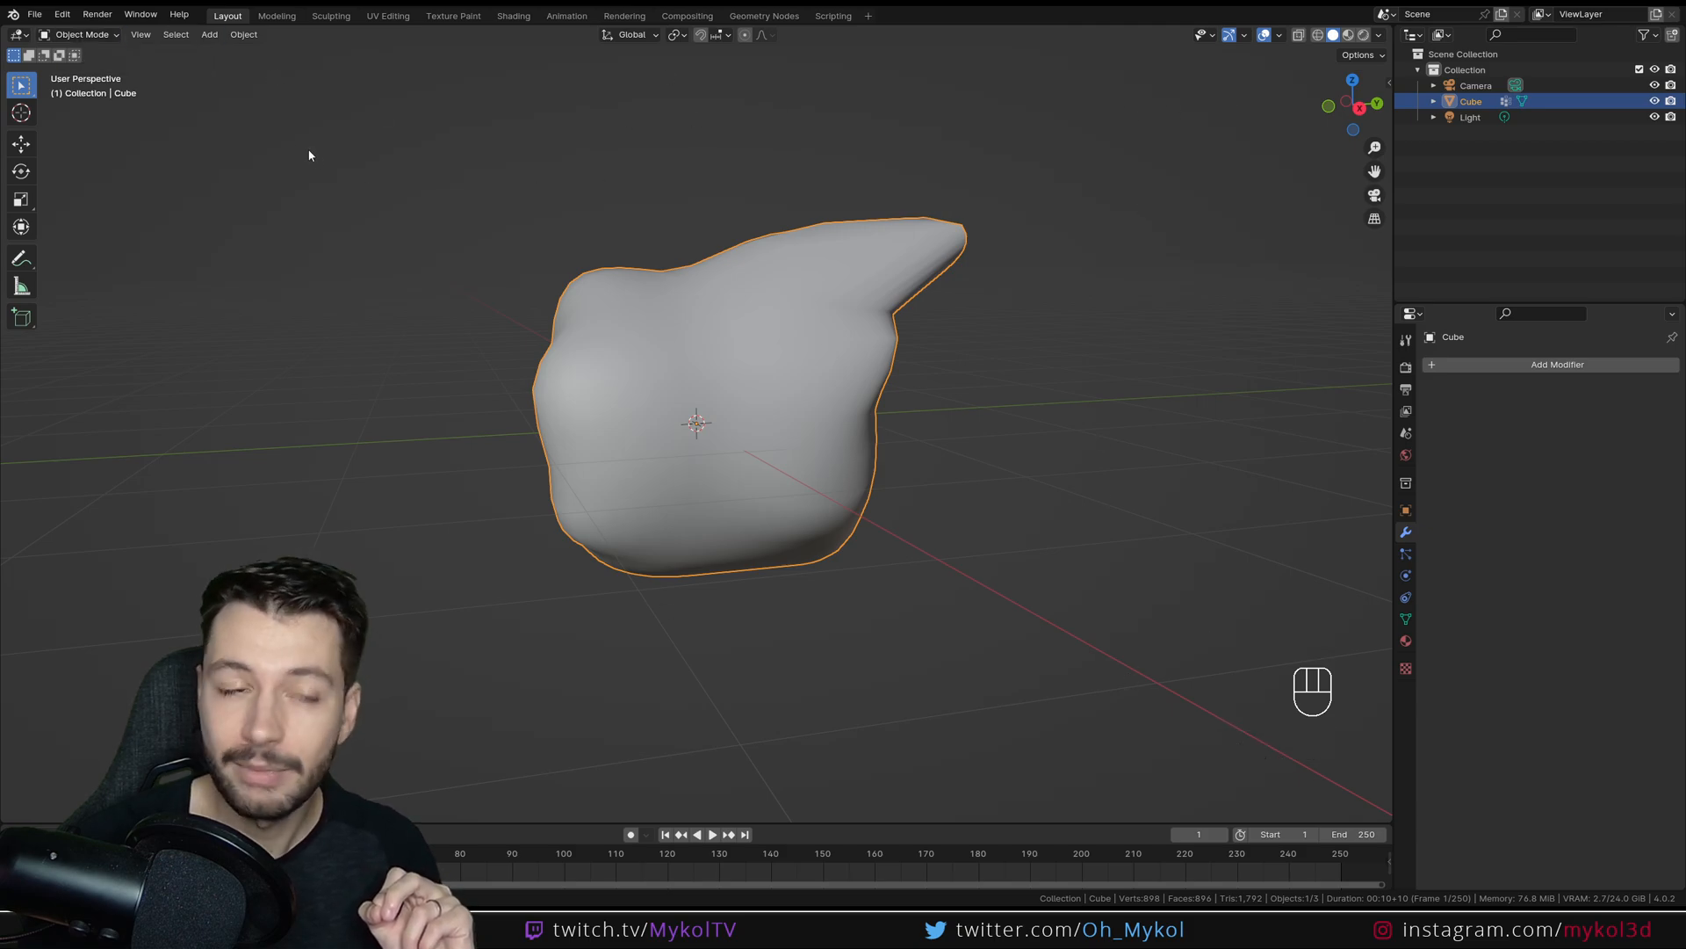
View the mesh in Edit Mode and in Sculpt Mode, and return it to Object Mode.
left_click(76, 35)
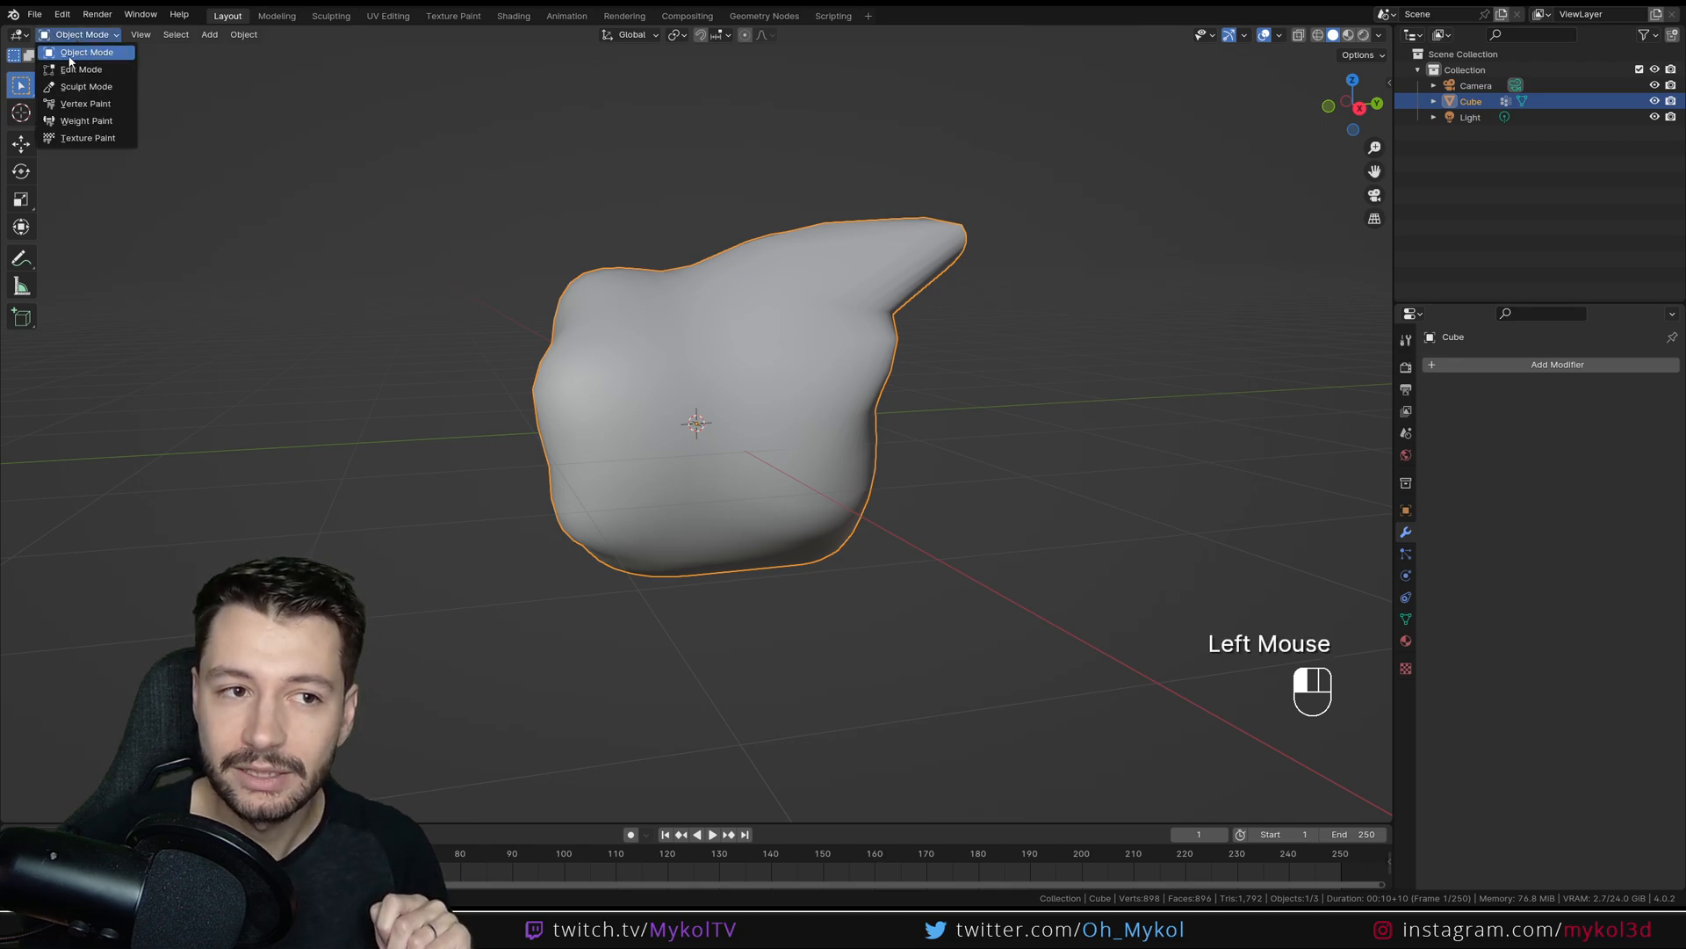
left_click(71, 71)
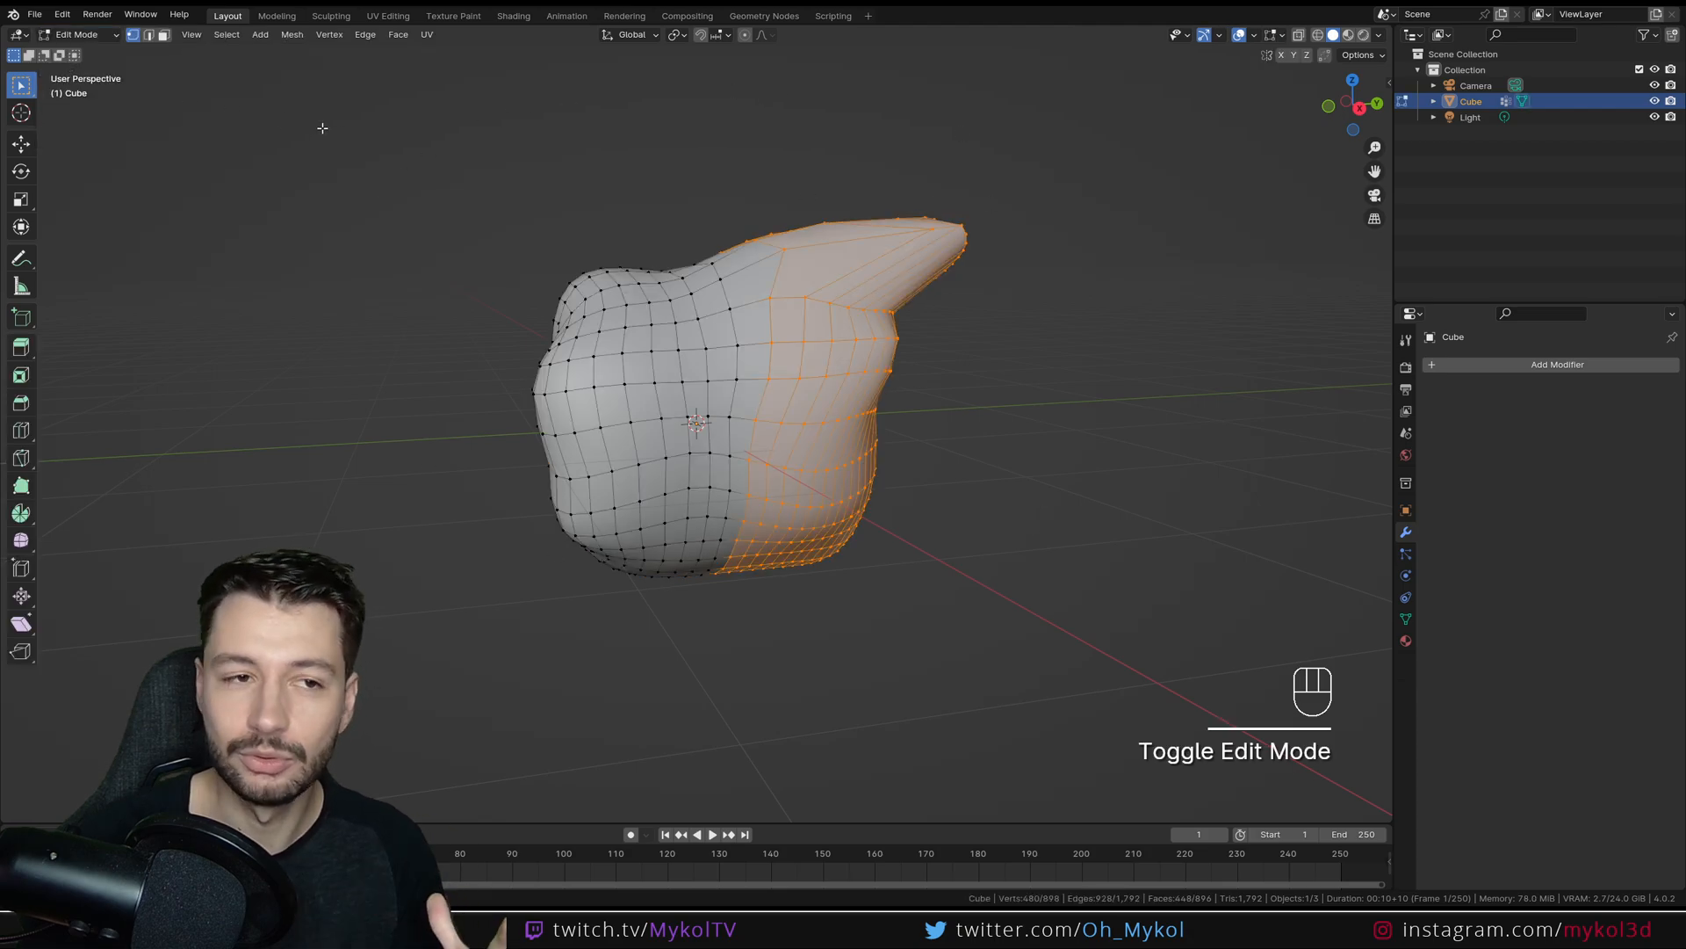
left_click(78, 34)
left_click(79, 88)
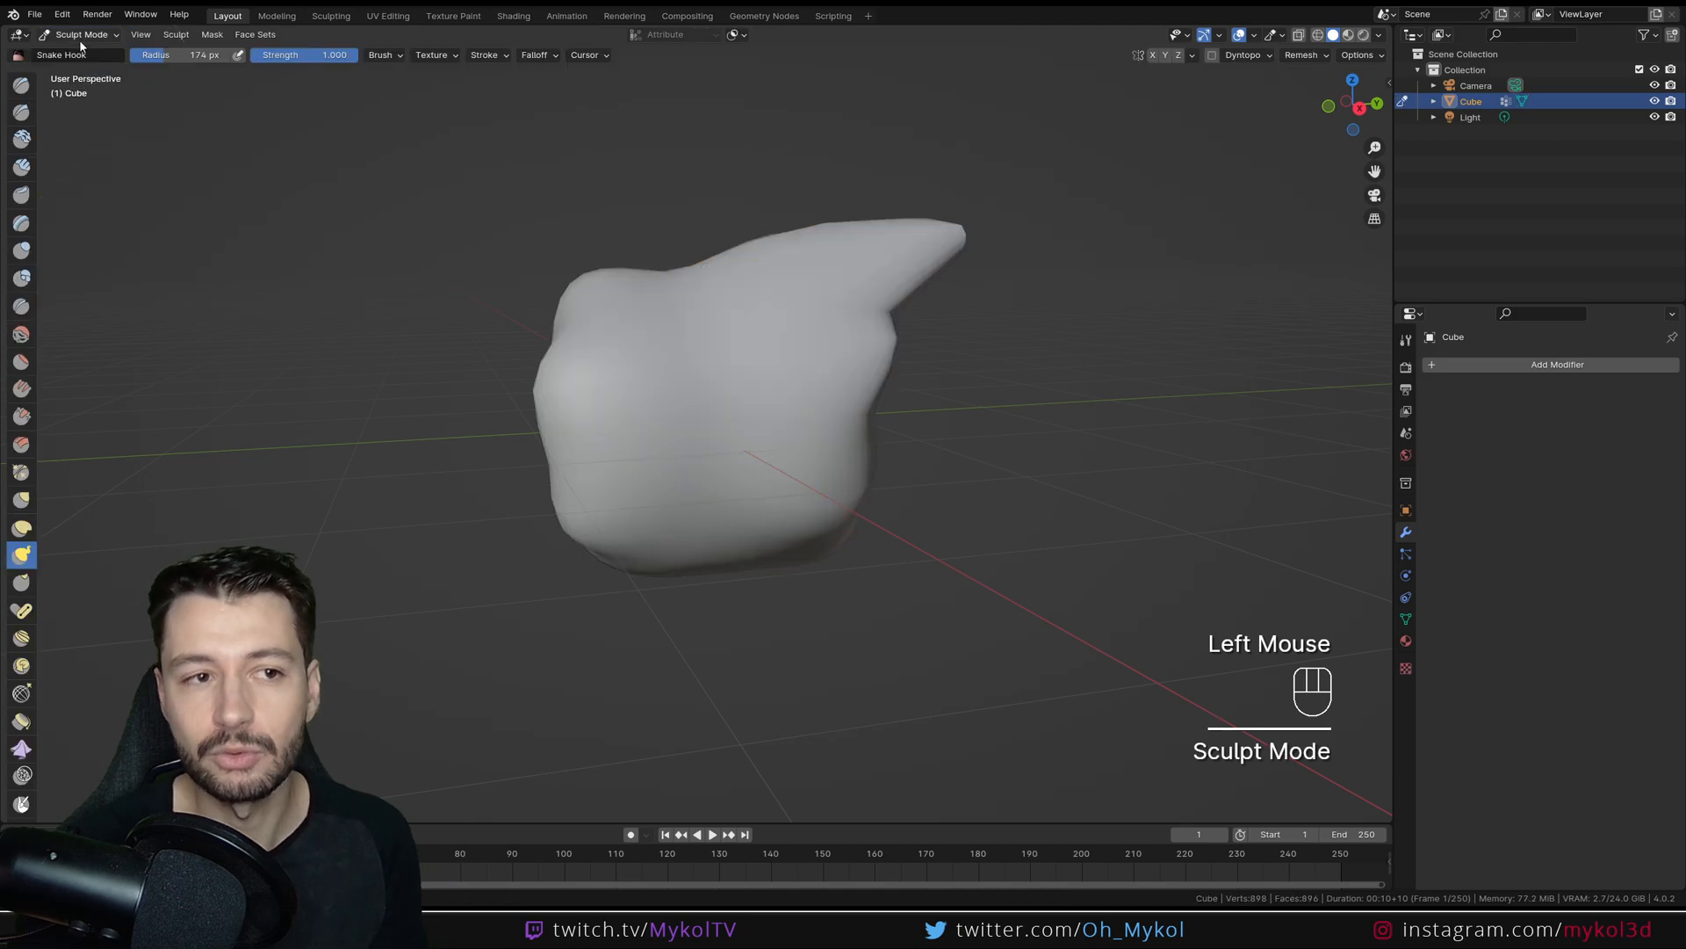
left_click(88, 36)
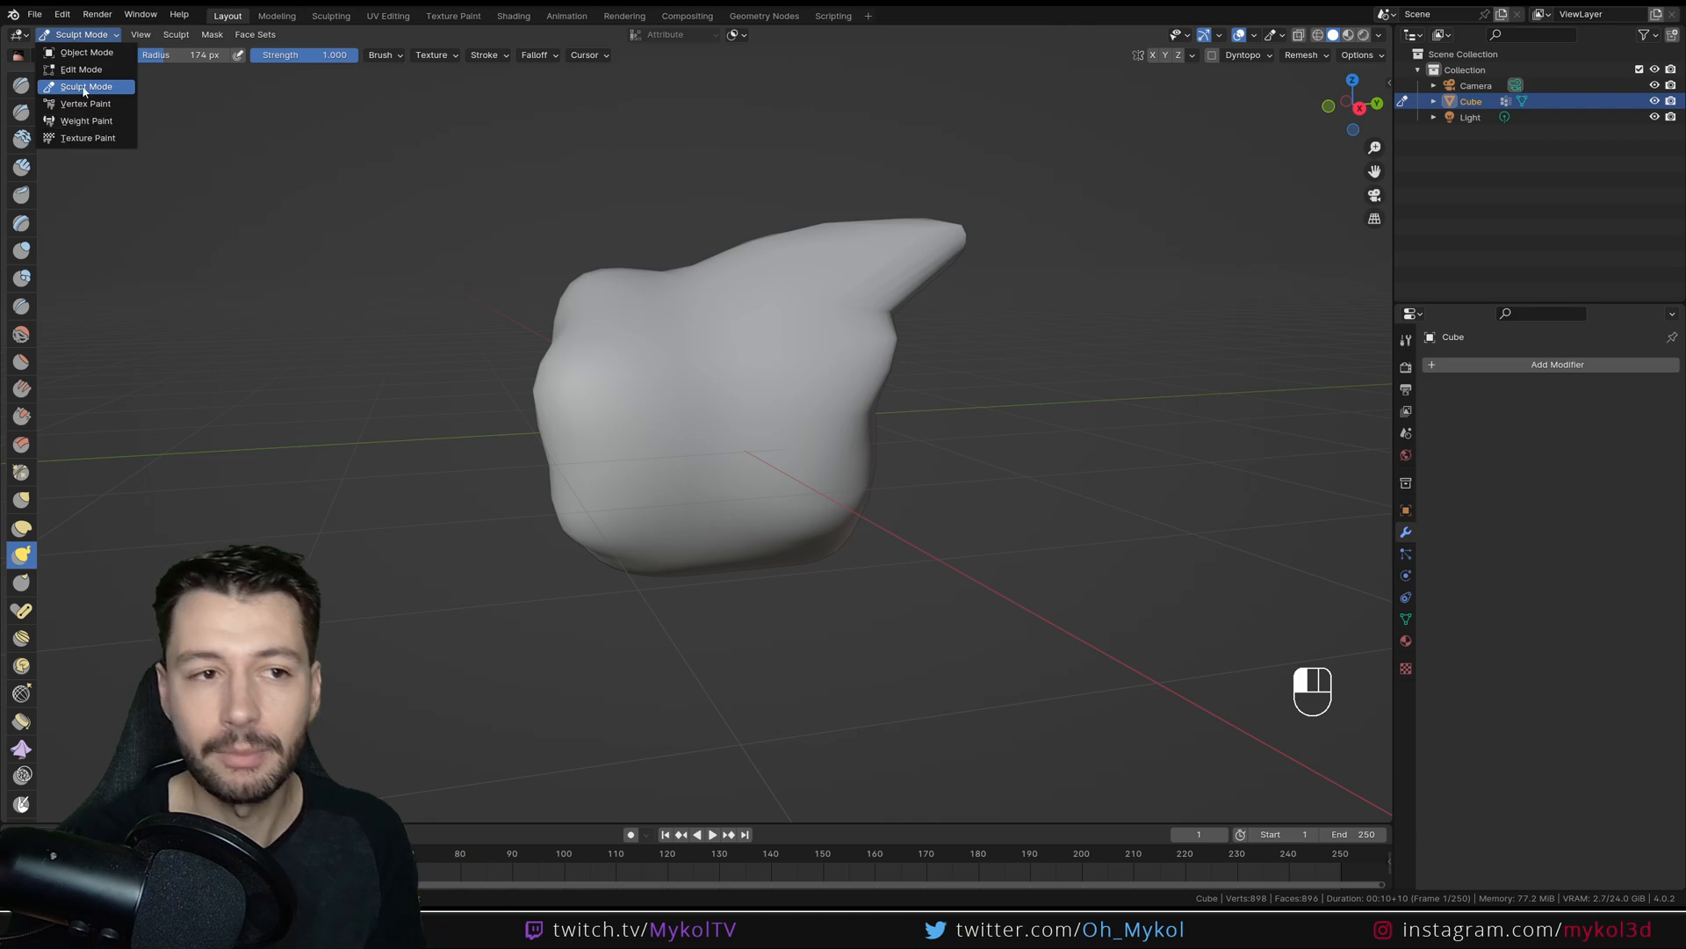
left_click(81, 54)
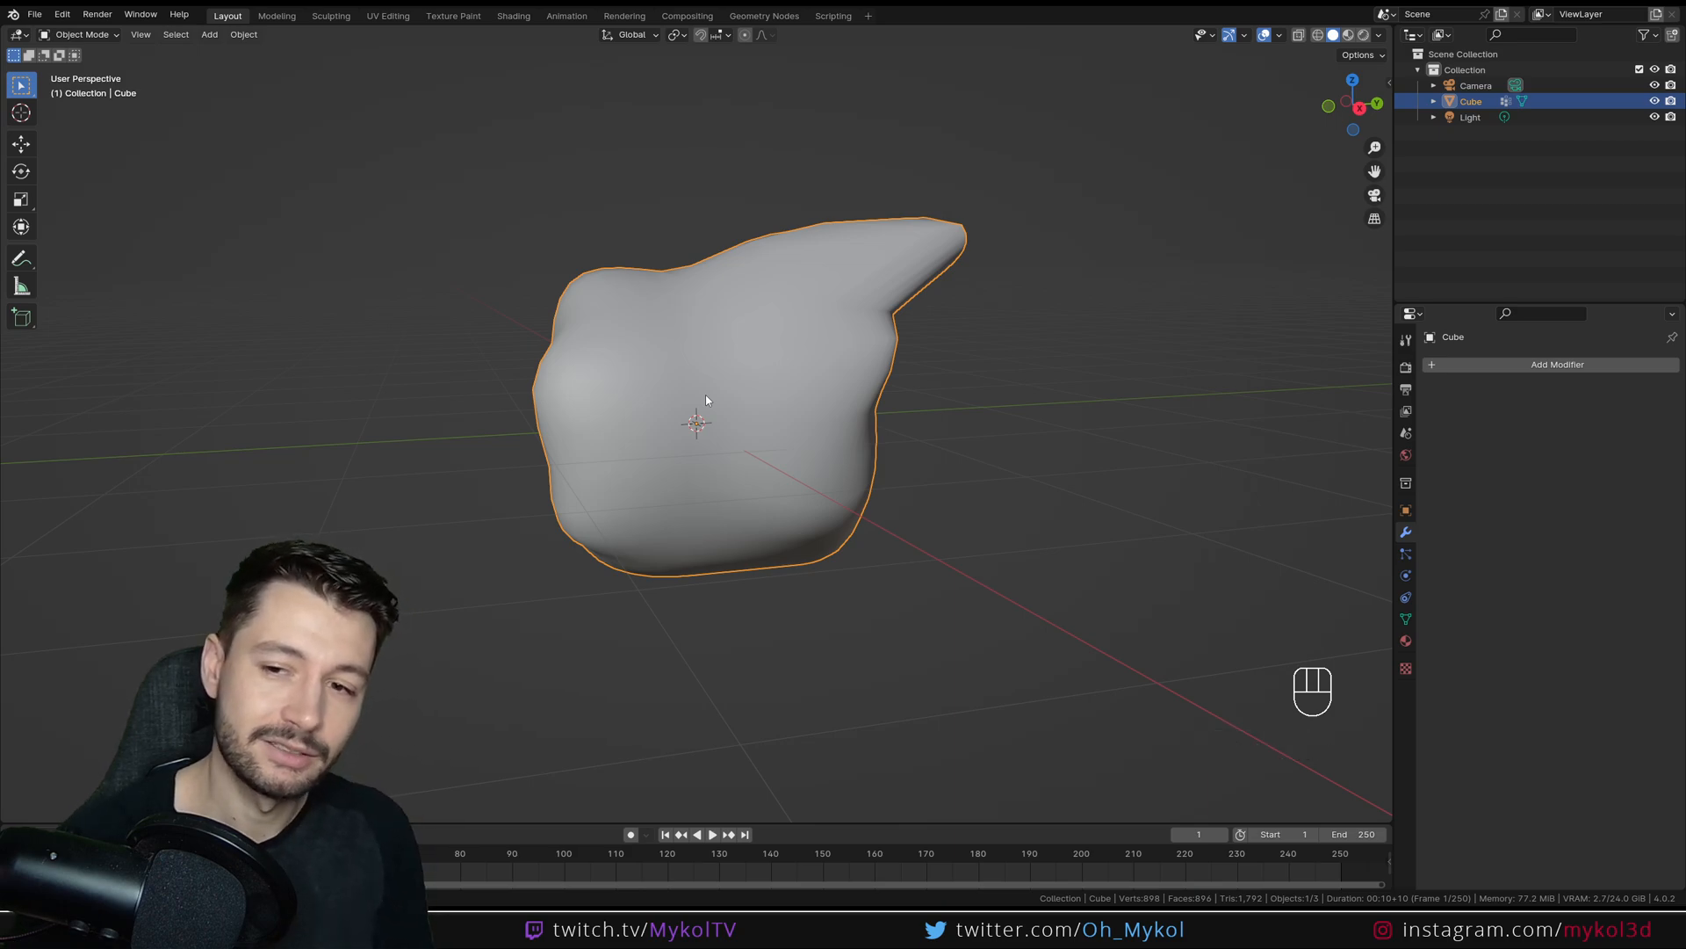
Move the sculpted mesh well away from the origin and add a Bezier curve at the 3D cursor.
key("g")
left_click(362, 442)
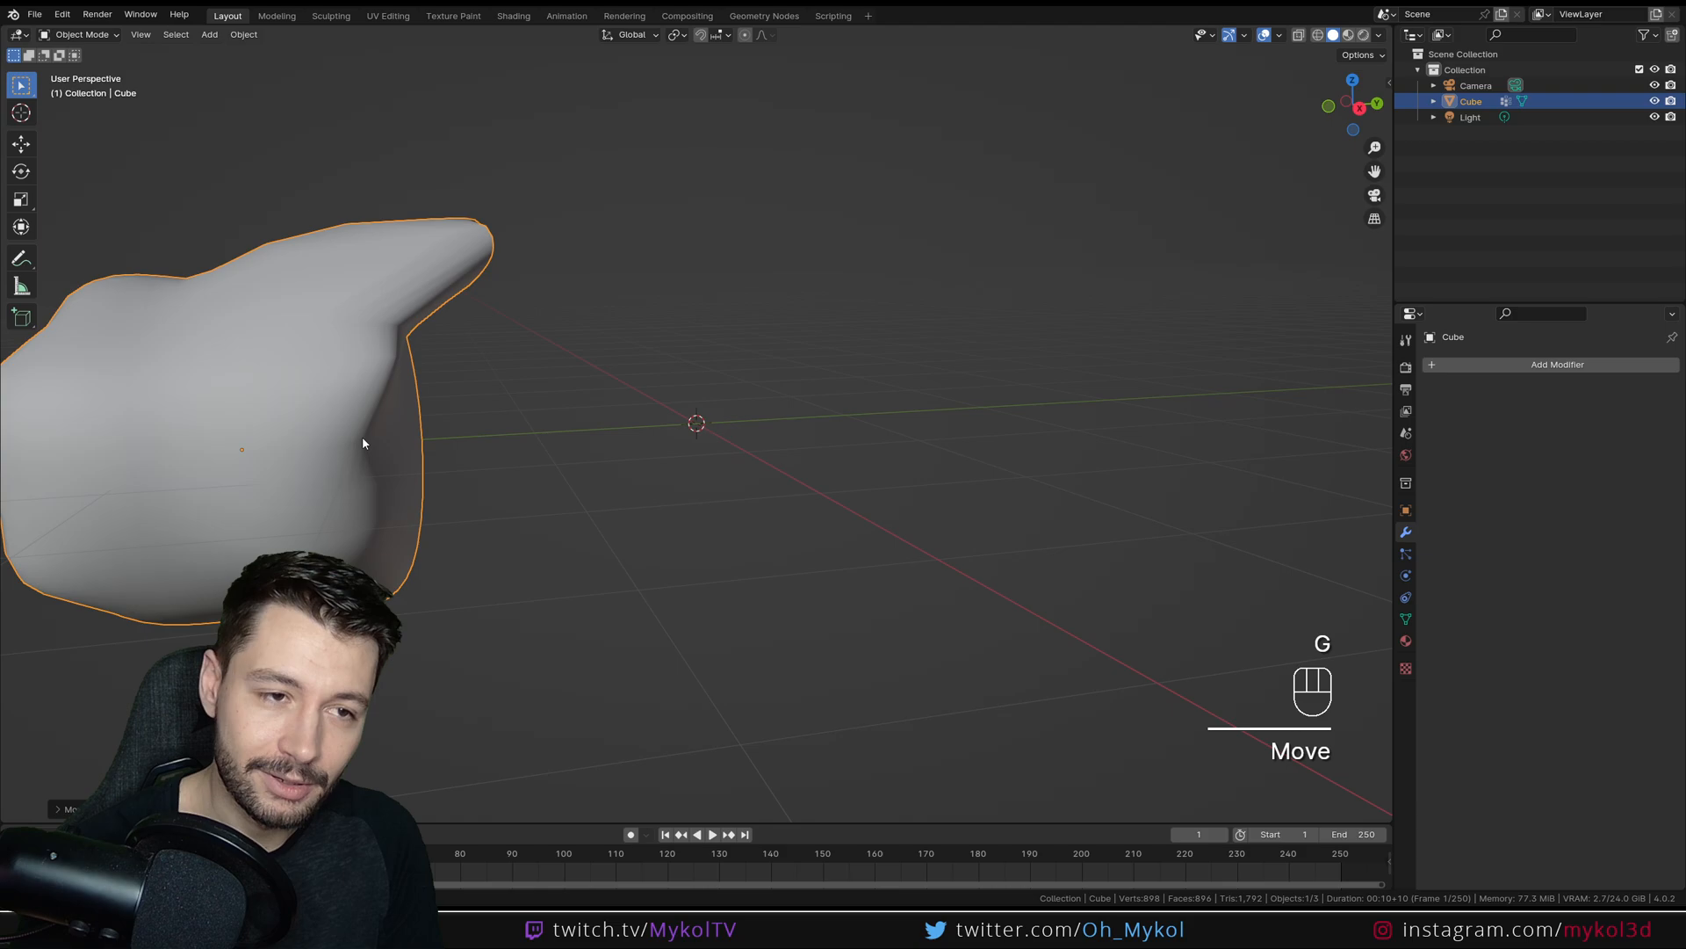
key("shift+a")
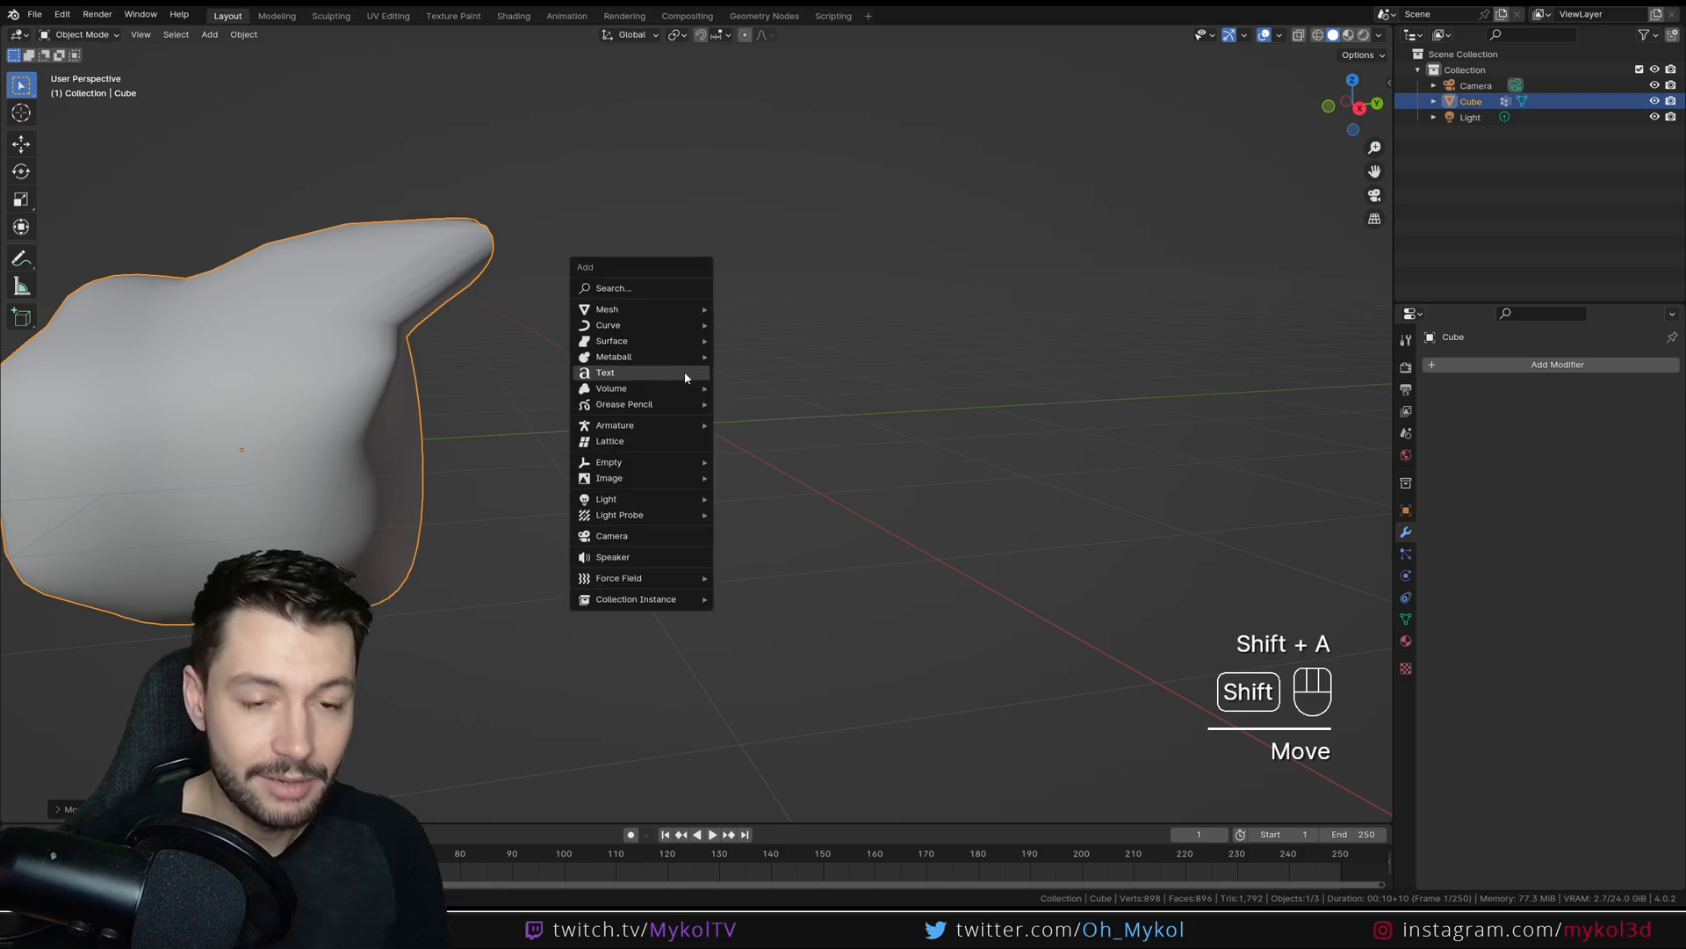
mouse_move(647, 324)
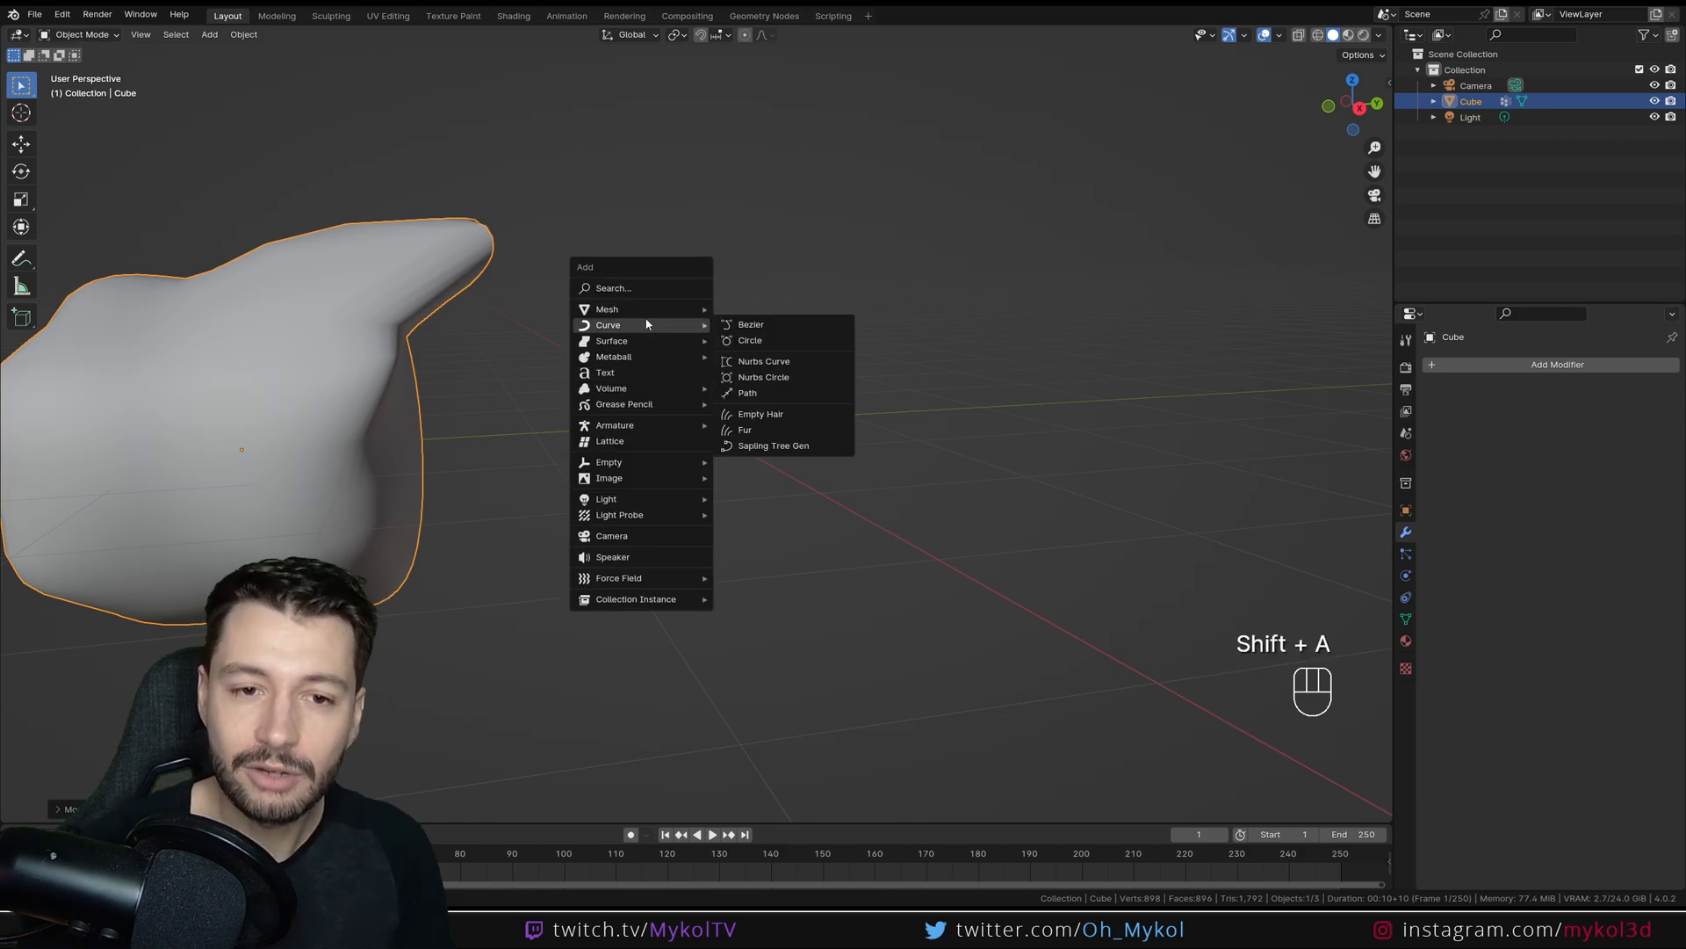
left_click(776, 329)
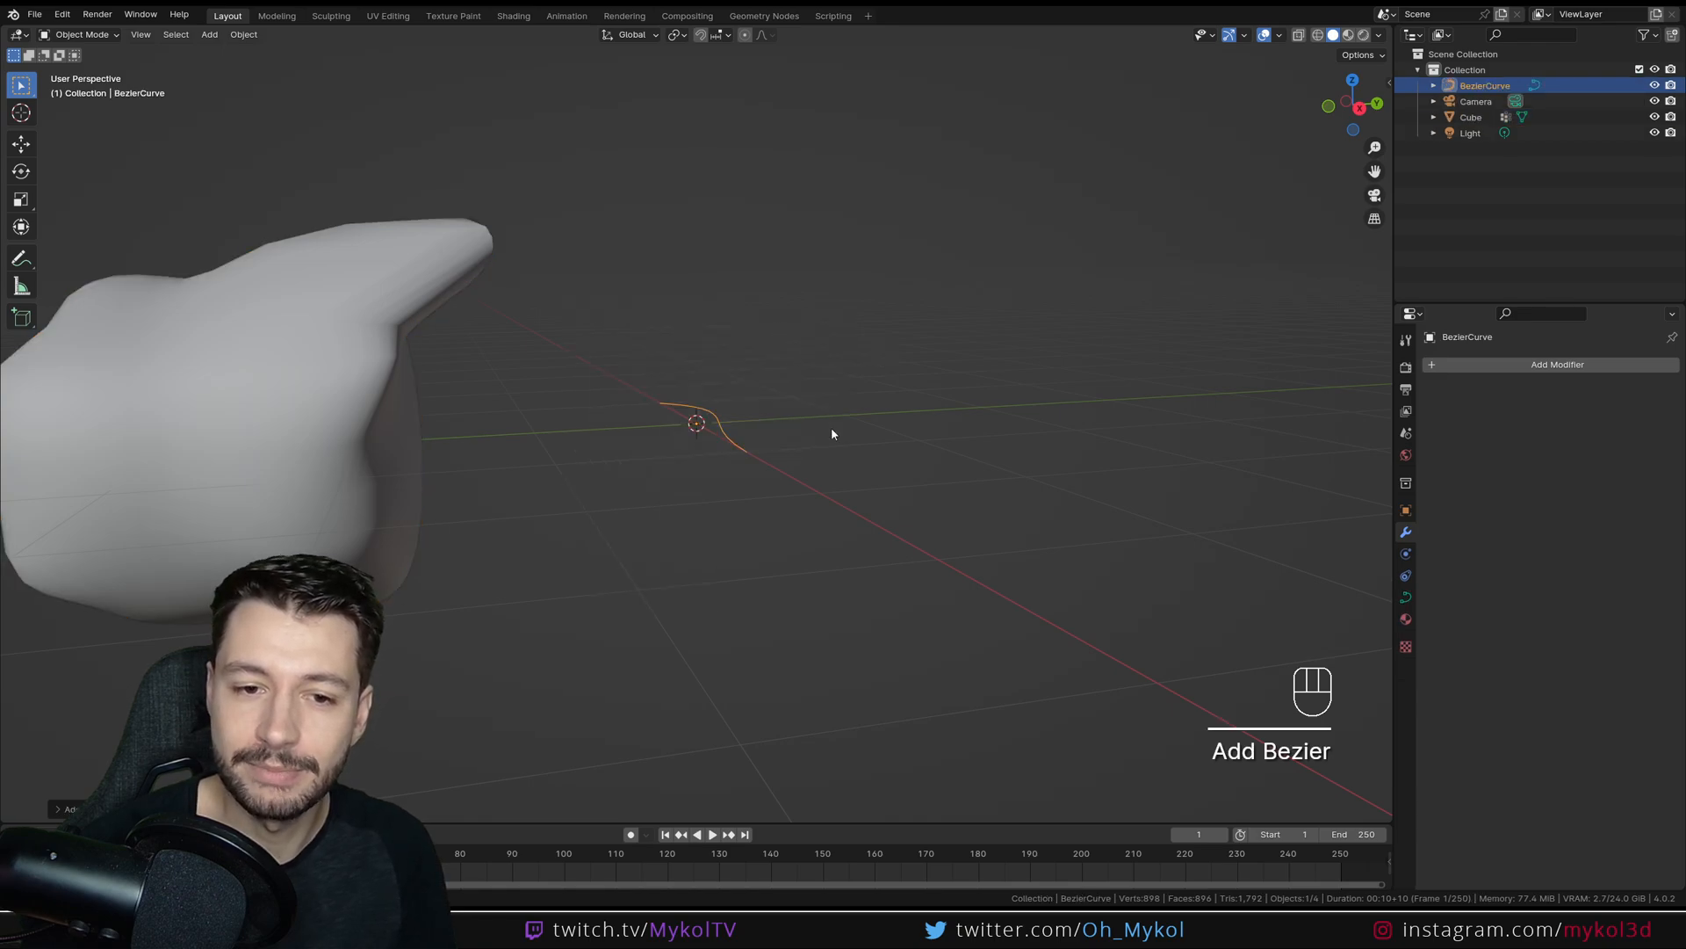
middle_click_drag(832, 433, 858, 501)
scroll(344, 231, "up", 3)
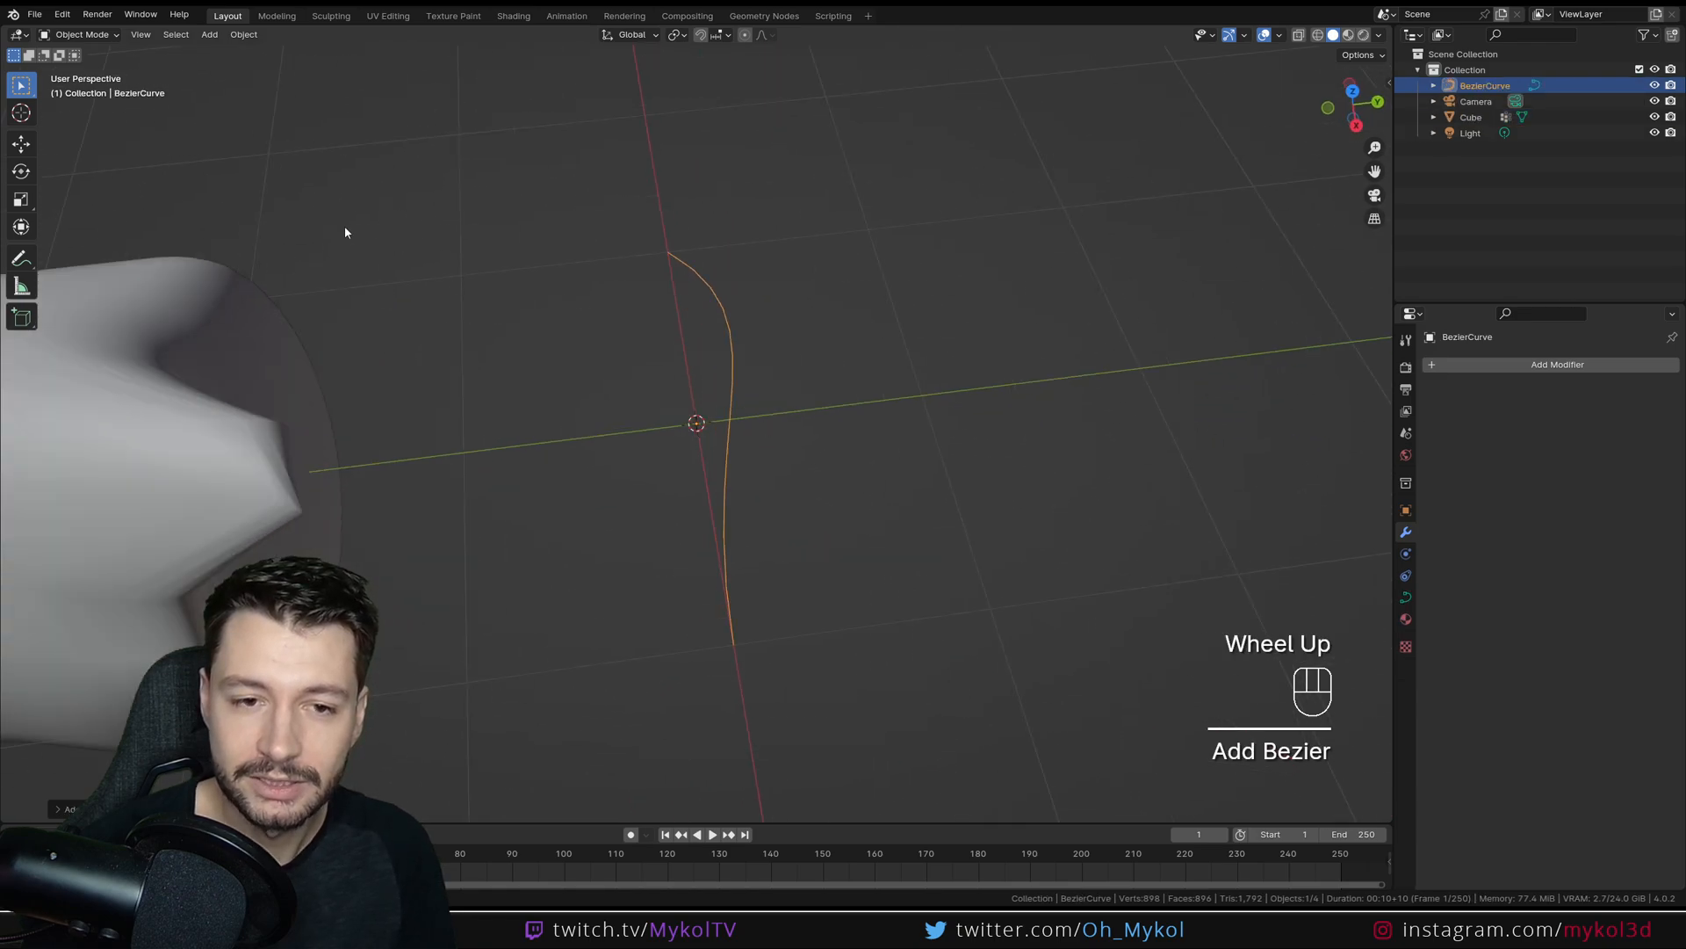
Compare the interaction modes offered for the Bezier curve with those offered for the sculpted mesh.
left_click(105, 36)
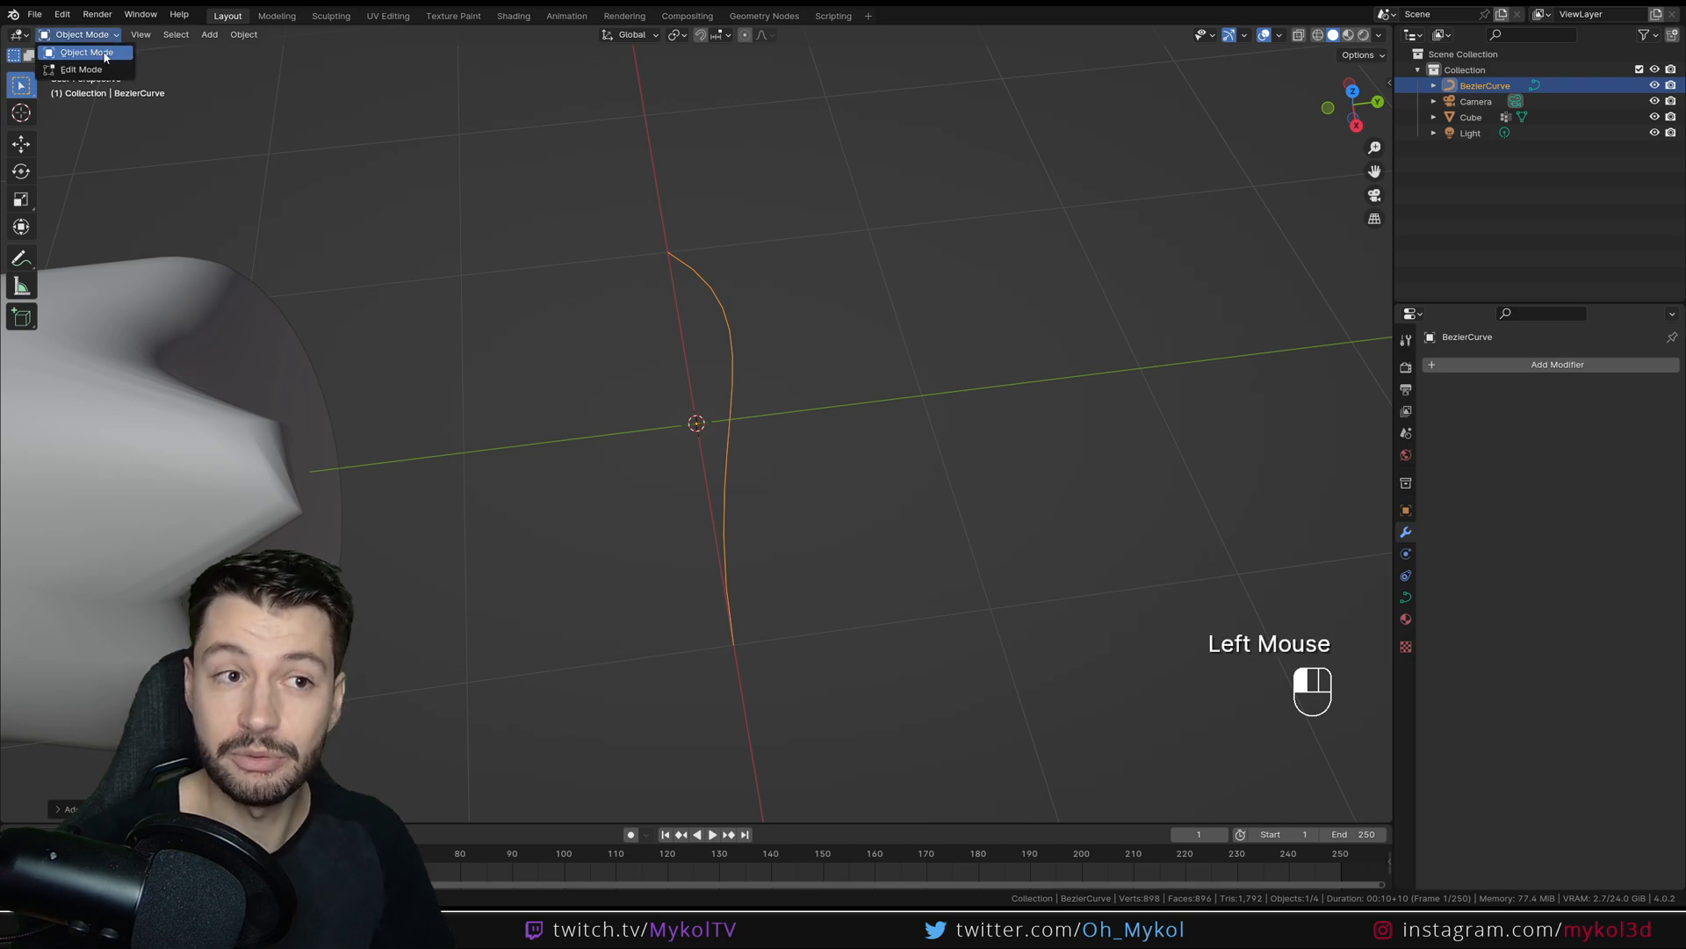
double_click(237, 409)
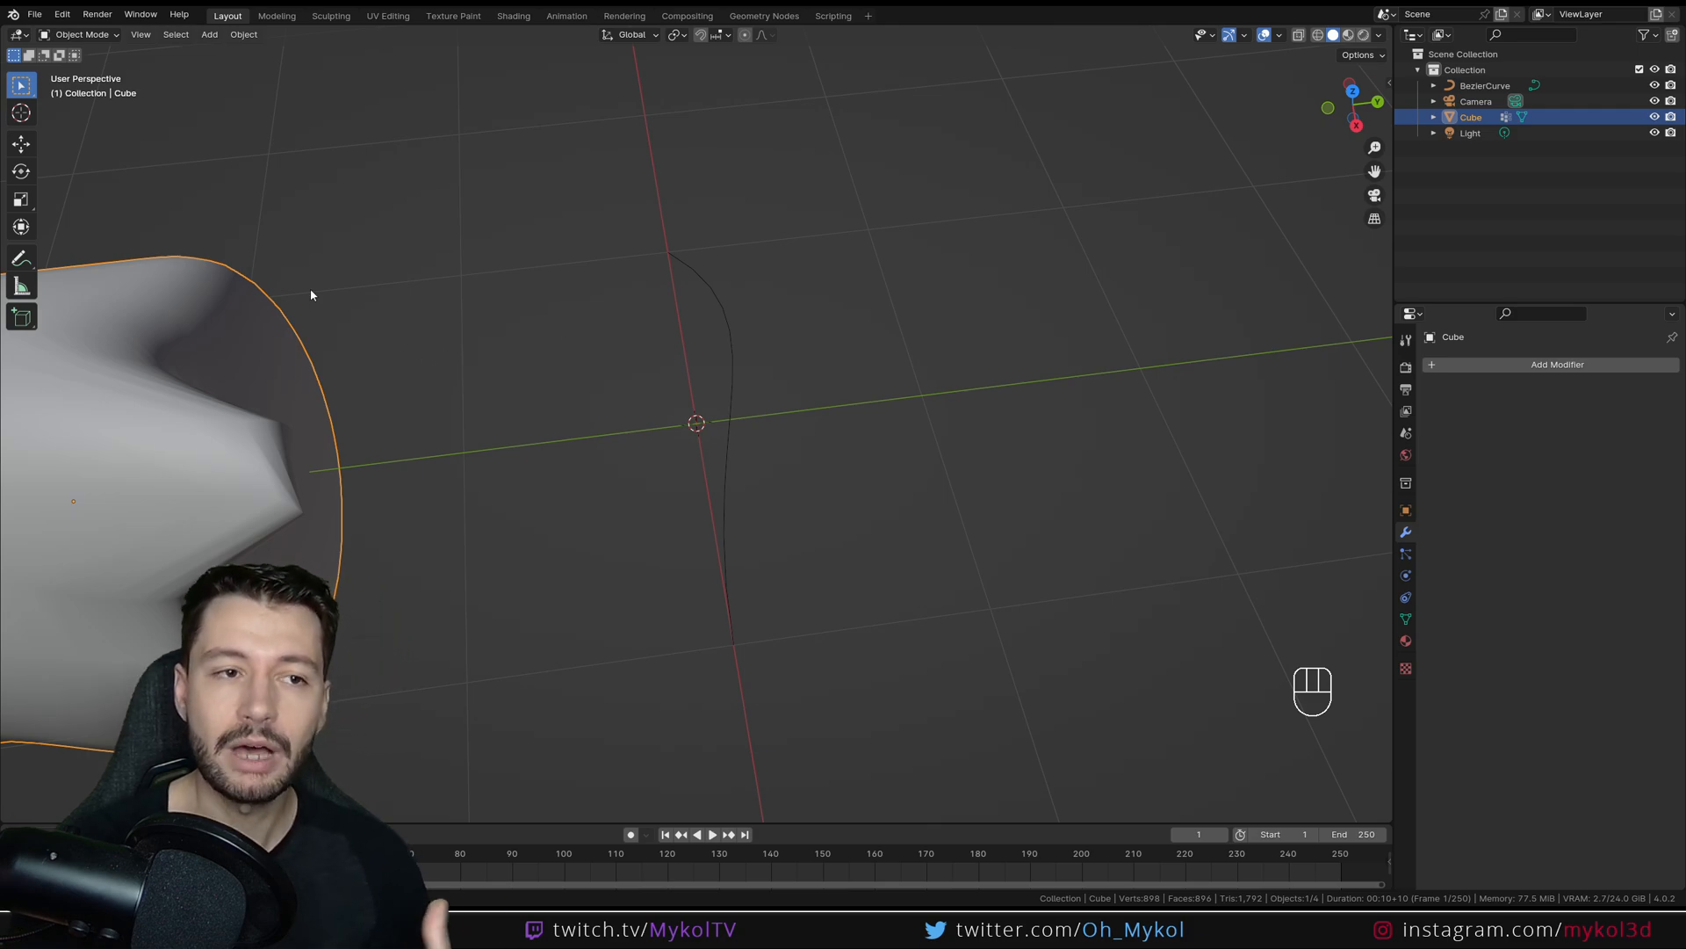
middle_click_drag(342, 492, 263, 264)
left_click(74, 35)
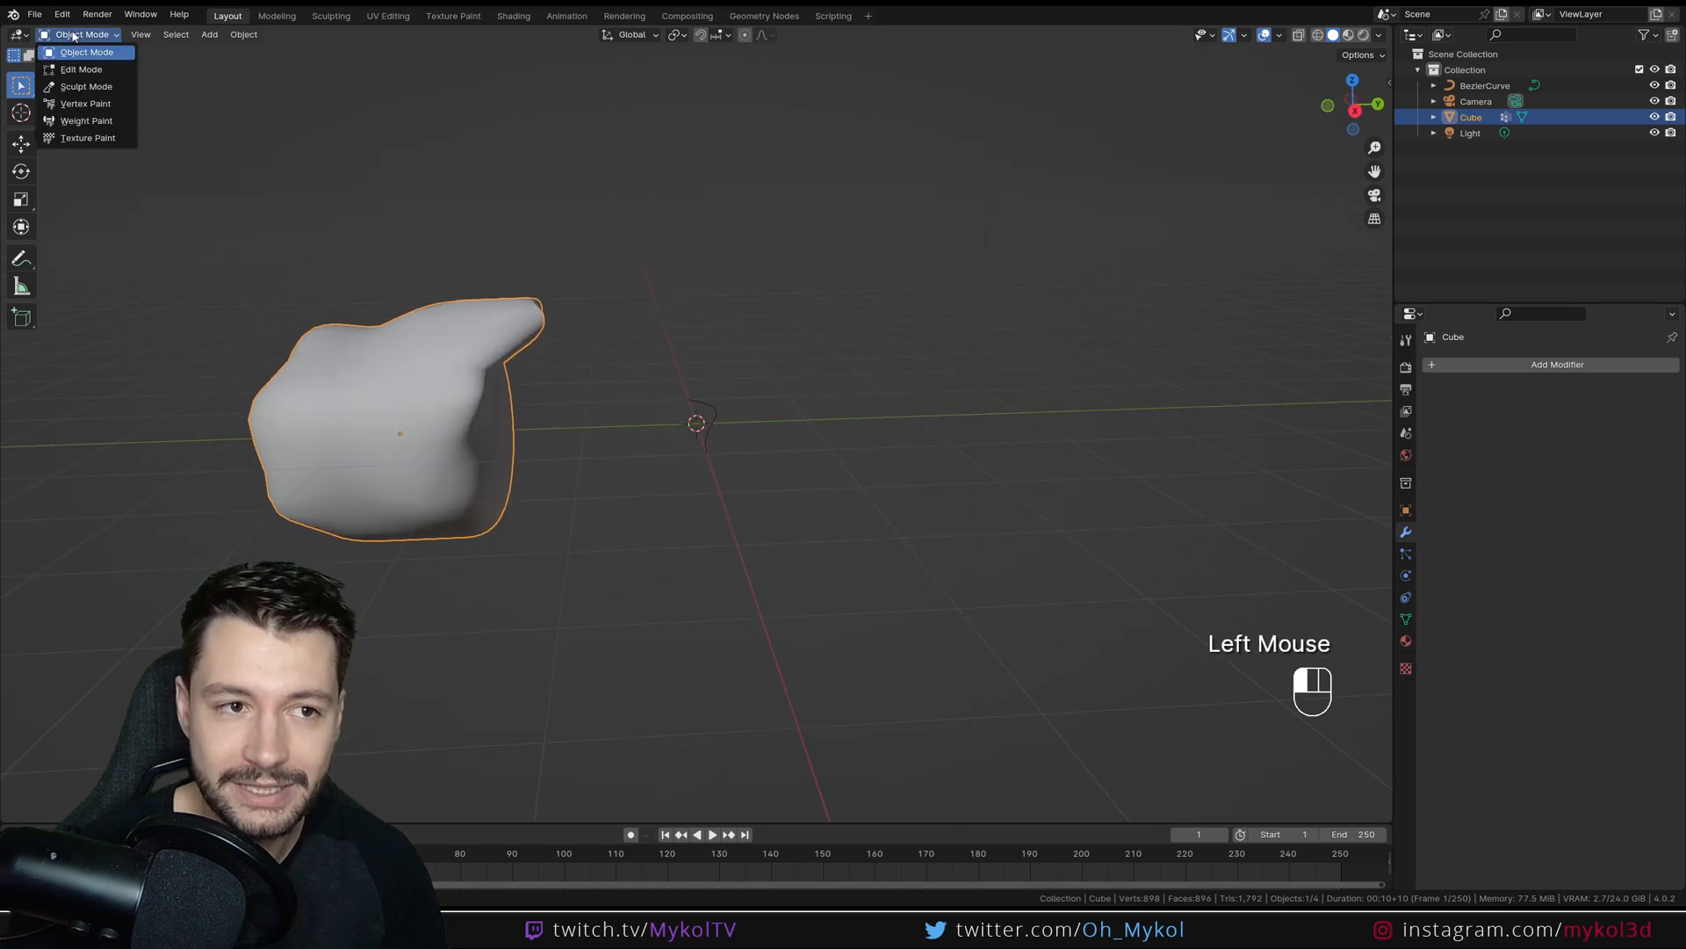
In Sculpt Mode, pull a peak up from the horn's base with the Snake Hook brush, and return to Object Mode by way of Texture Paint.
left_click(98, 89)
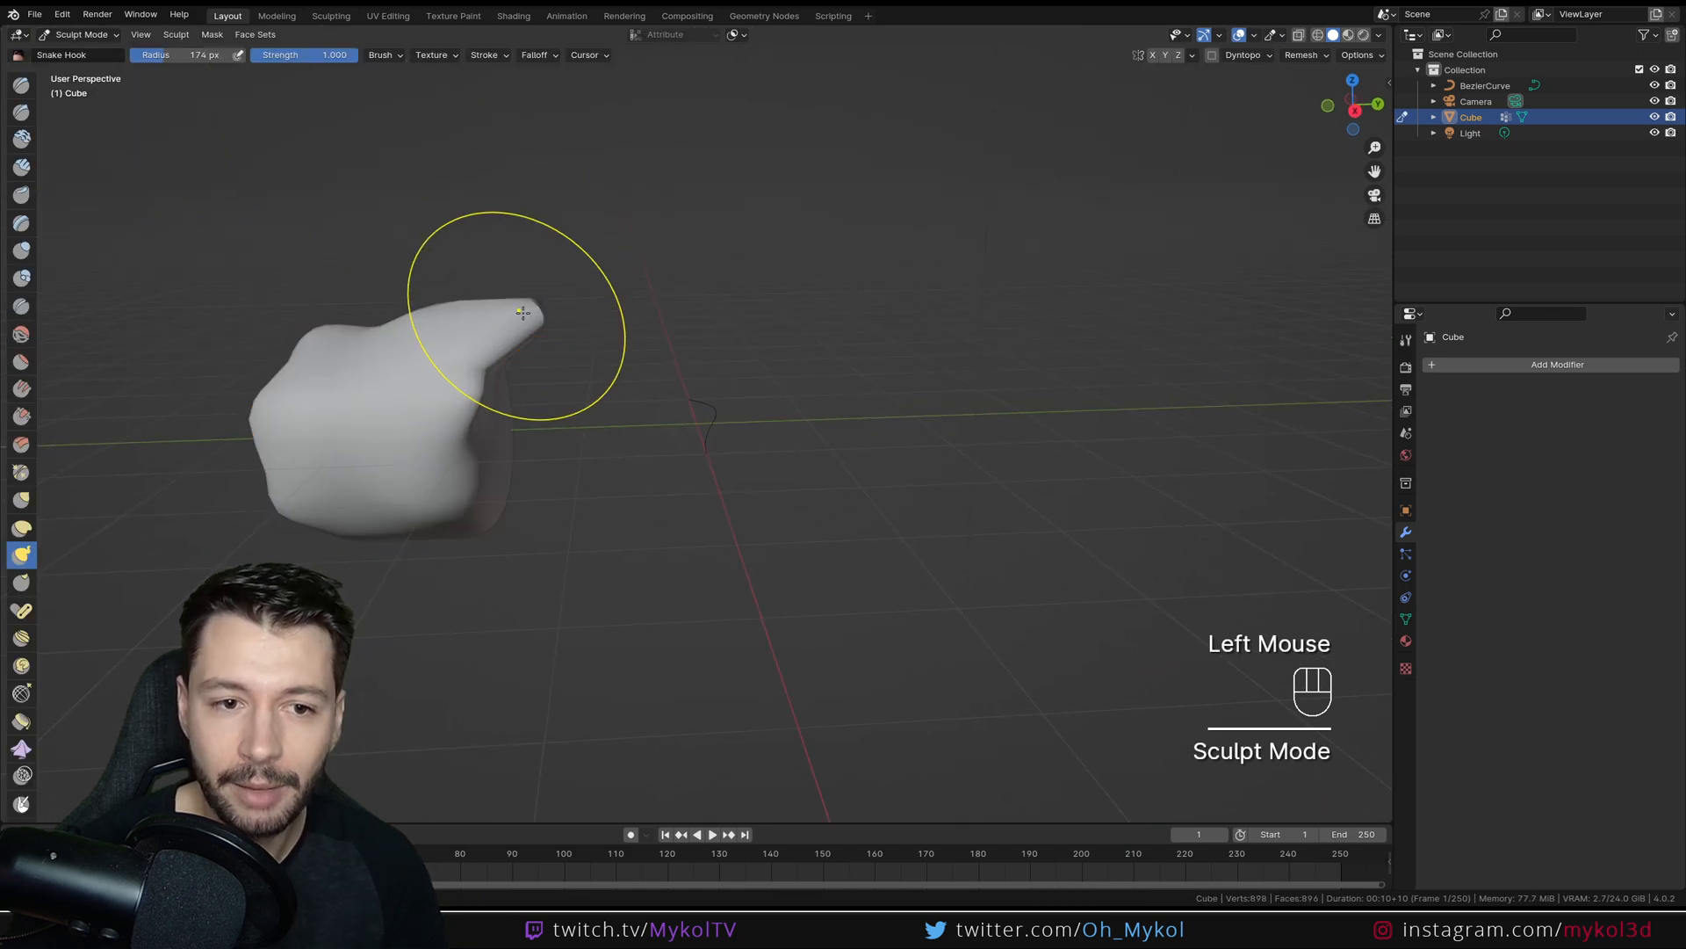
mouse_move(444, 332)
left_mouse_down()
mouse_move(446, 283)
mouse_move(423, 262)
mouse_move(415, 288)
left_mouse_up()
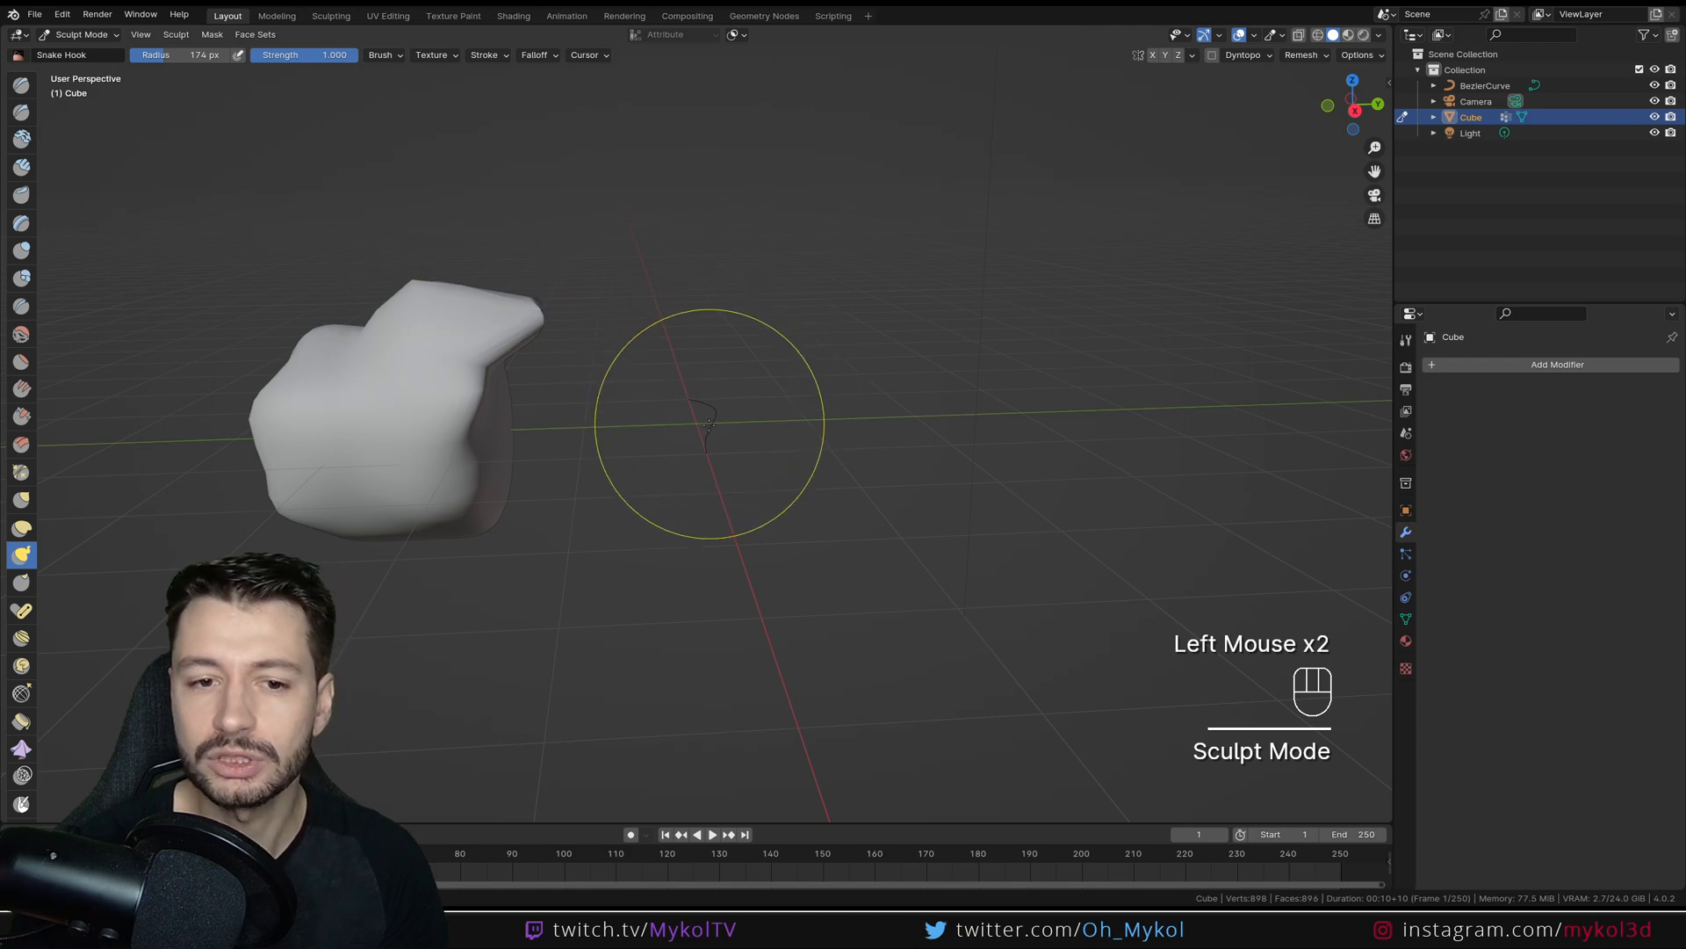
left_click(82, 35)
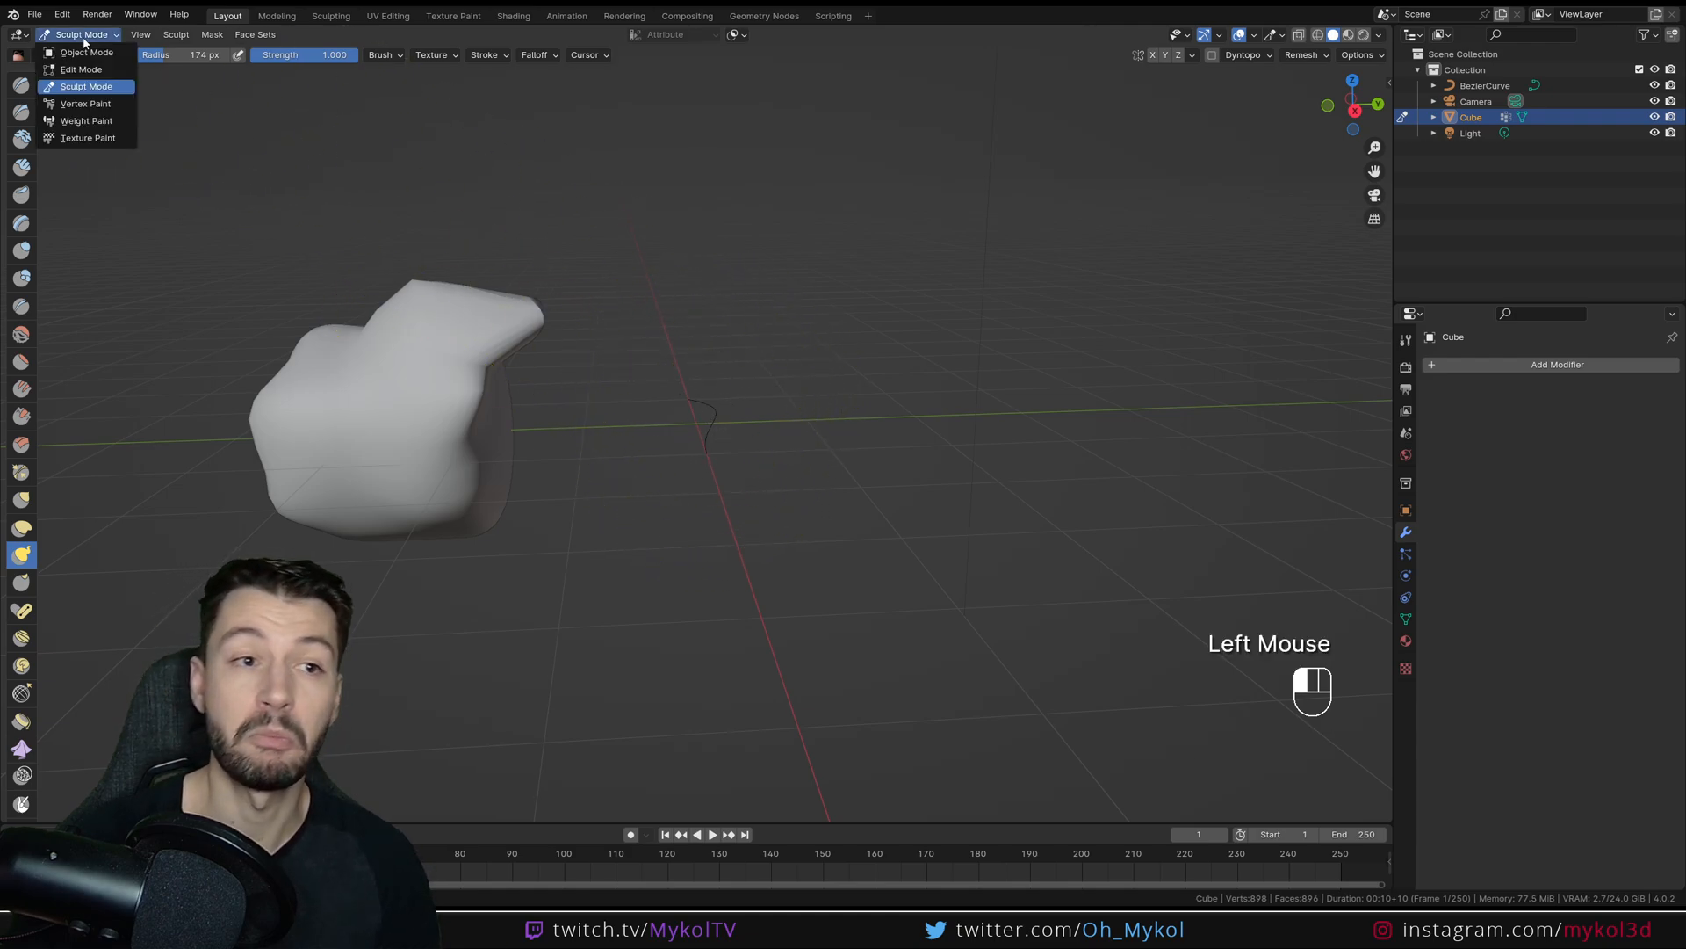
left_click(88, 138)
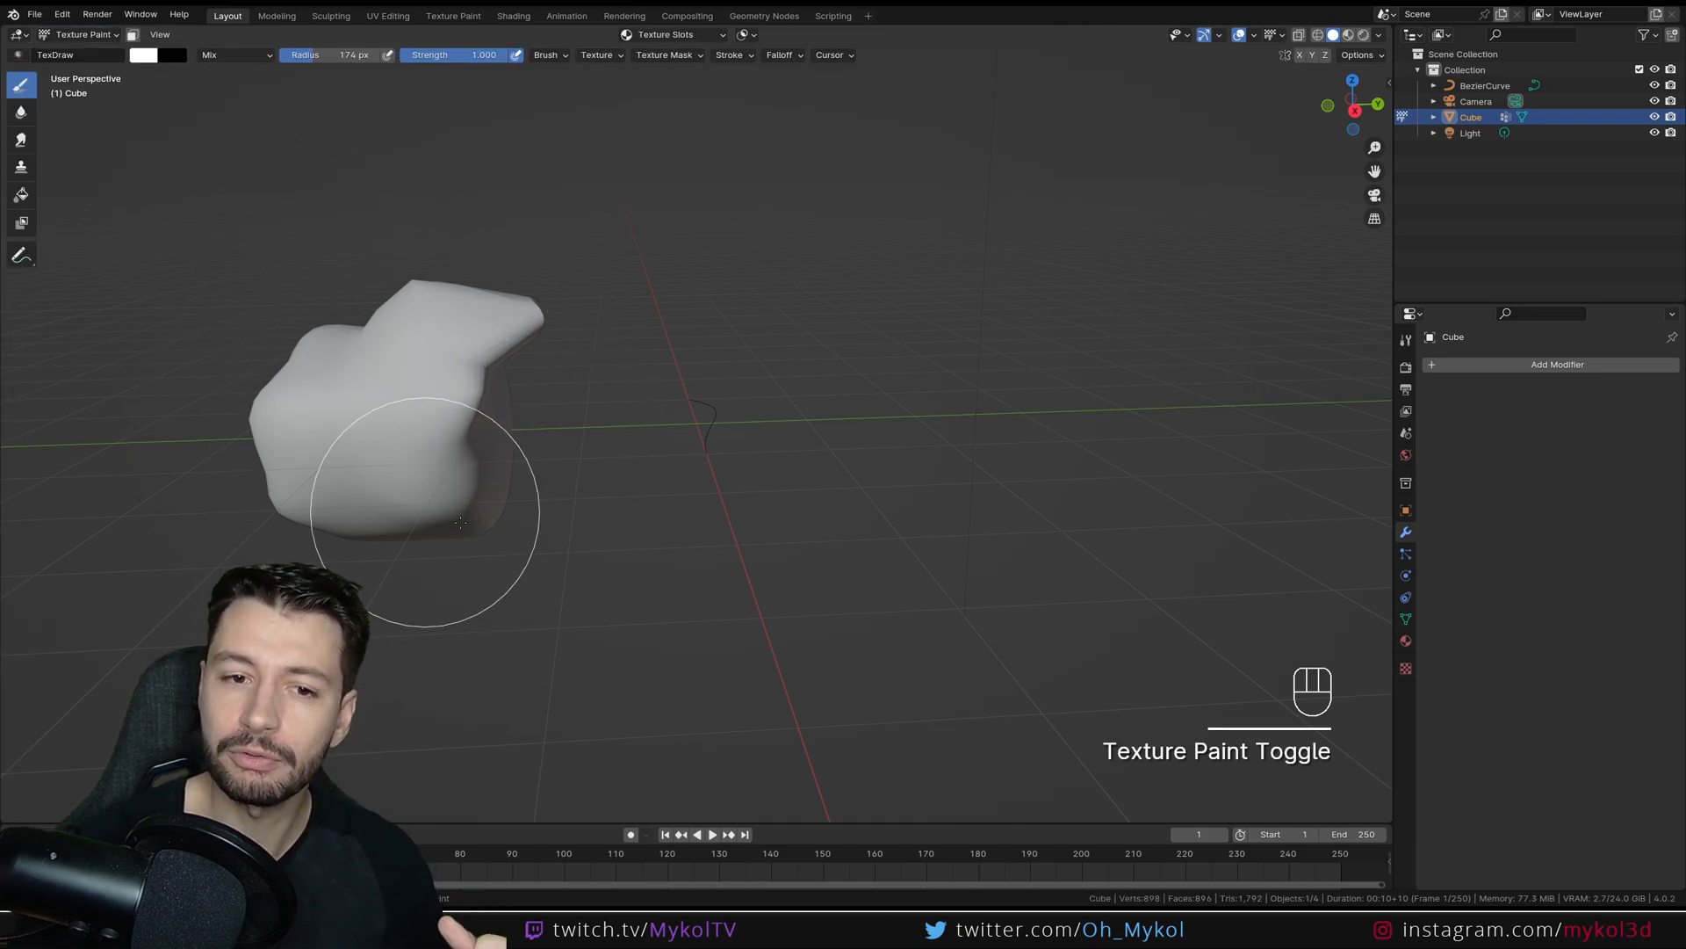
left_click(84, 35)
left_click(87, 58)
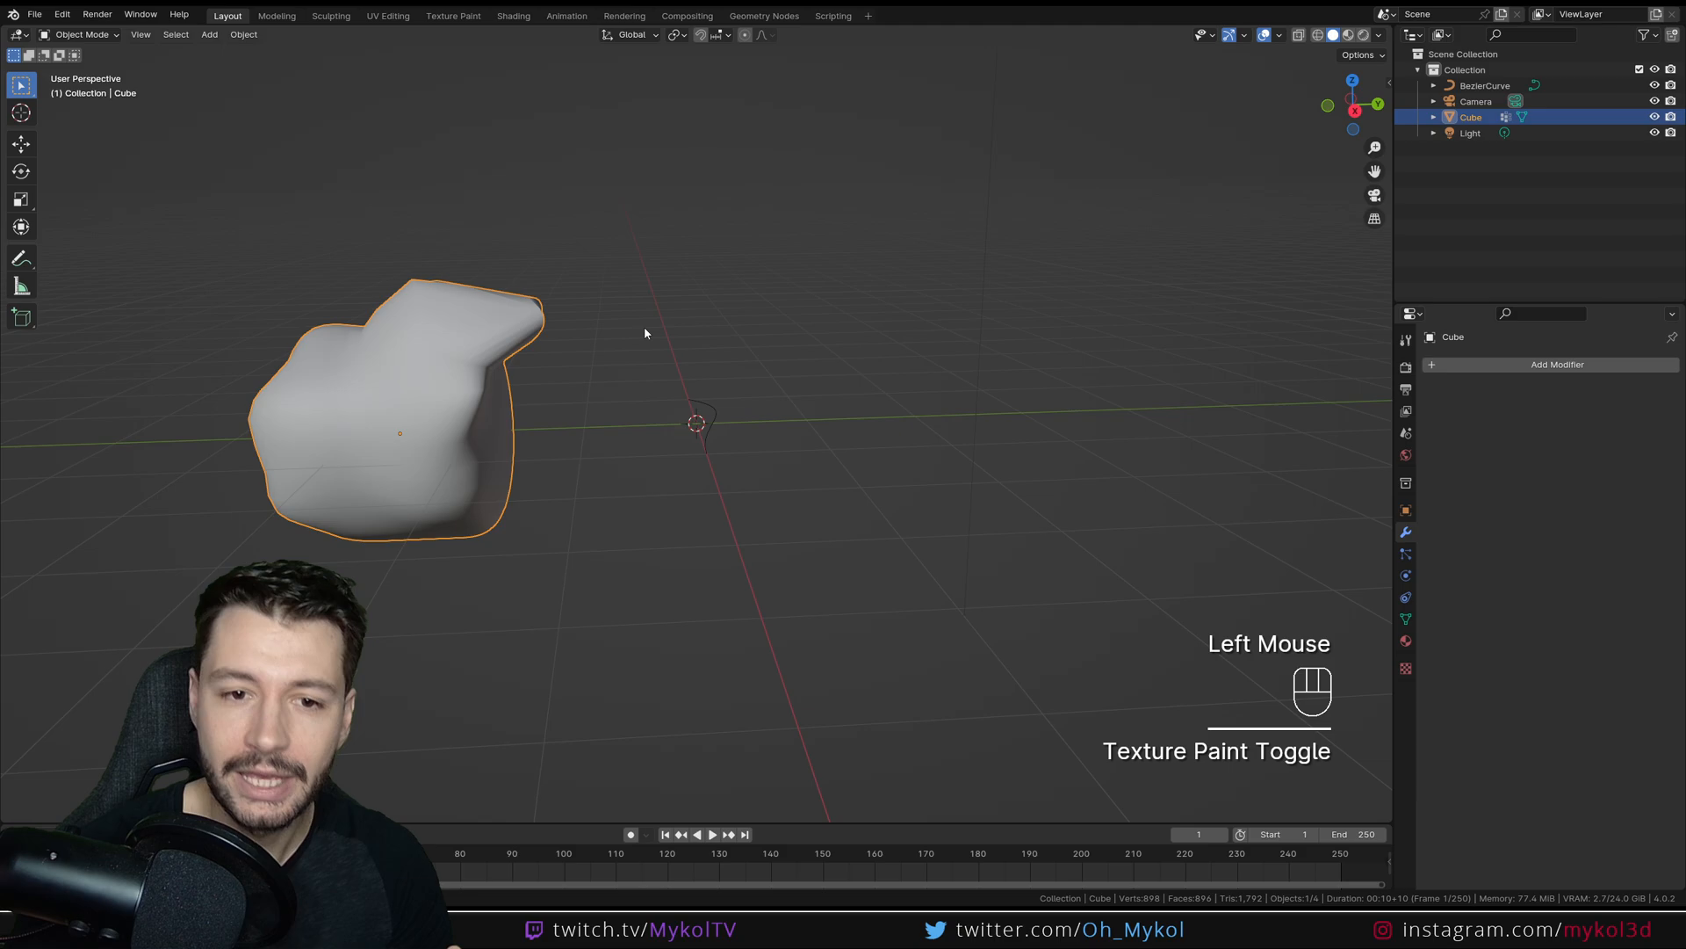
Select the Bezier curve, examine its control handles and tools in Edit Mode, and return to Object Mode.
left_click(703, 433)
middle_click_drag(704, 433, 746, 497)
scroll(738, 513, "up", 2)
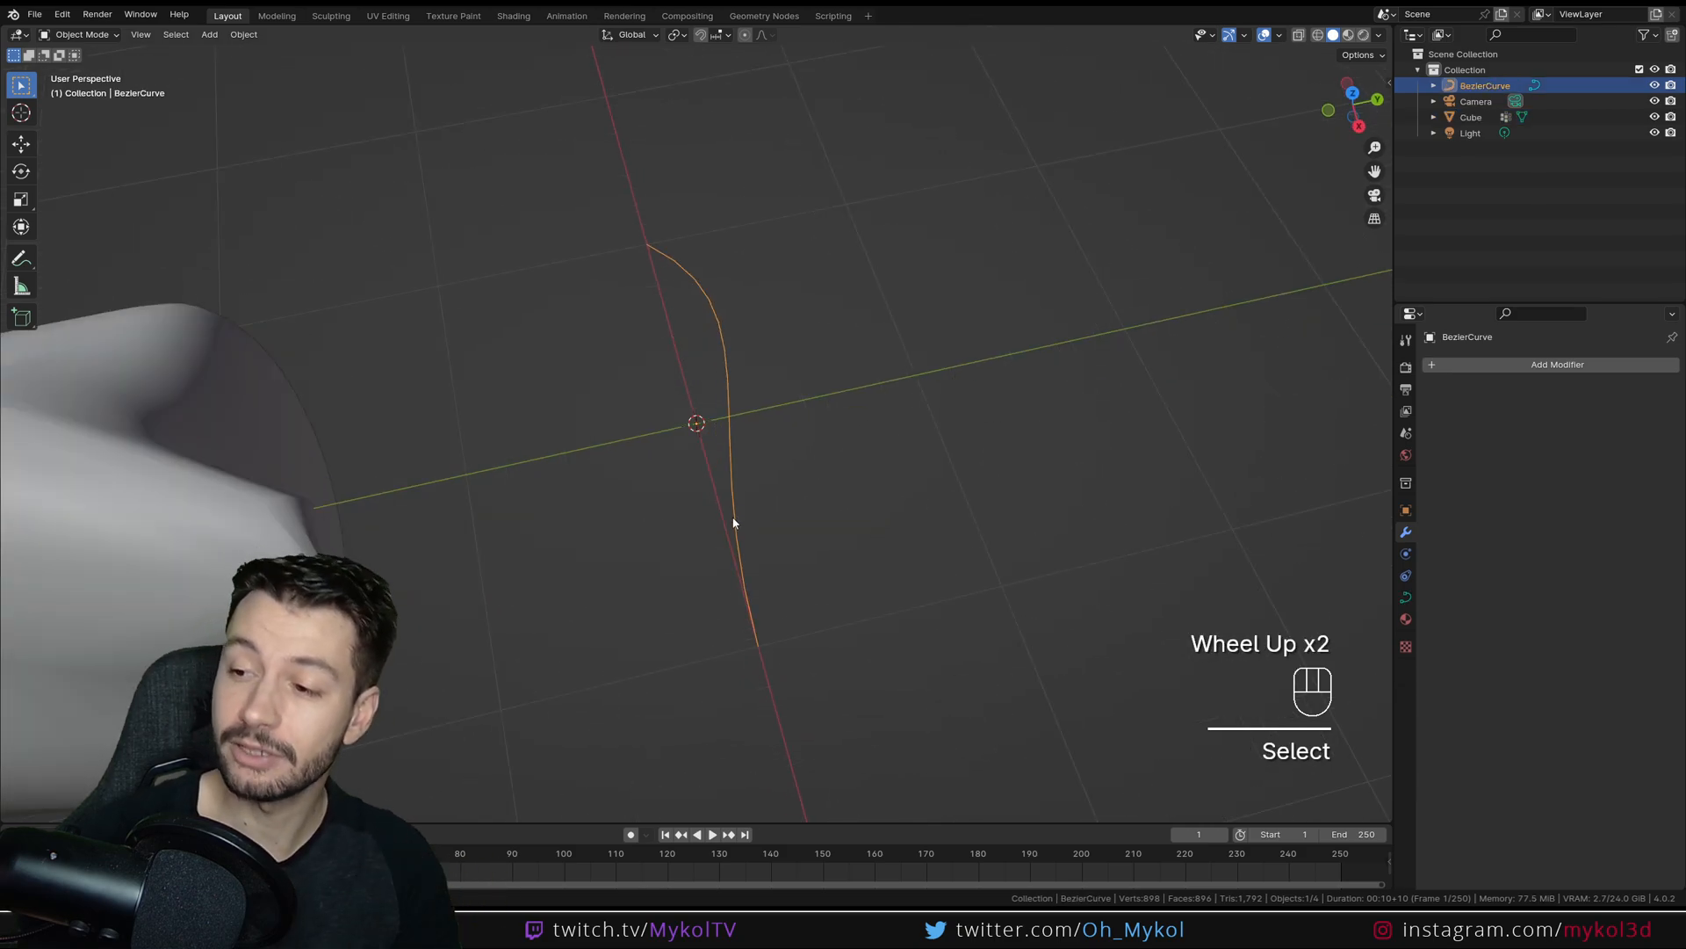
left_click(82, 34)
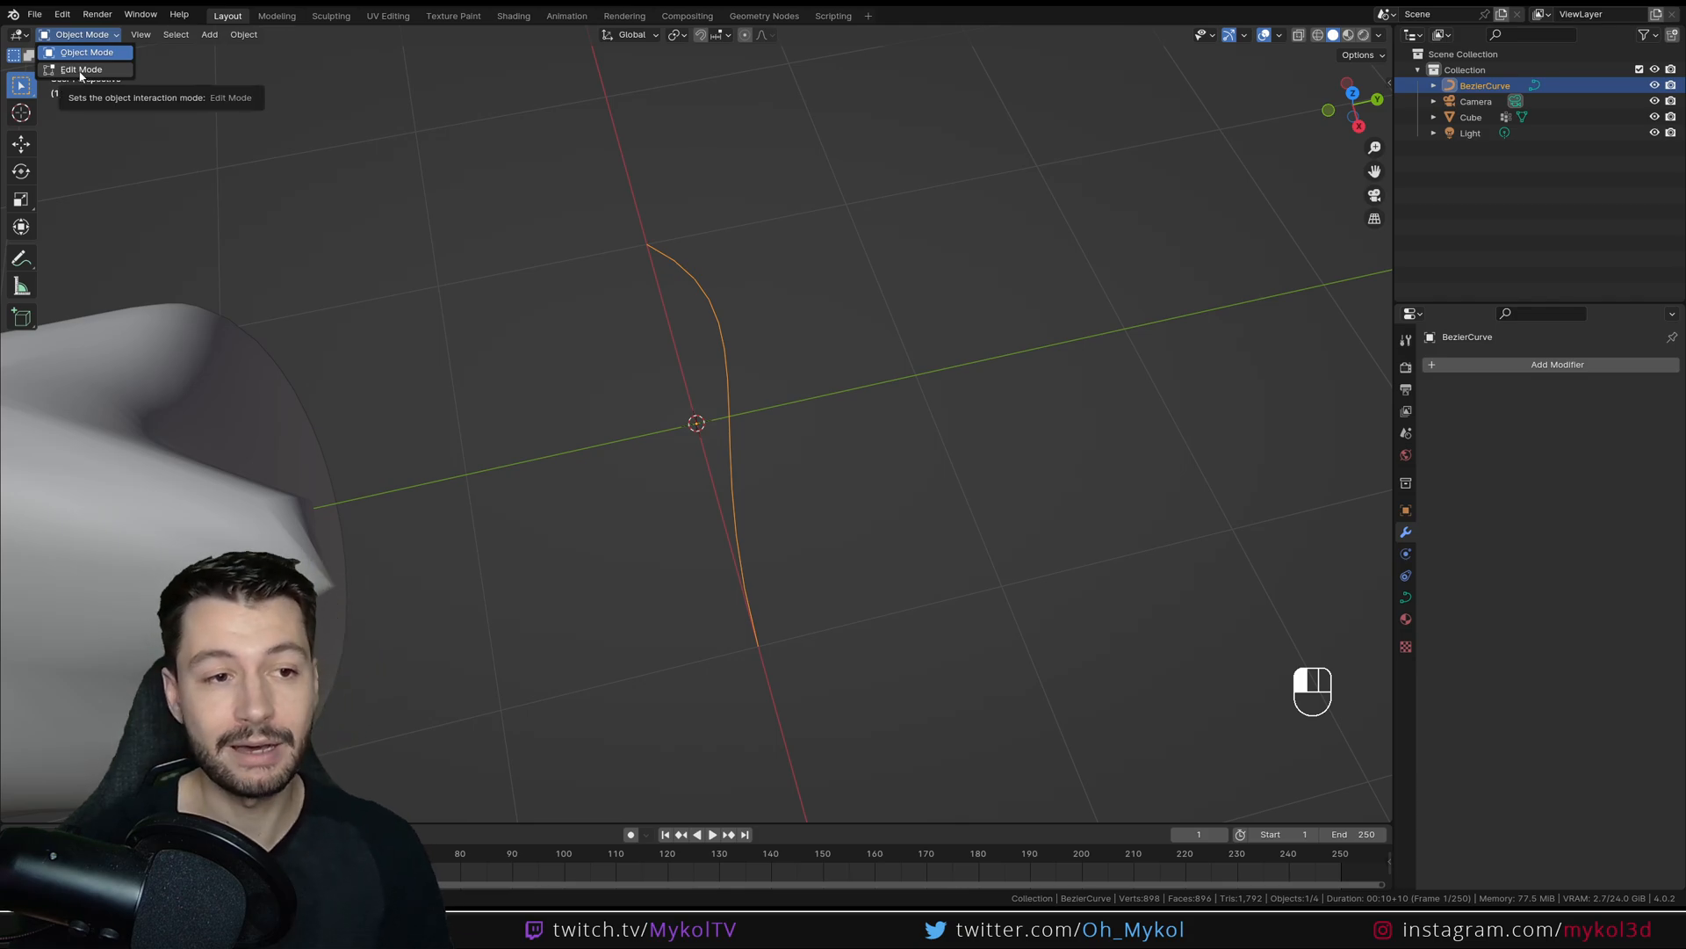
left_click(80, 71)
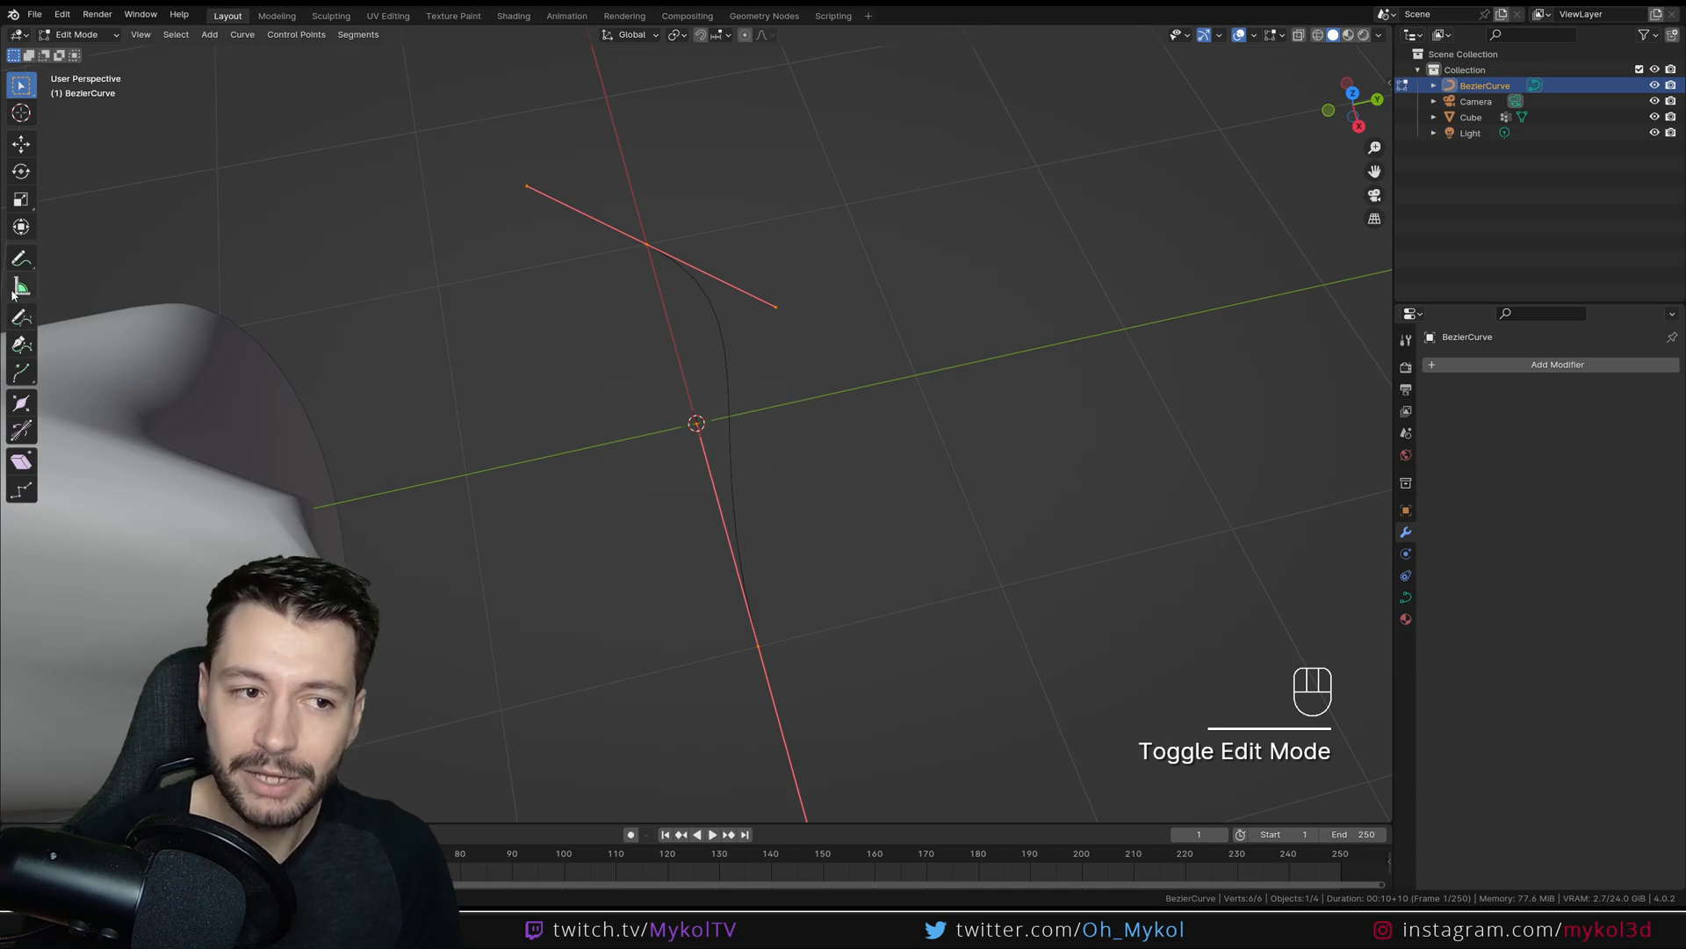
left_click(102, 40)
left_click(102, 53)
Examine the sculpted mesh's tools in Edit Mode, and reselect the Bezier curve in Object Mode.
double_click(95, 340)
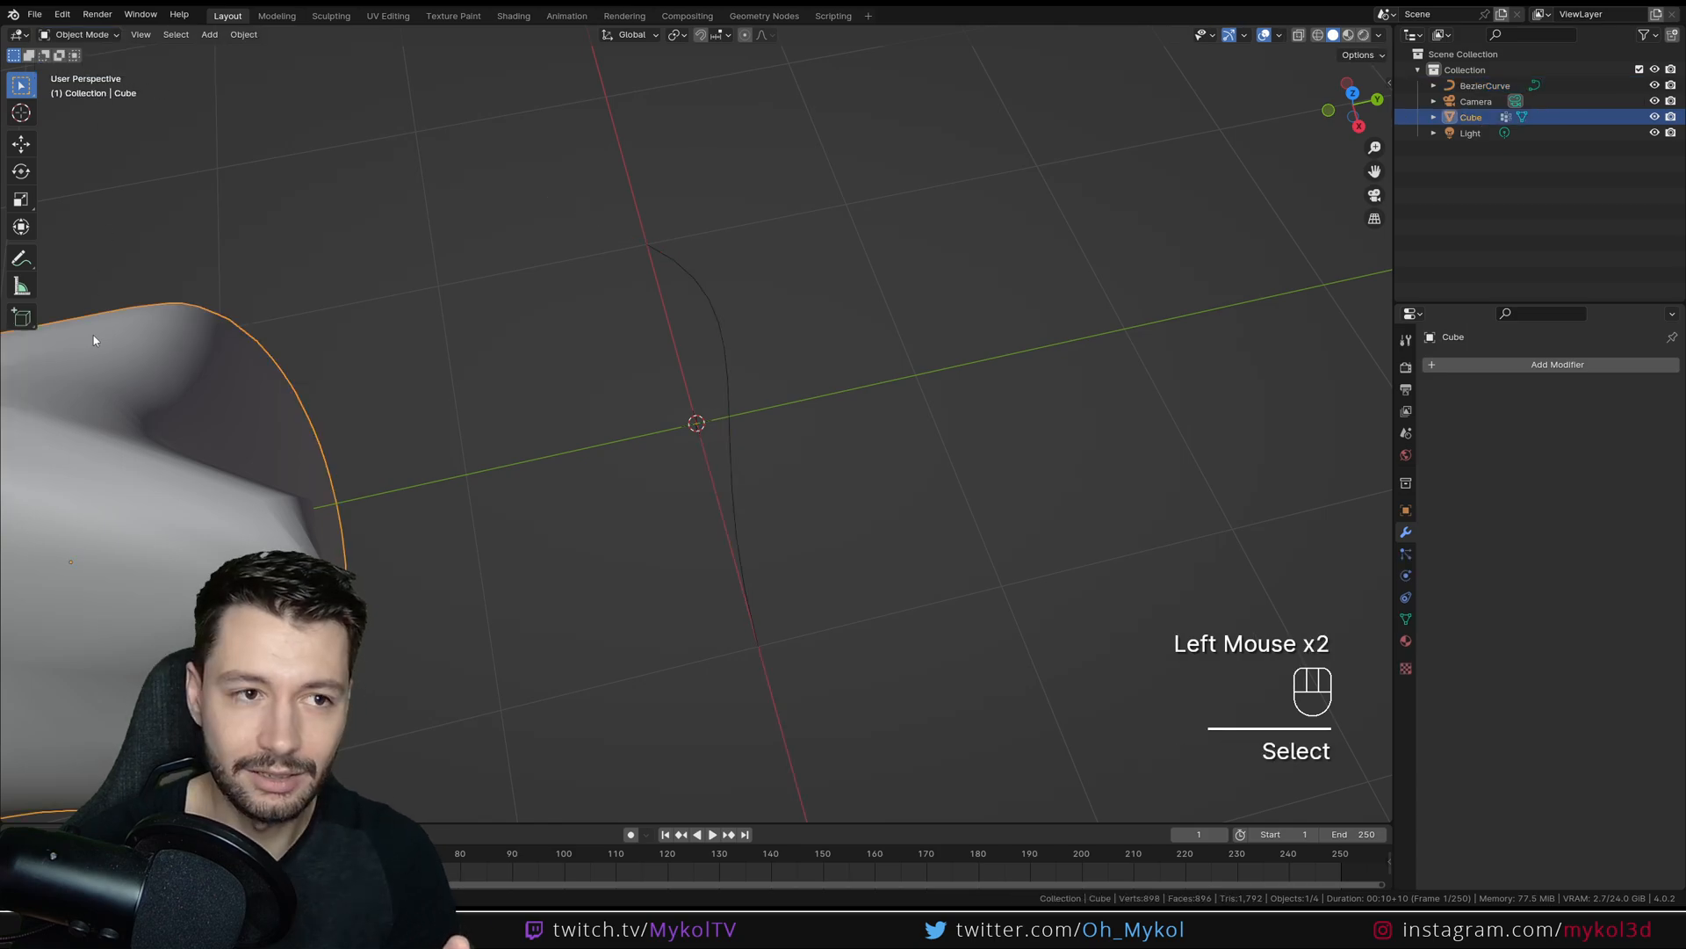
left_click(84, 37)
left_click(84, 71)
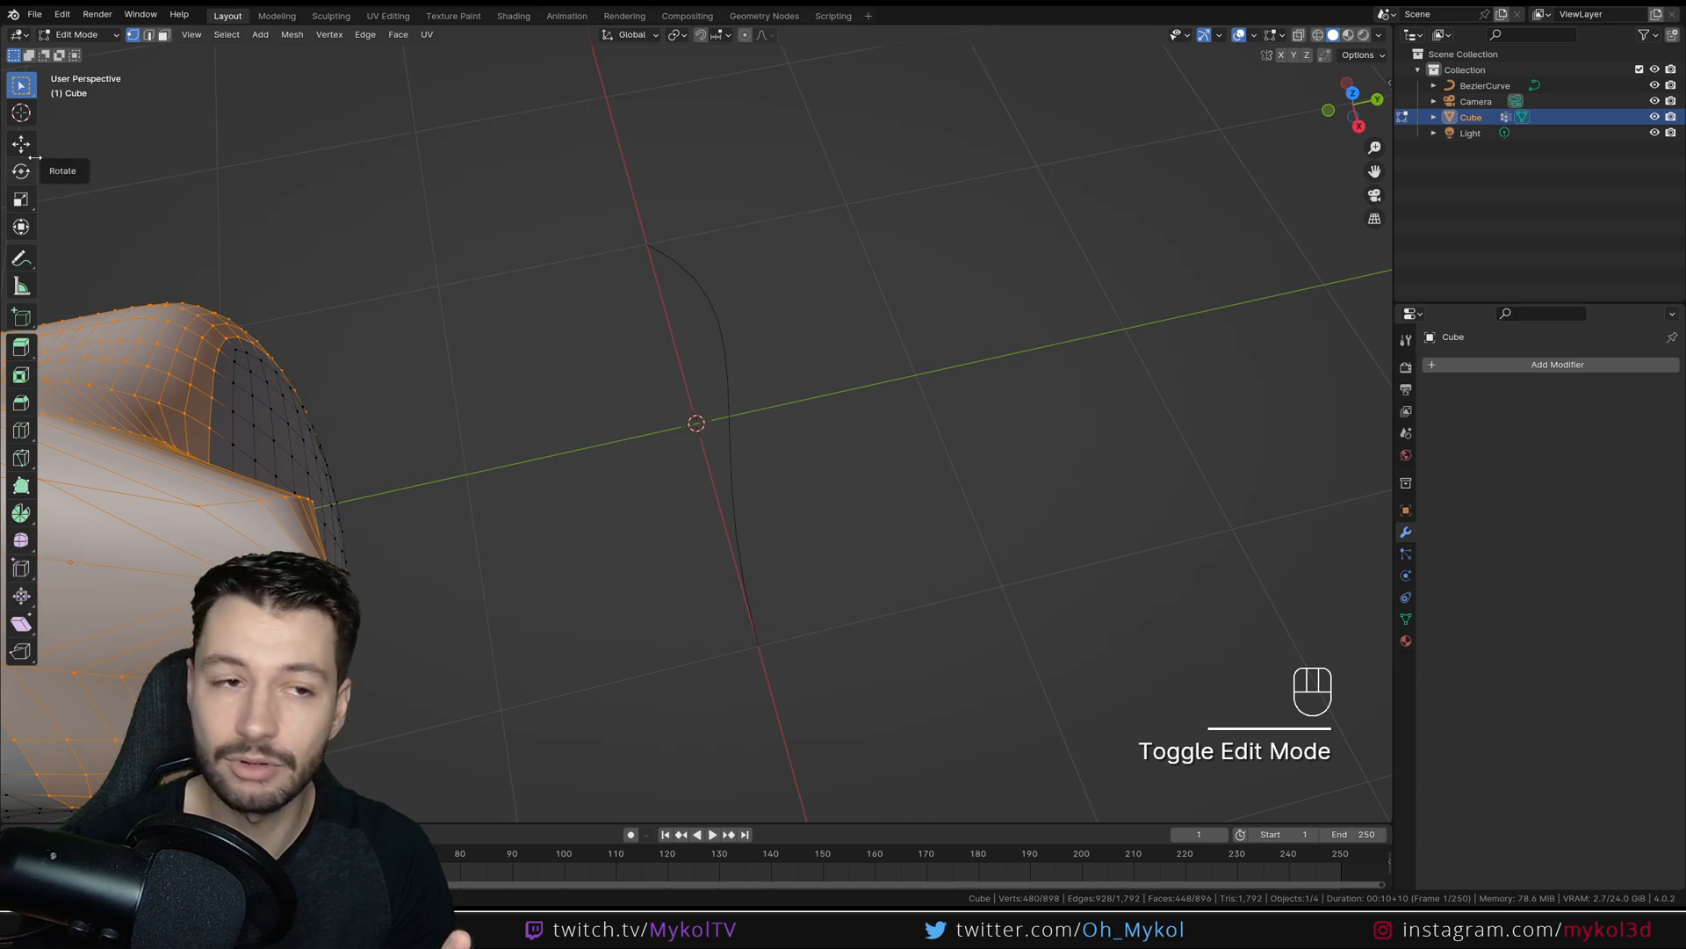
left_click(77, 35)
left_click(70, 53)
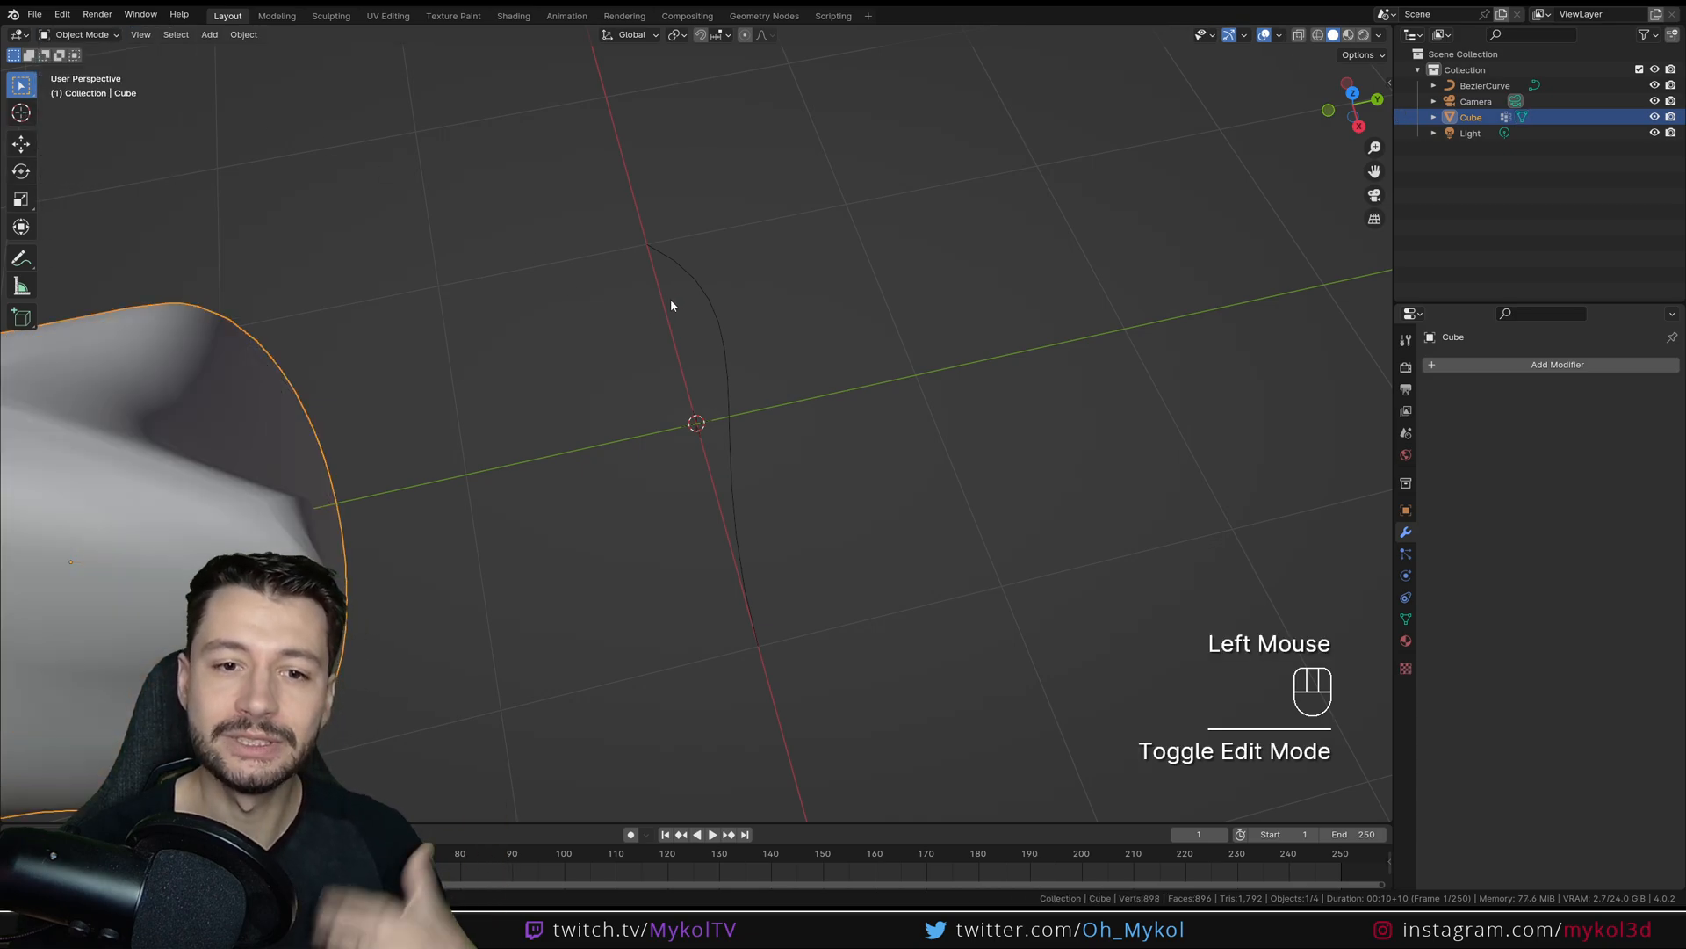
left_click(701, 343)
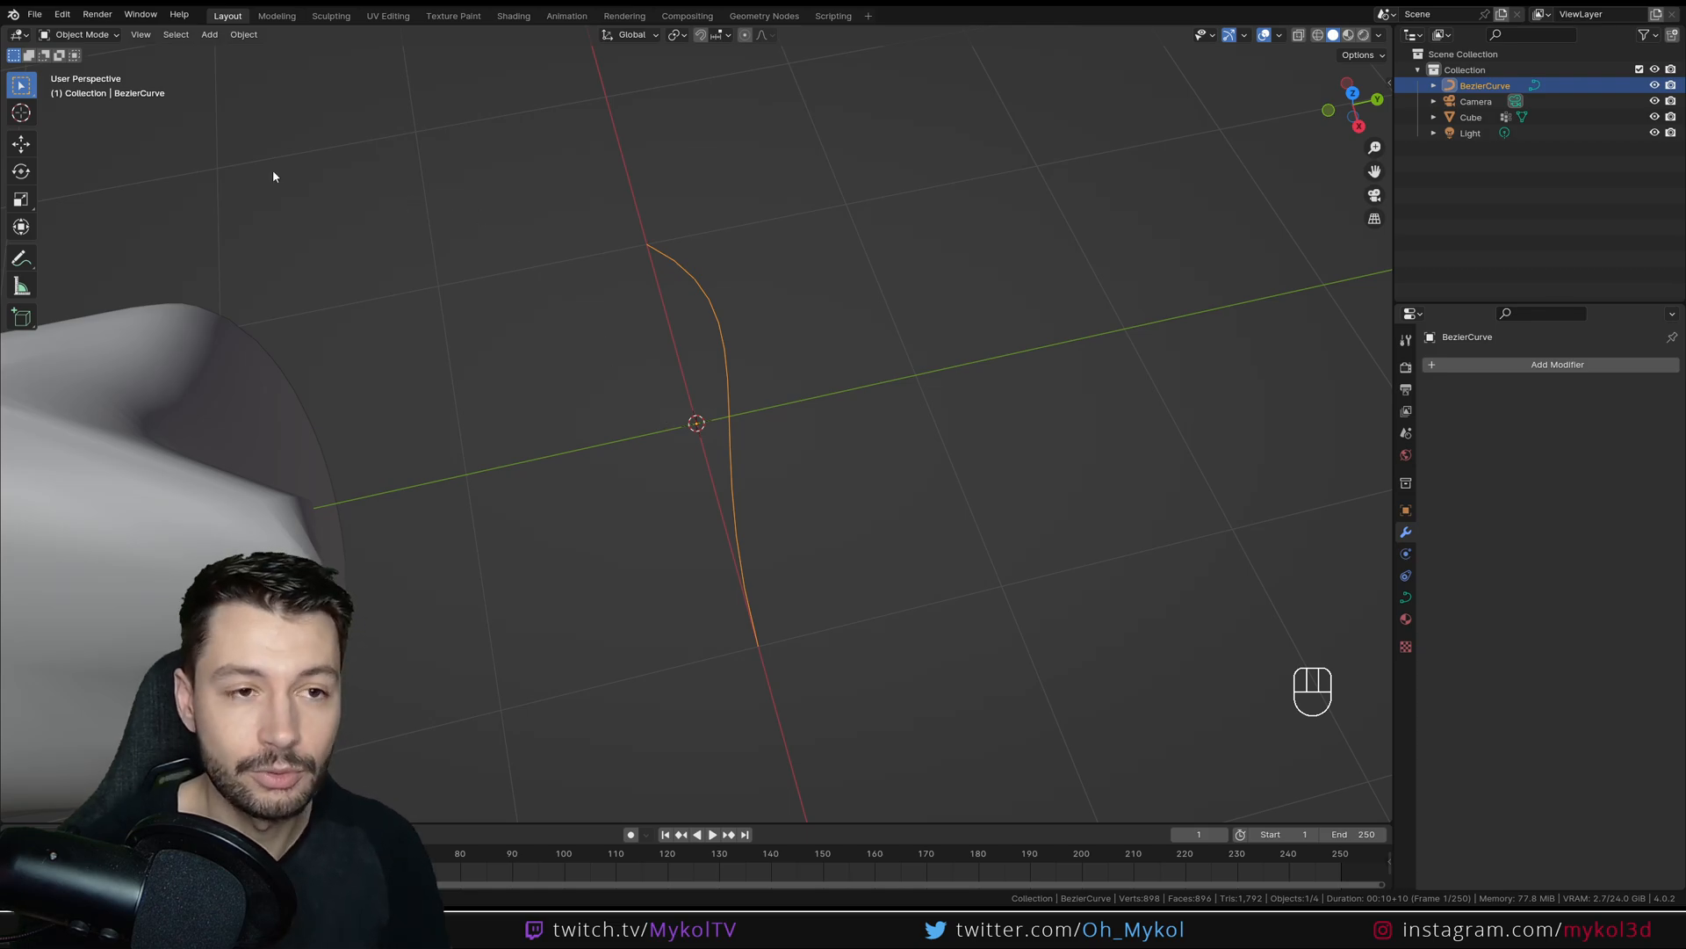
In Edit Mode, select the Bezier curve's far end control point and scale its handles up slightly.
left_click(87, 33)
left_click(76, 72)
left_click(644, 245)
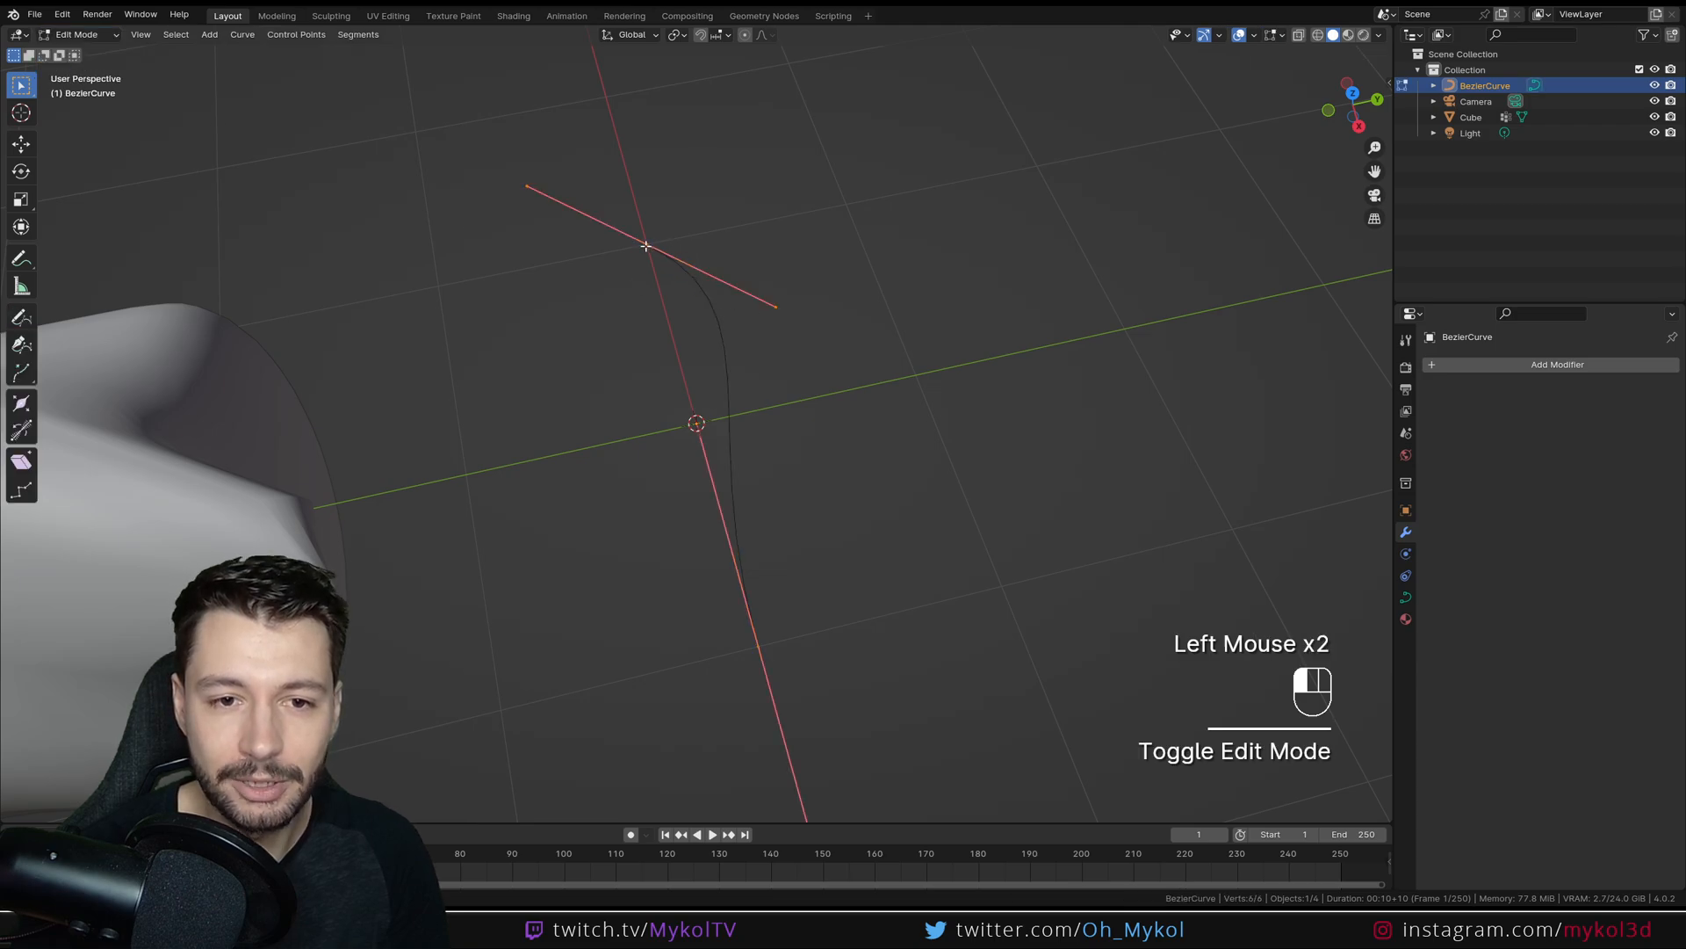
middle_click_drag(644, 245, 653, 309)
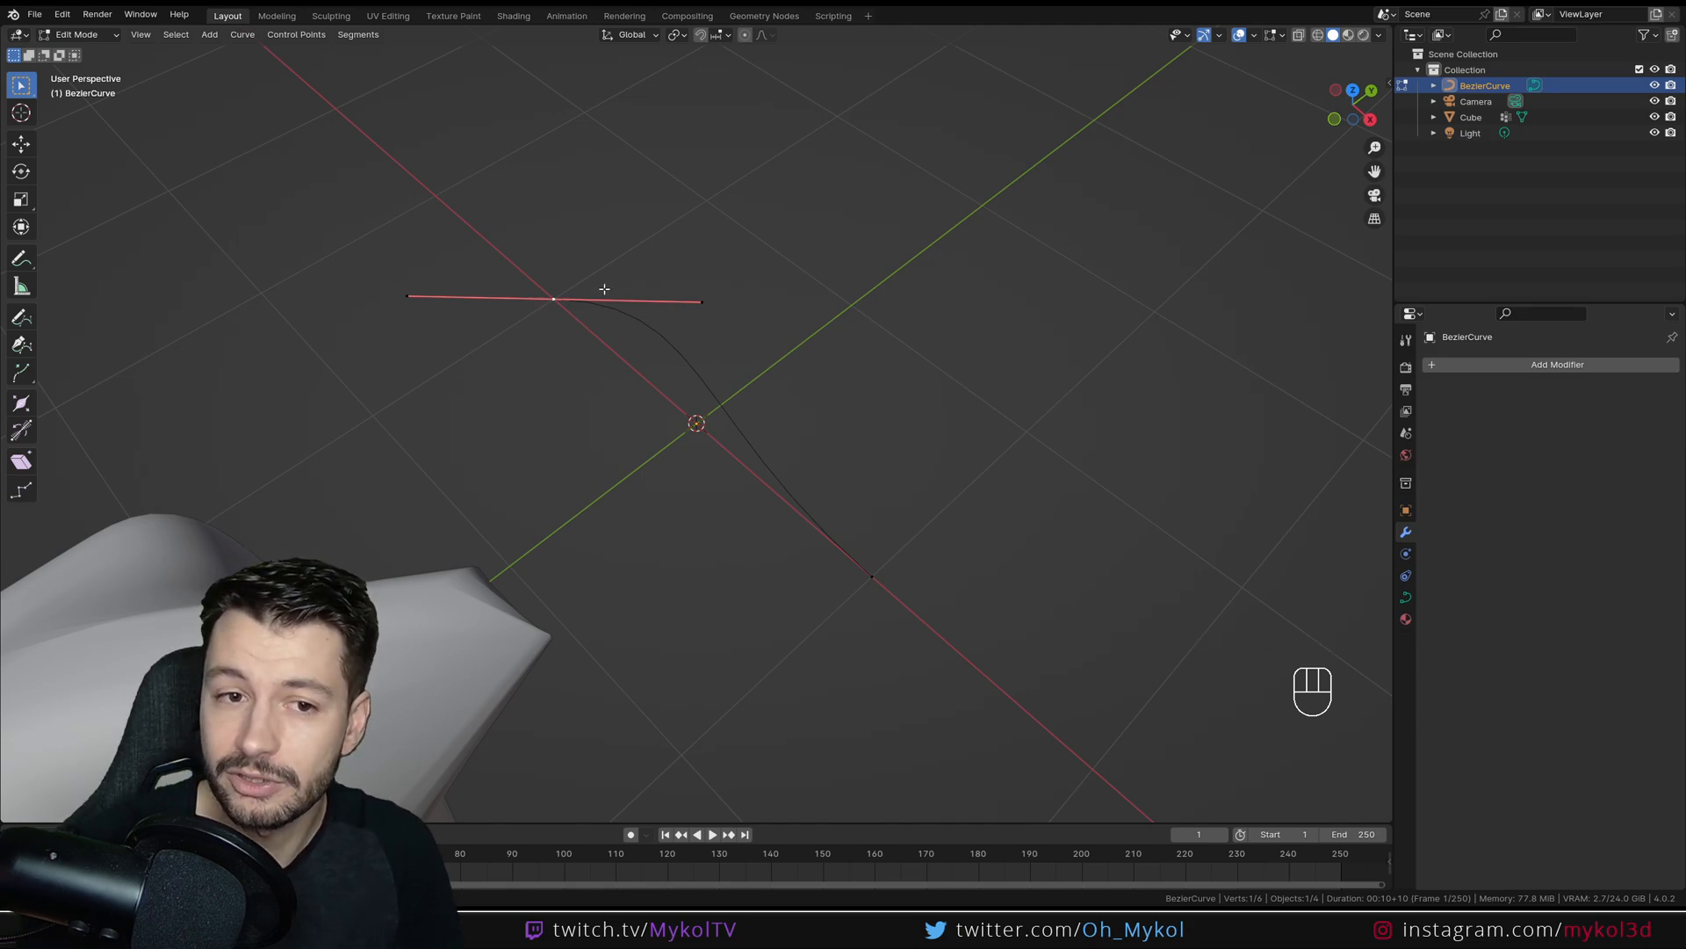
key("g")
right_click(756, 357)
key("s")
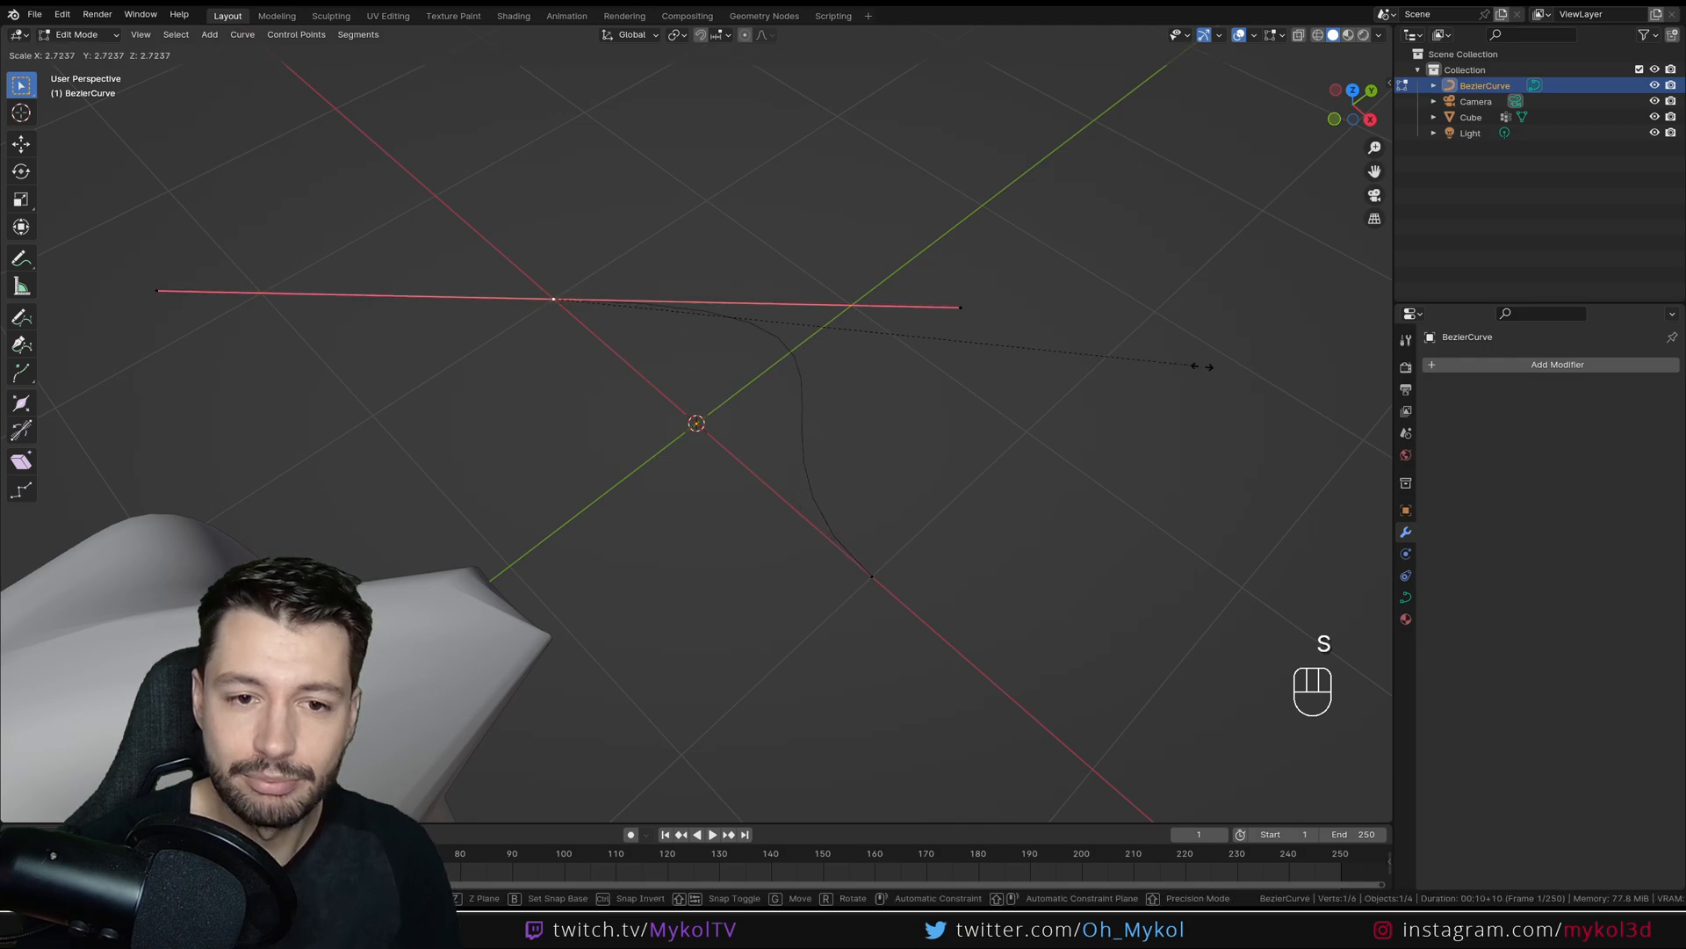
left_click(927, 365)
Rotate the selected control point's handles so the curve's end bends more strongly upward.
key("r")
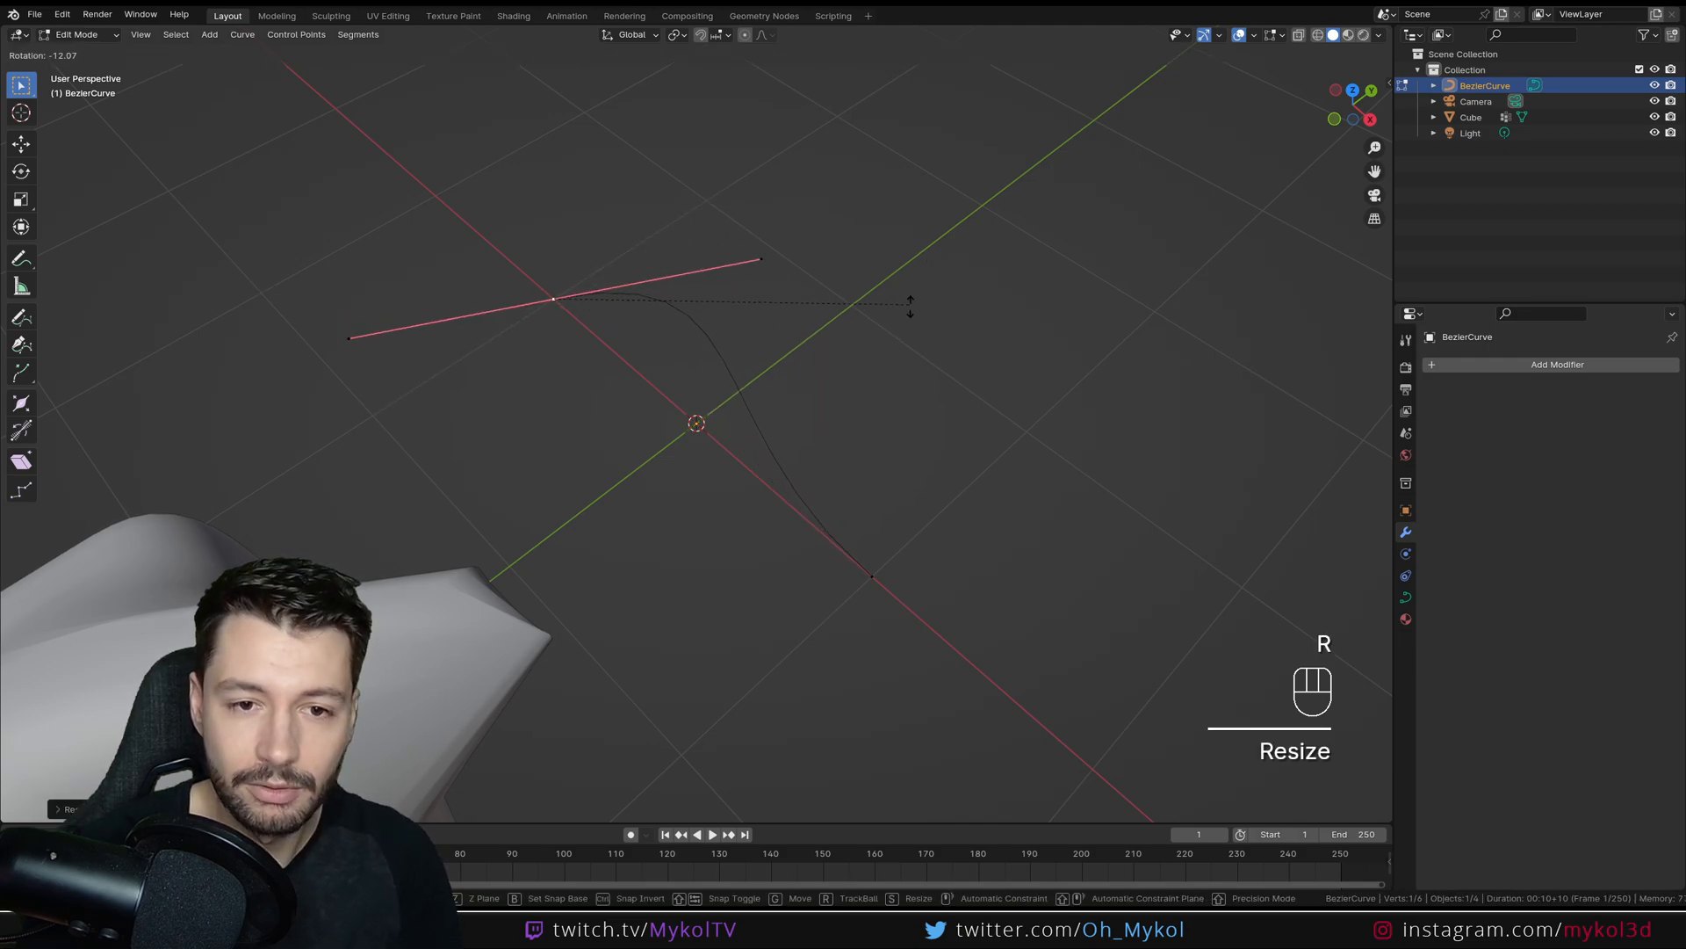
left_click(537, 304)
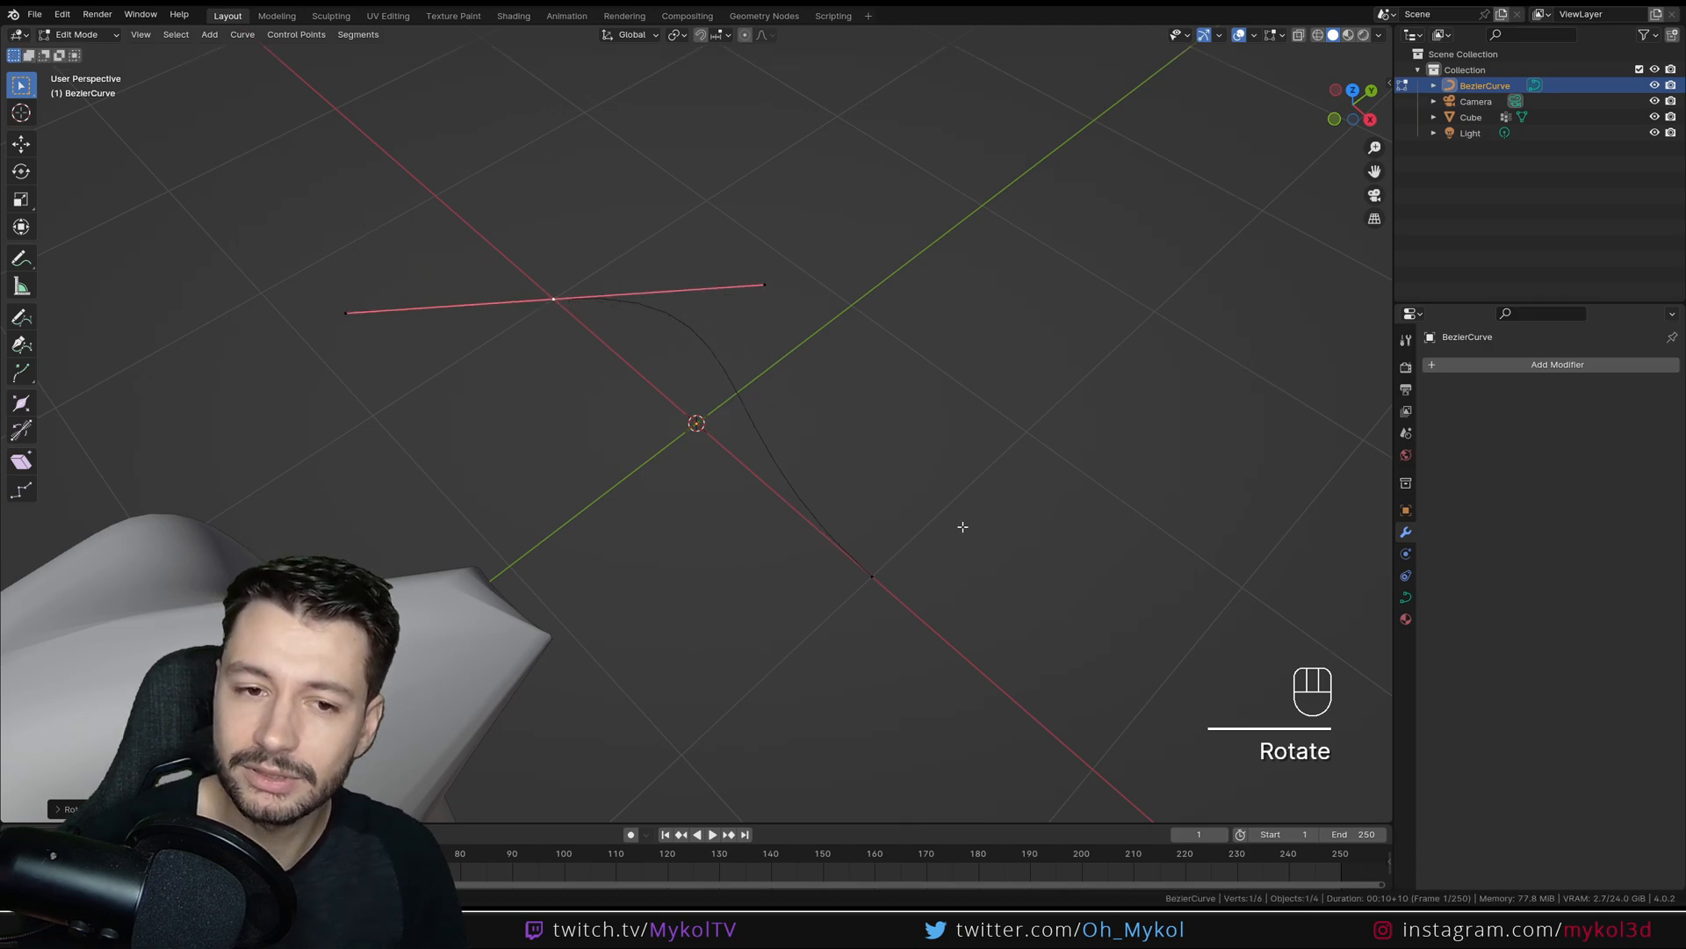
key("r")
left_click(773, 208)
Return to Object Mode and move the Bezier curve along the Y axis, clear of the world origin.
key("Tab")
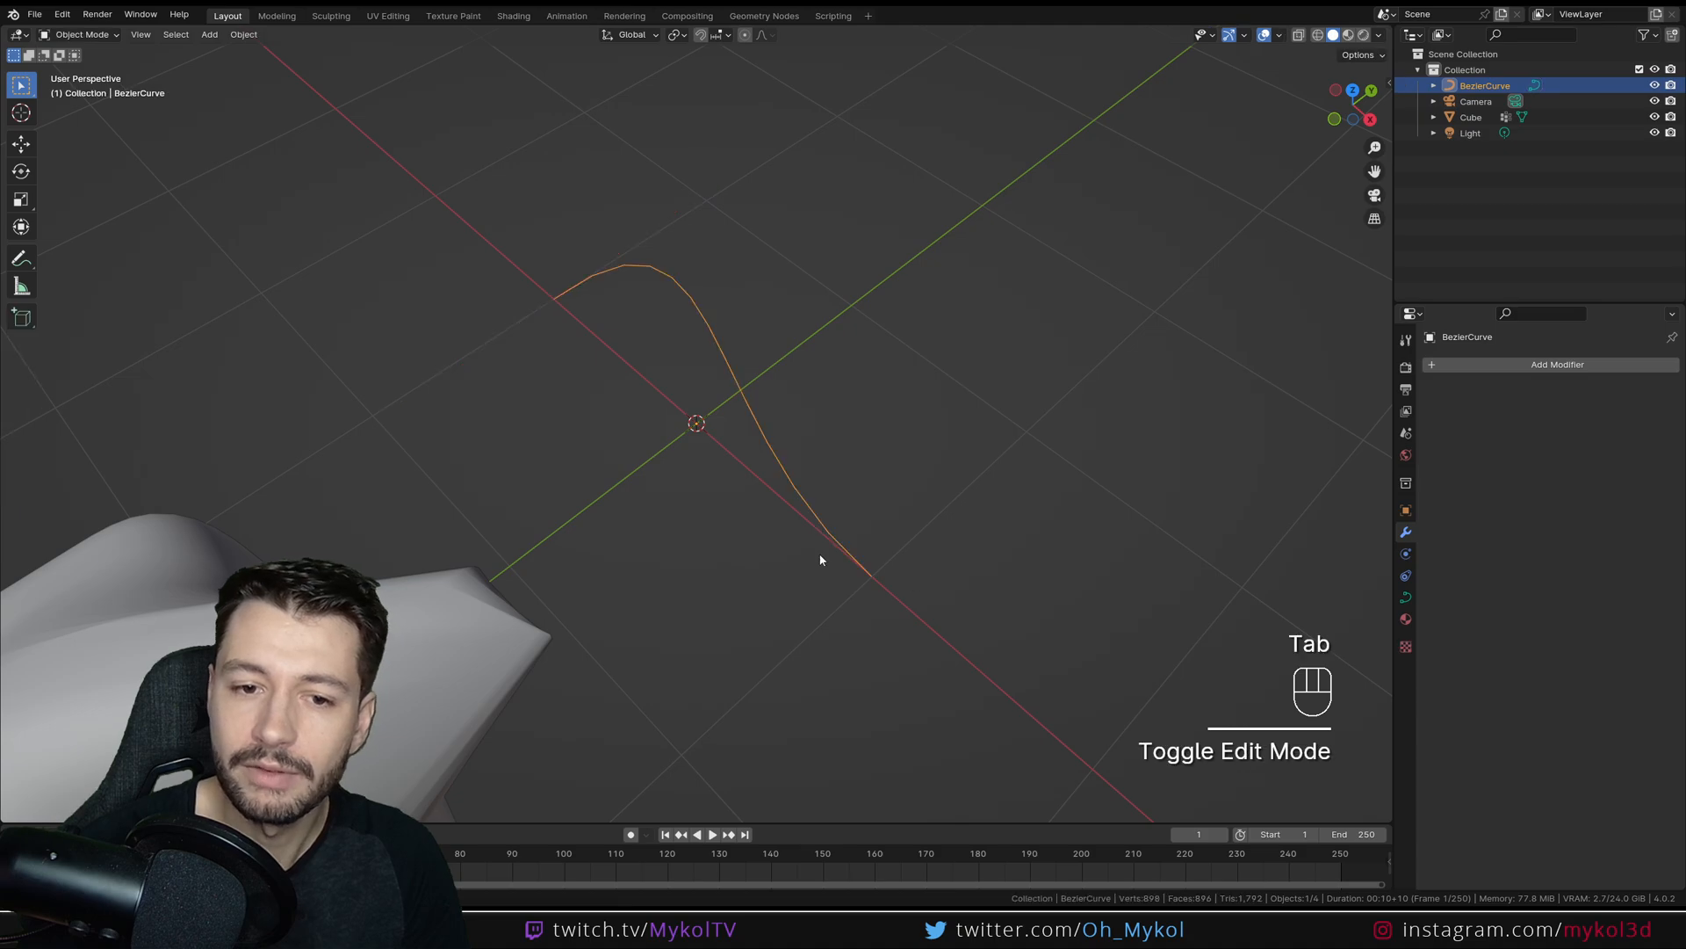
scroll(512, 442, "down", 2)
middle_click_drag(513, 442, 723, 358)
key("shift+a")
mouse_move(715, 341)
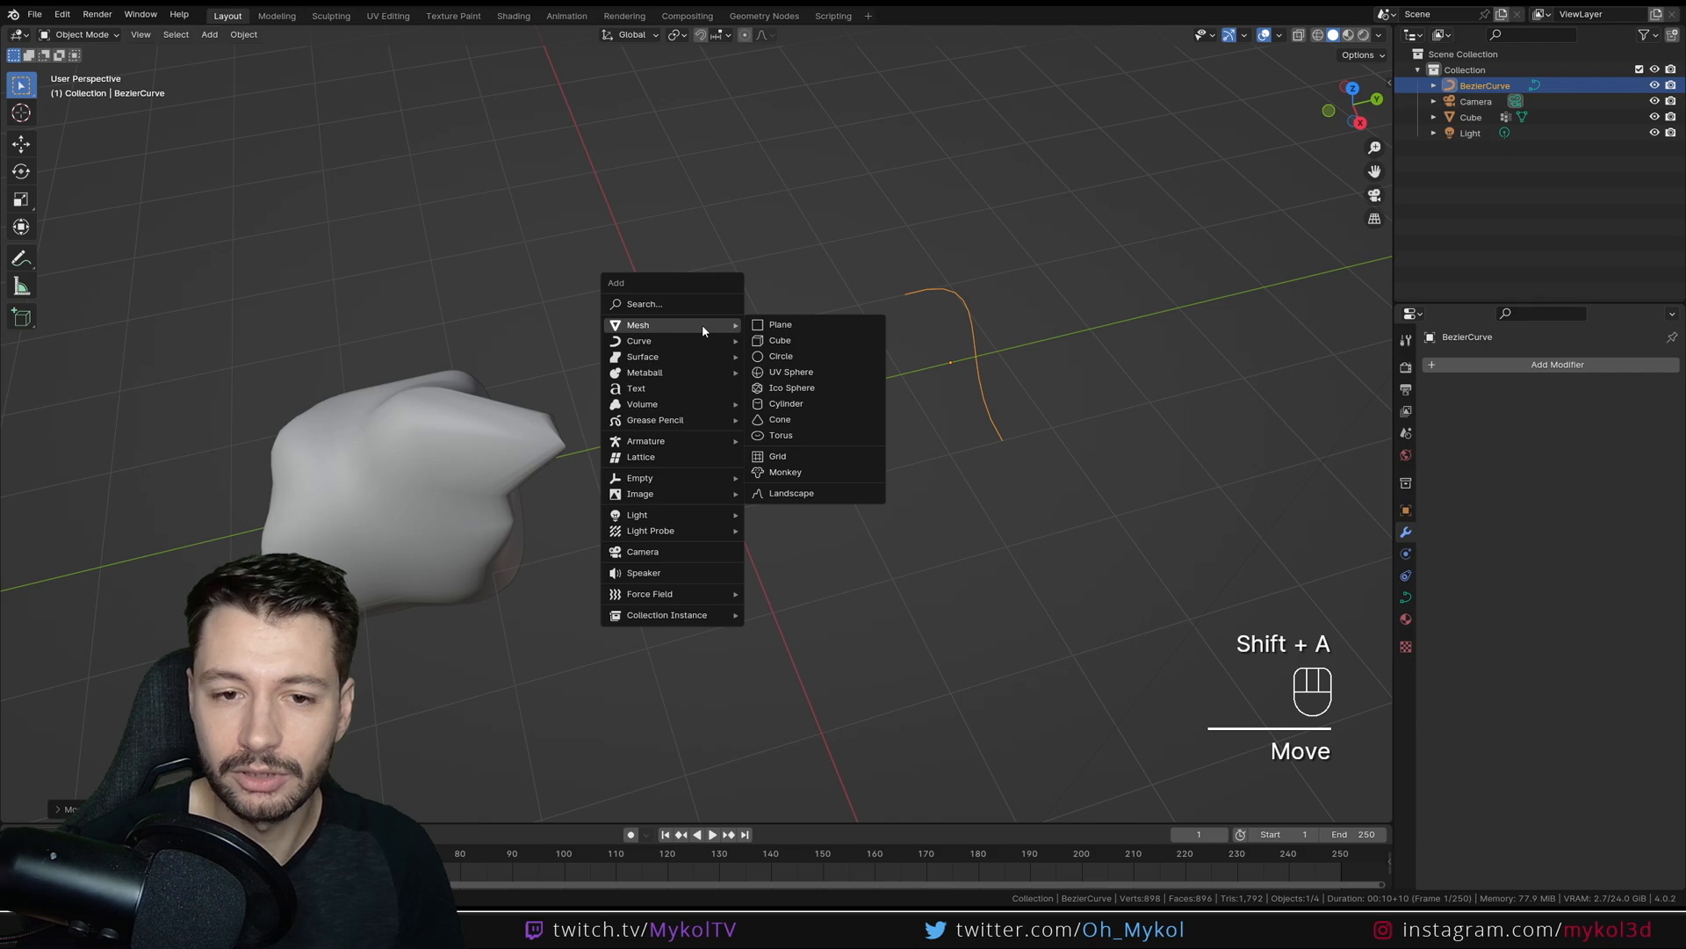
left_click(793, 358)
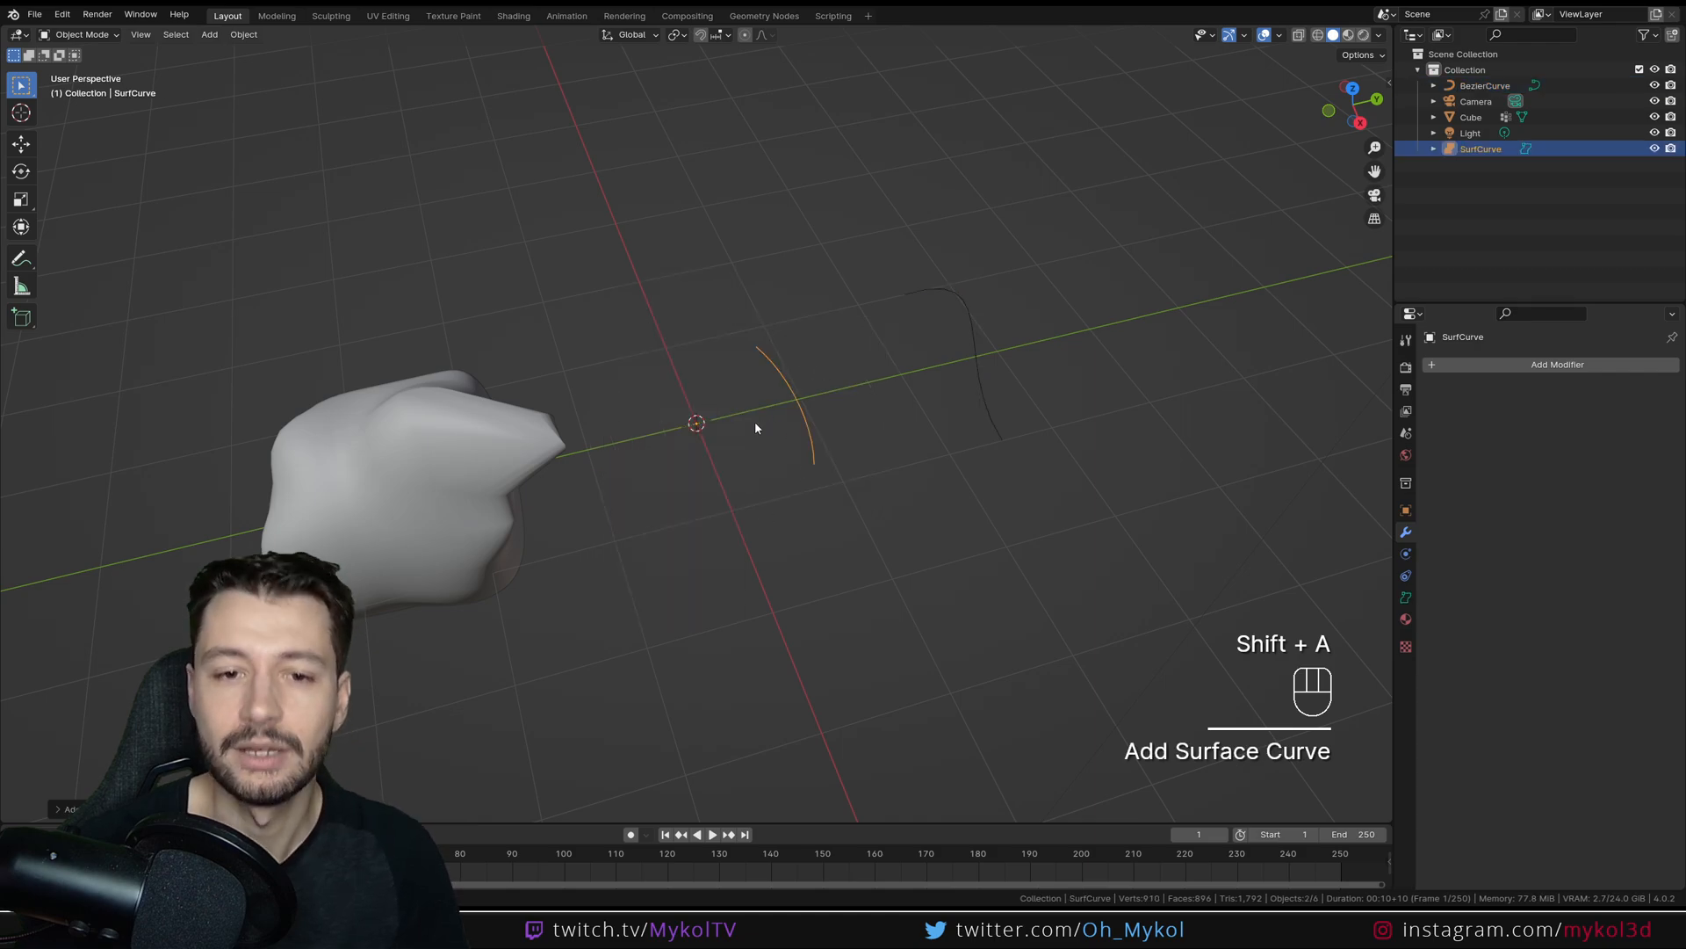
key("Delete")
Add a NURBS cylinder surface at the world origin.
key("shift+a")
mouse_move(768, 387)
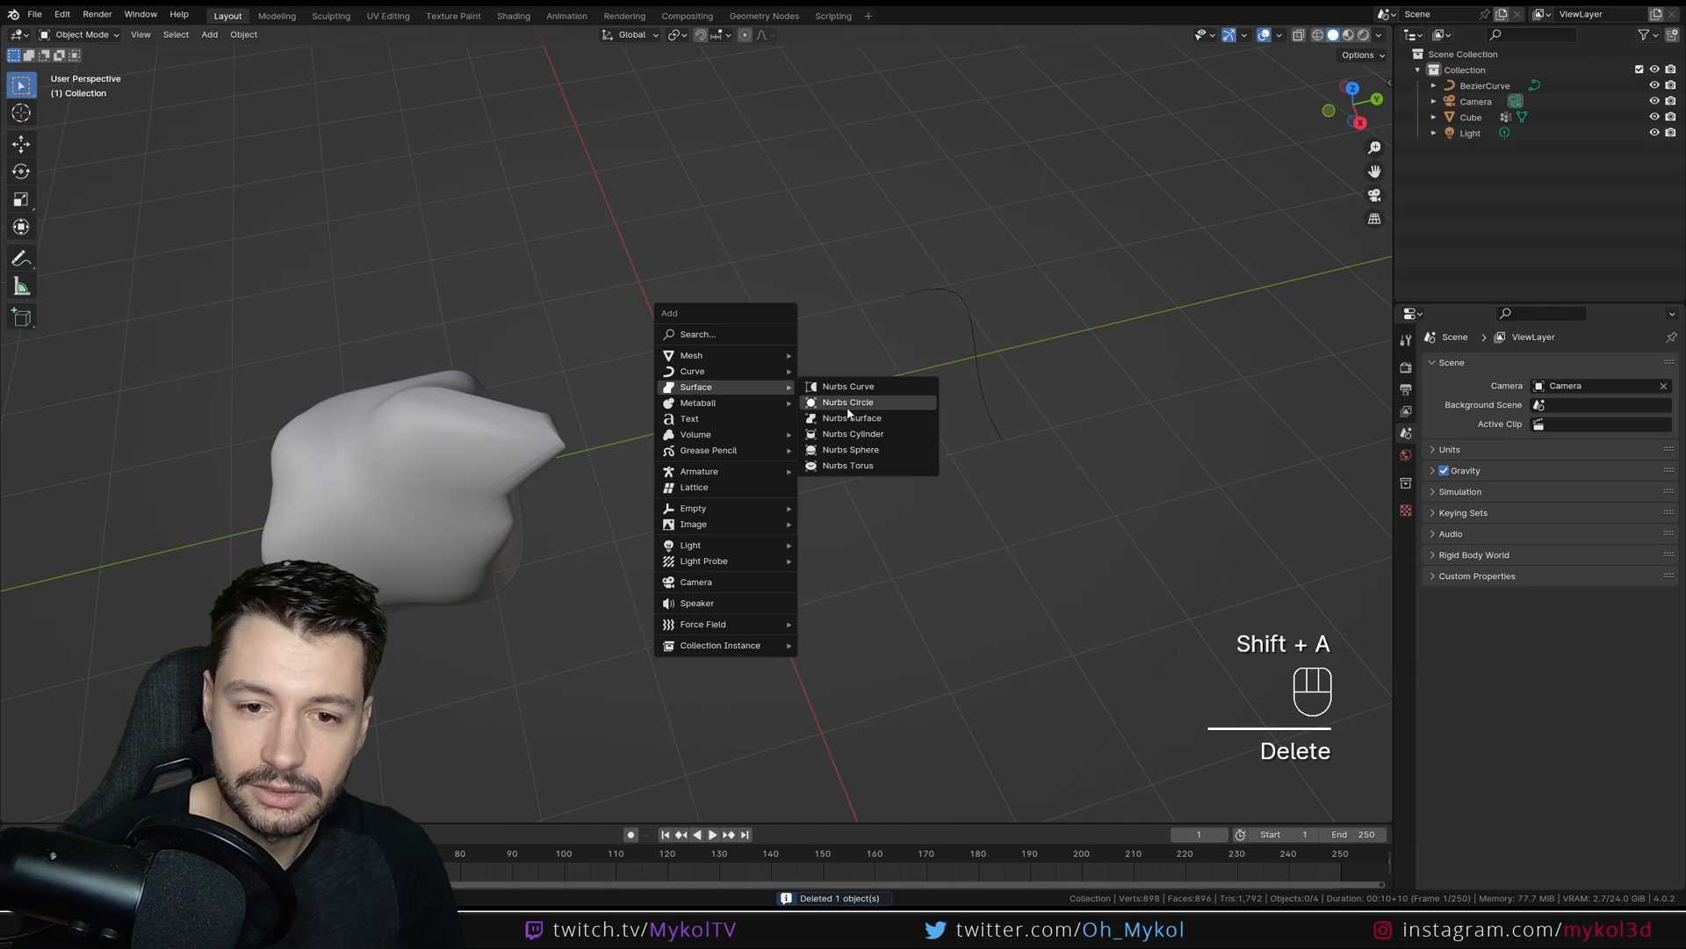
left_click(854, 434)
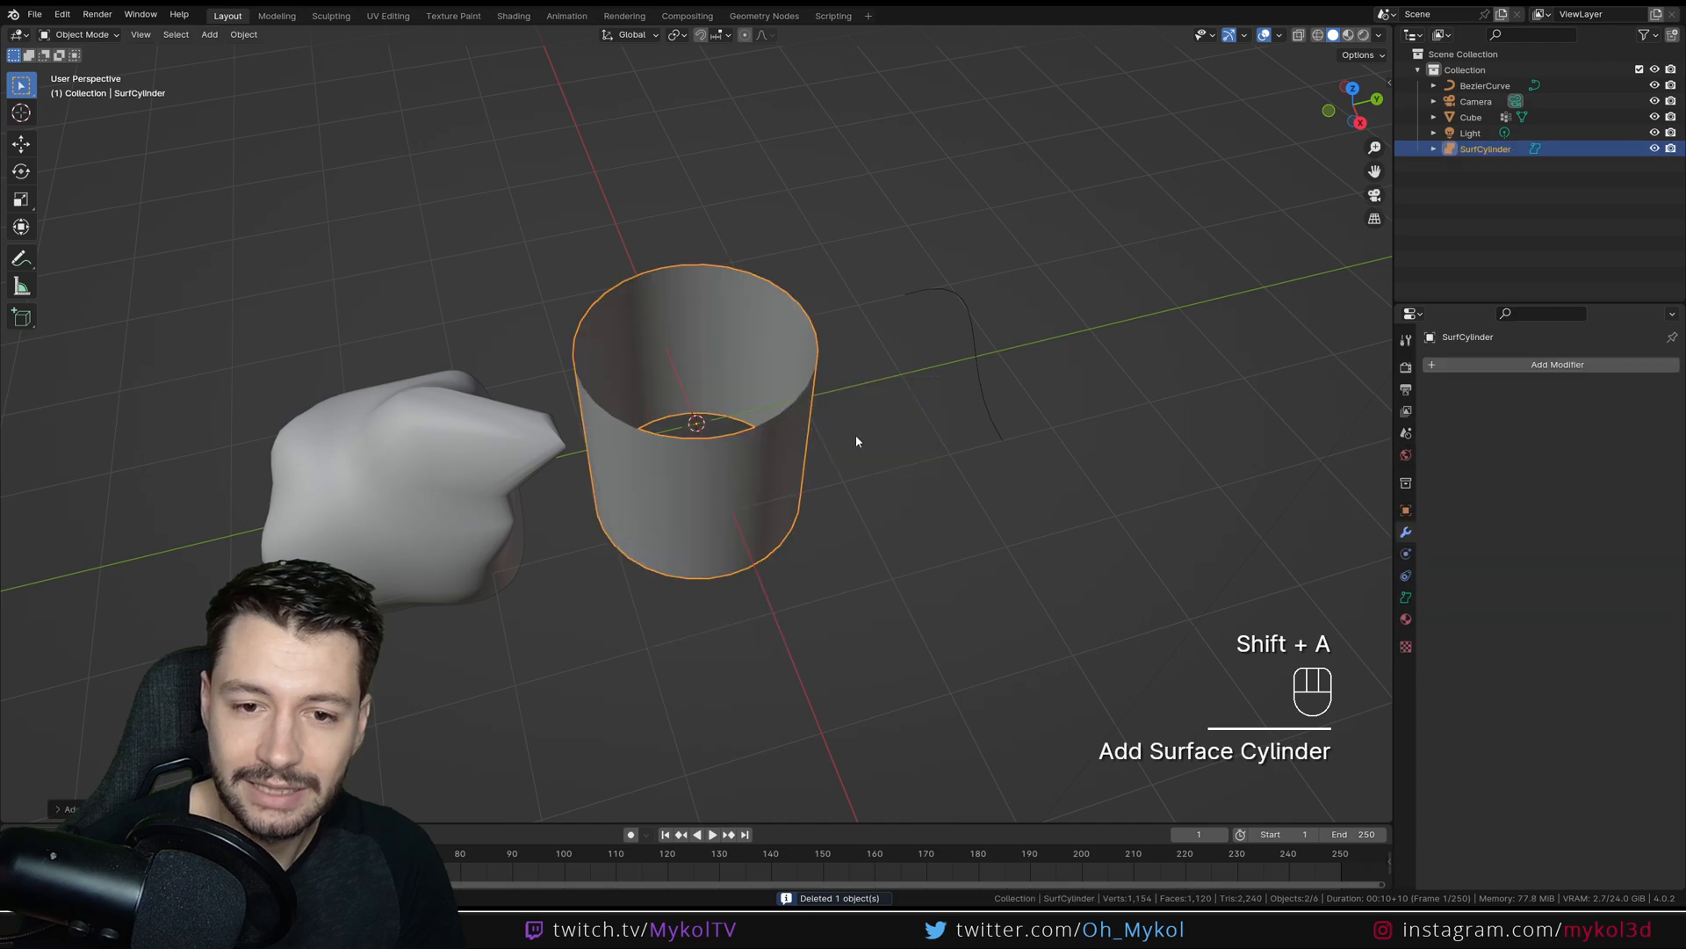
Examine the NURBS cylinder's control cage in Edit Mode, and move the cylinder back along the X axis in Object Mode.
left_click(79, 35)
left_click(75, 72)
middle_click(787, 521)
middle_click_drag(787, 521, 773, 474)
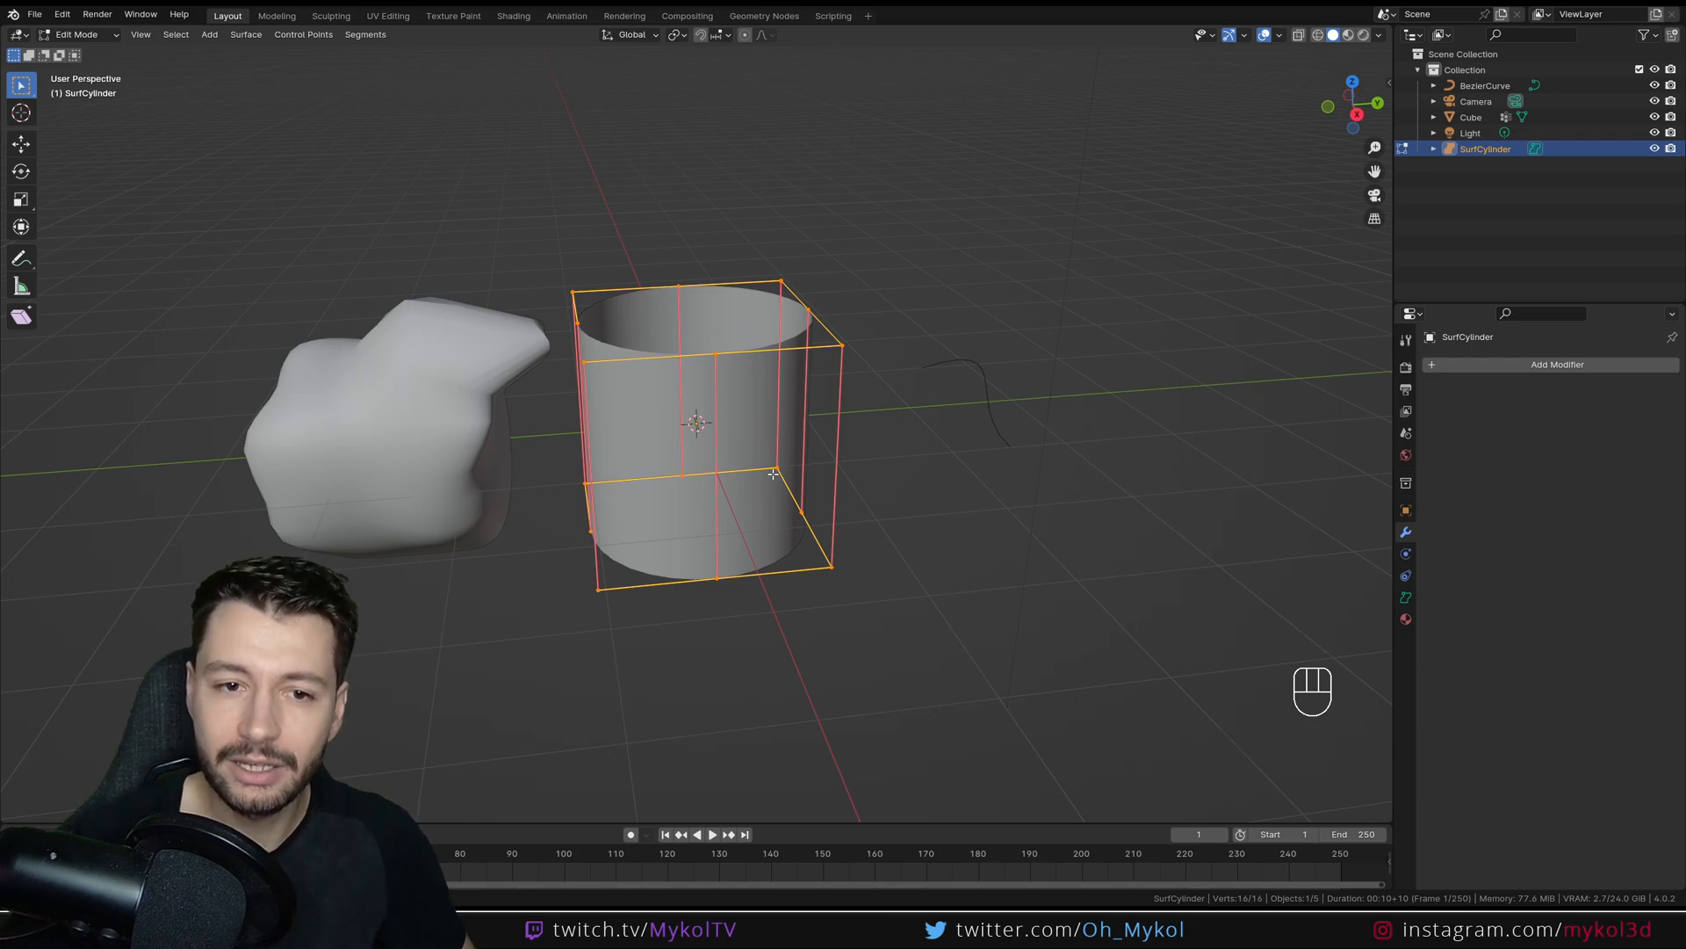
key("Tab")
middle_click_drag(790, 544, 686, 426)
Add a Ball metaball at the origin, check its Edit Mode, and delete it in Object Mode.
key("shift+a")
mouse_move(668, 436)
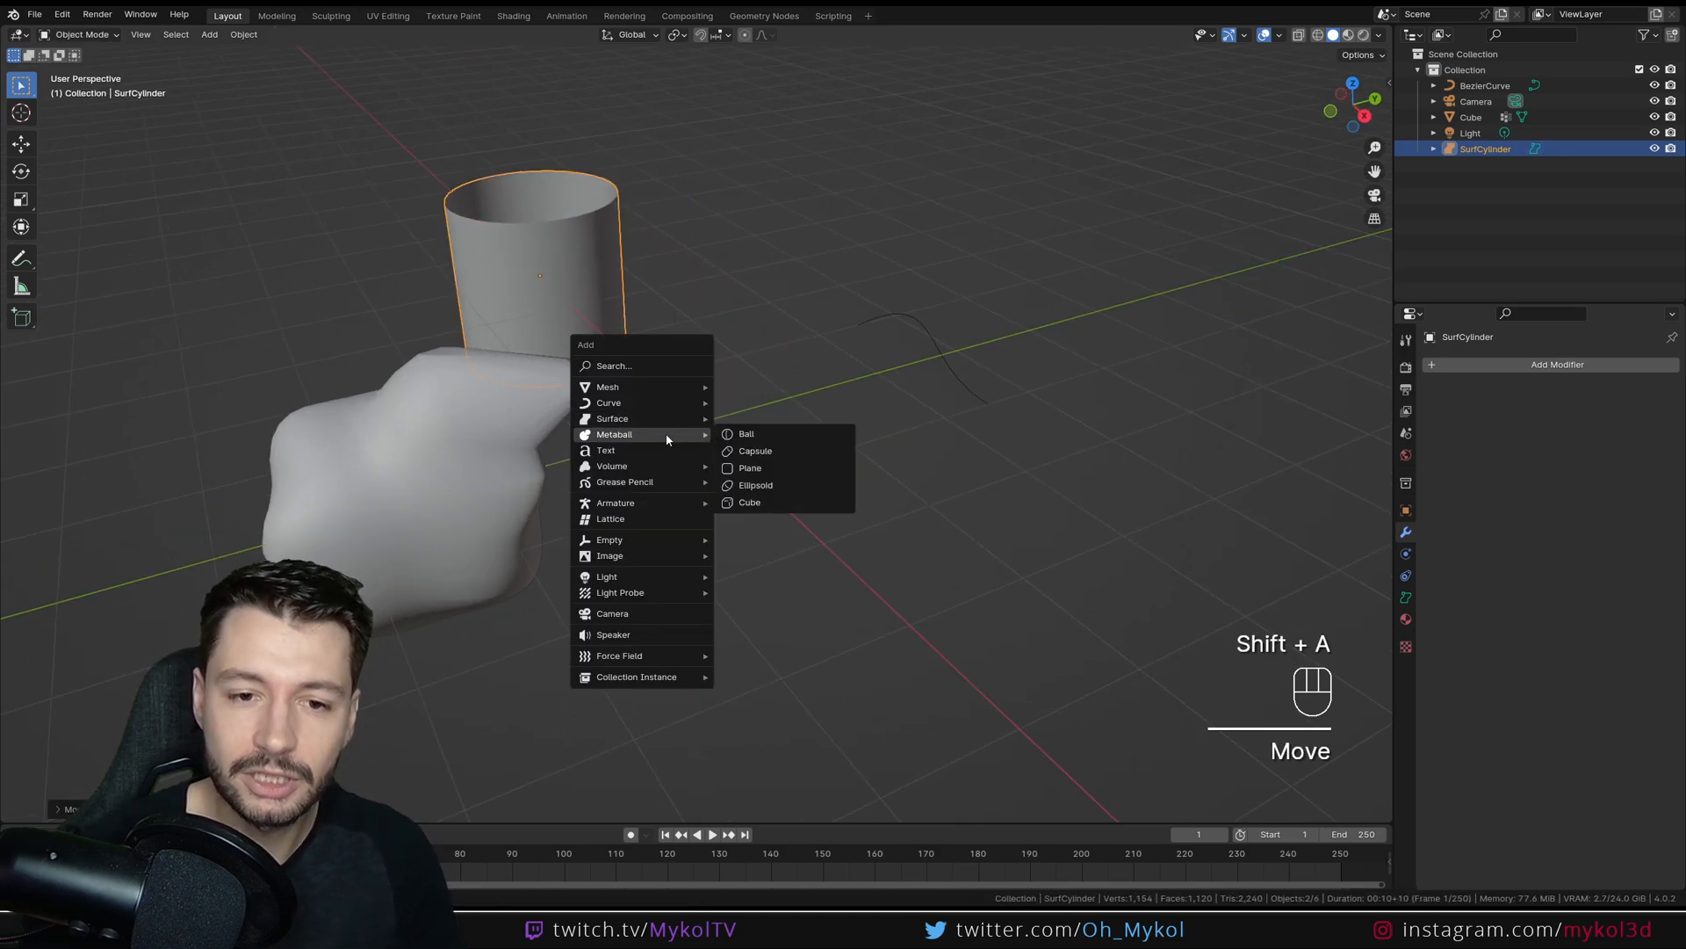
left_click(748, 435)
left_click(79, 35)
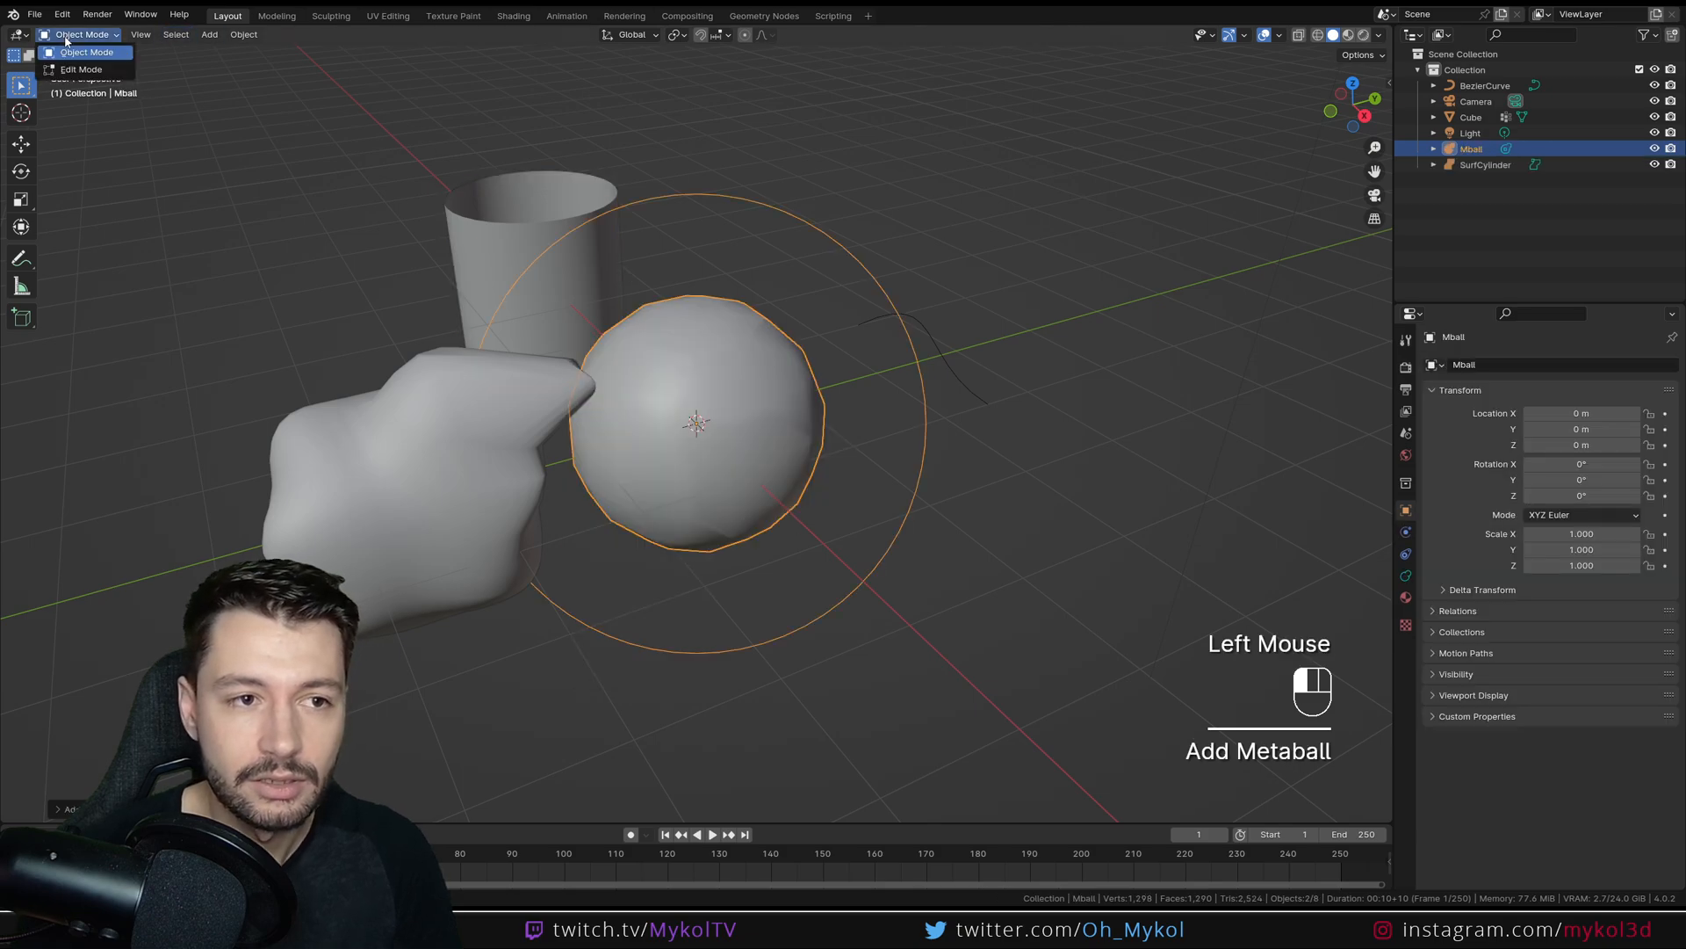
left_click(72, 70)
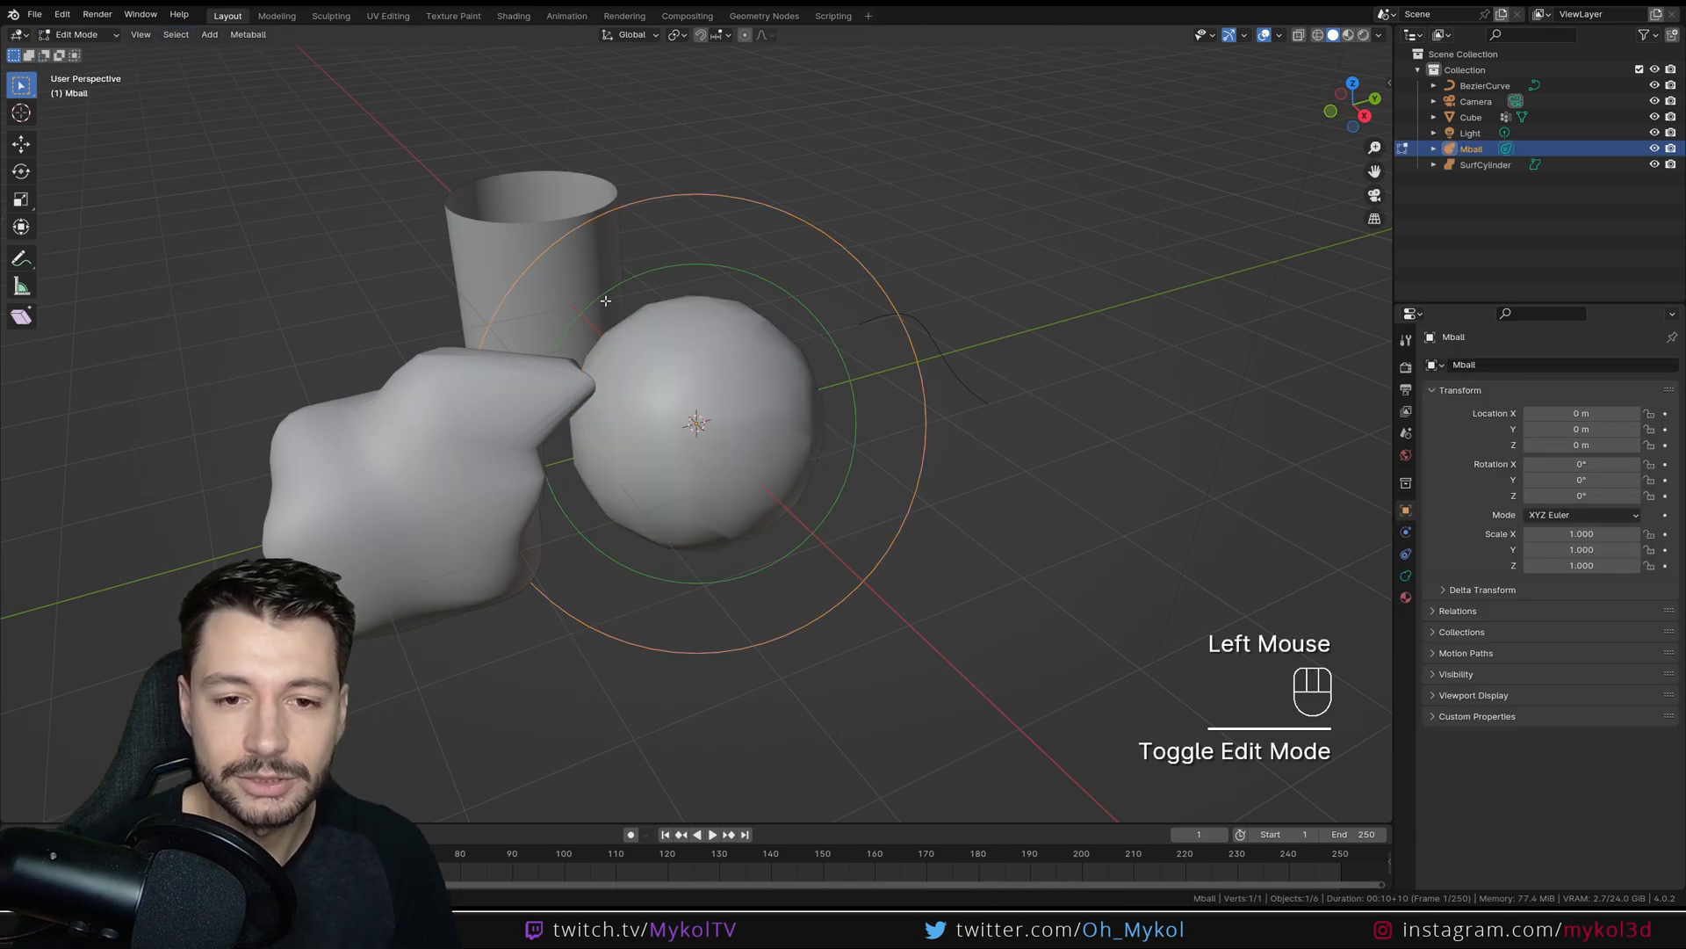
left_click(79, 34)
left_click(77, 53)
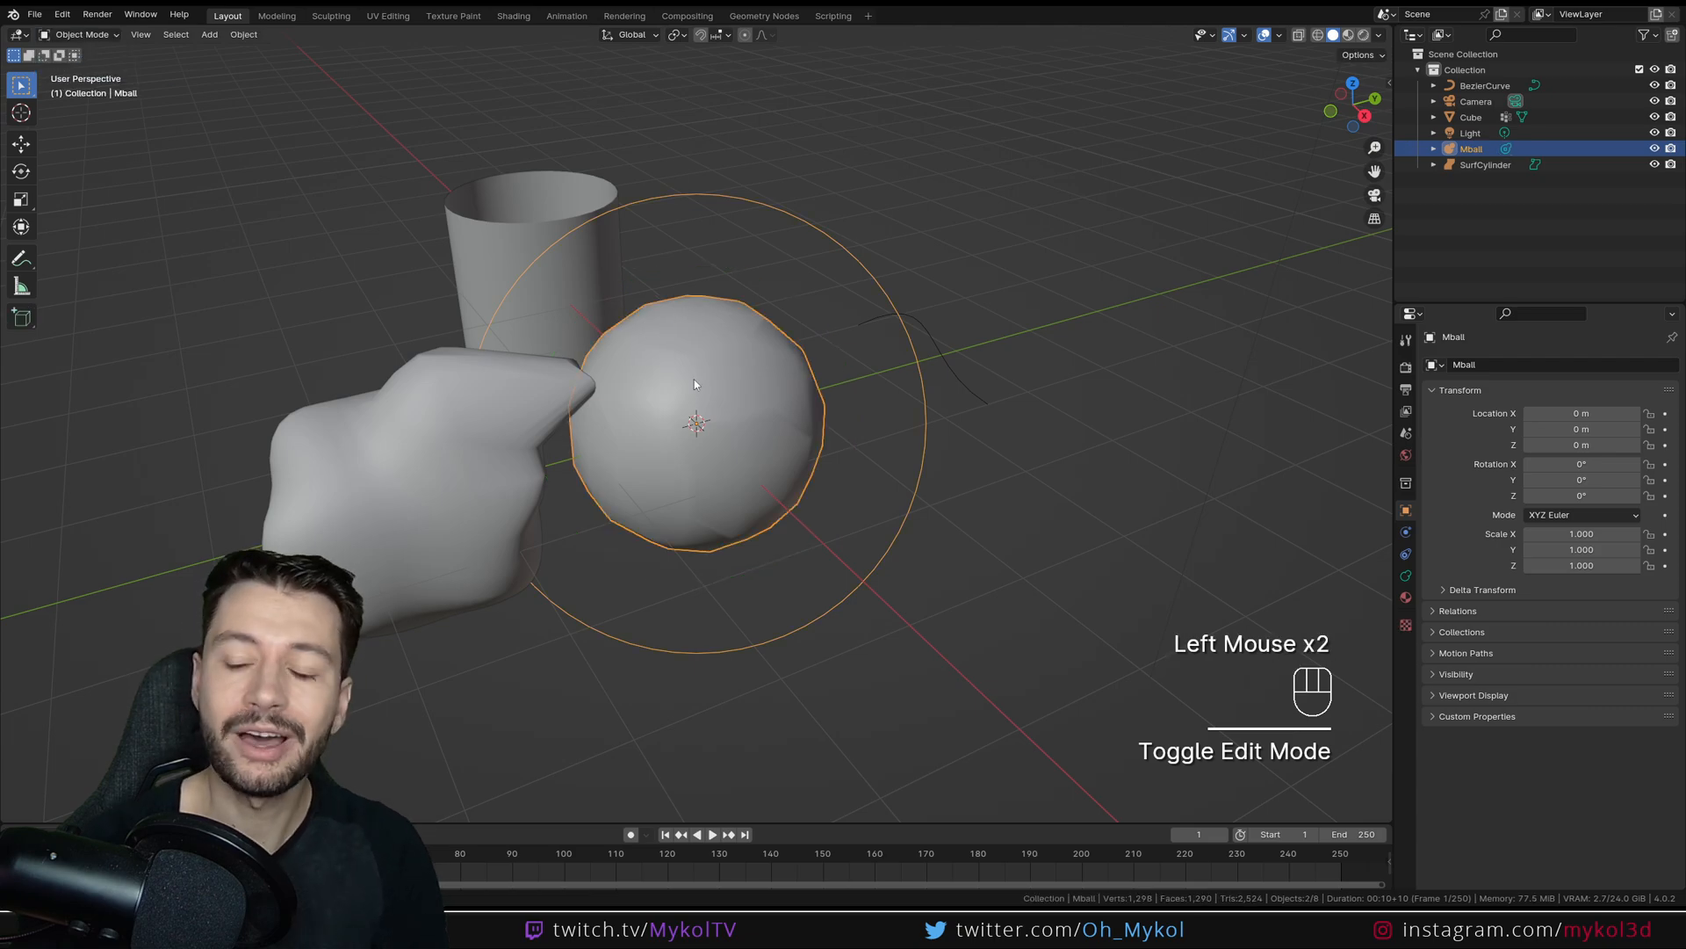
key("Delete")
Add a text object at the world origin and look at it from above.
key("shift+a")
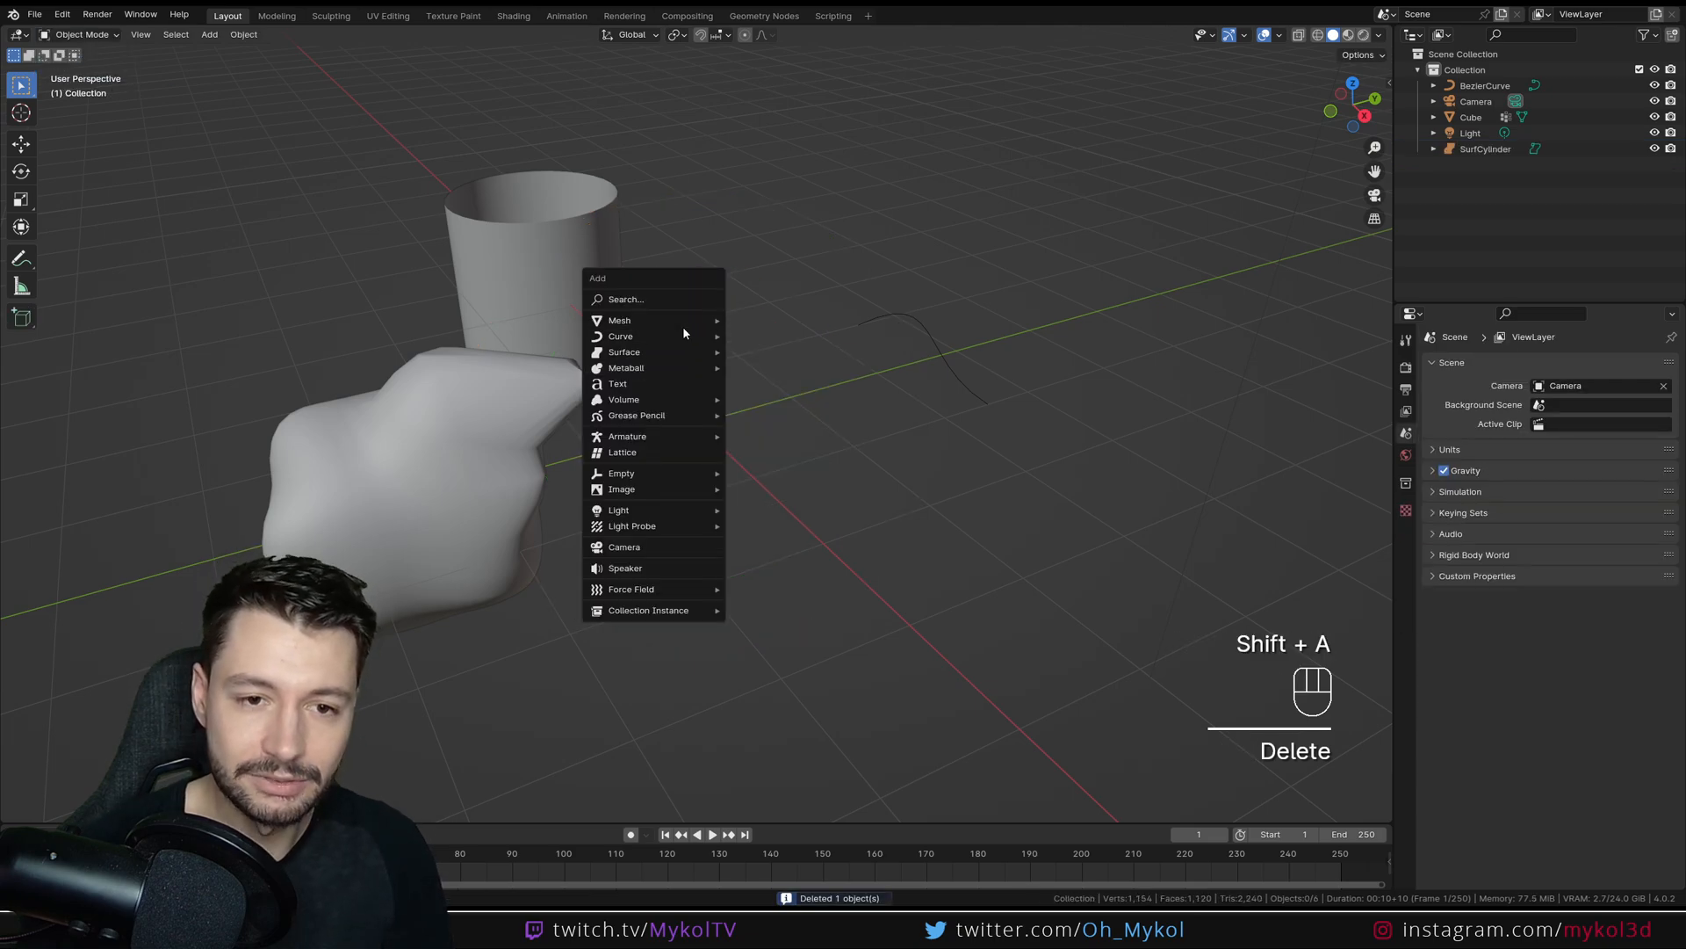
mouse_move(674, 325)
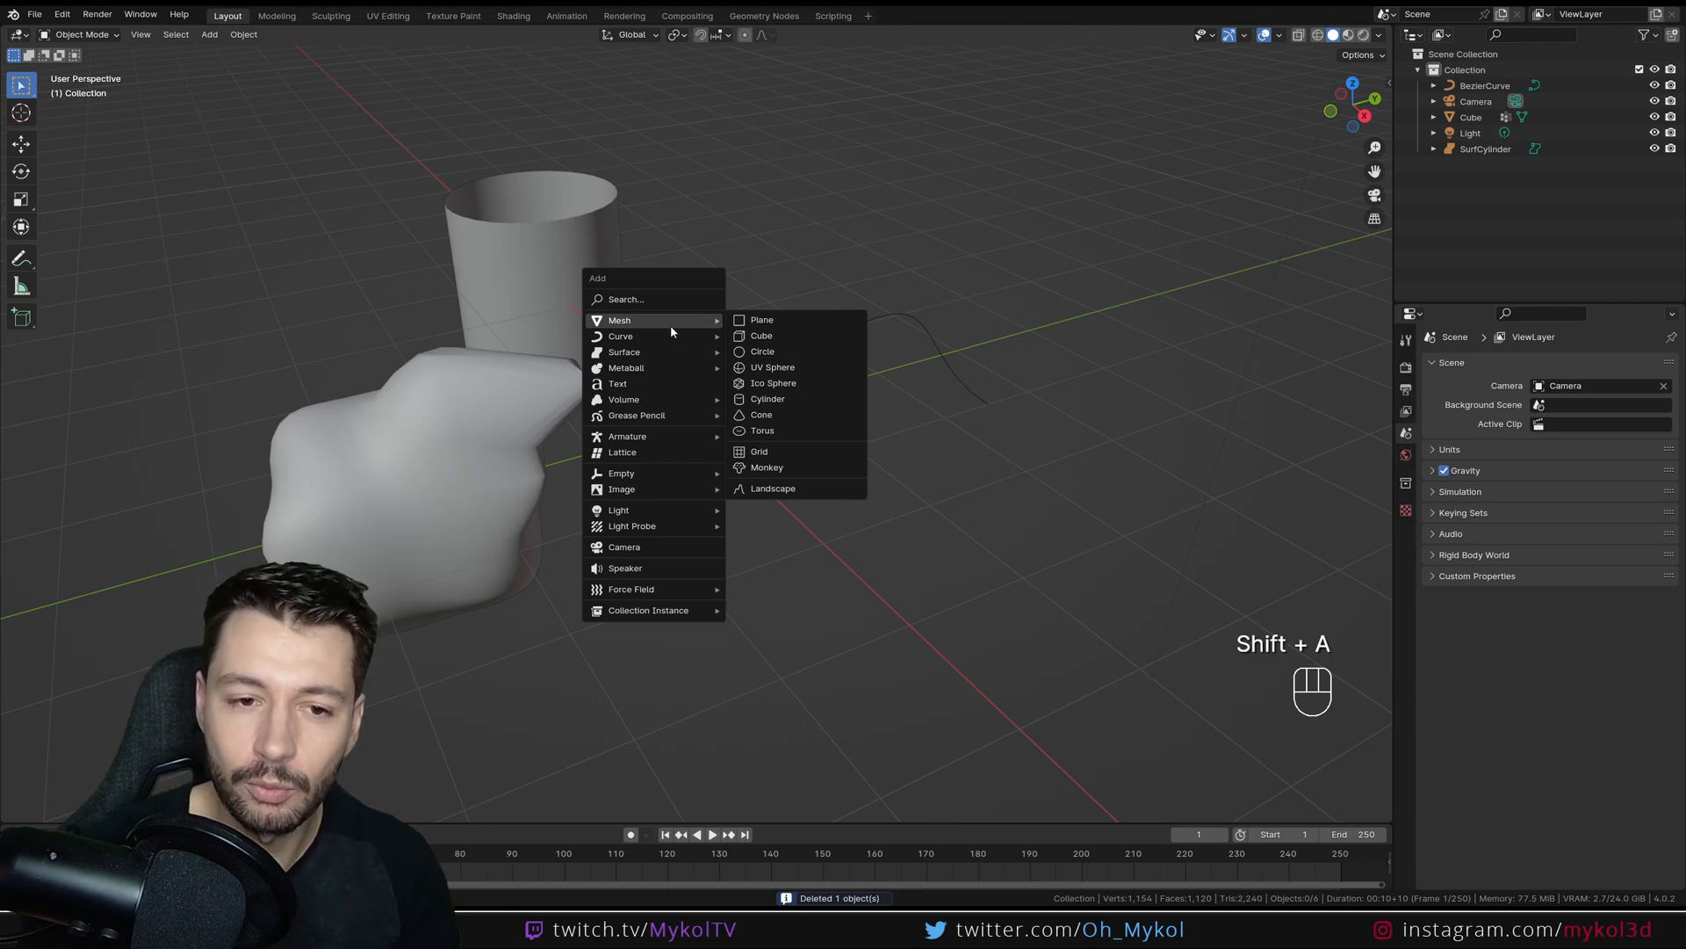
left_click(647, 383)
middle_click_drag(710, 436, 801, 499)
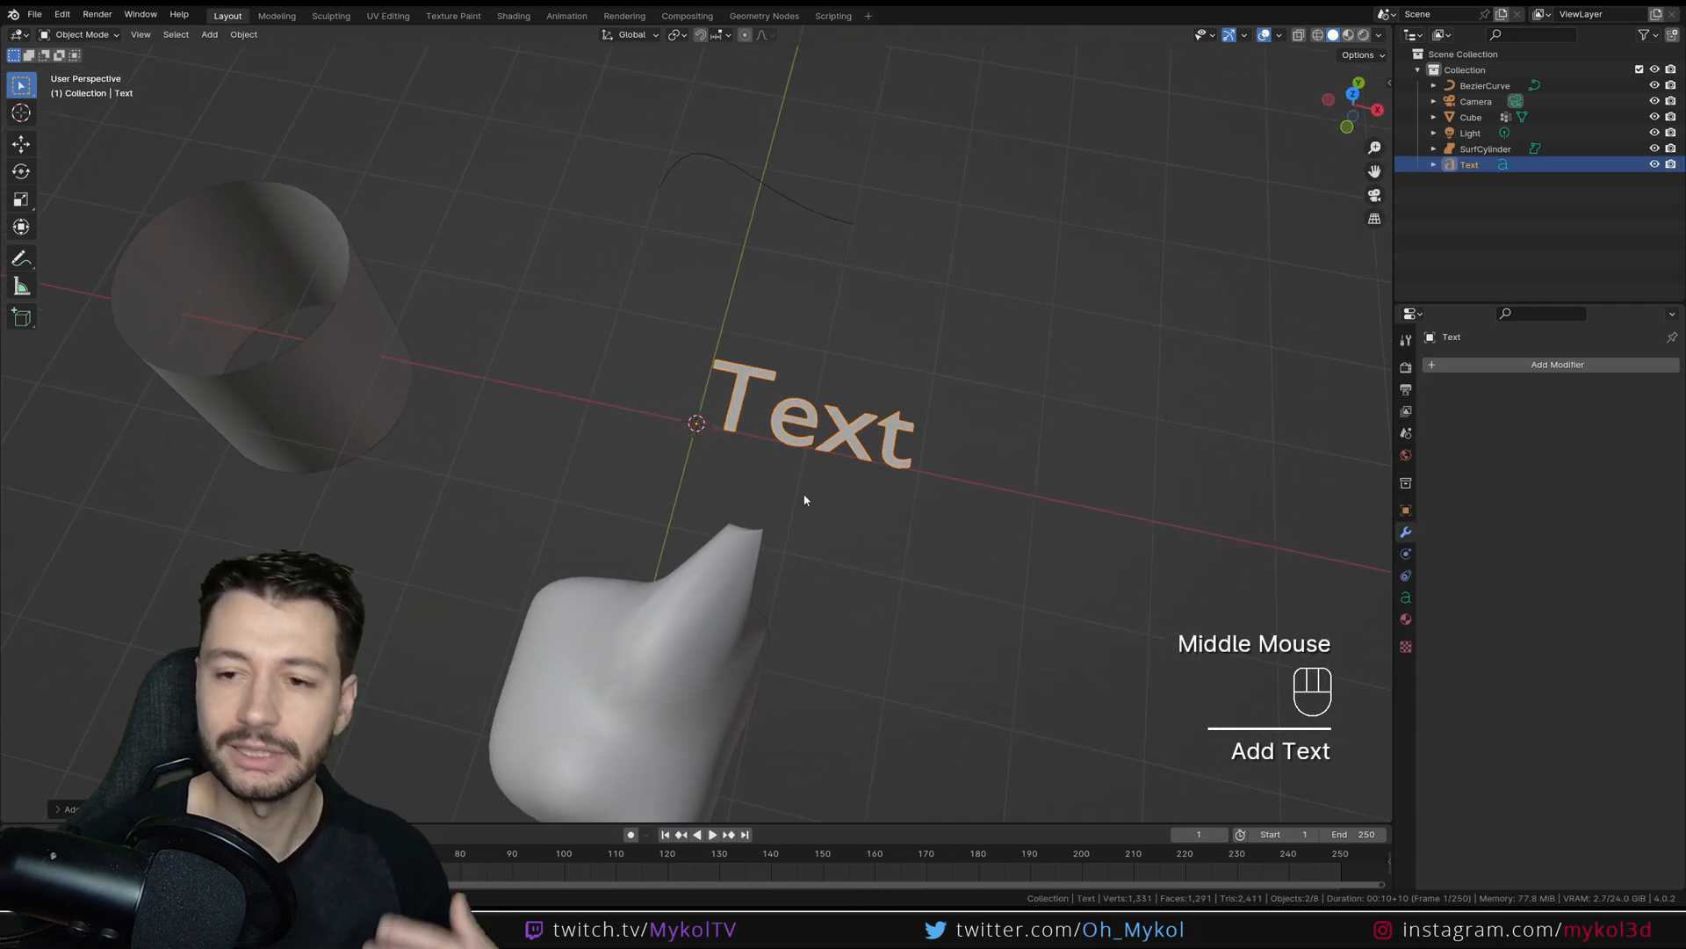
scroll(767, 479, "up", 2)
Check the interaction modes offered for the text object and switch it between Object Mode and Edit Mode.
left_click(112, 35)
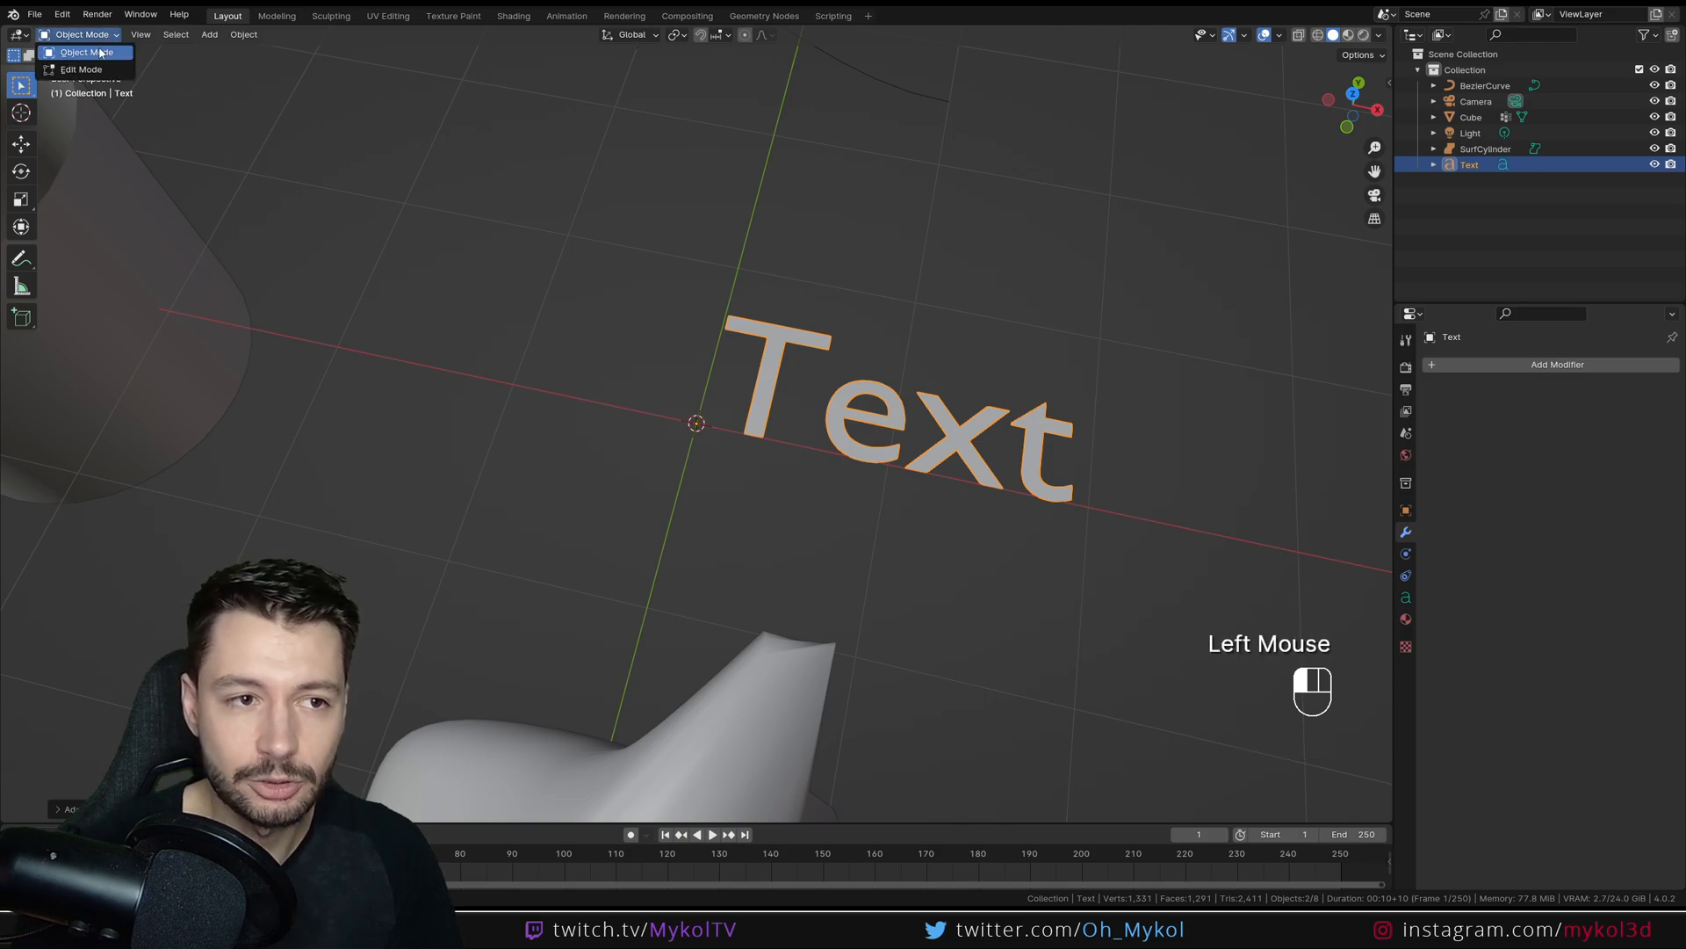
middle_click_drag(567, 421, 439, 455, "shift")
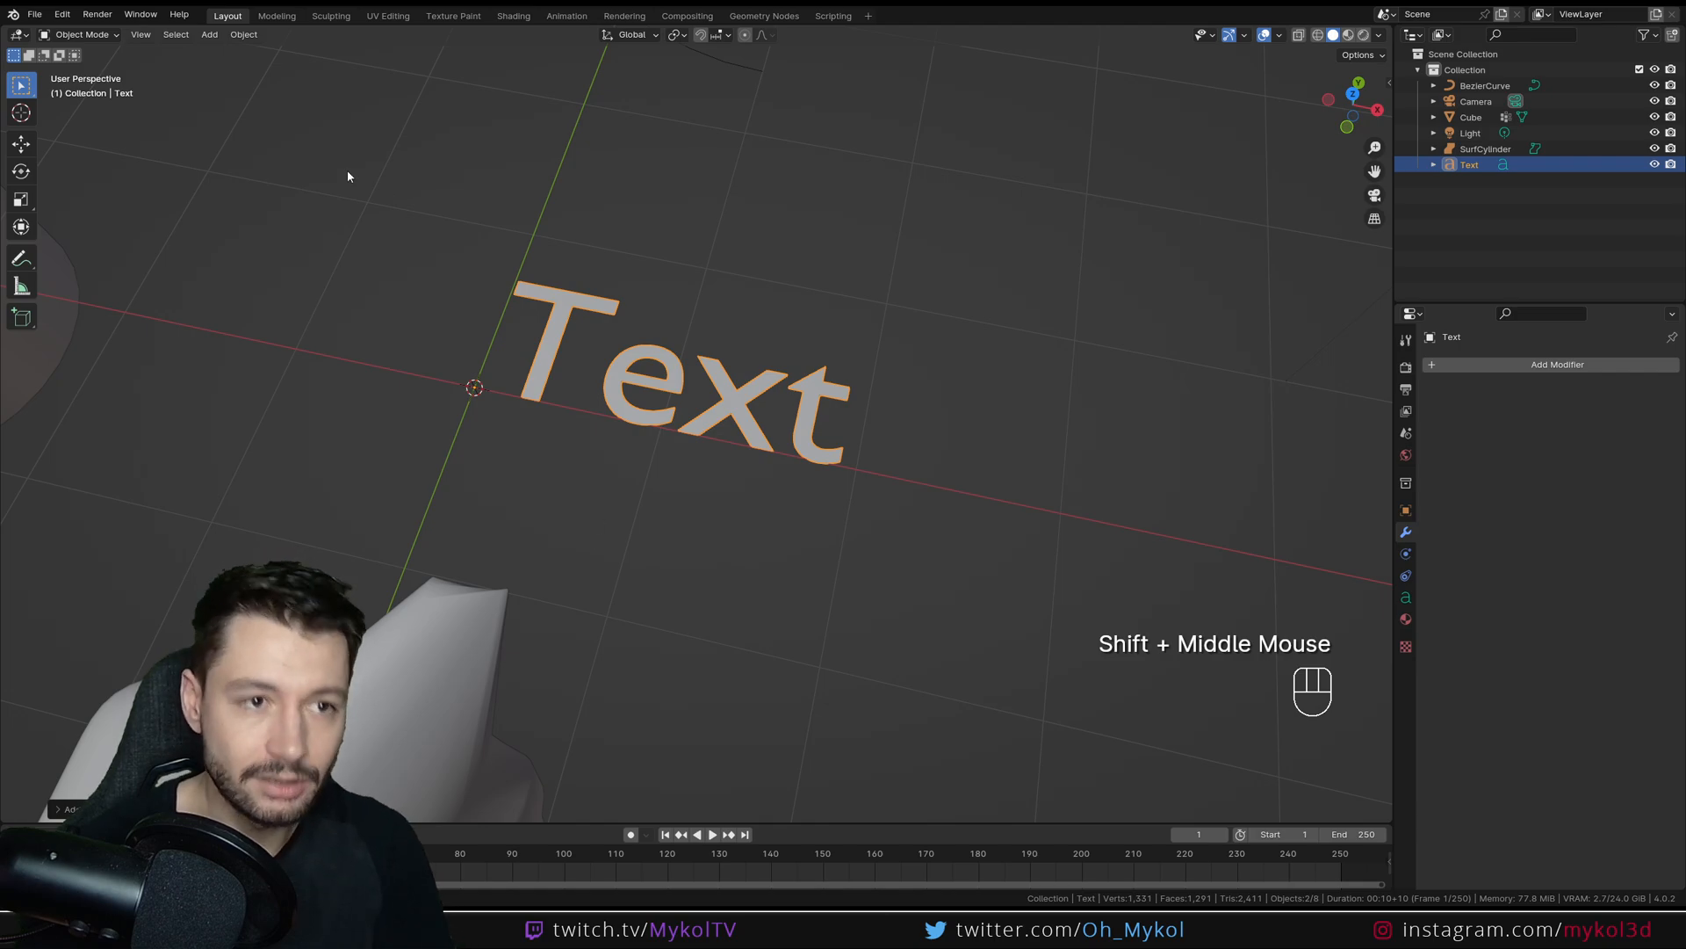
key("Tab")
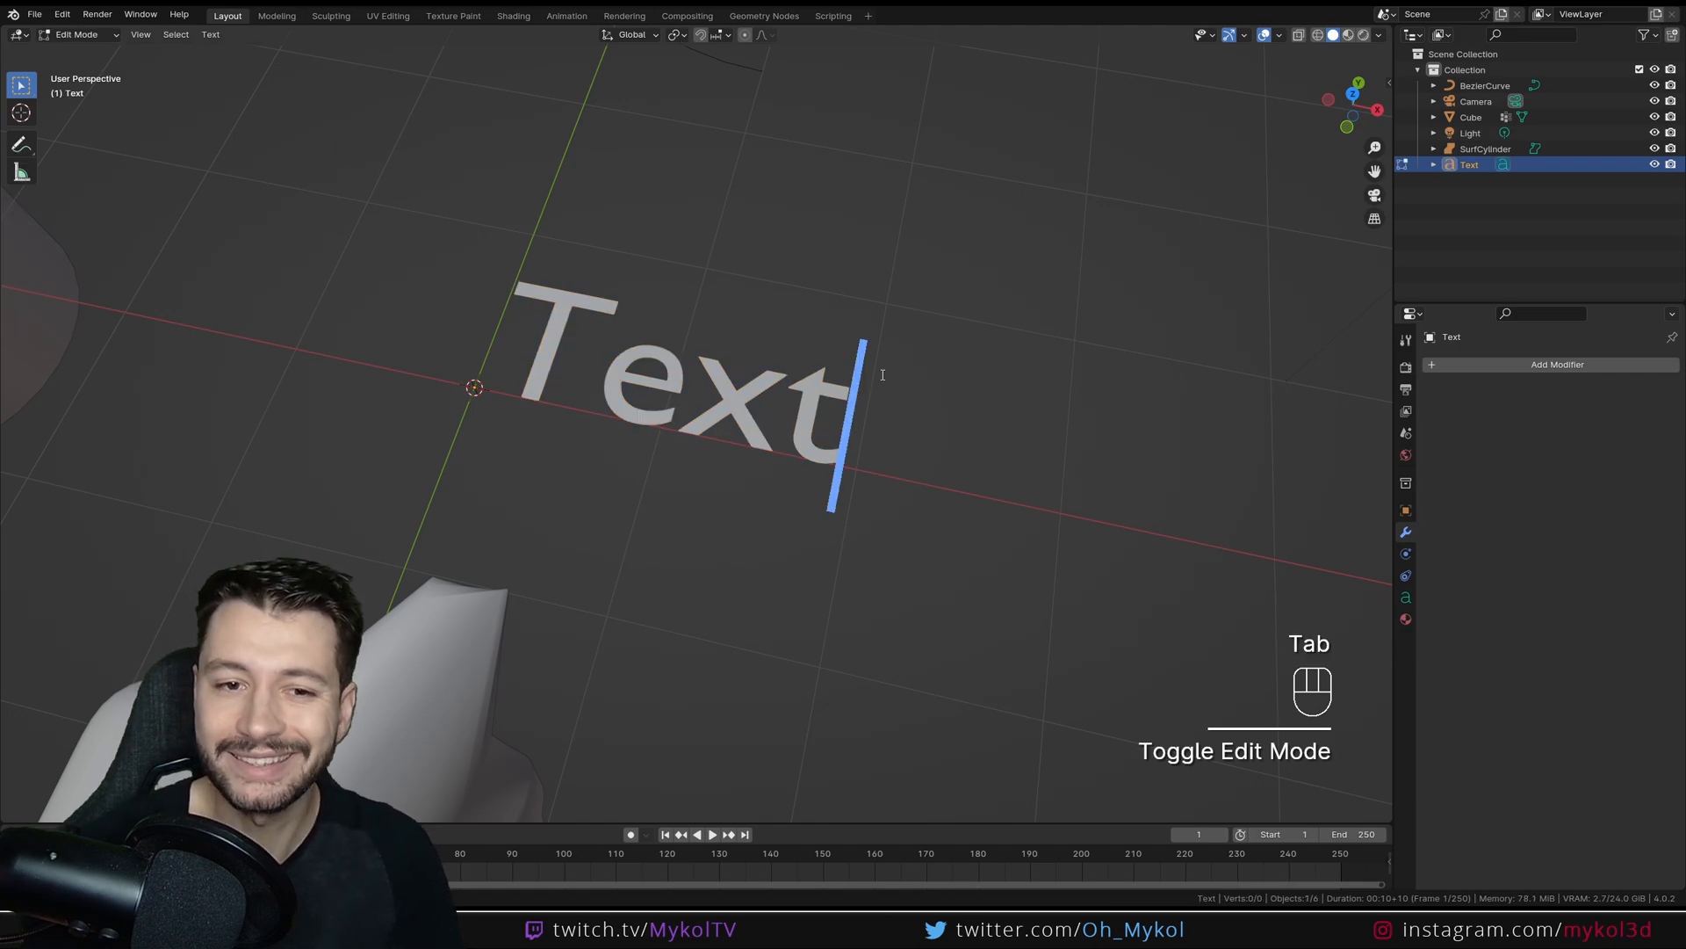
key("Tab")
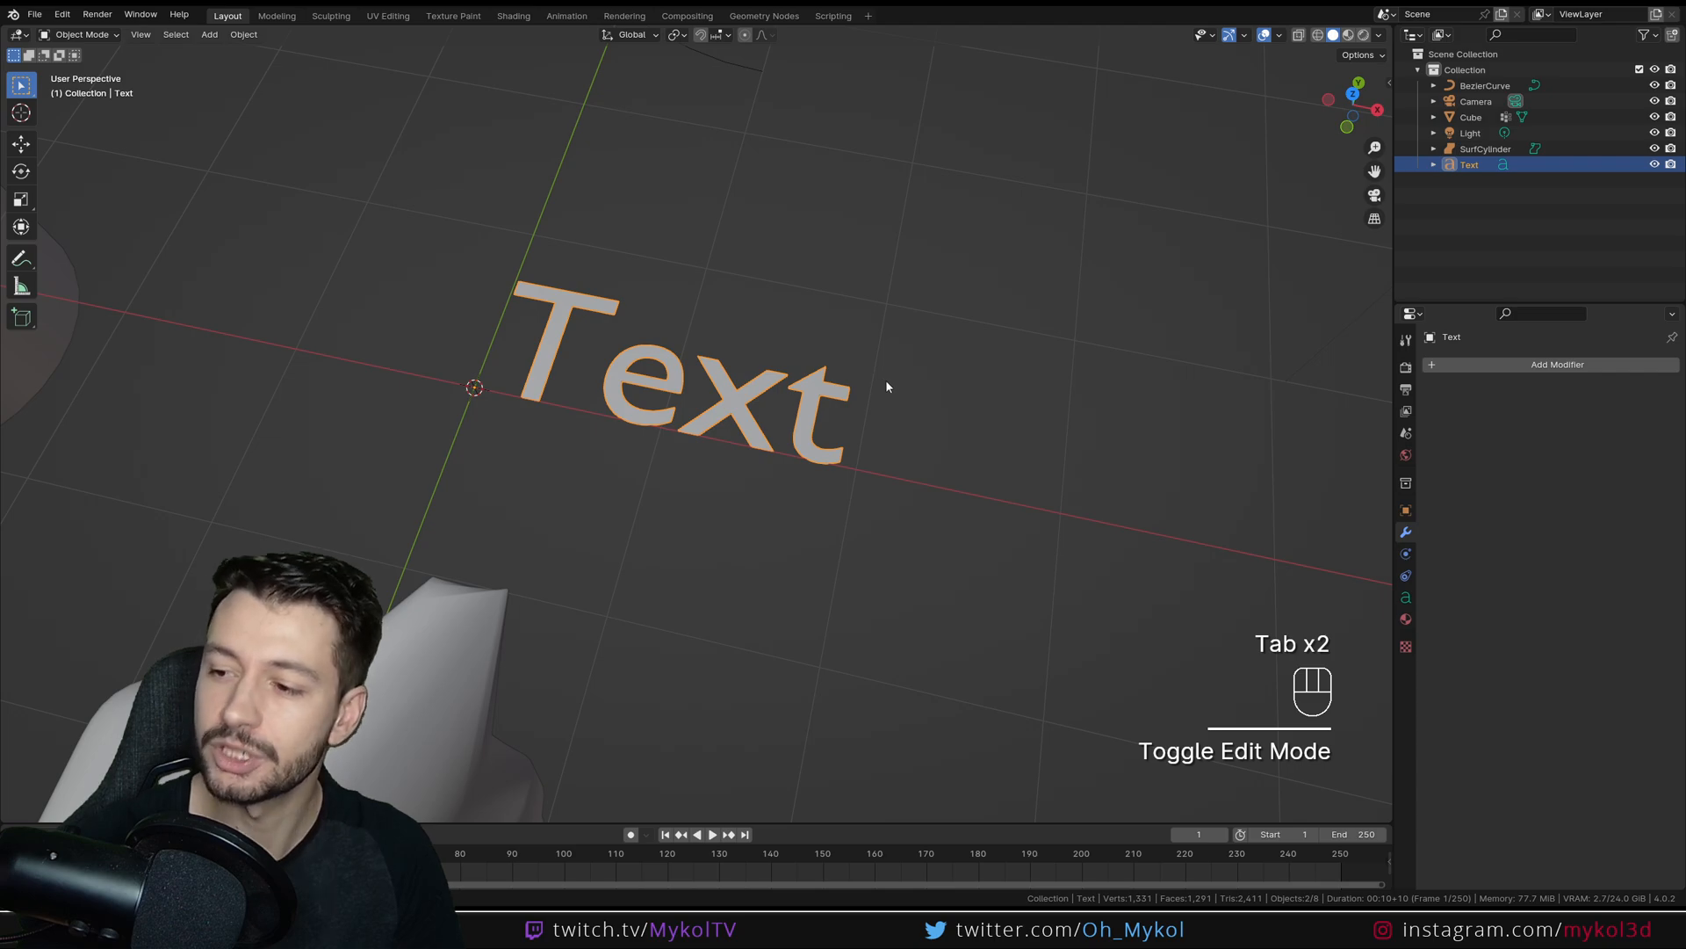
key("Tab")
key("Tab")
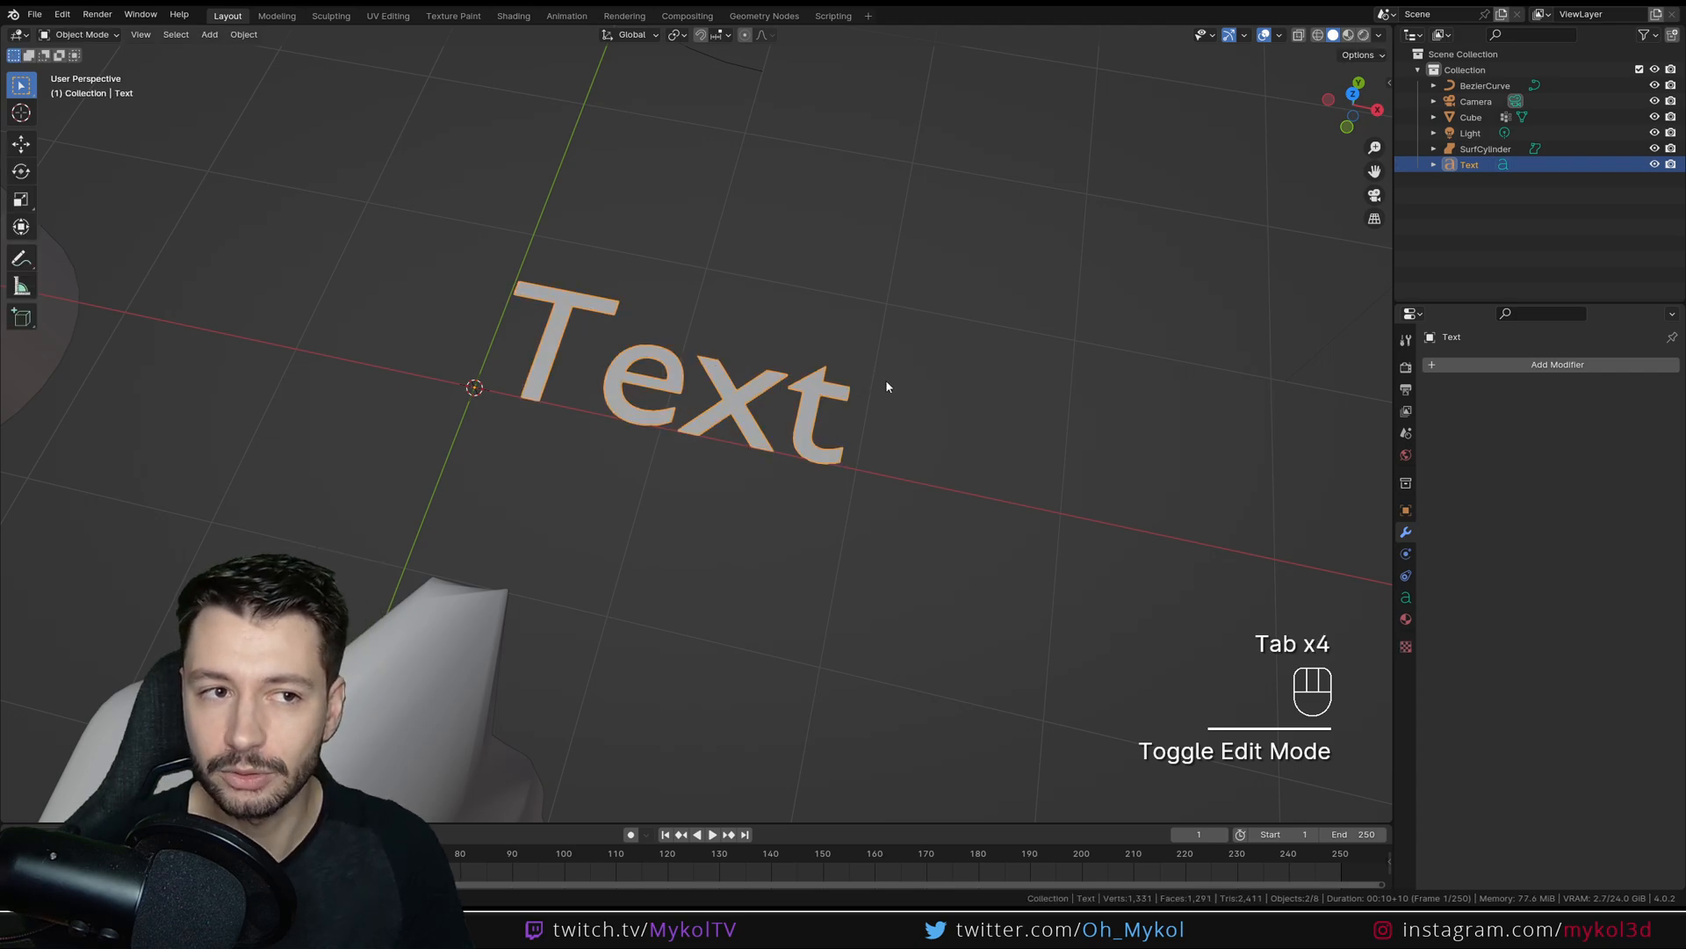
key("Tab")
key("Tab")
In Edit Mode, replace the text object's default word with the presenter's name, and return to Object Mode.
key("Tab")
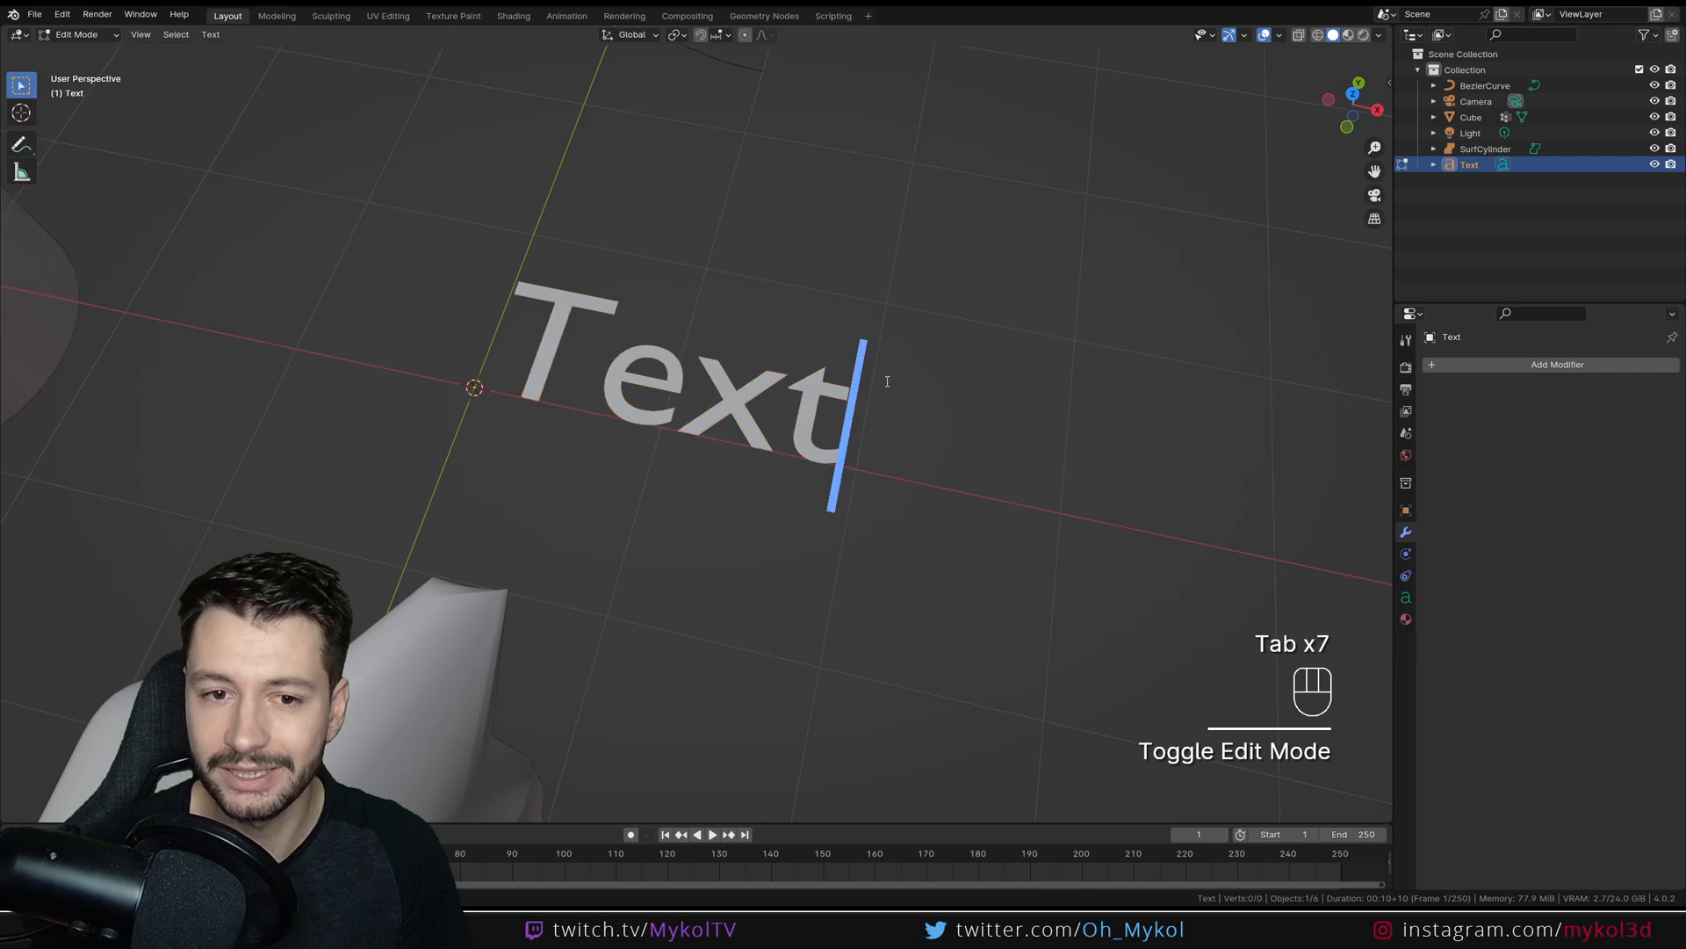
left_click(661, 376)
left_click_drag(612, 362, 744, 380)
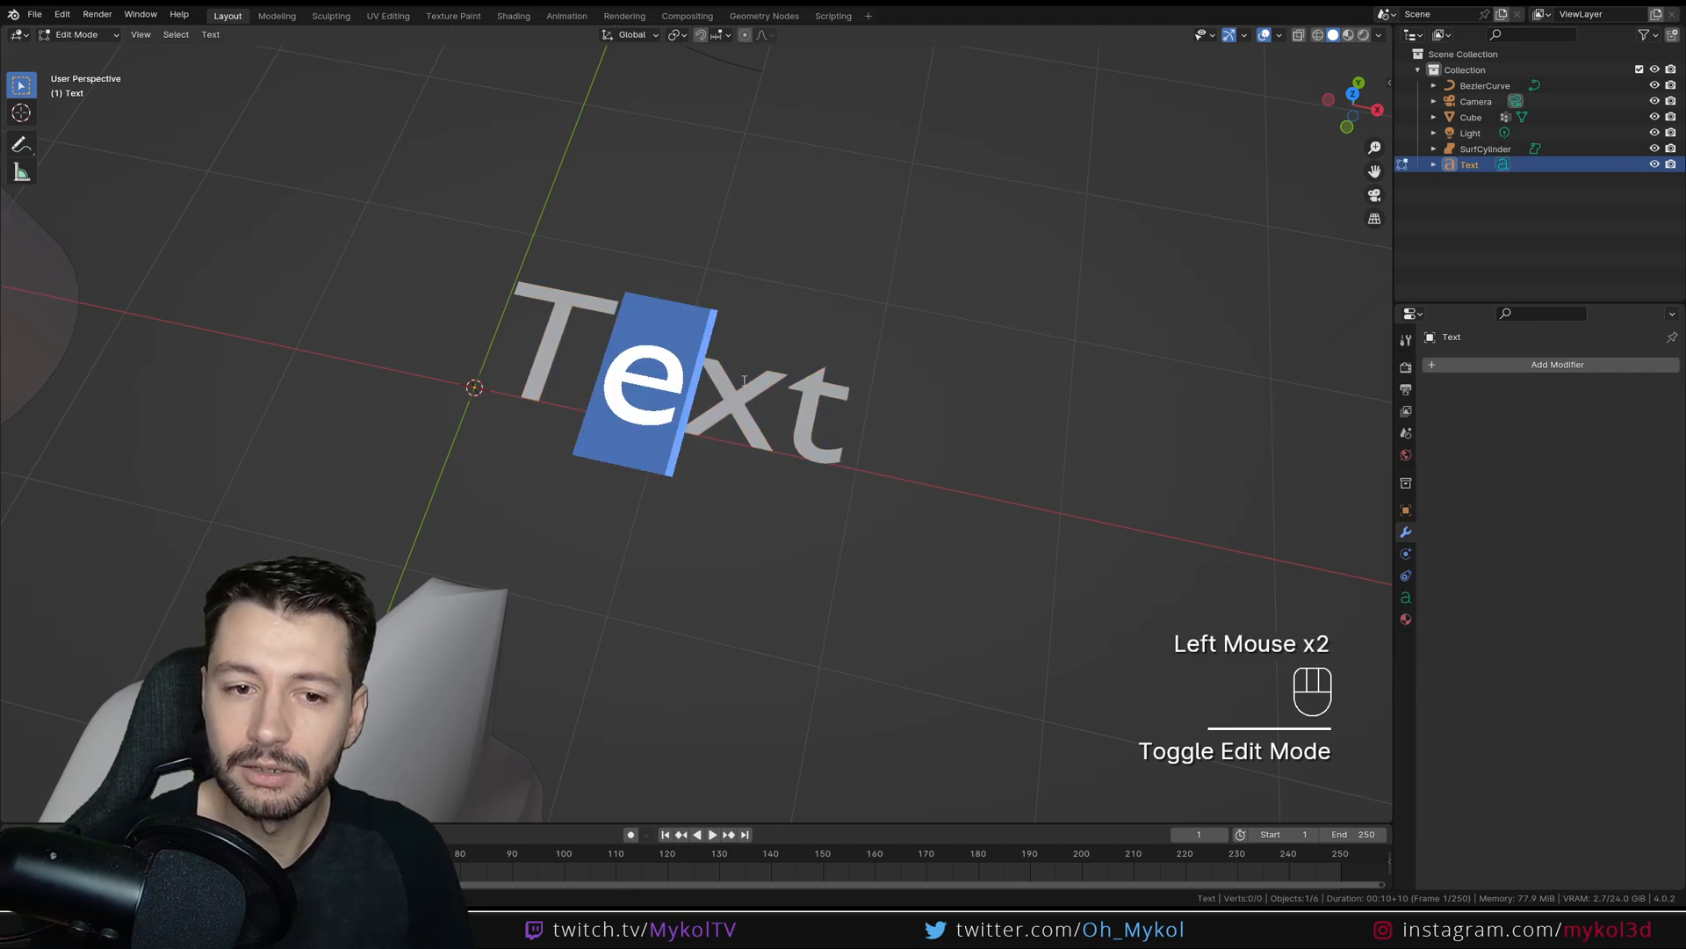
key("BackSpace")
key("Delete")
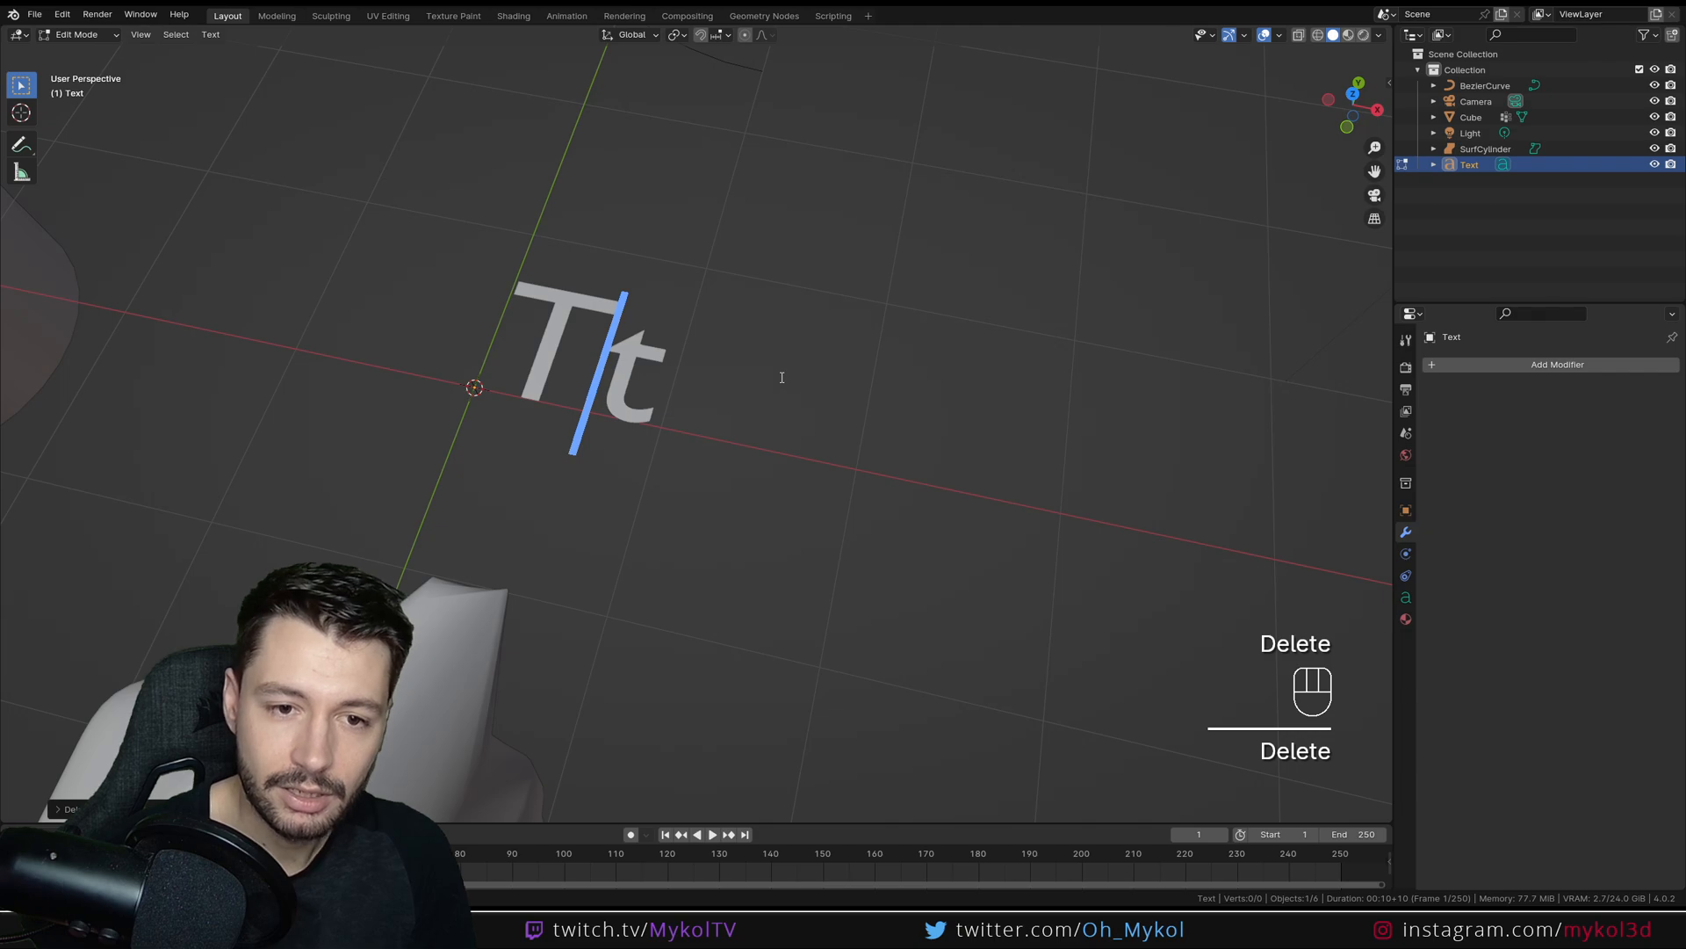
key("Delete")
key("BackSpace")
type("Mykol")
key("Tab")
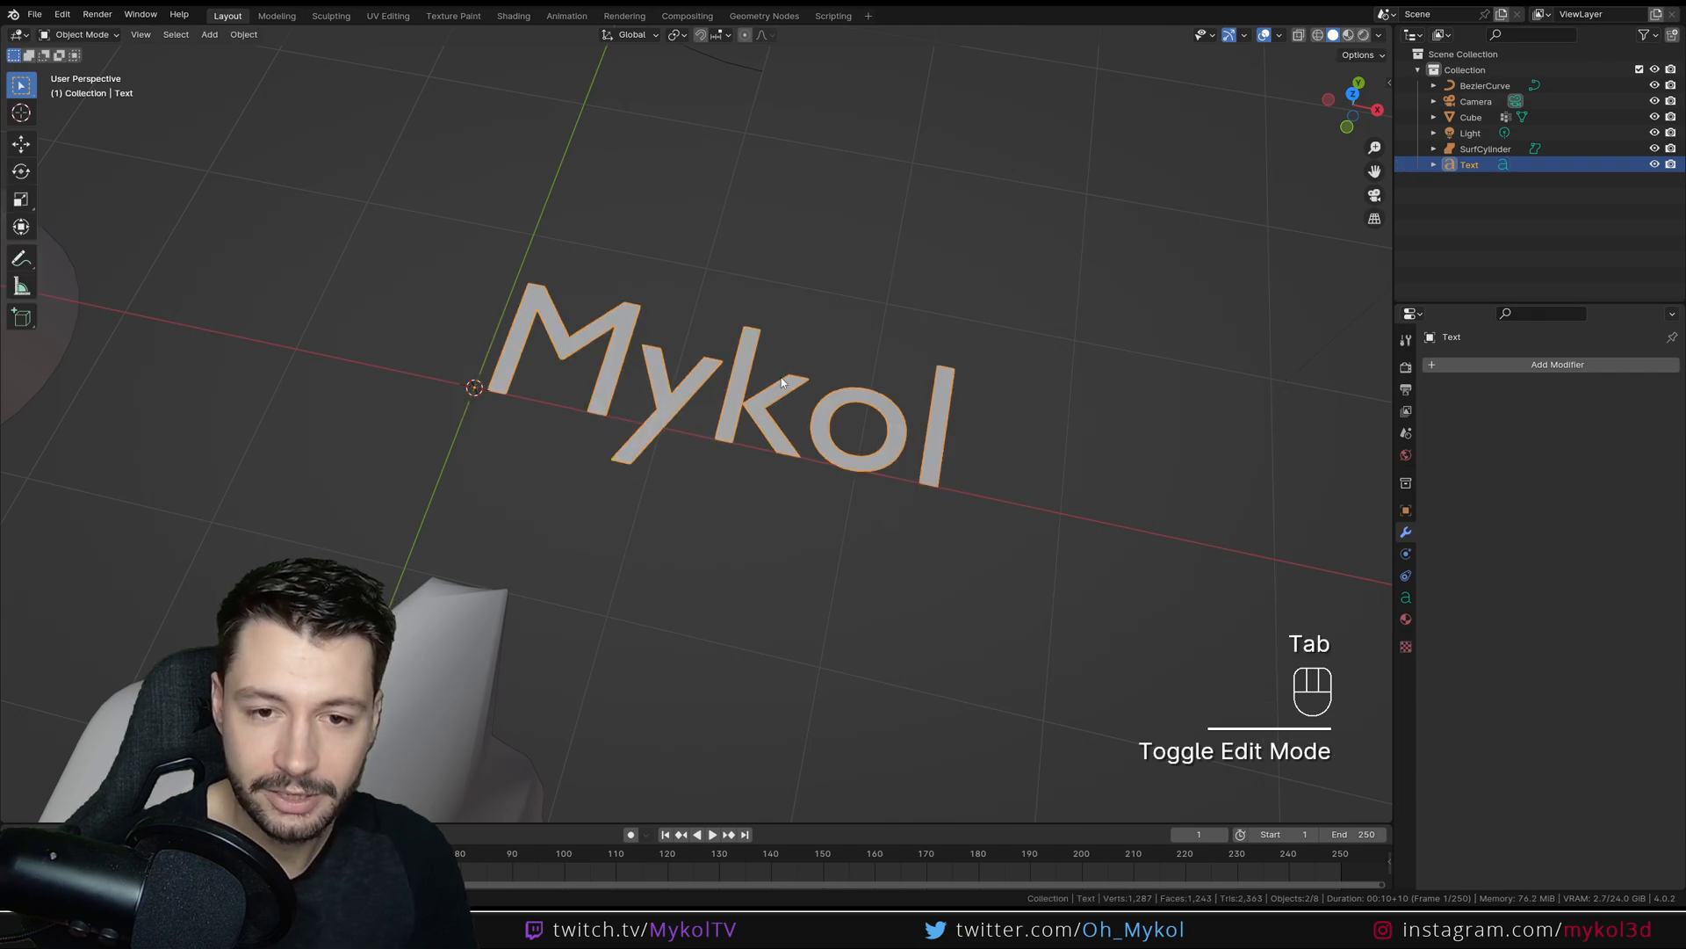
Compare the text object's limited Edit Mode tools with those of Object Mode, ending in Object Mode.
middle_click_drag(765, 372, 554, 301)
scroll(726, 492, "up", 3, "shift")
key("Tab")
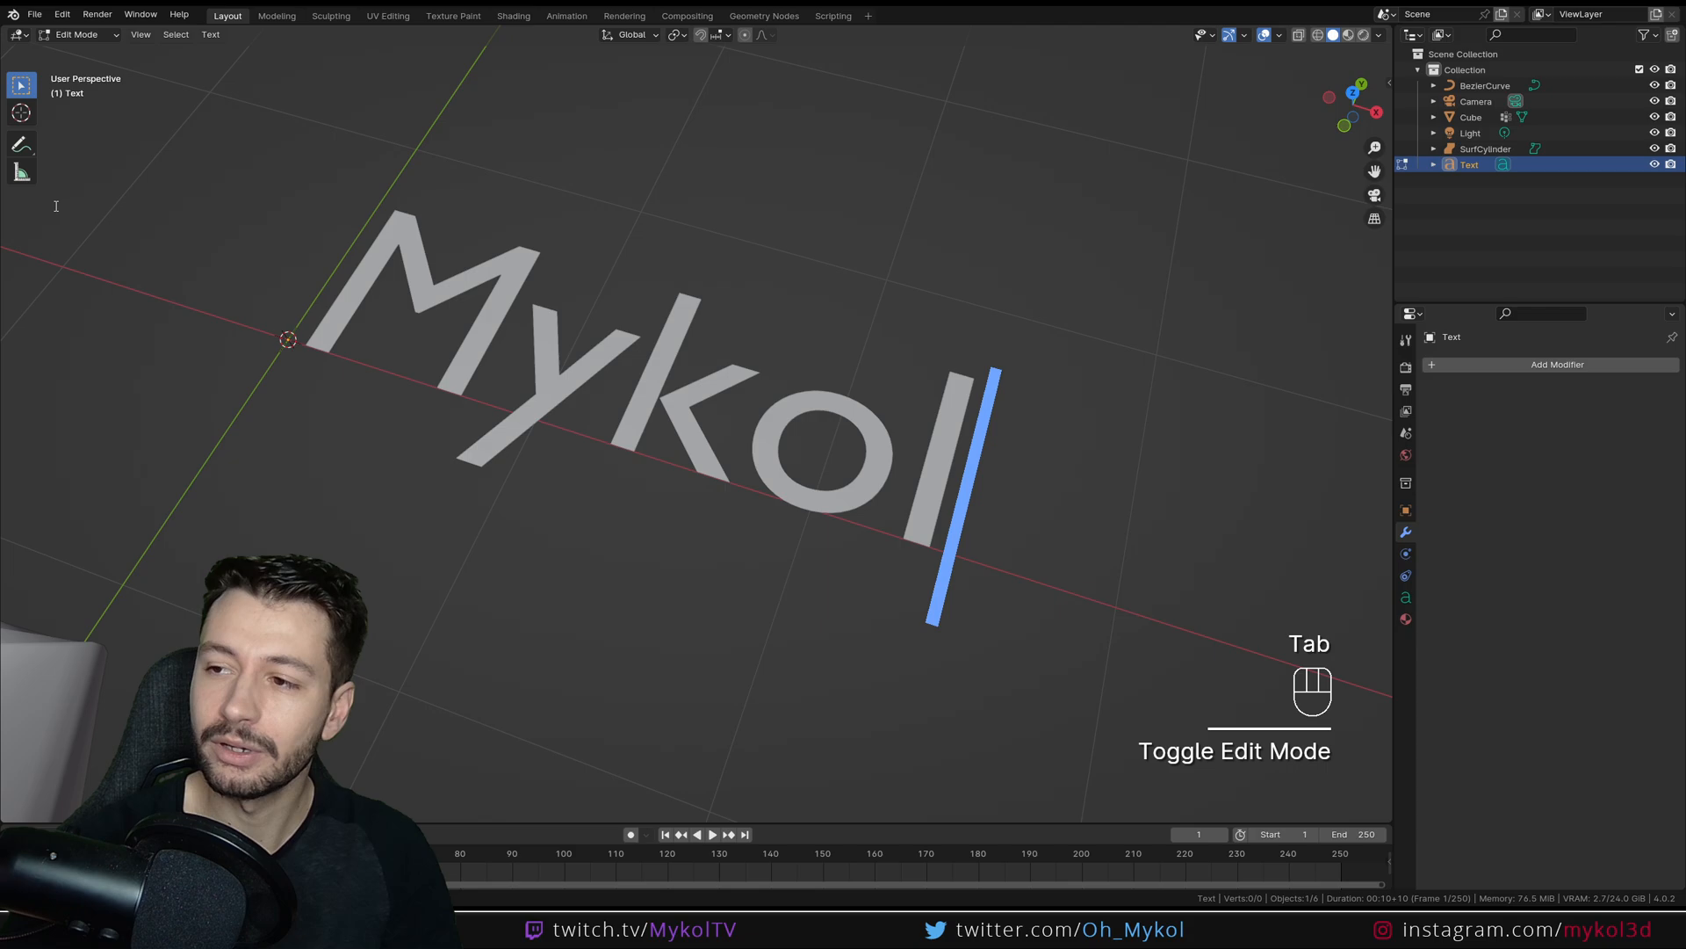
key("Tab")
middle_click_drag(328, 301, 593, 359)
key("Tab")
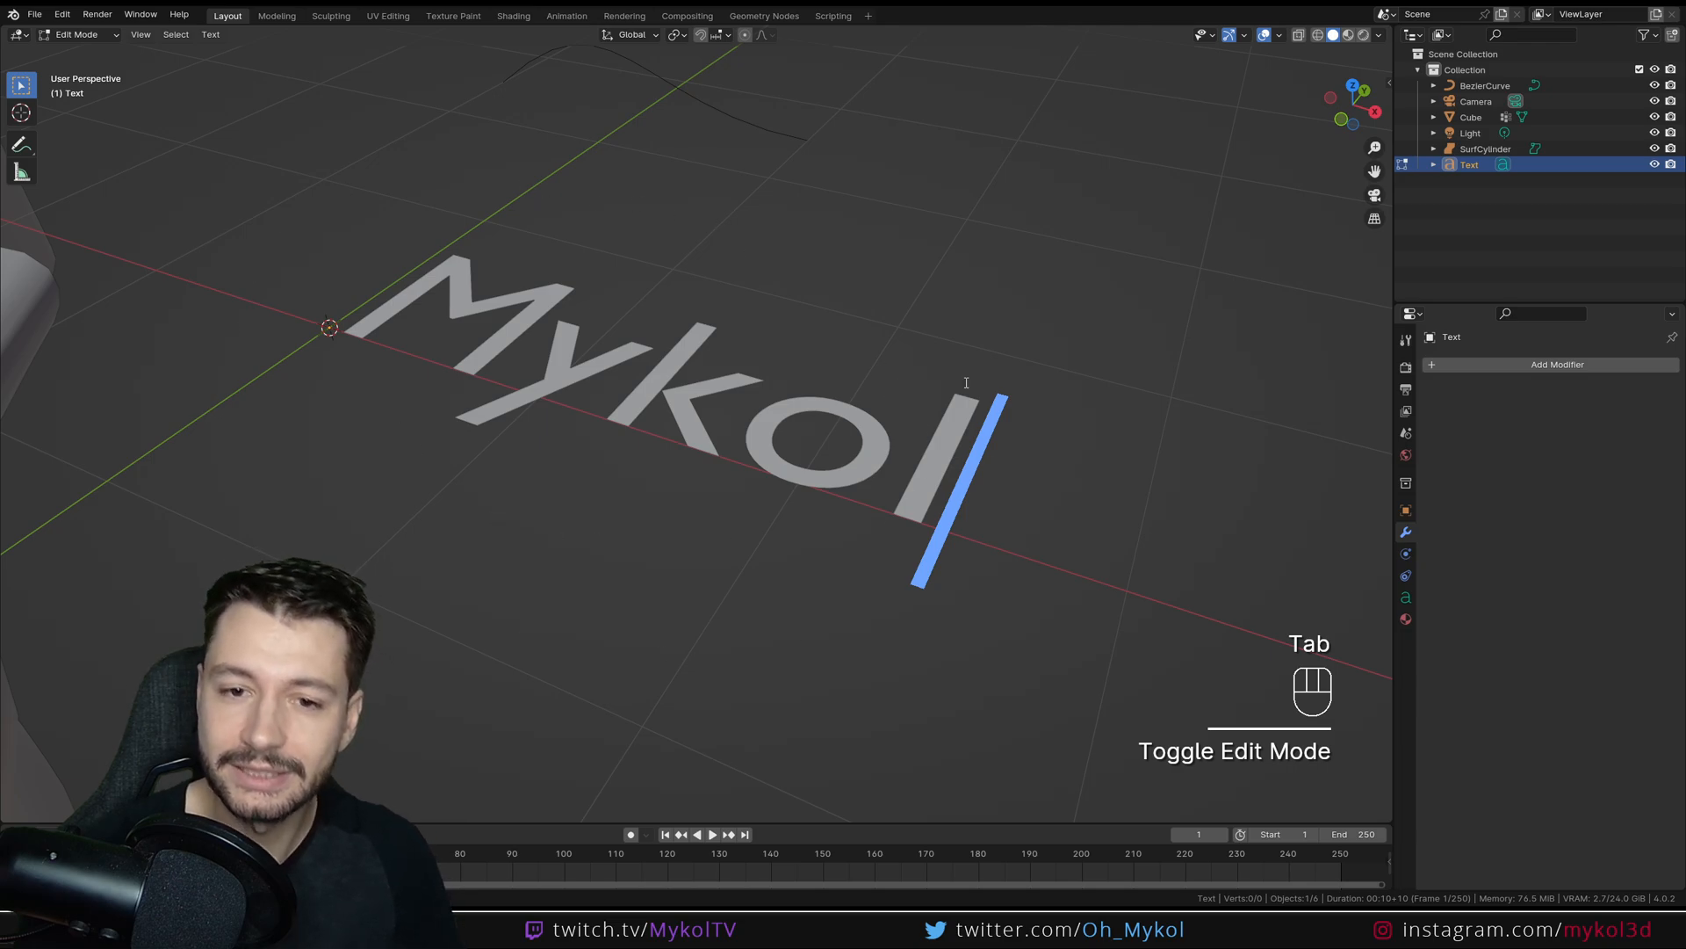
key("Tab")
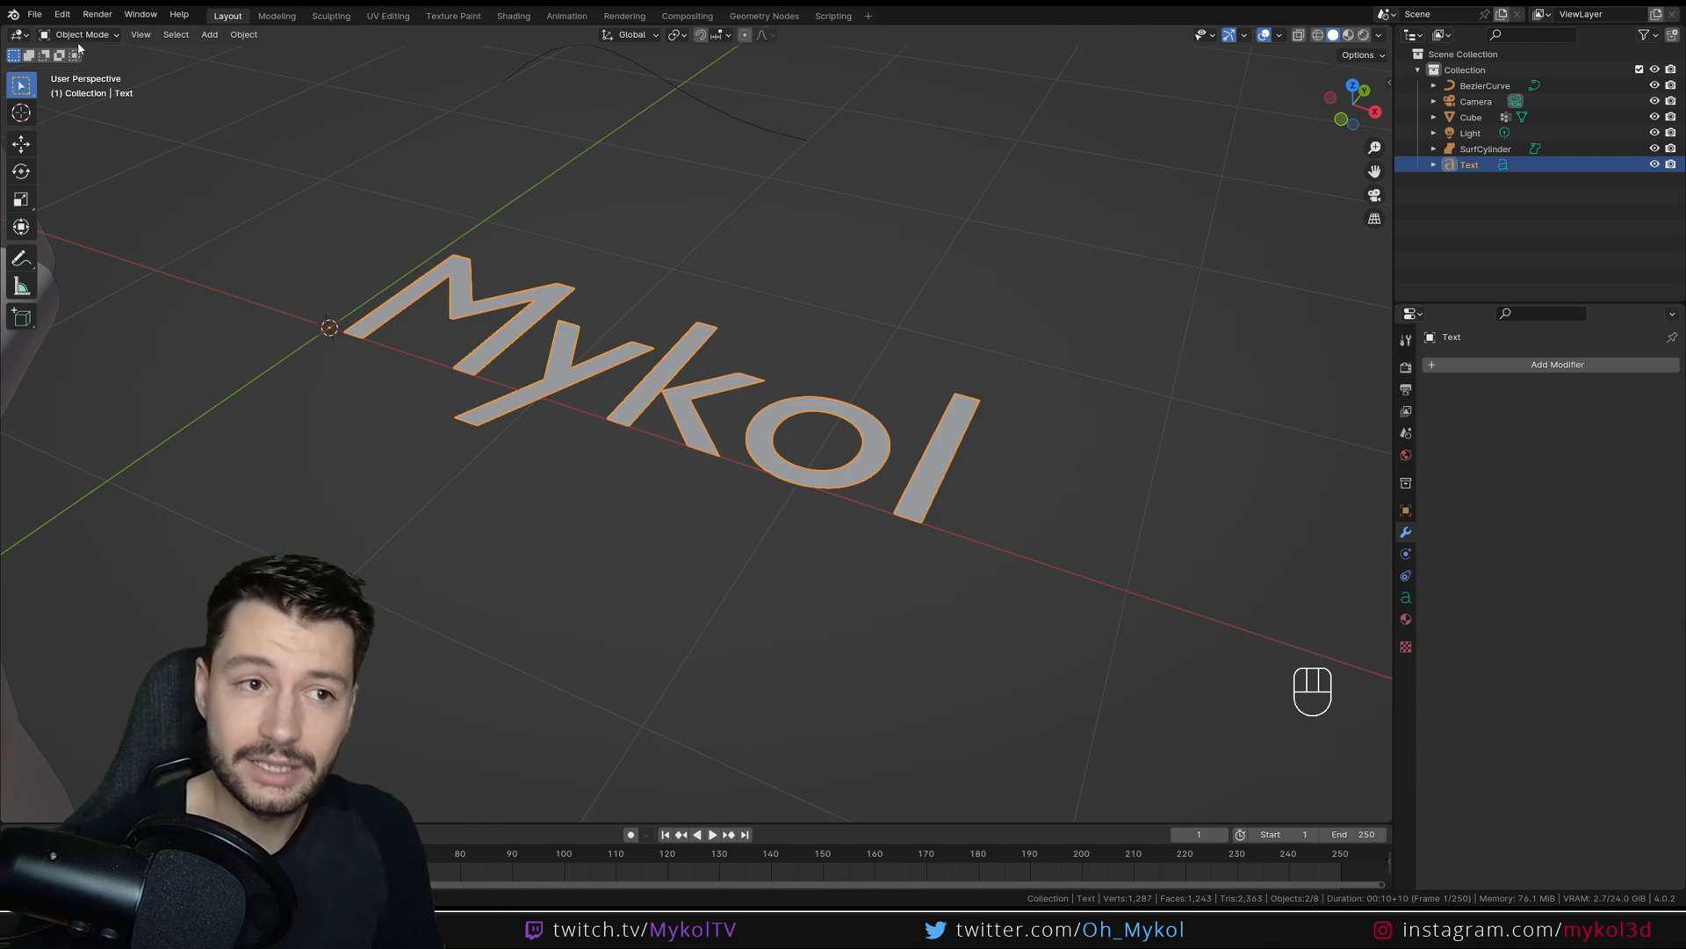
Convert the selected text object to a mesh.
left_click(252, 37)
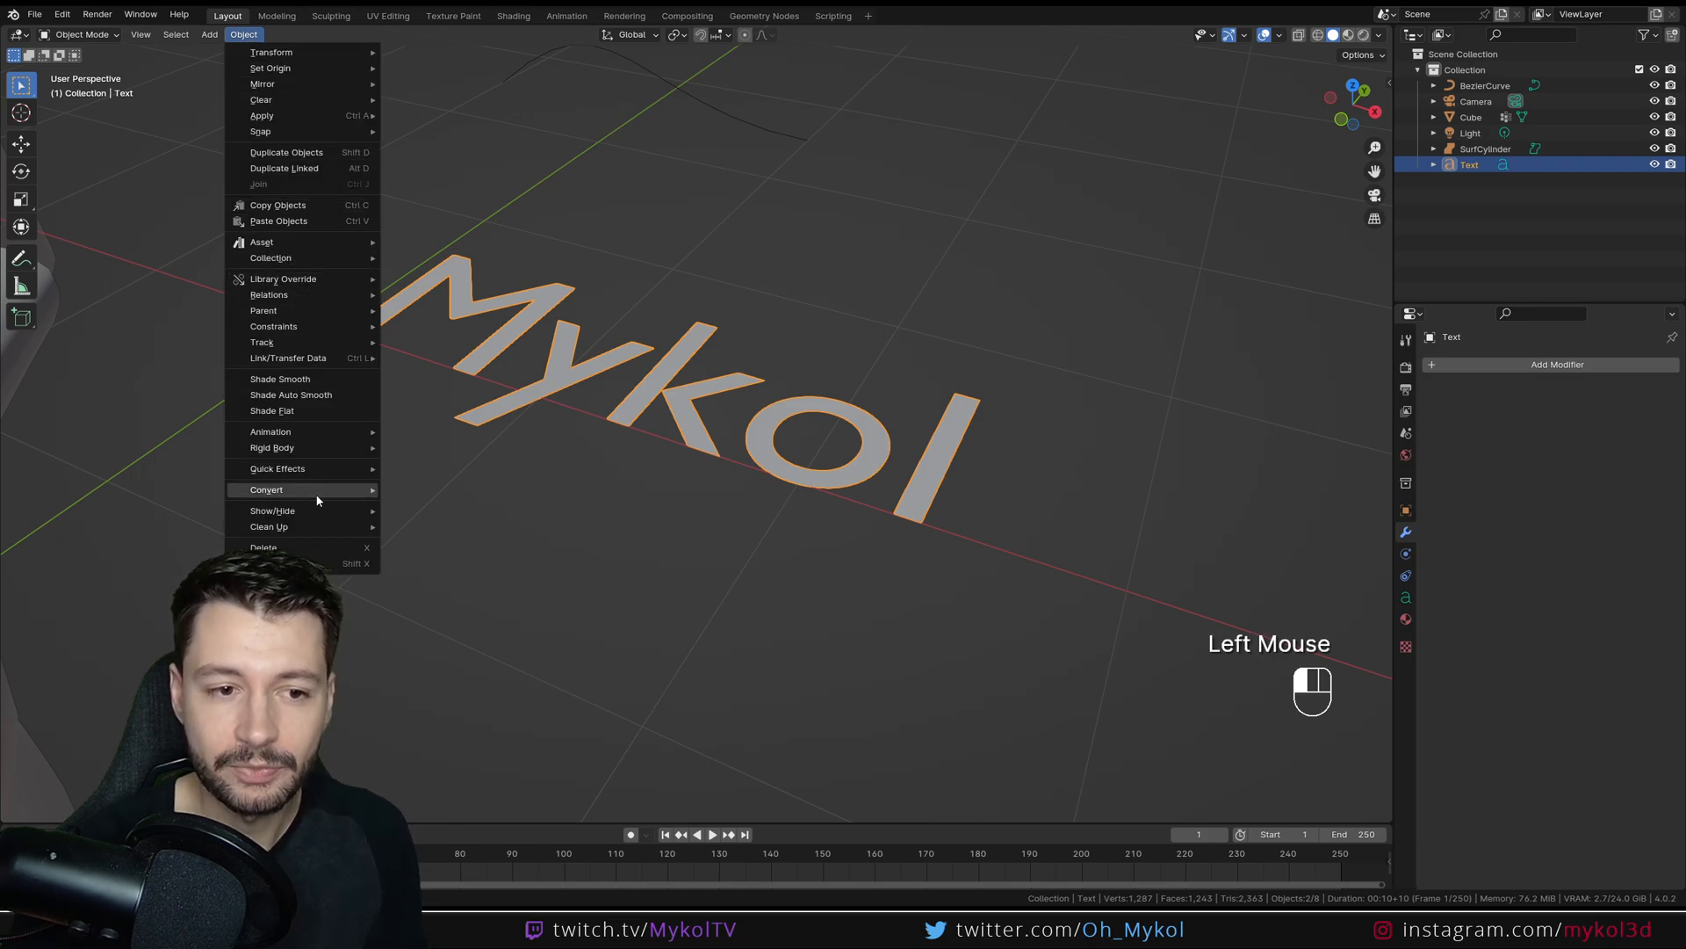
mouse_move(348, 497)
left_click(416, 506)
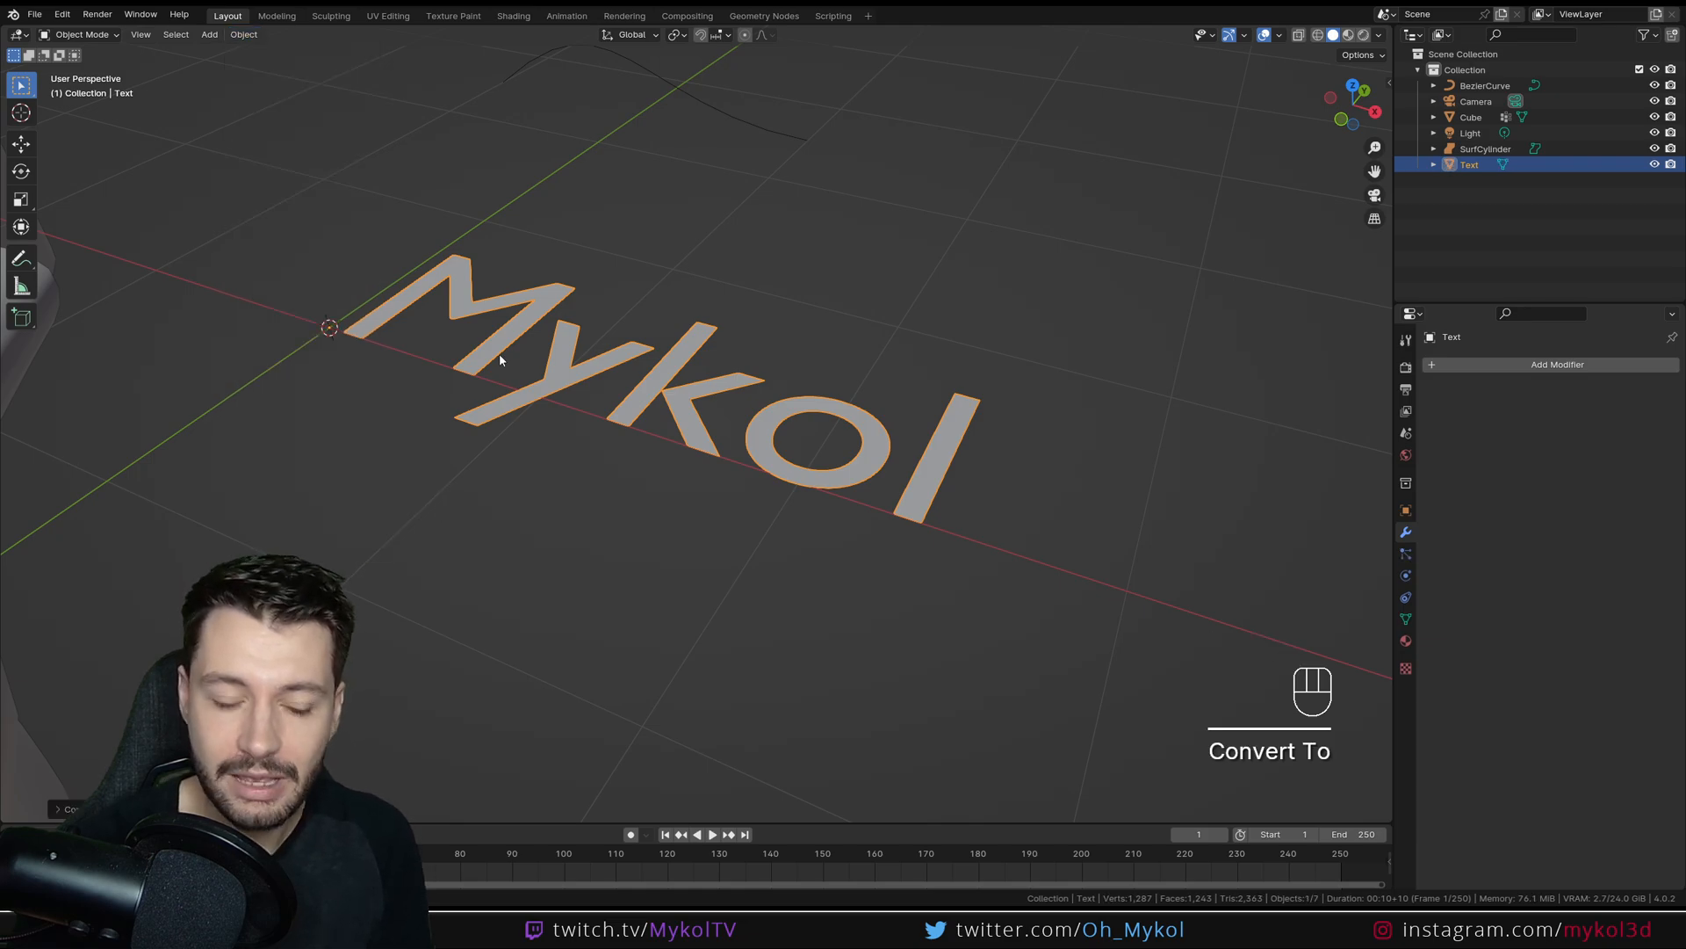
Examine the modes offered for the converted text and its mesh geometry in Edit Mode, and return to Object Mode.
left_click(79, 34)
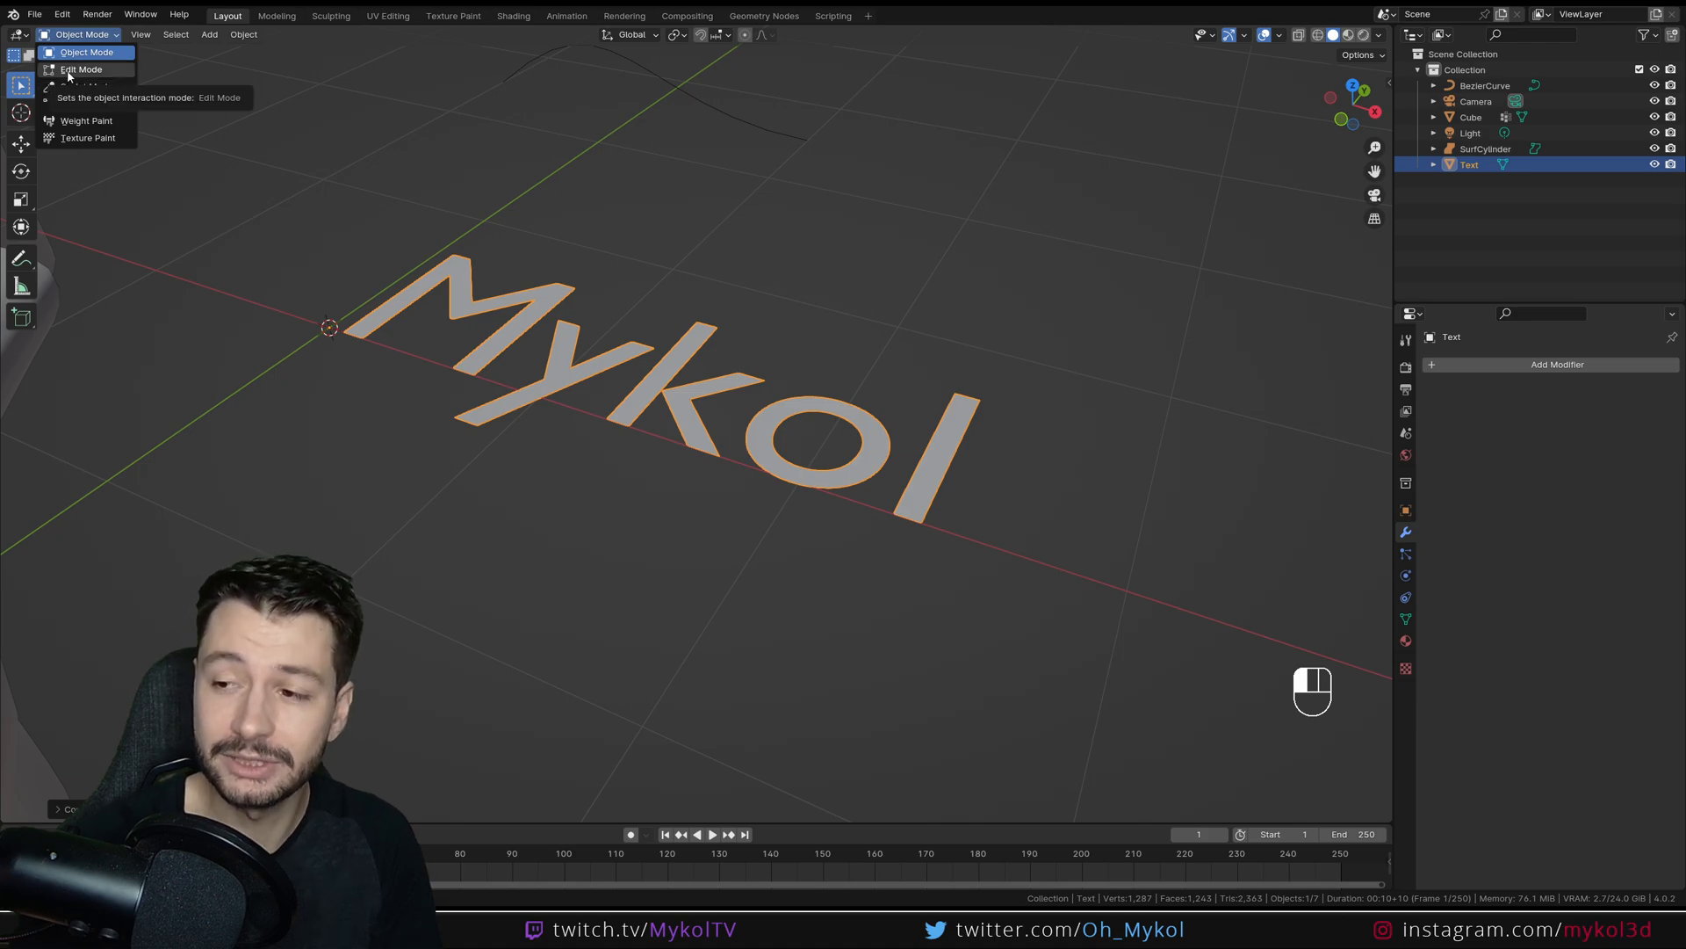
left_click(68, 72)
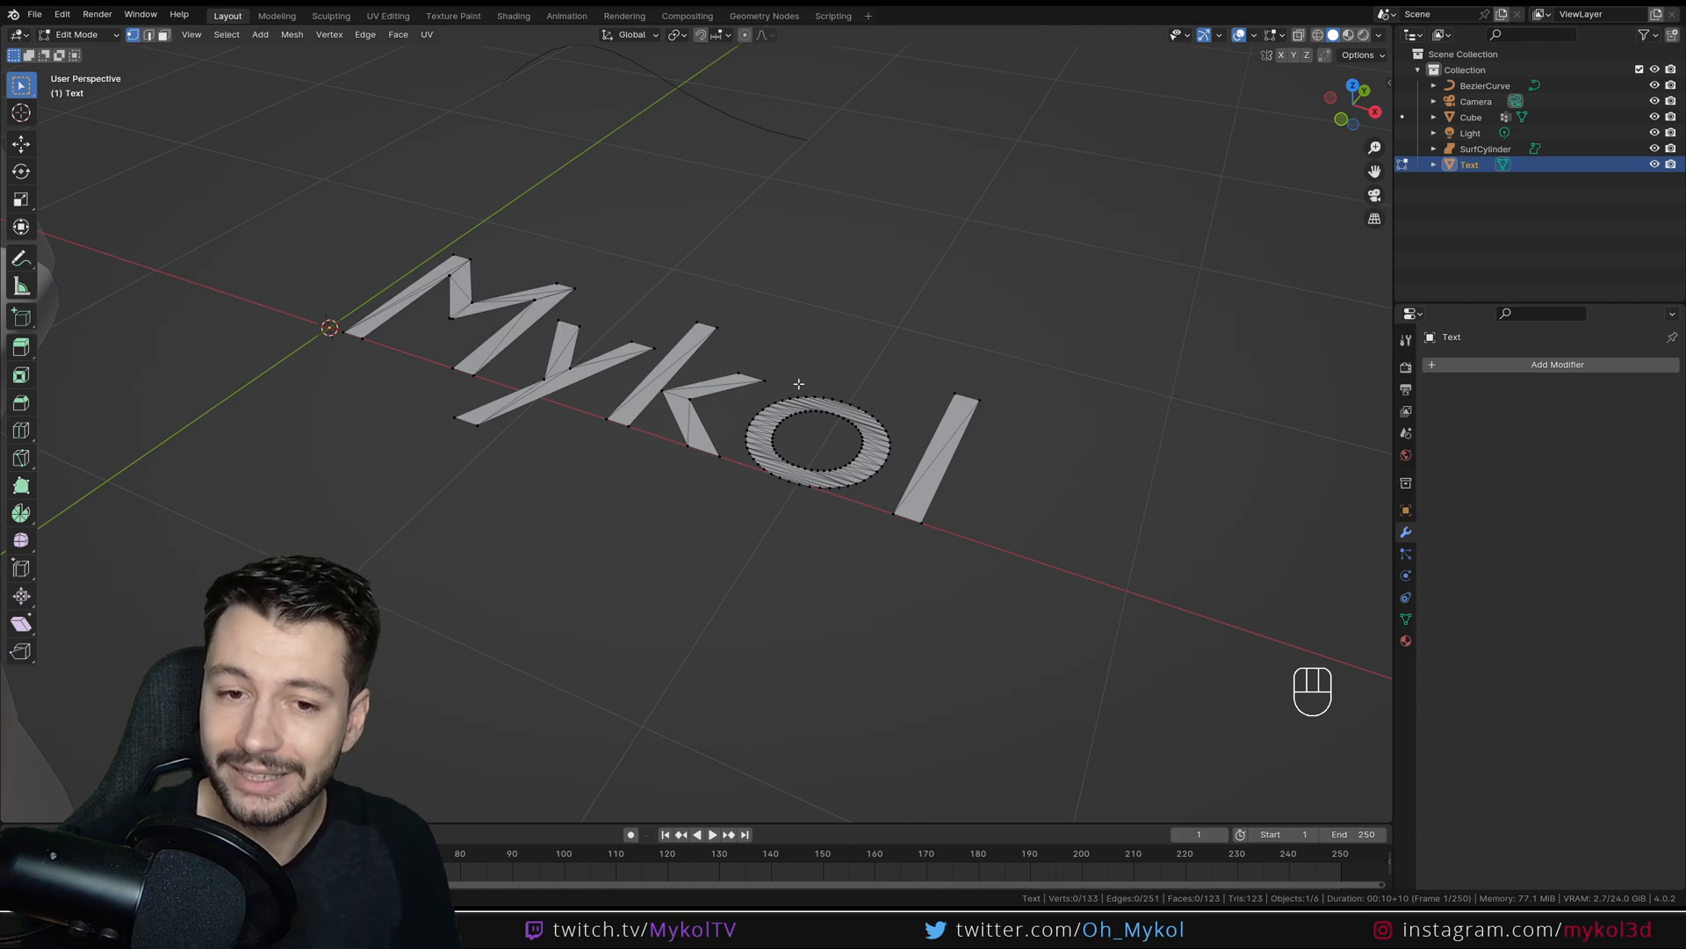
left_click(78, 34)
left_click(79, 48)
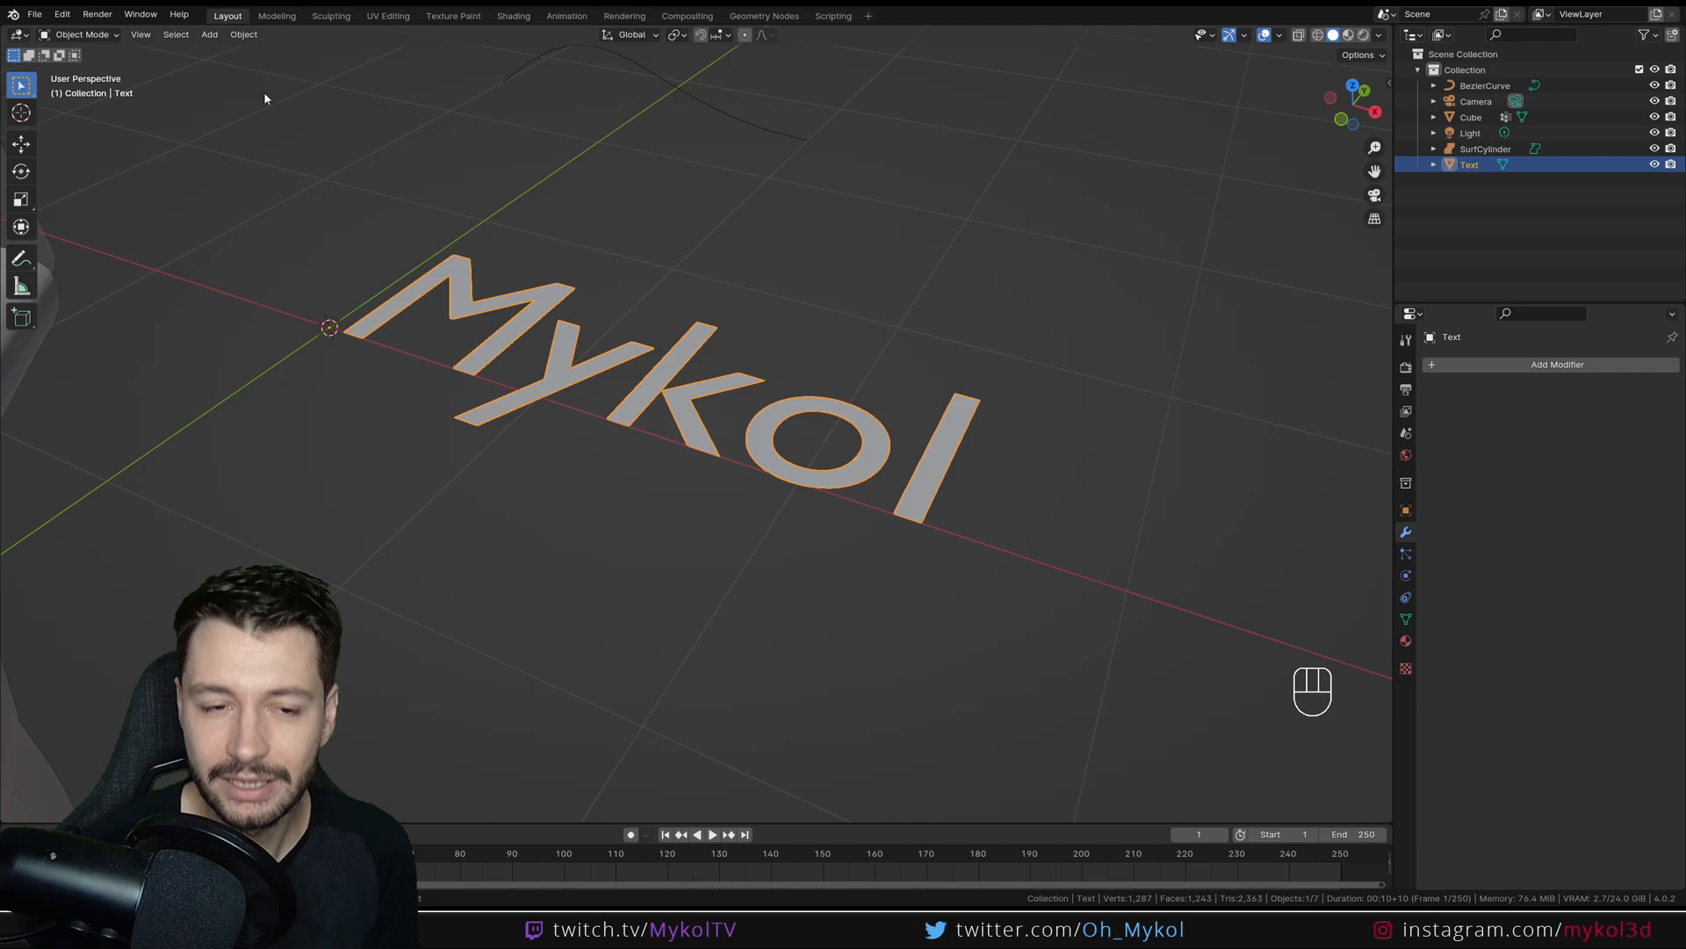
Review the addable object types, select the camera, Bezier curve, light, surface cylinder and text in turn, and check the text's available modes.
key("shift+a")
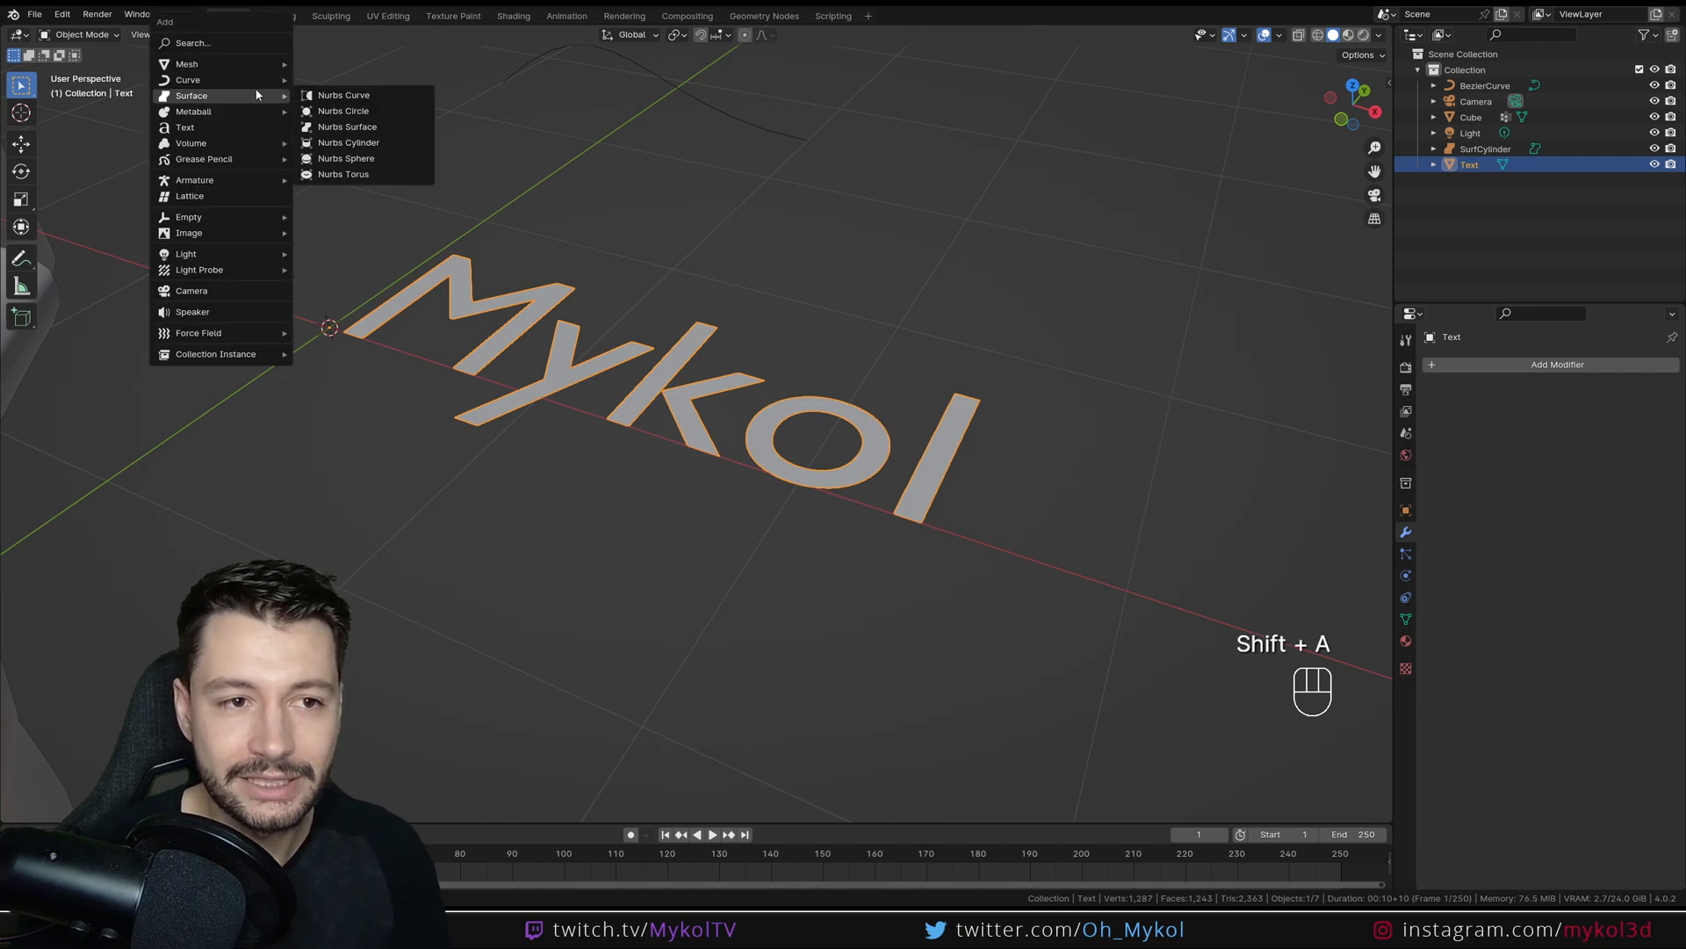
mouse_move(197, 70)
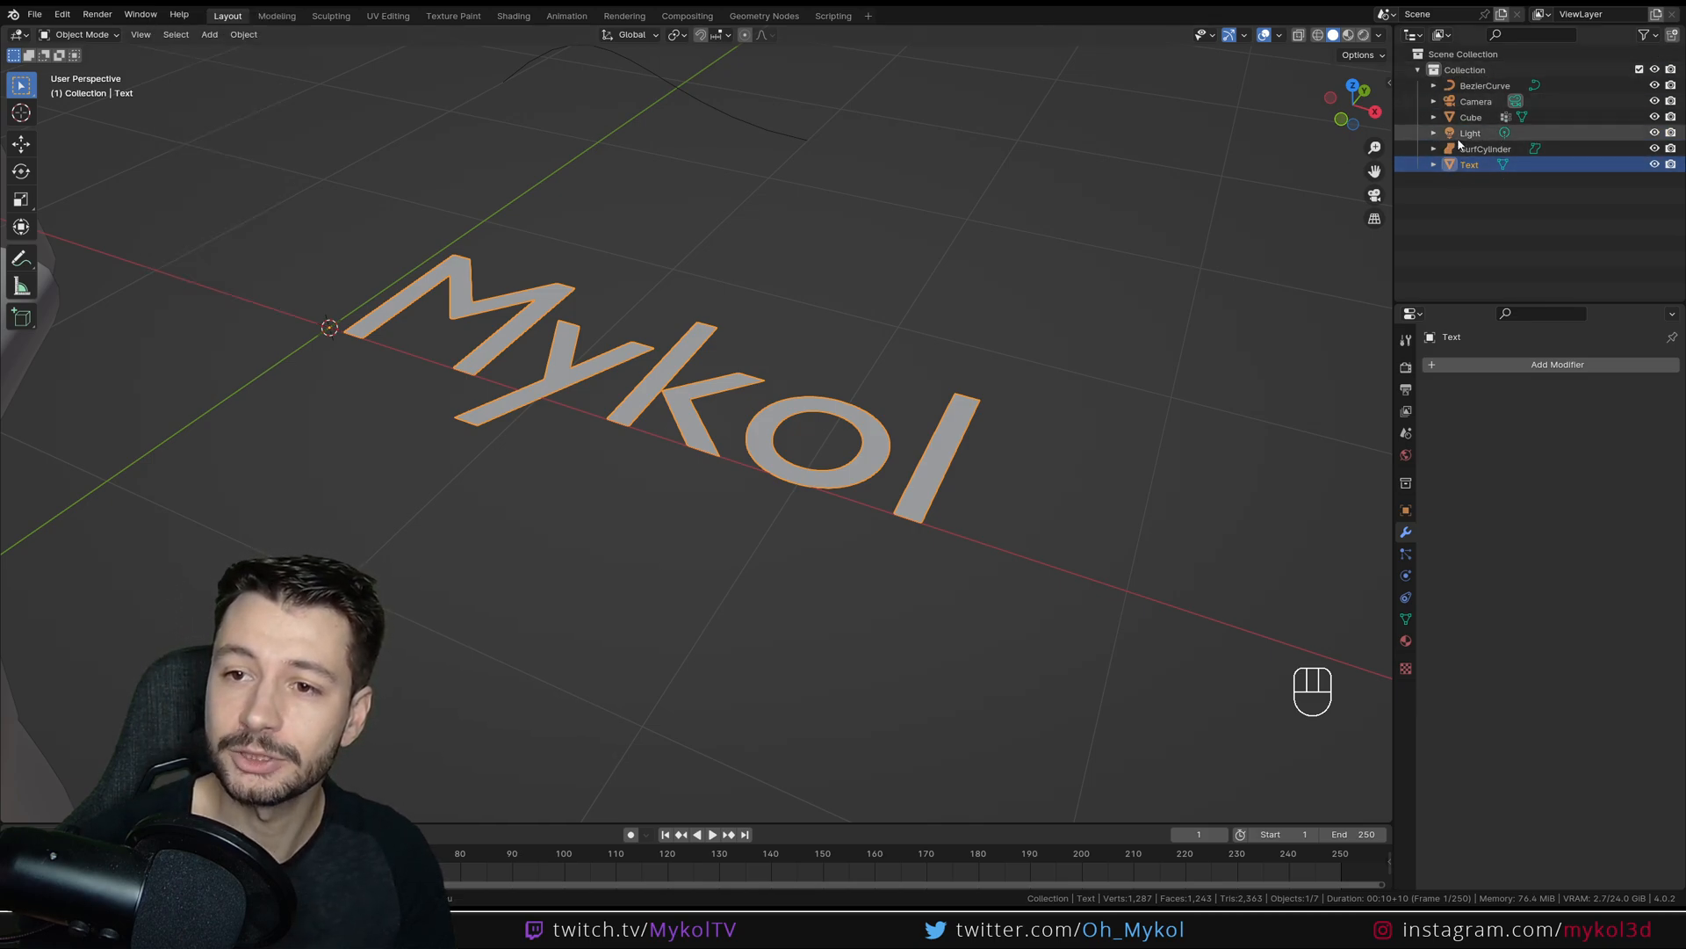
left_click(1499, 208)
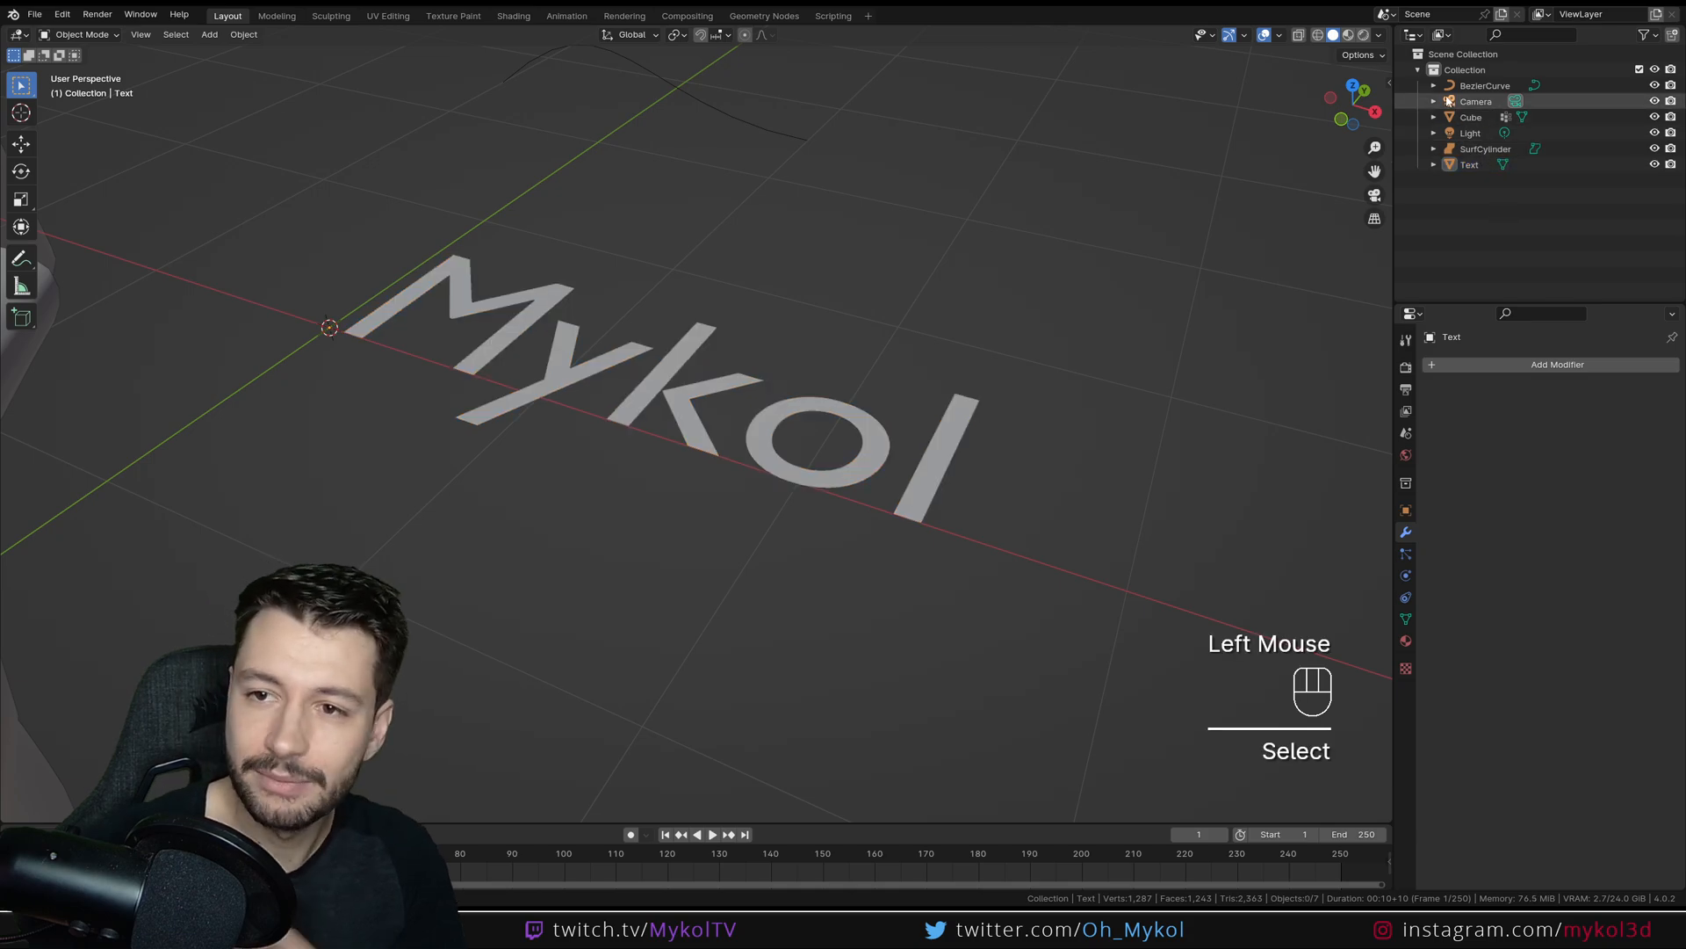
left_click(1450, 102)
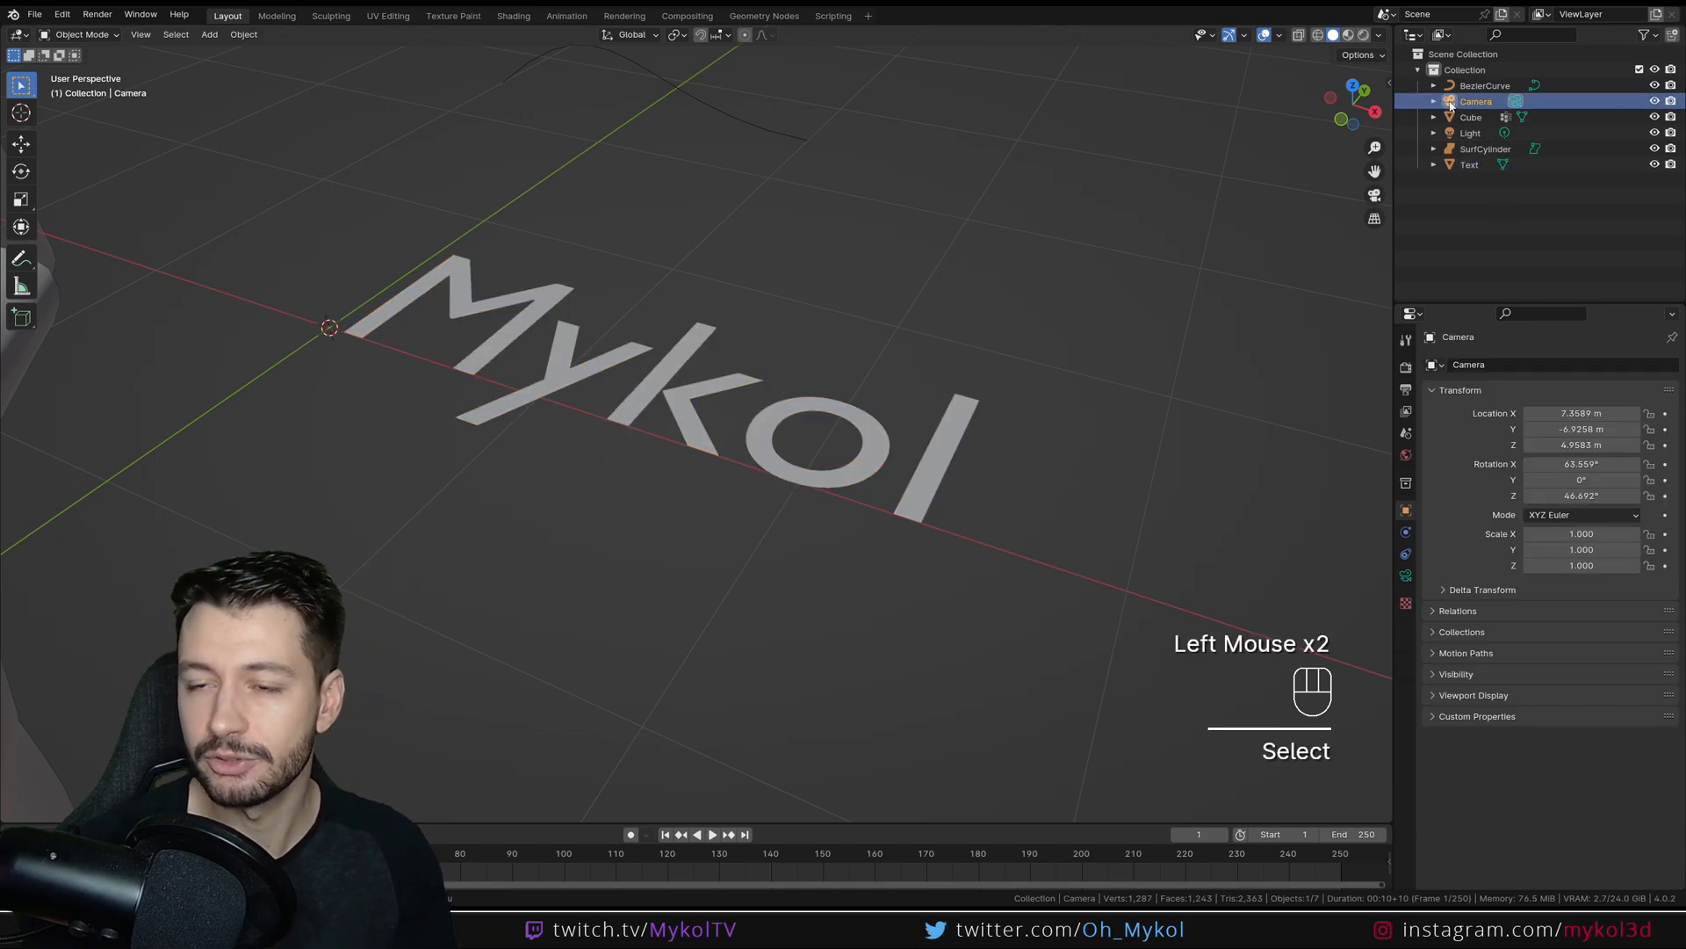
left_click(1450, 86)
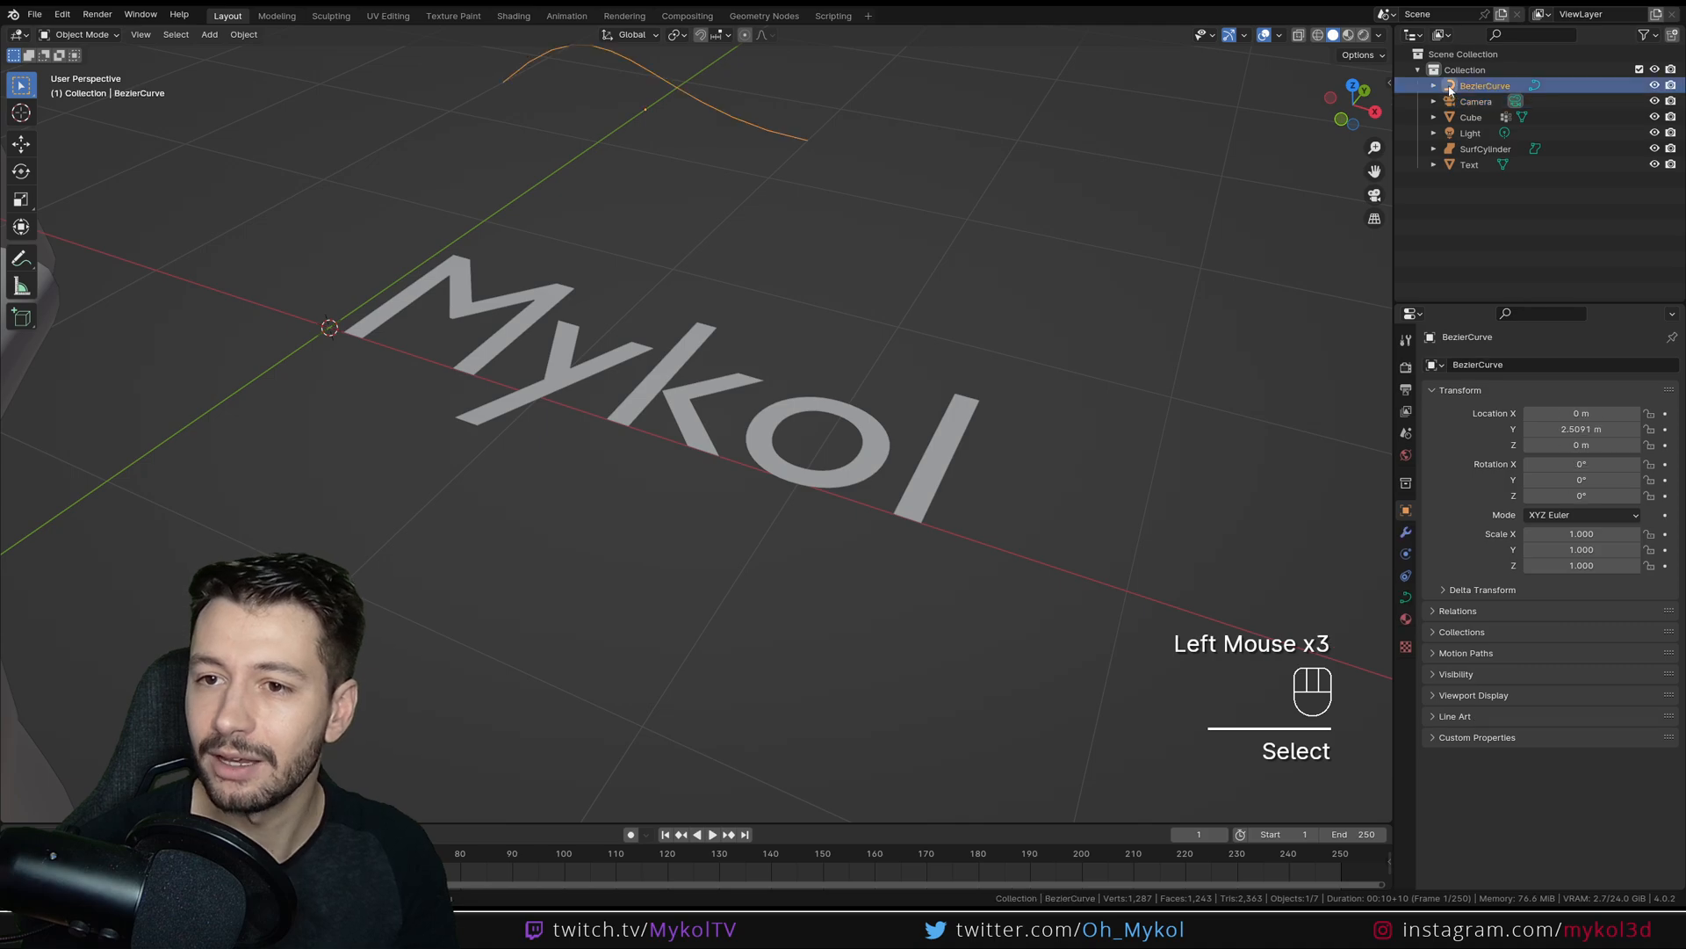
left_click(1456, 133)
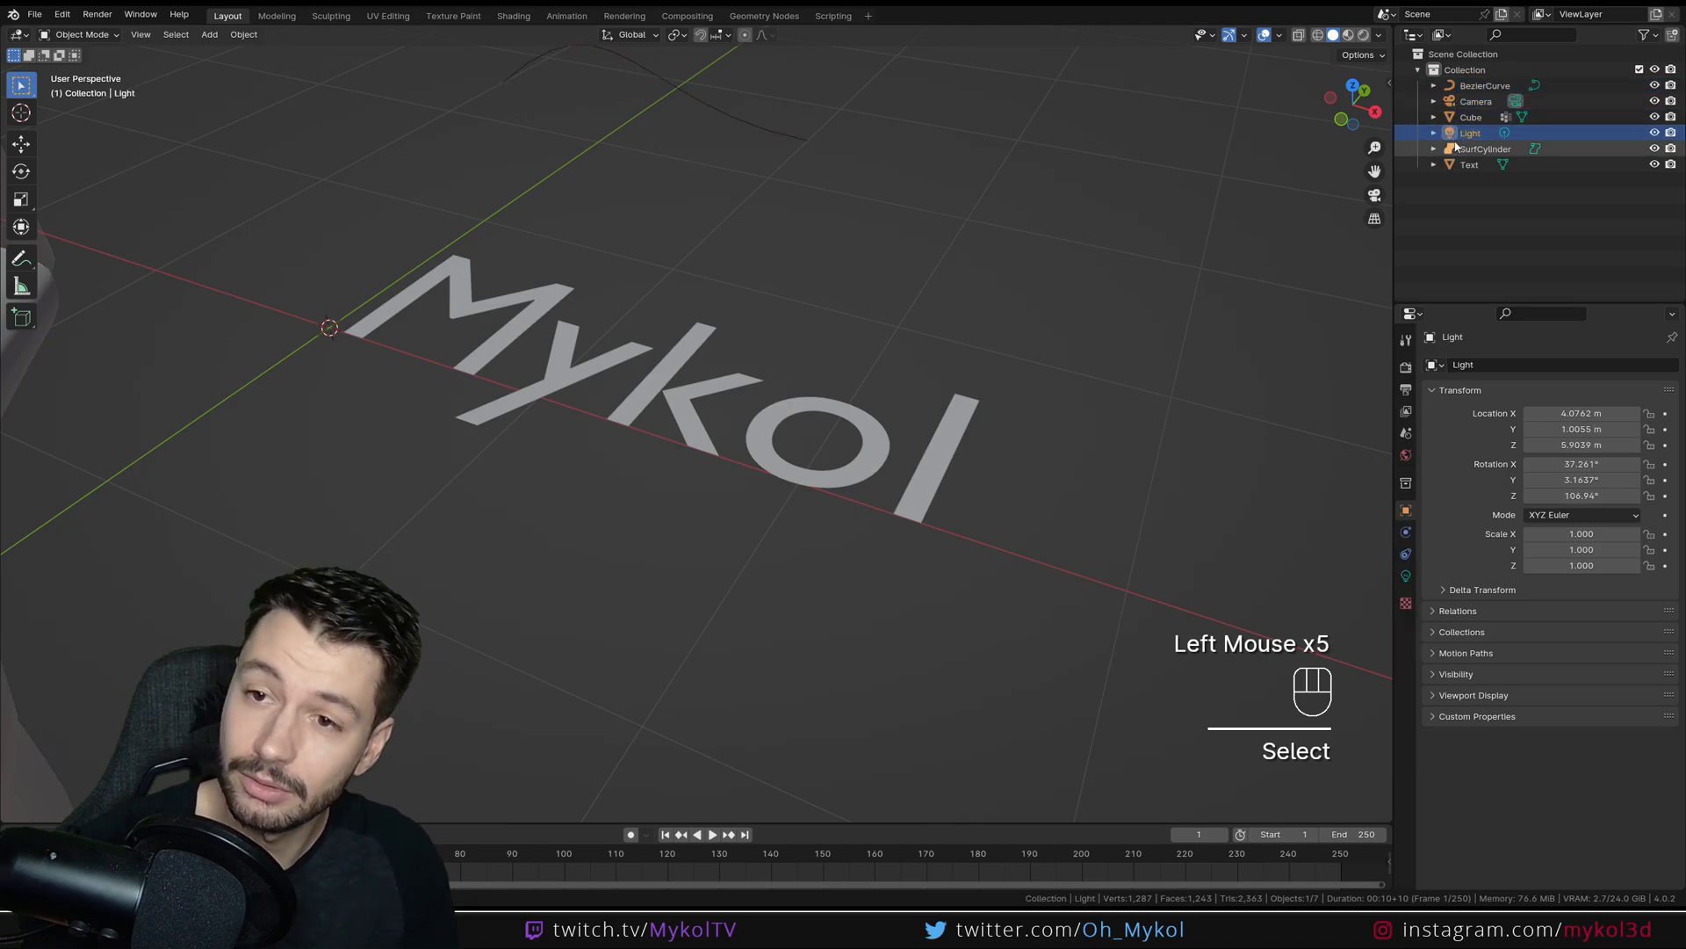
left_click(1460, 150)
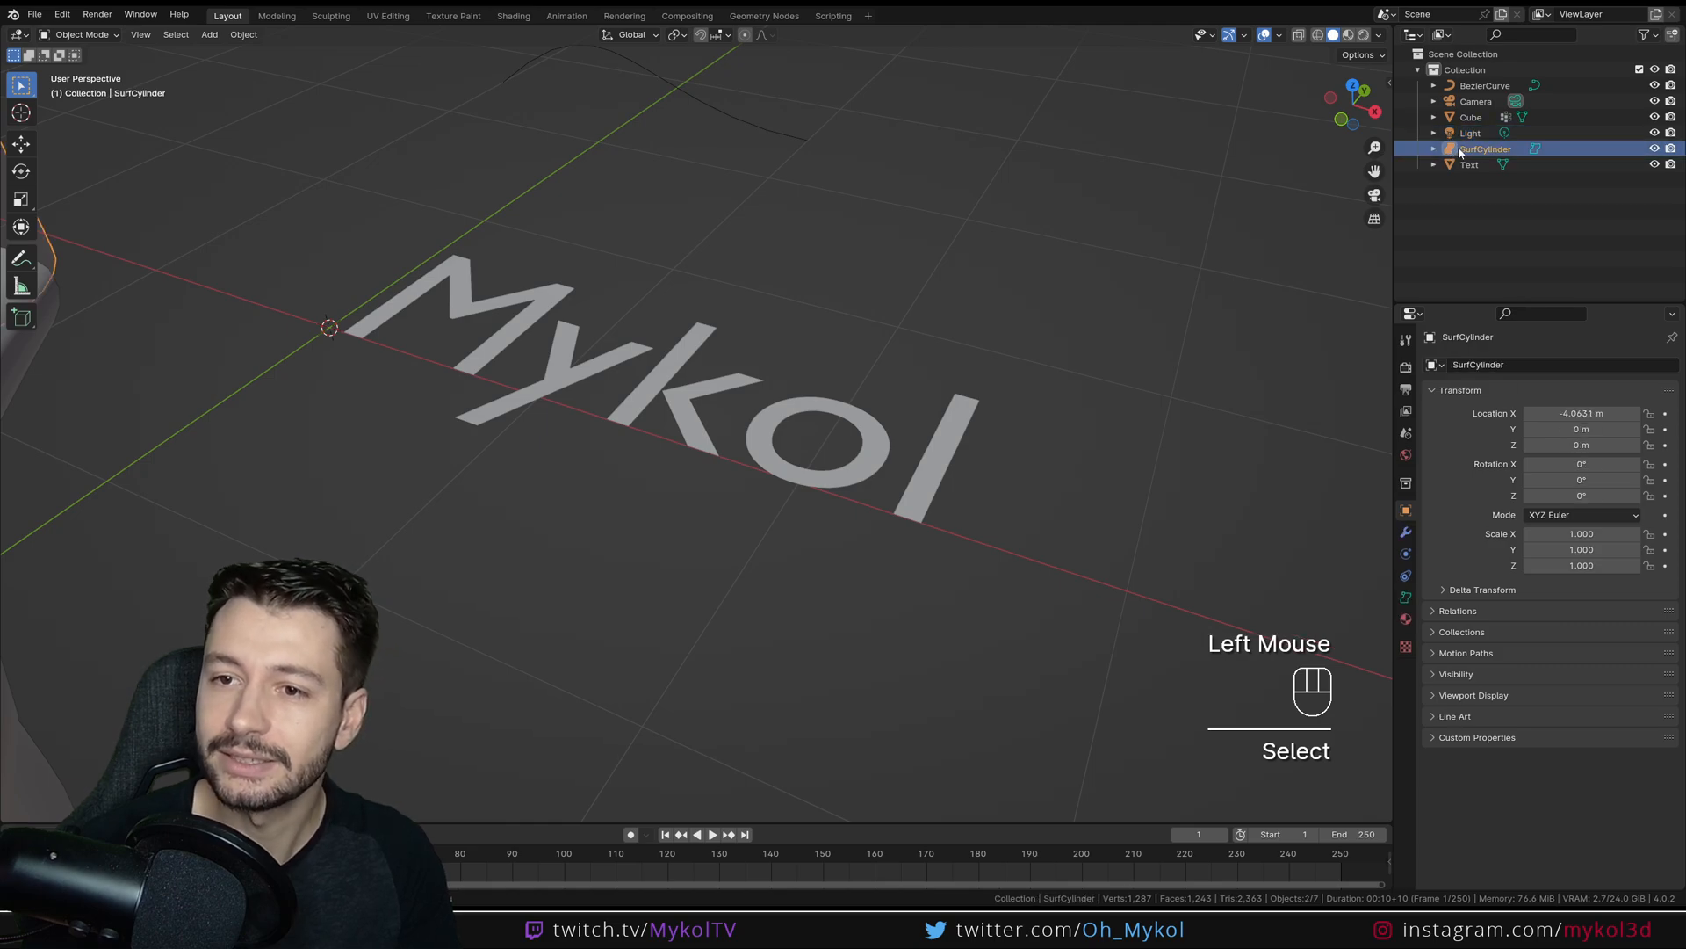
left_click(1462, 165)
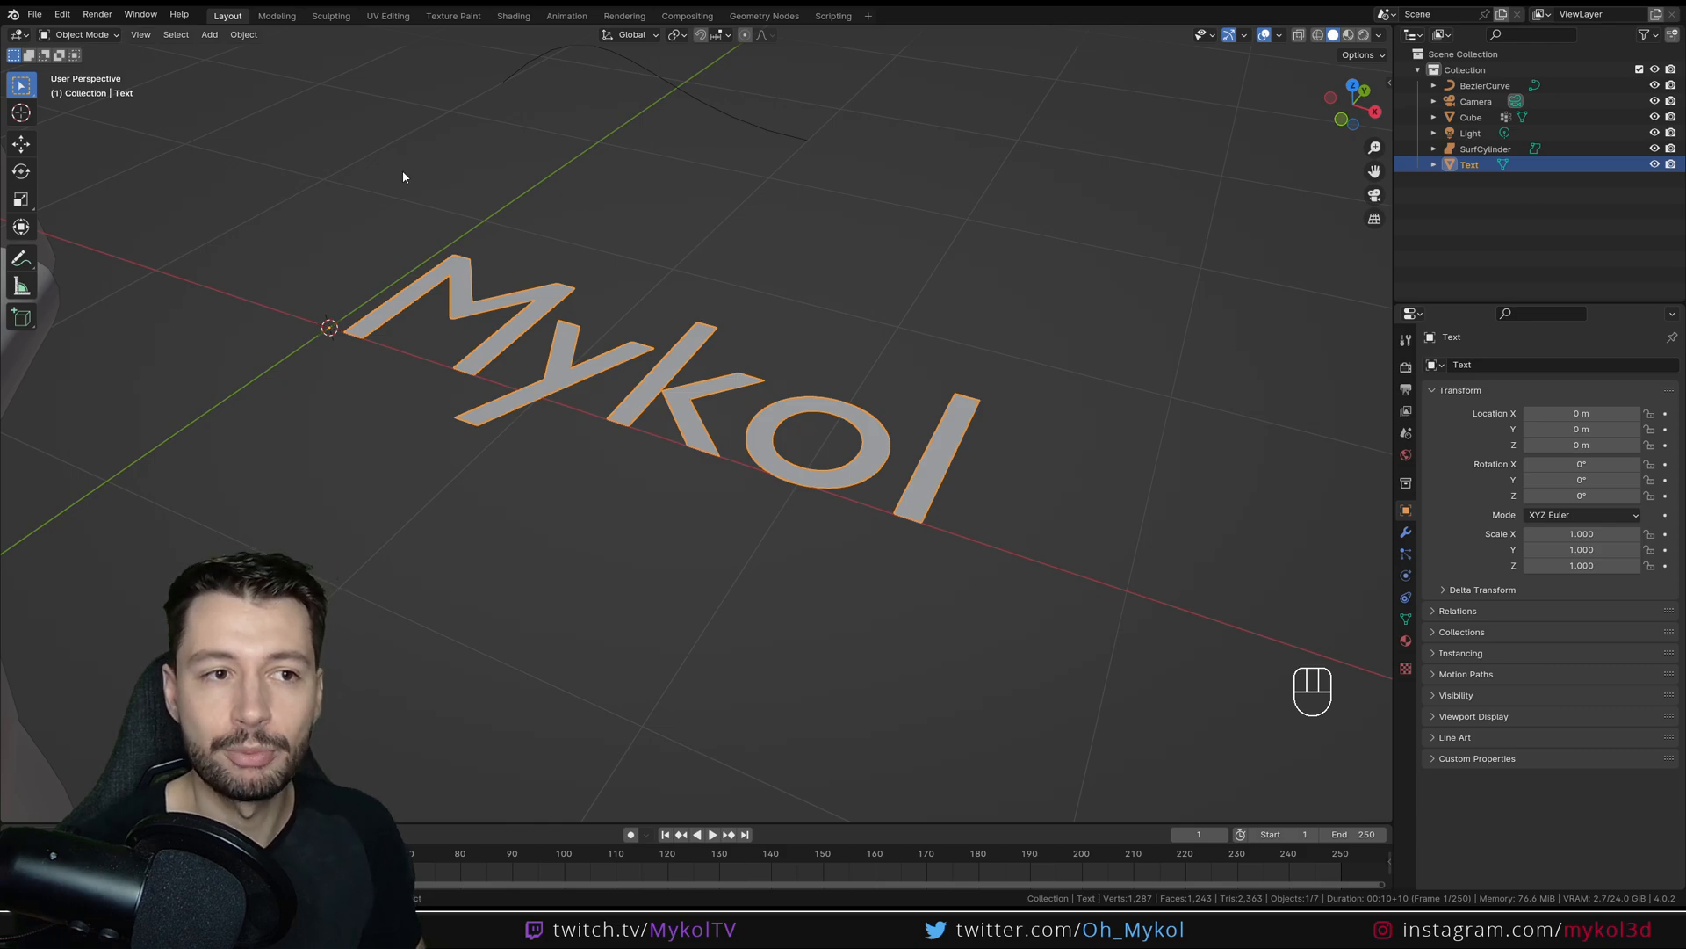
left_click(87, 35)
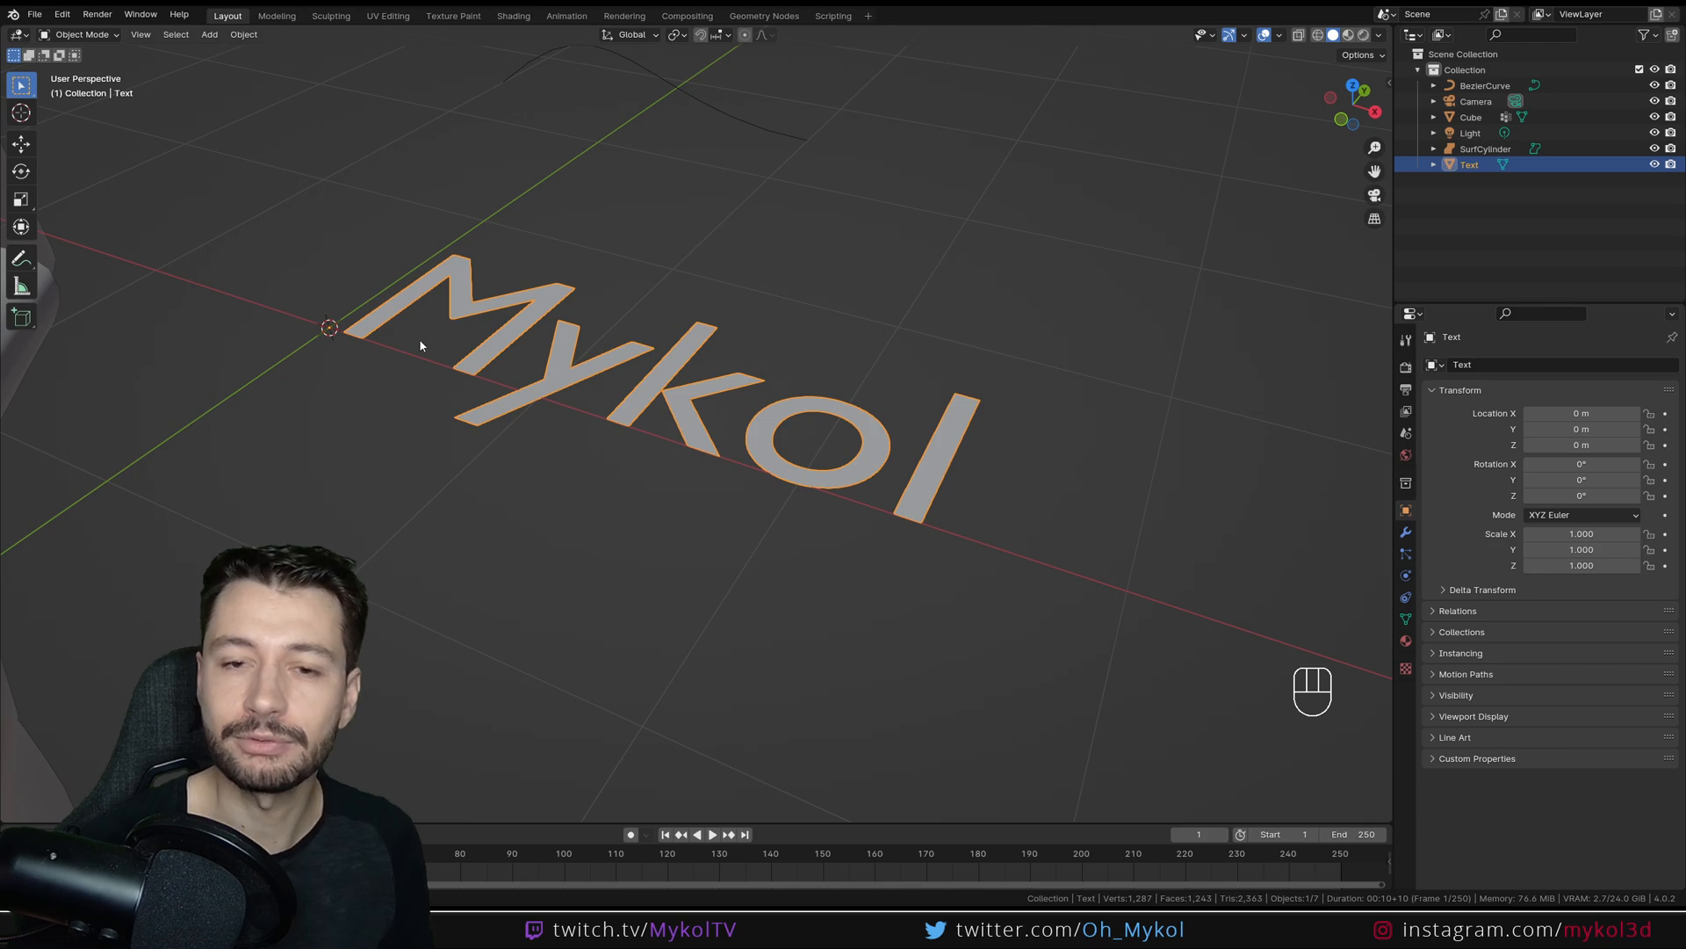
Add a point light and move it to about X -0.91 m, Y 0.23 m, Z 0.78 m.
key("shift+a")
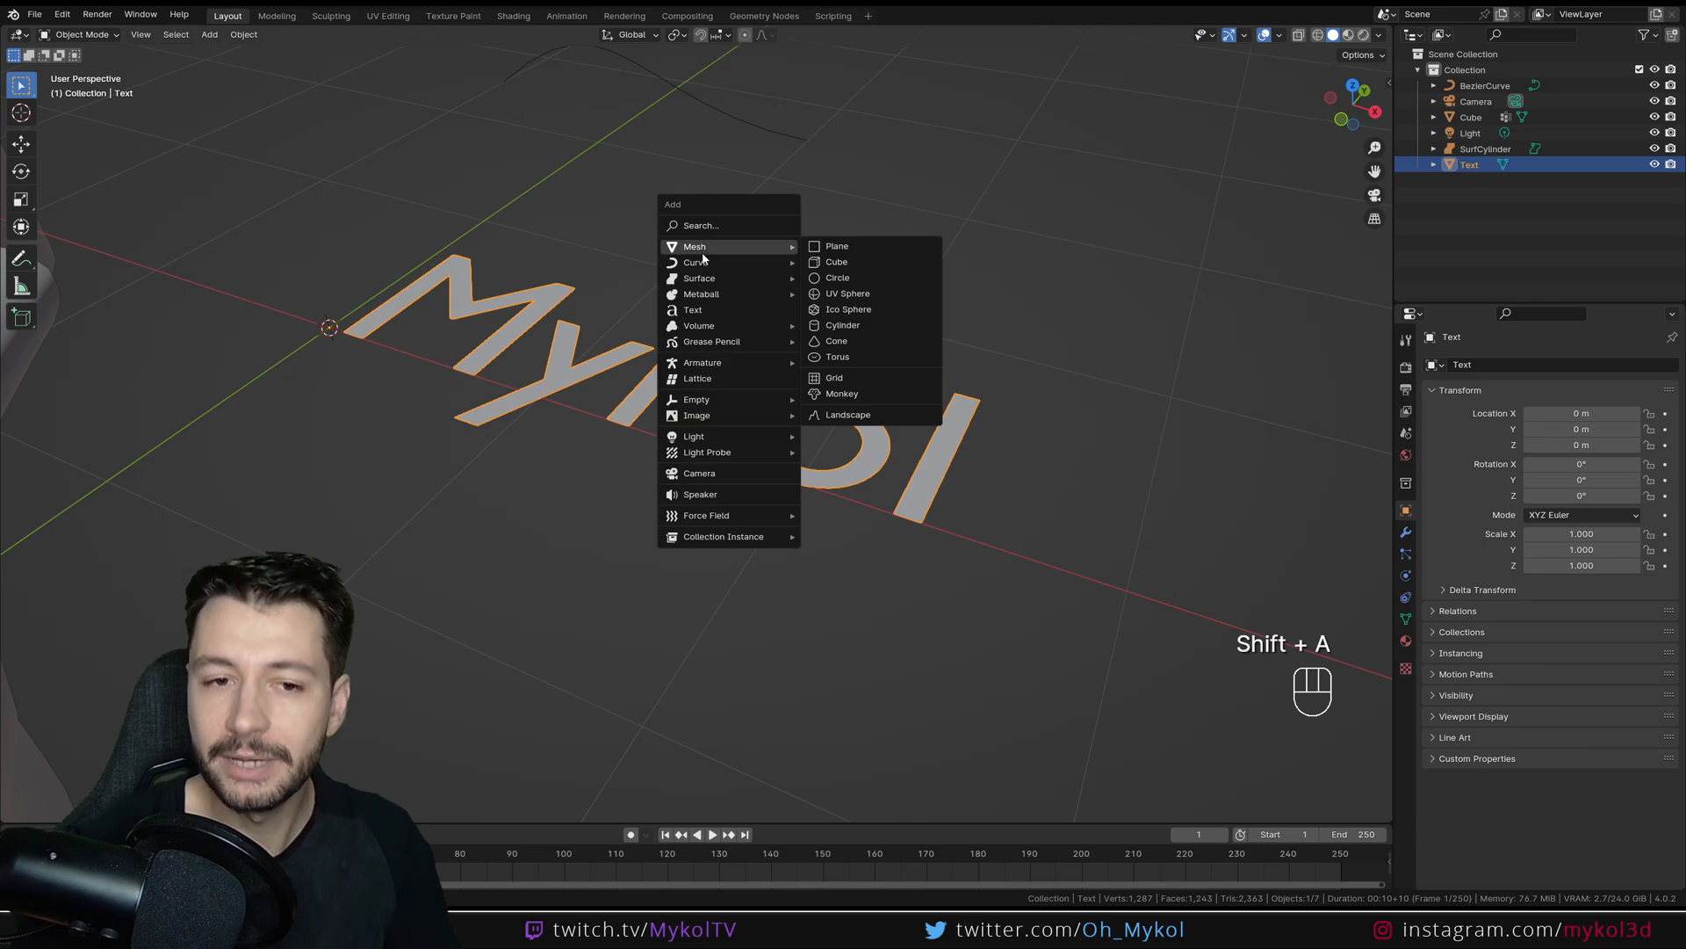
mouse_move(704, 266)
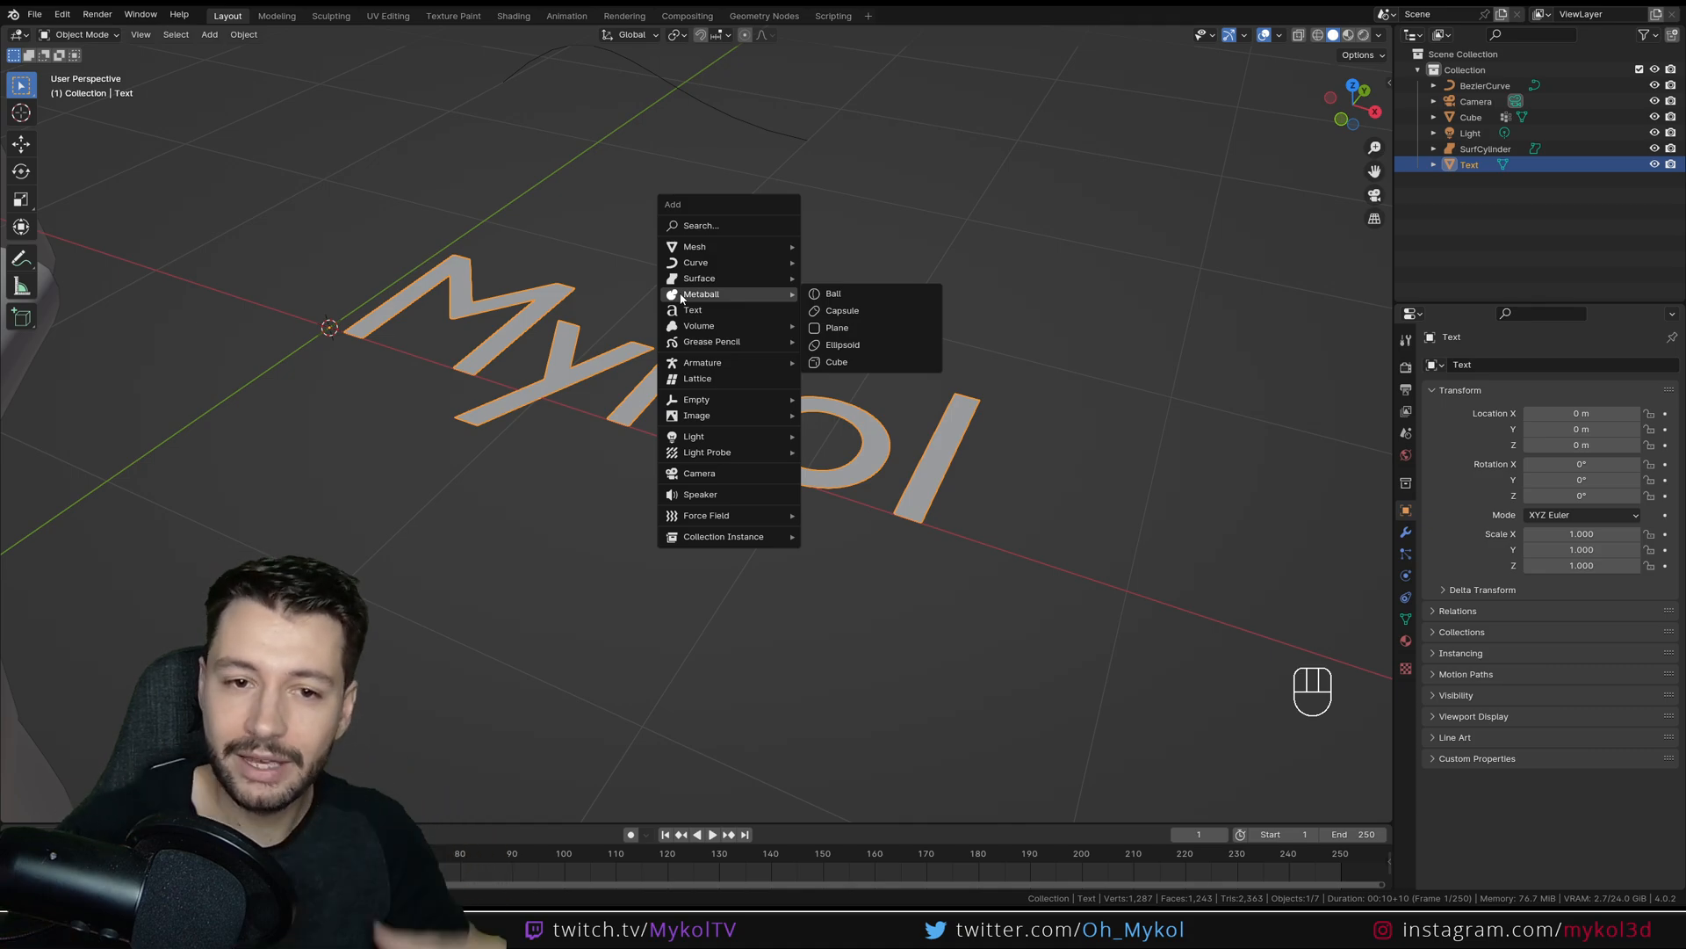
mouse_move(708, 328)
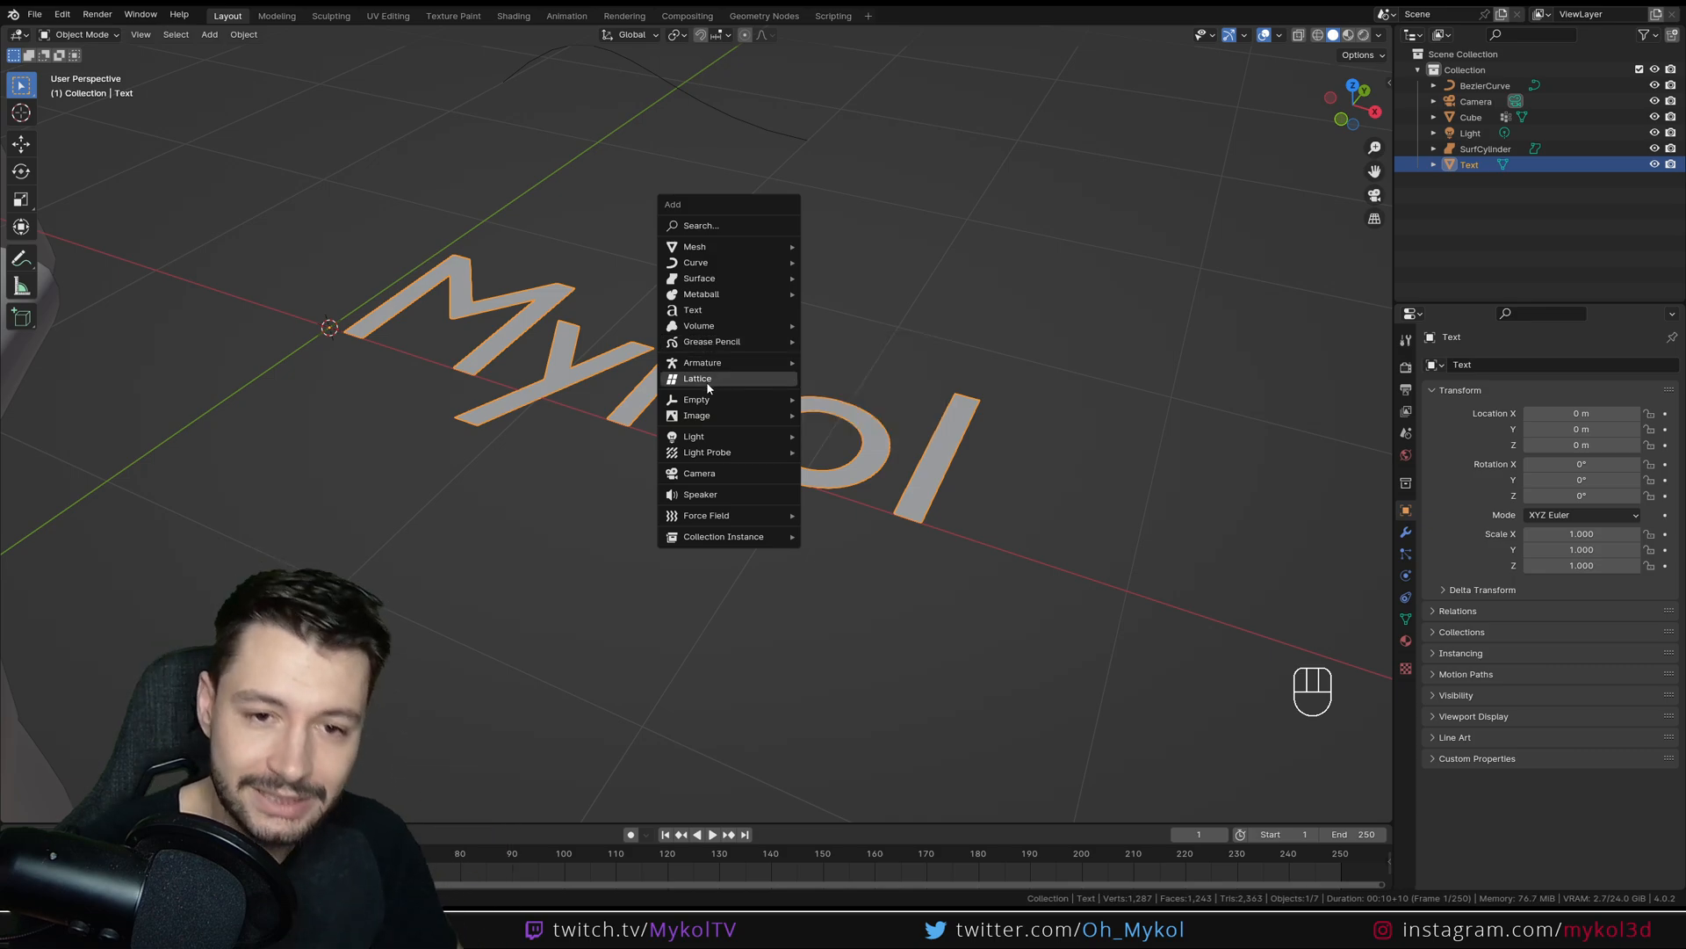
mouse_move(722, 406)
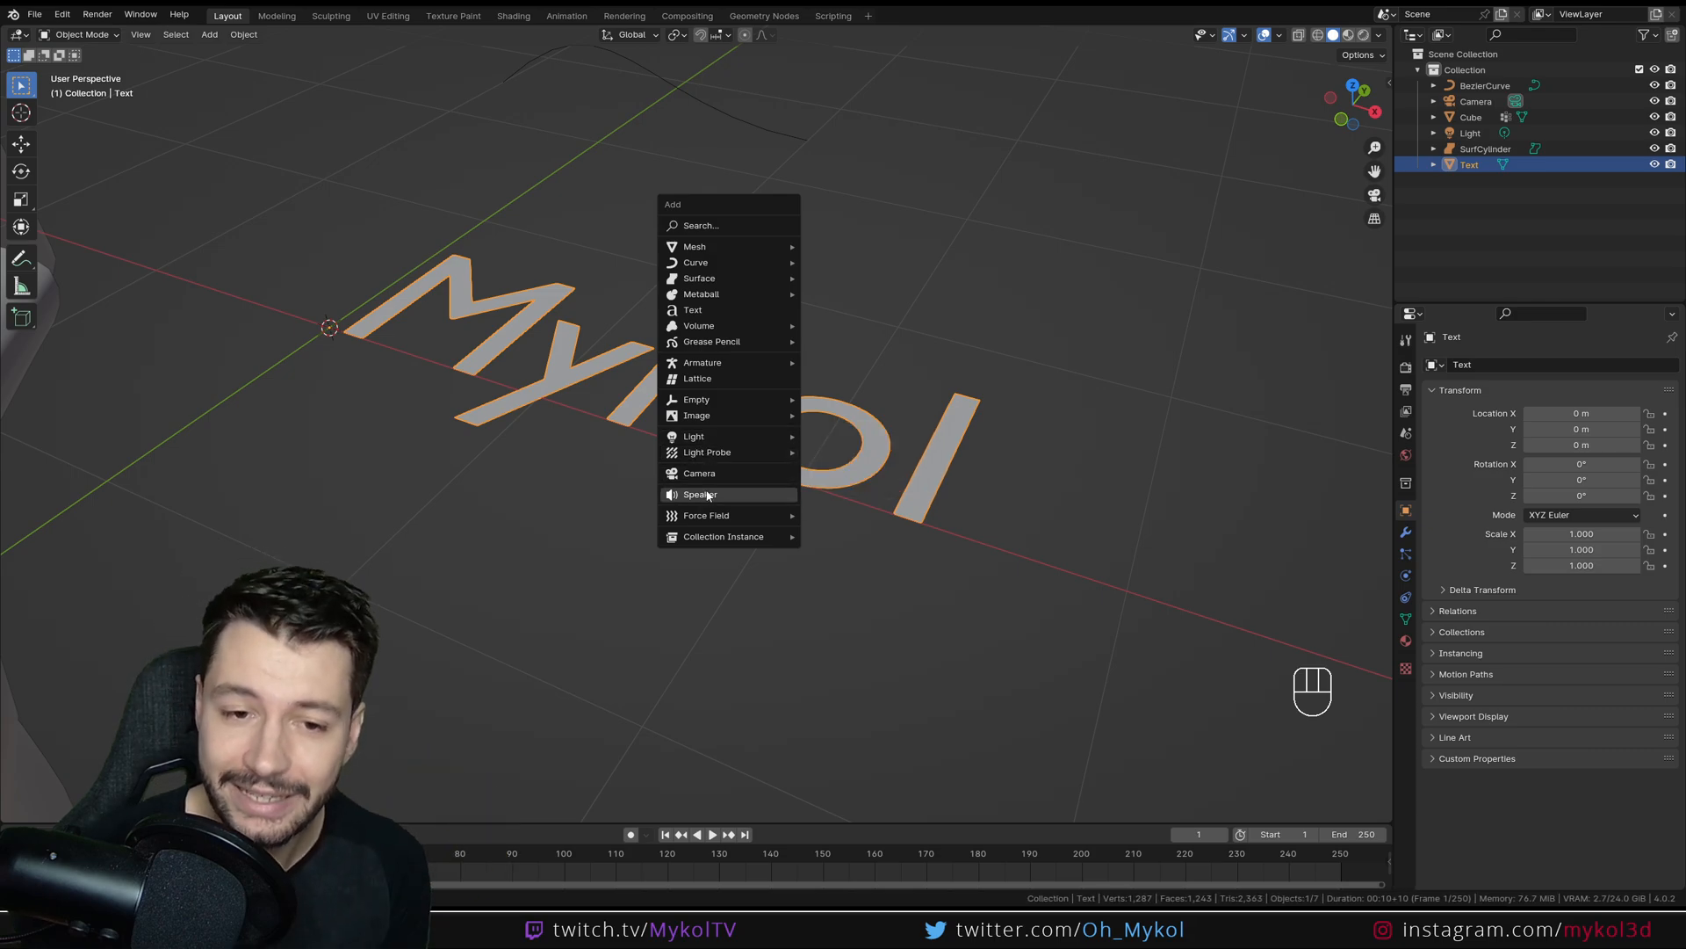
mouse_move(709, 518)
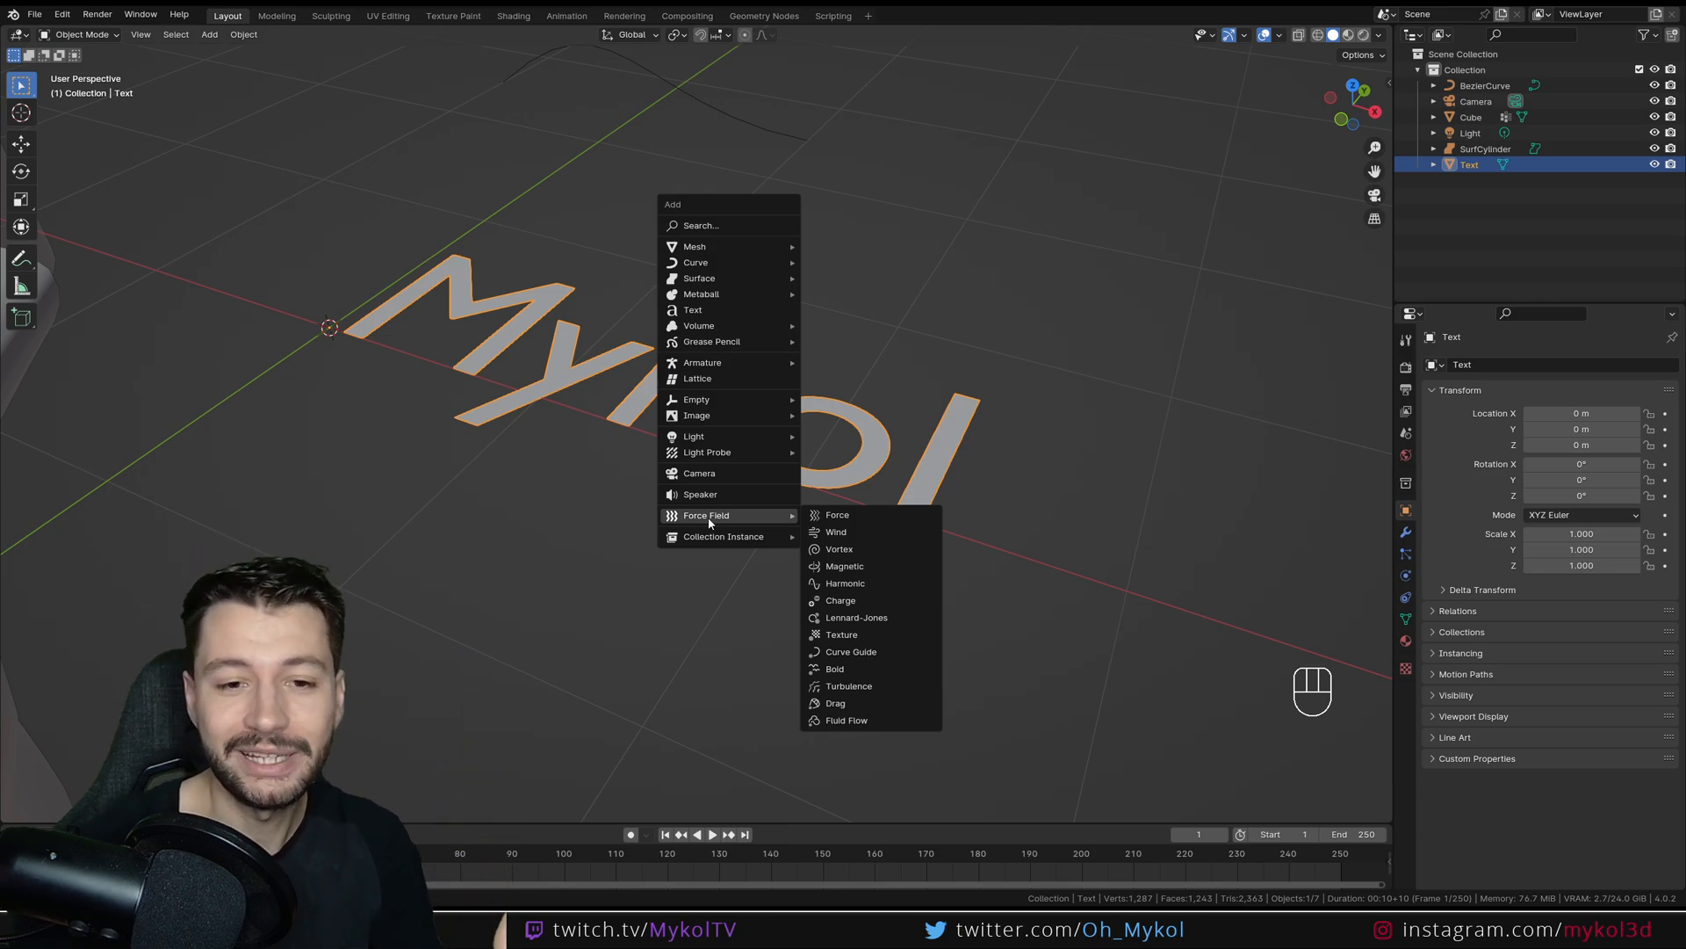
left_click(834, 436)
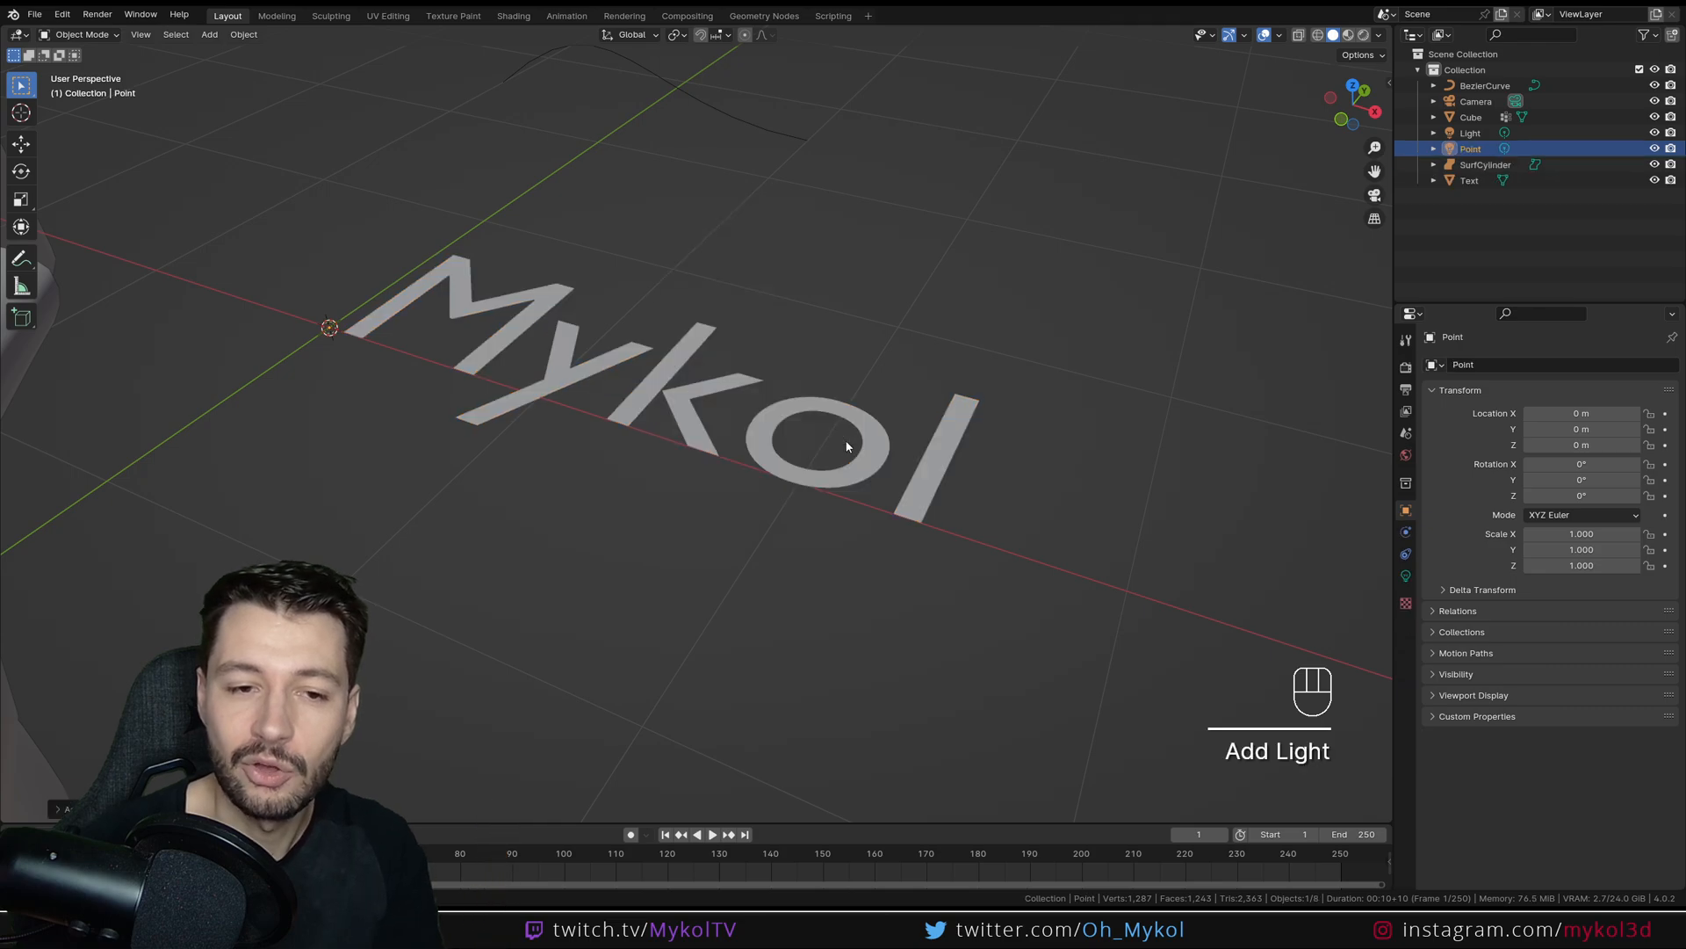
scroll(347, 385, "down", 3)
left_click(80, 34)
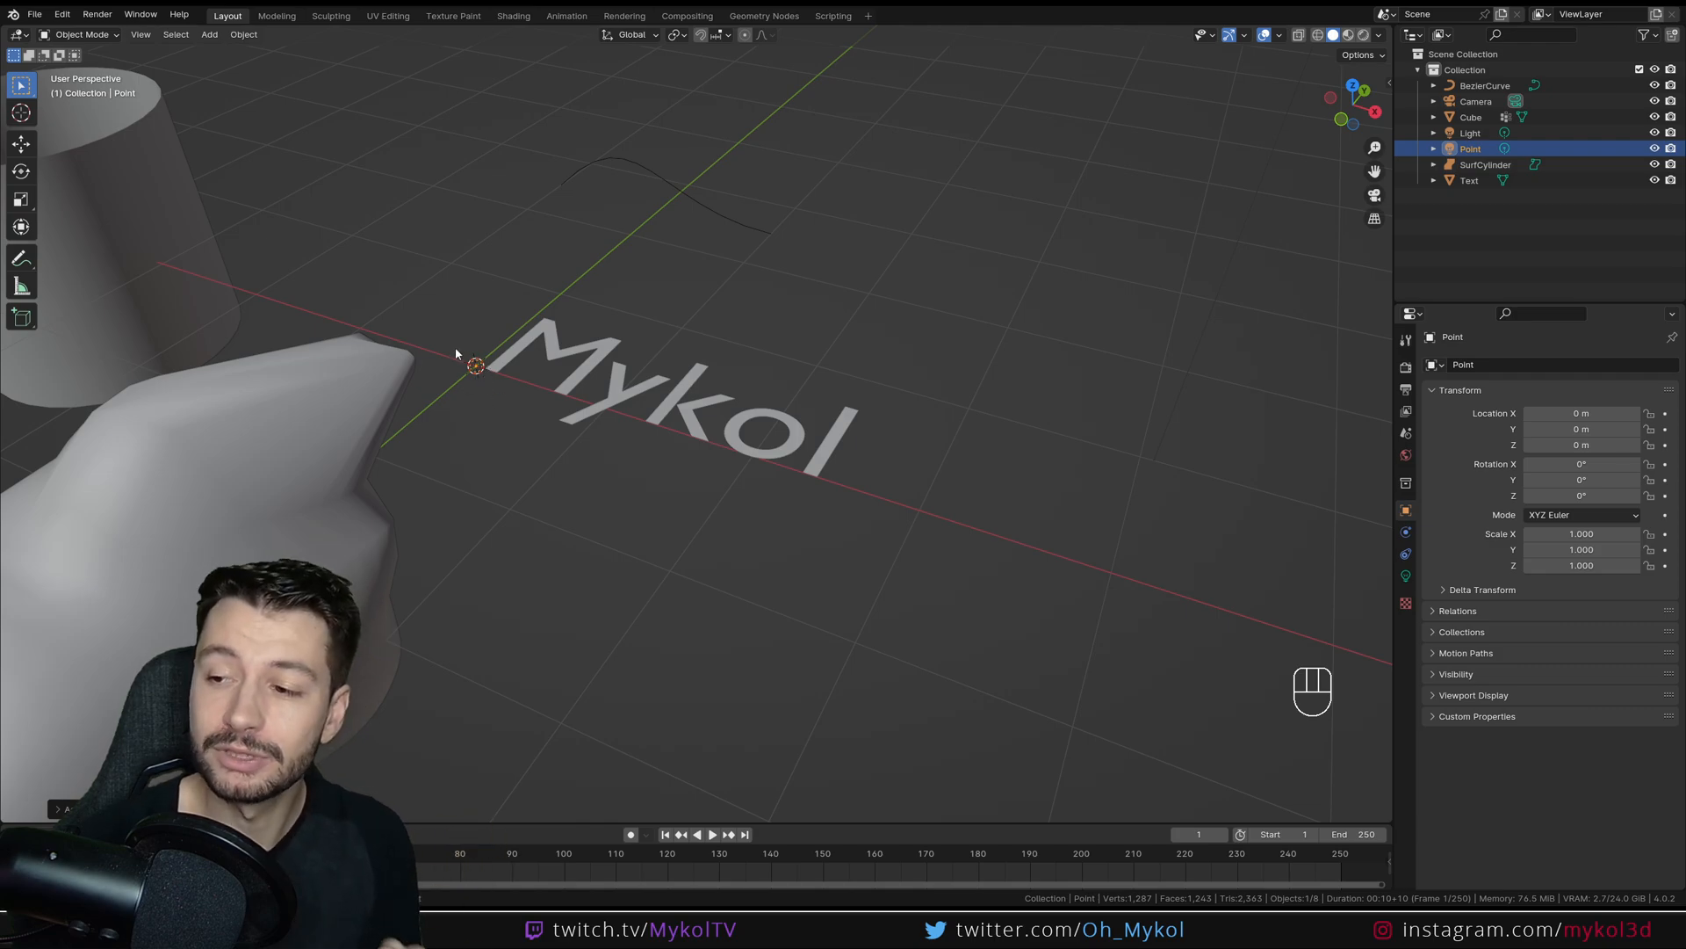
key("g")
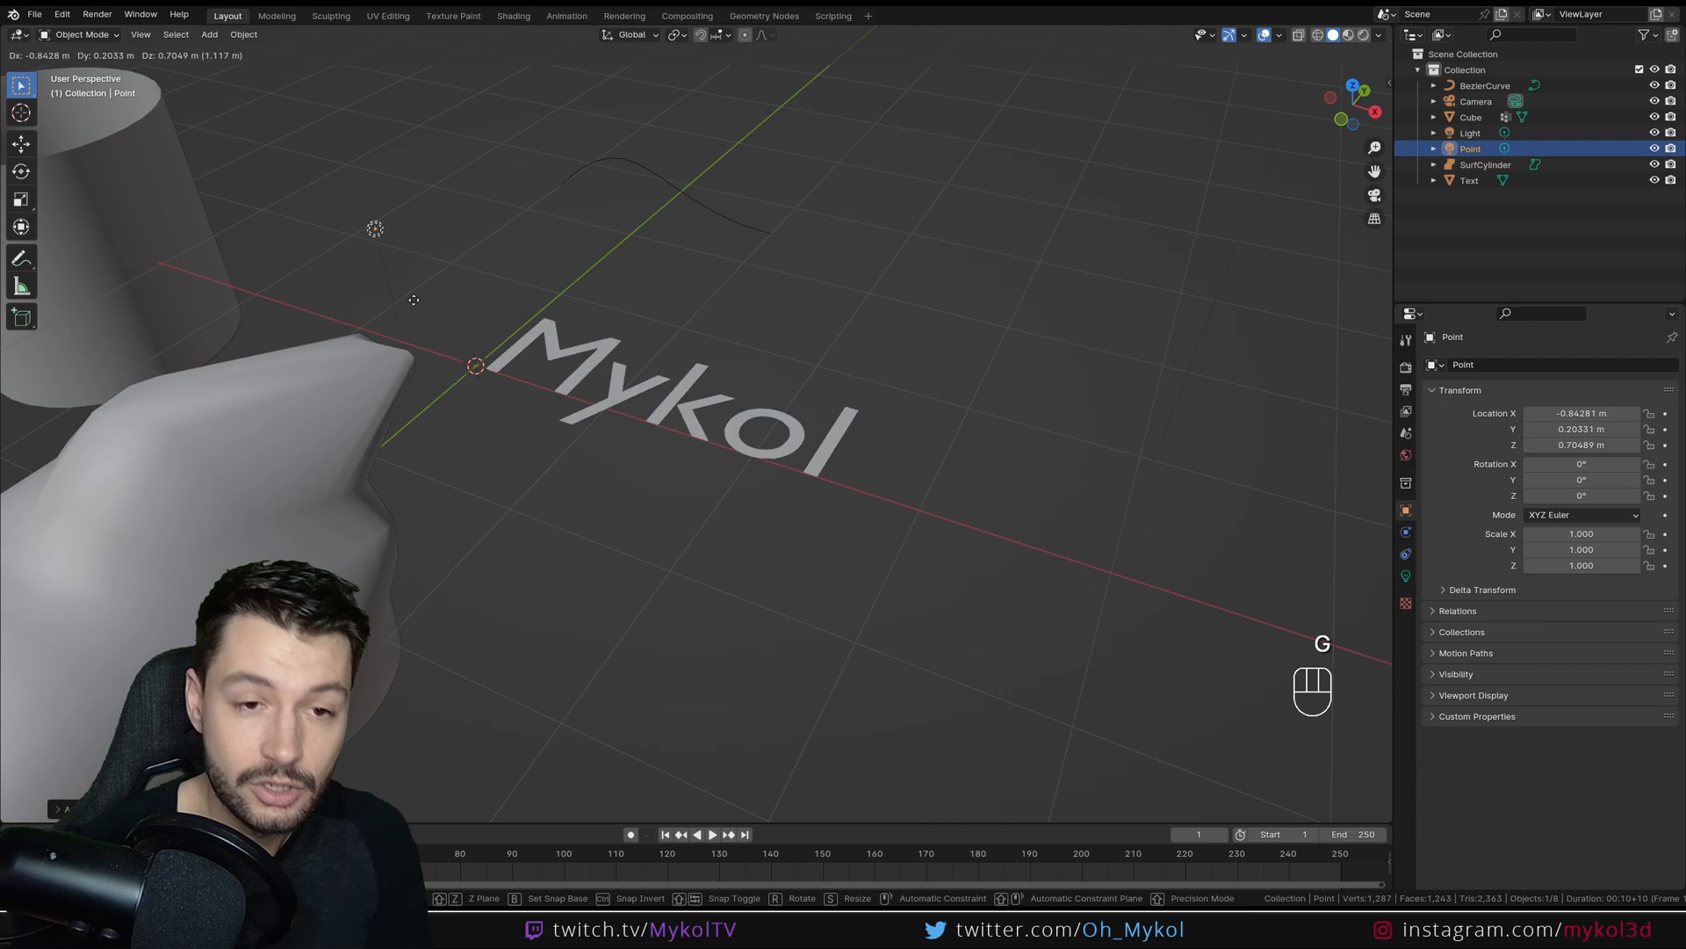
left_click(381, 274)
Add a NURBS path curve at the 3D cursor.
key("shift+a")
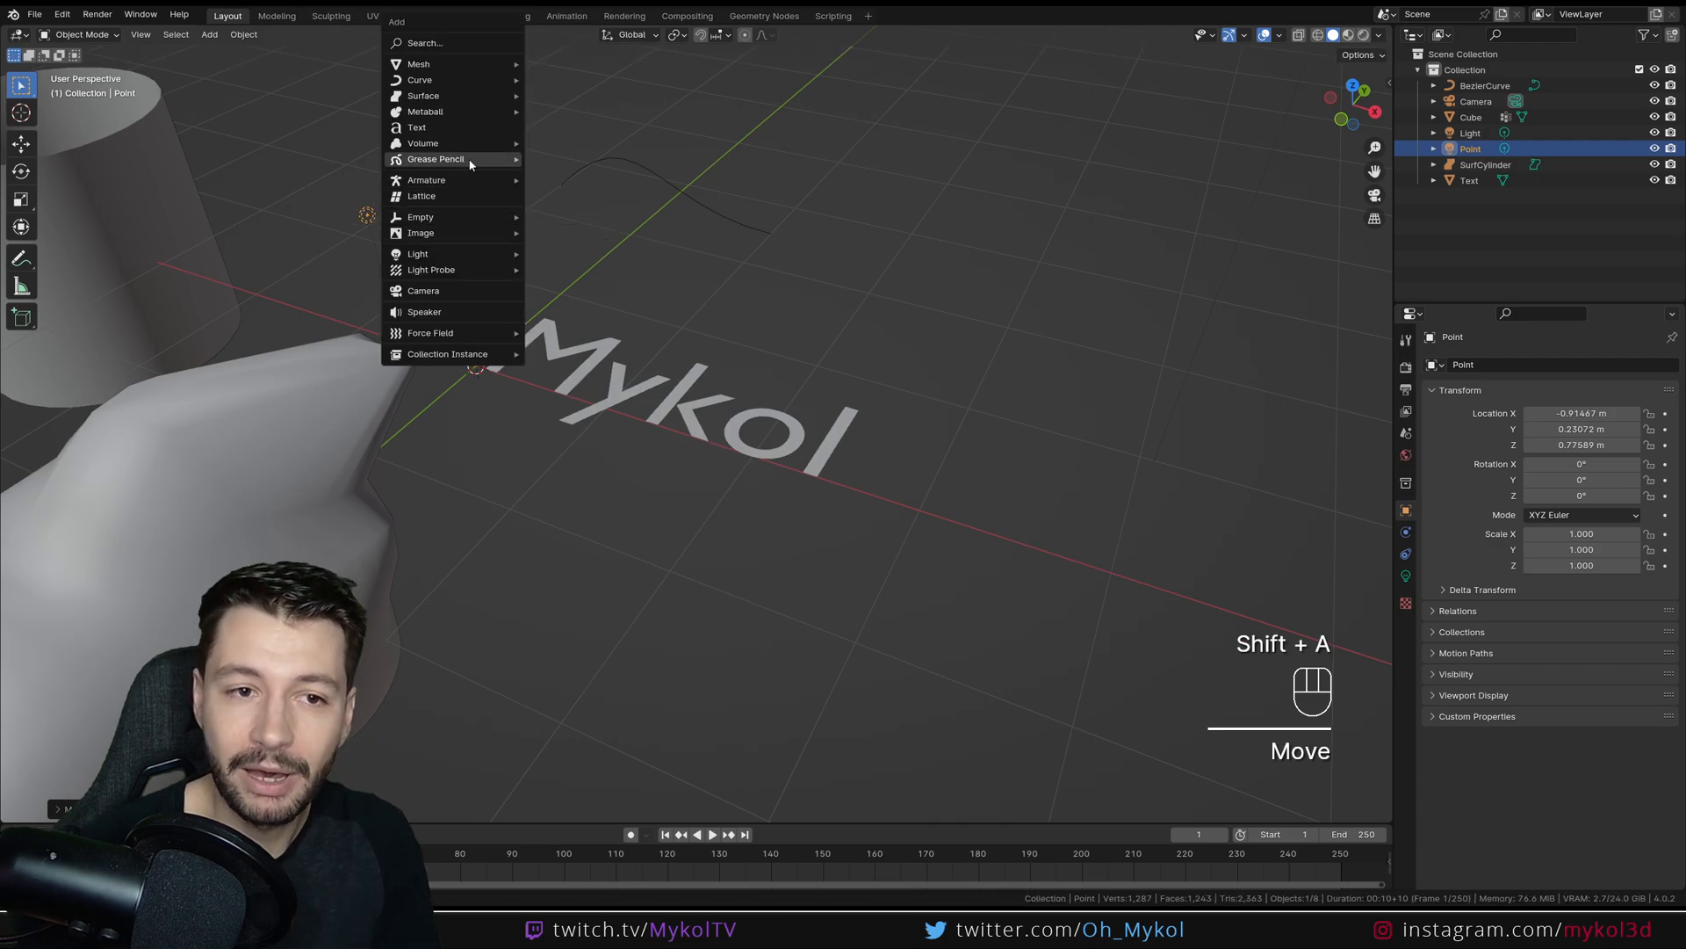
mouse_move(468, 112)
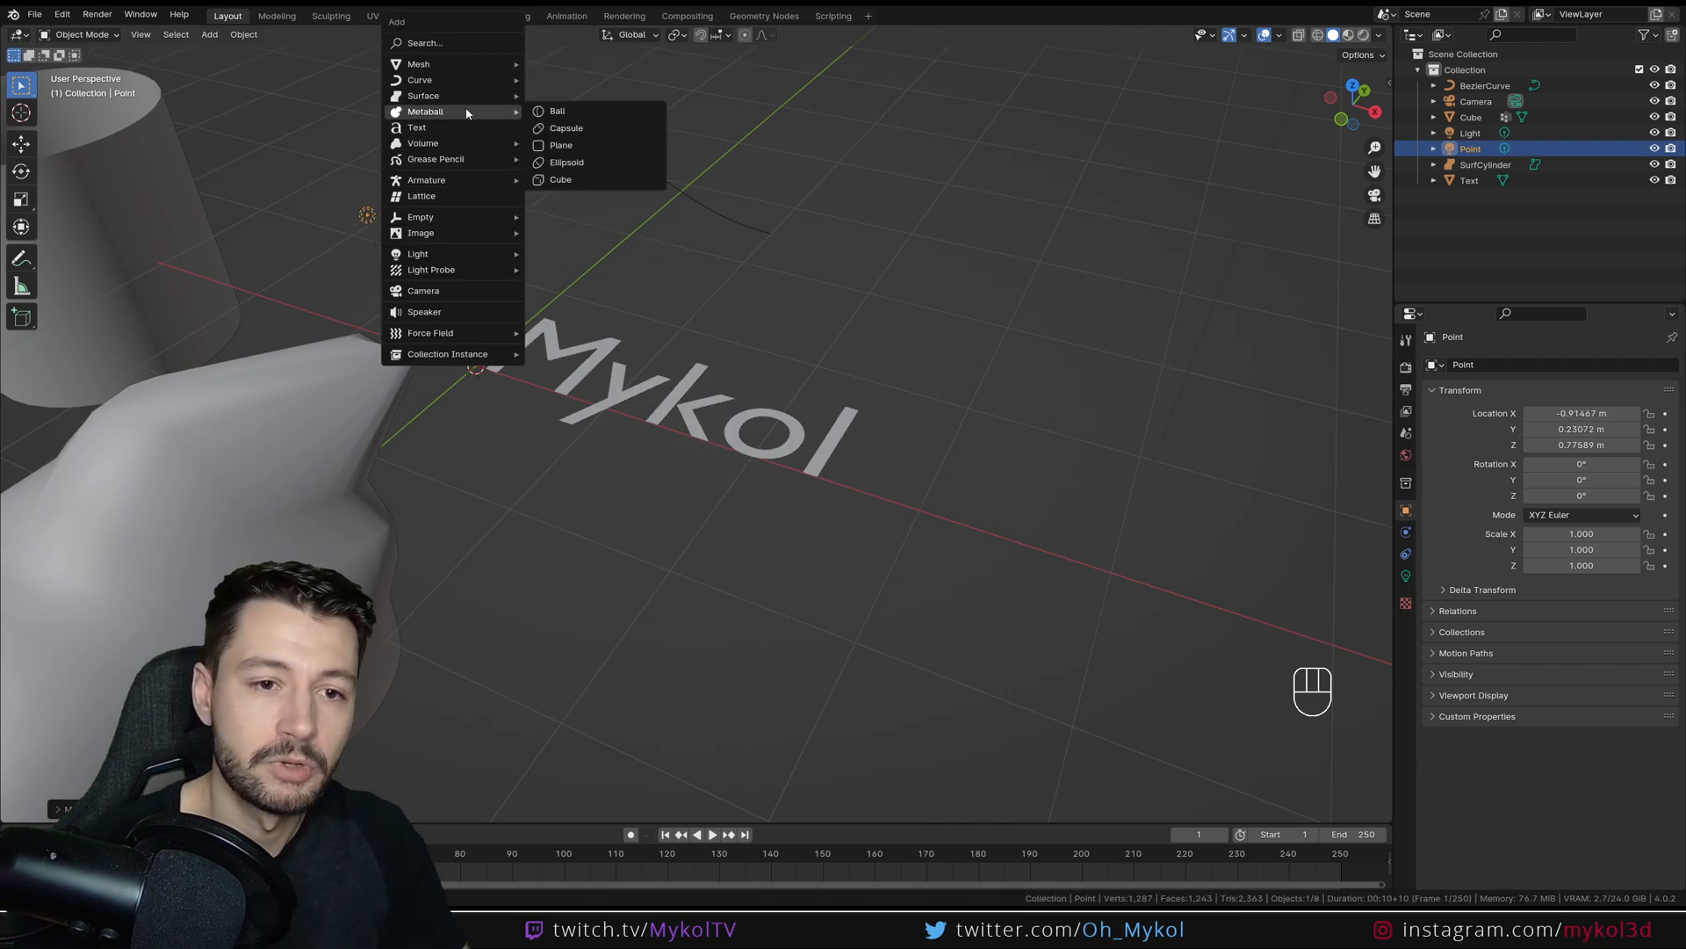
mouse_move(458, 77)
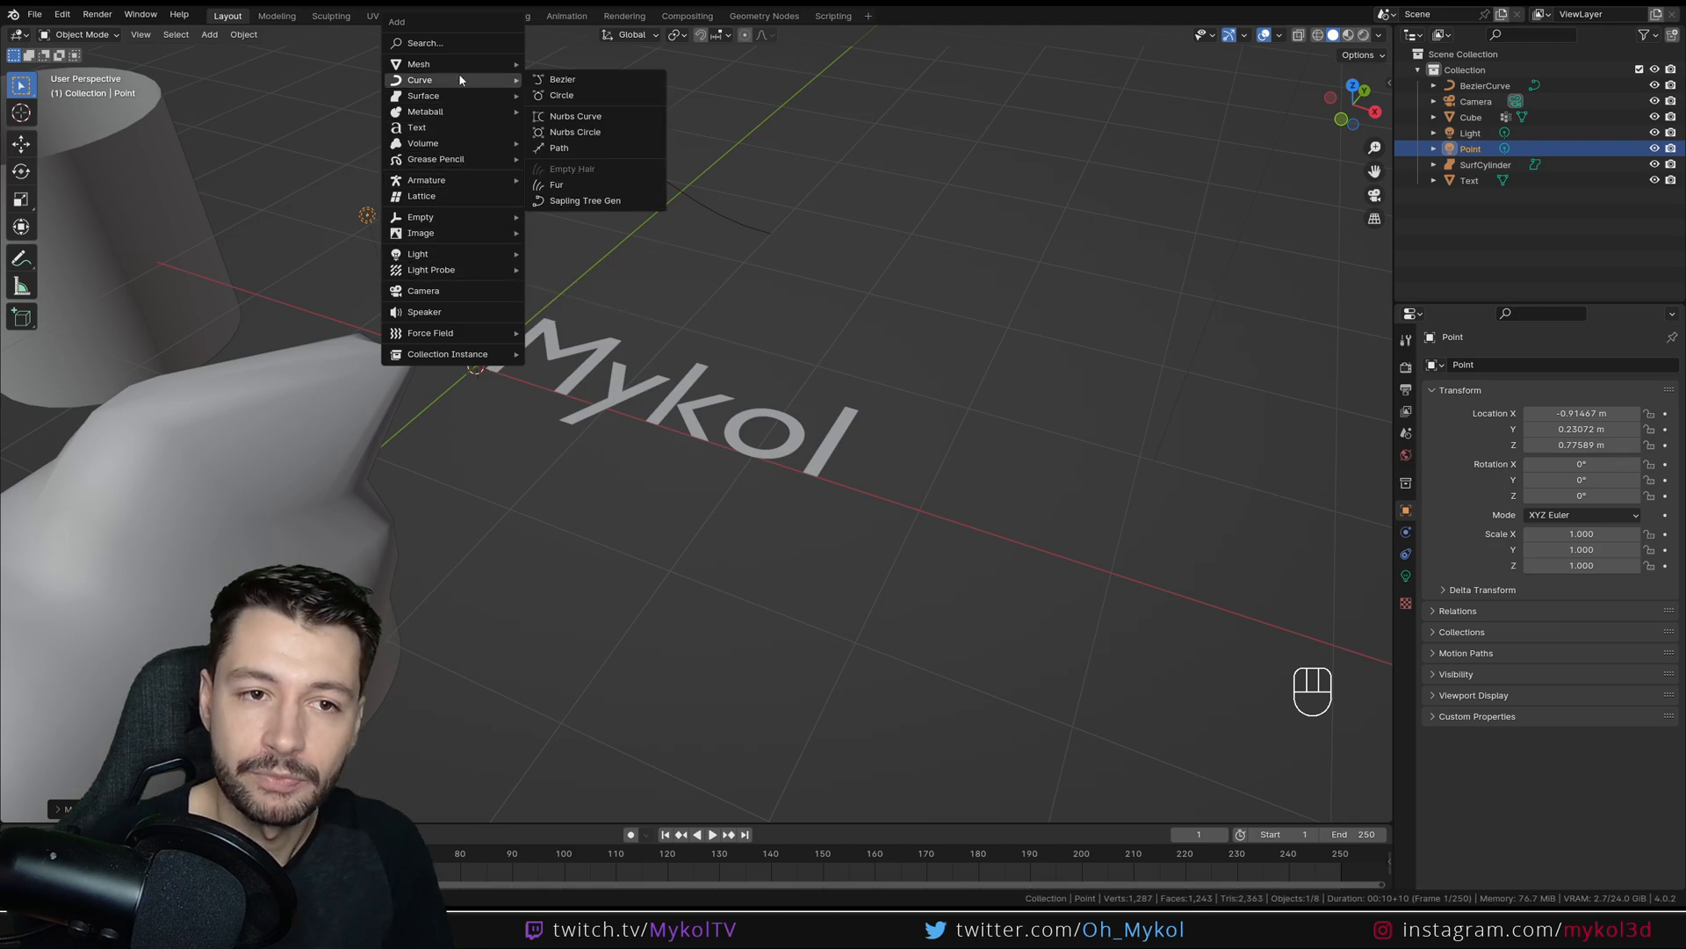
left_click(572, 148)
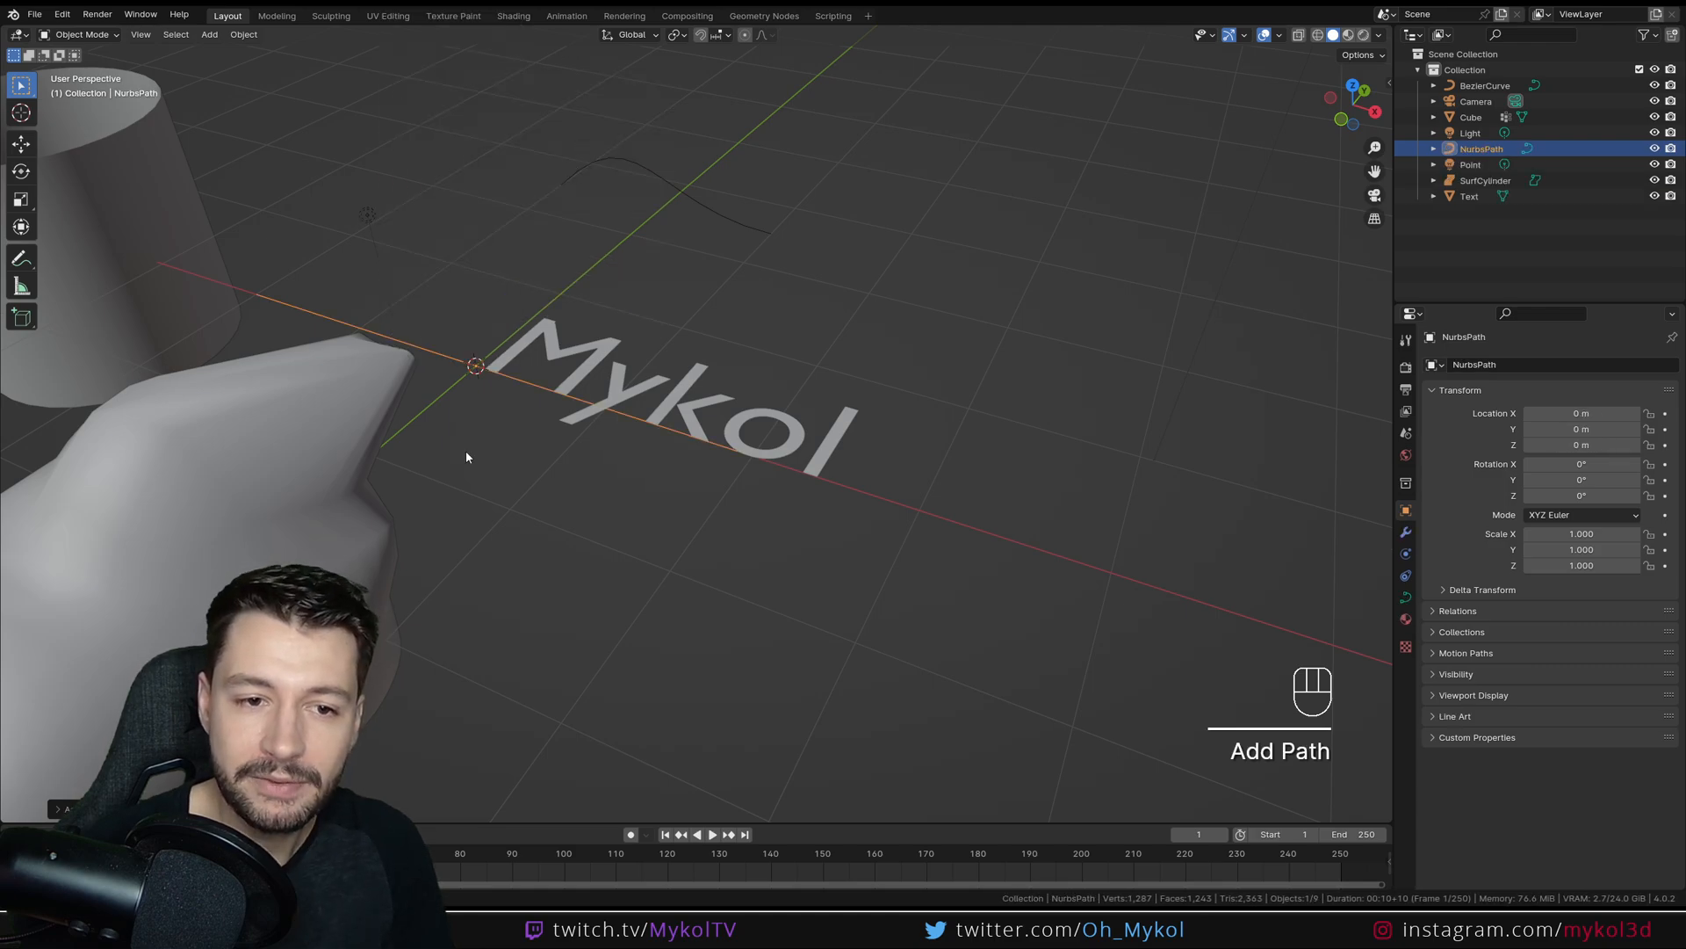
In Edit Mode, move the path's middle control point away from the text to bend the curve, and return to Object Mode.
middle_click_drag(466, 455, 498, 532)
left_click(88, 36)
left_click(86, 69)
left_click(447, 465)
key("g")
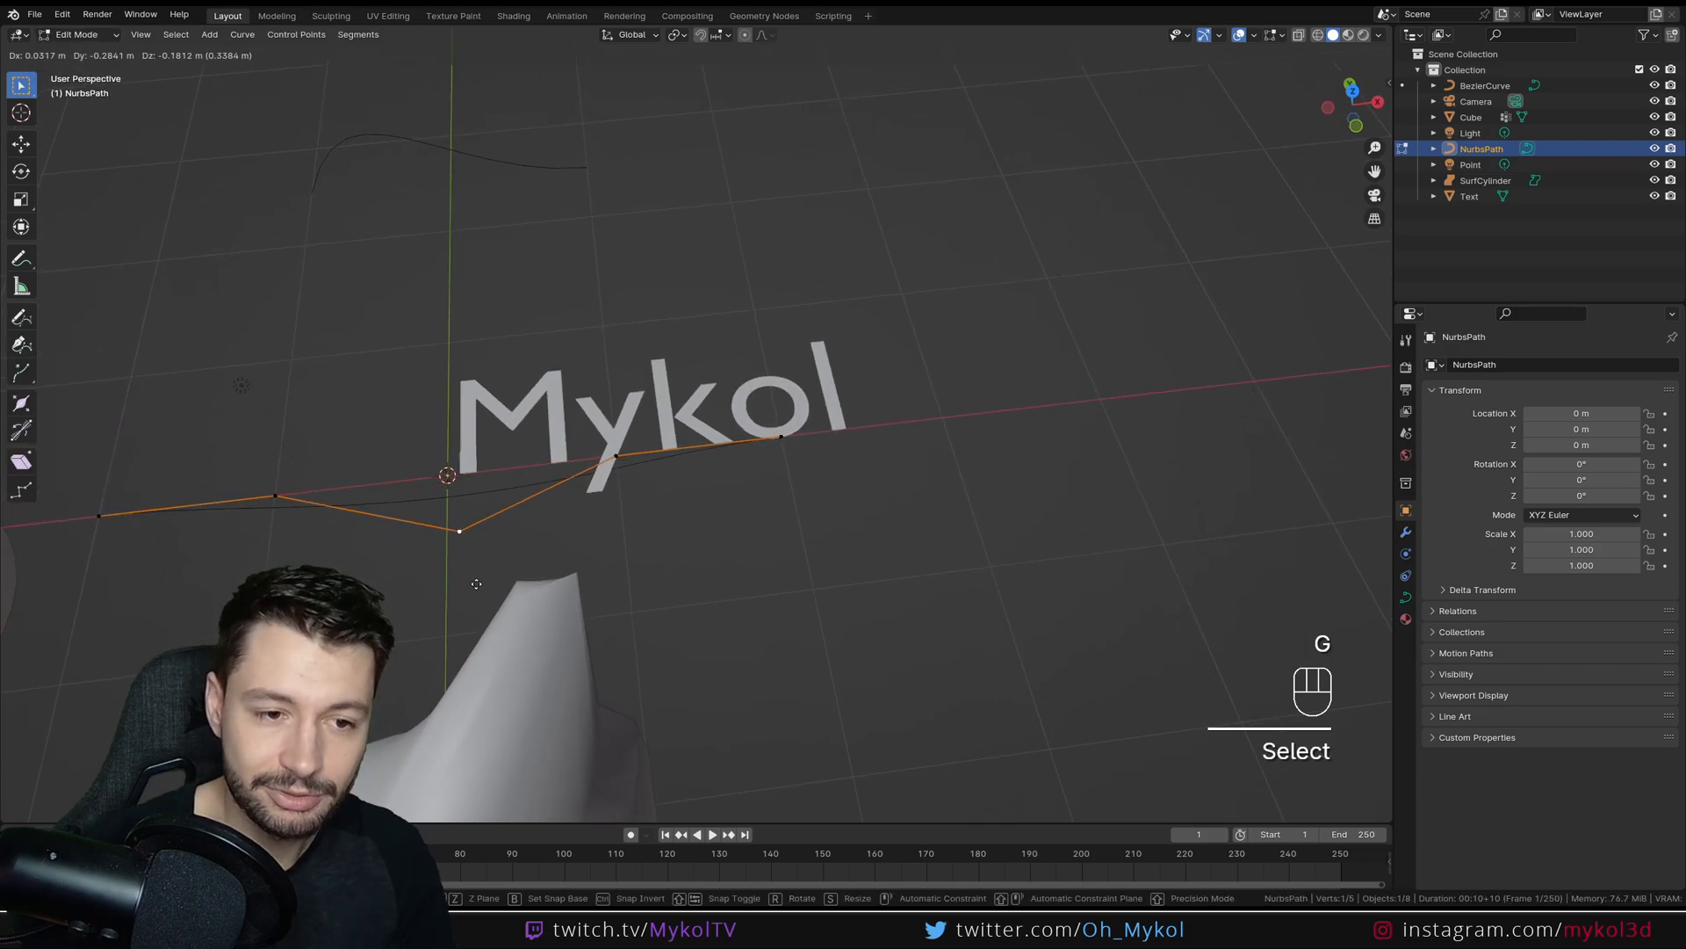
left_click(463, 651)
key("Tab")
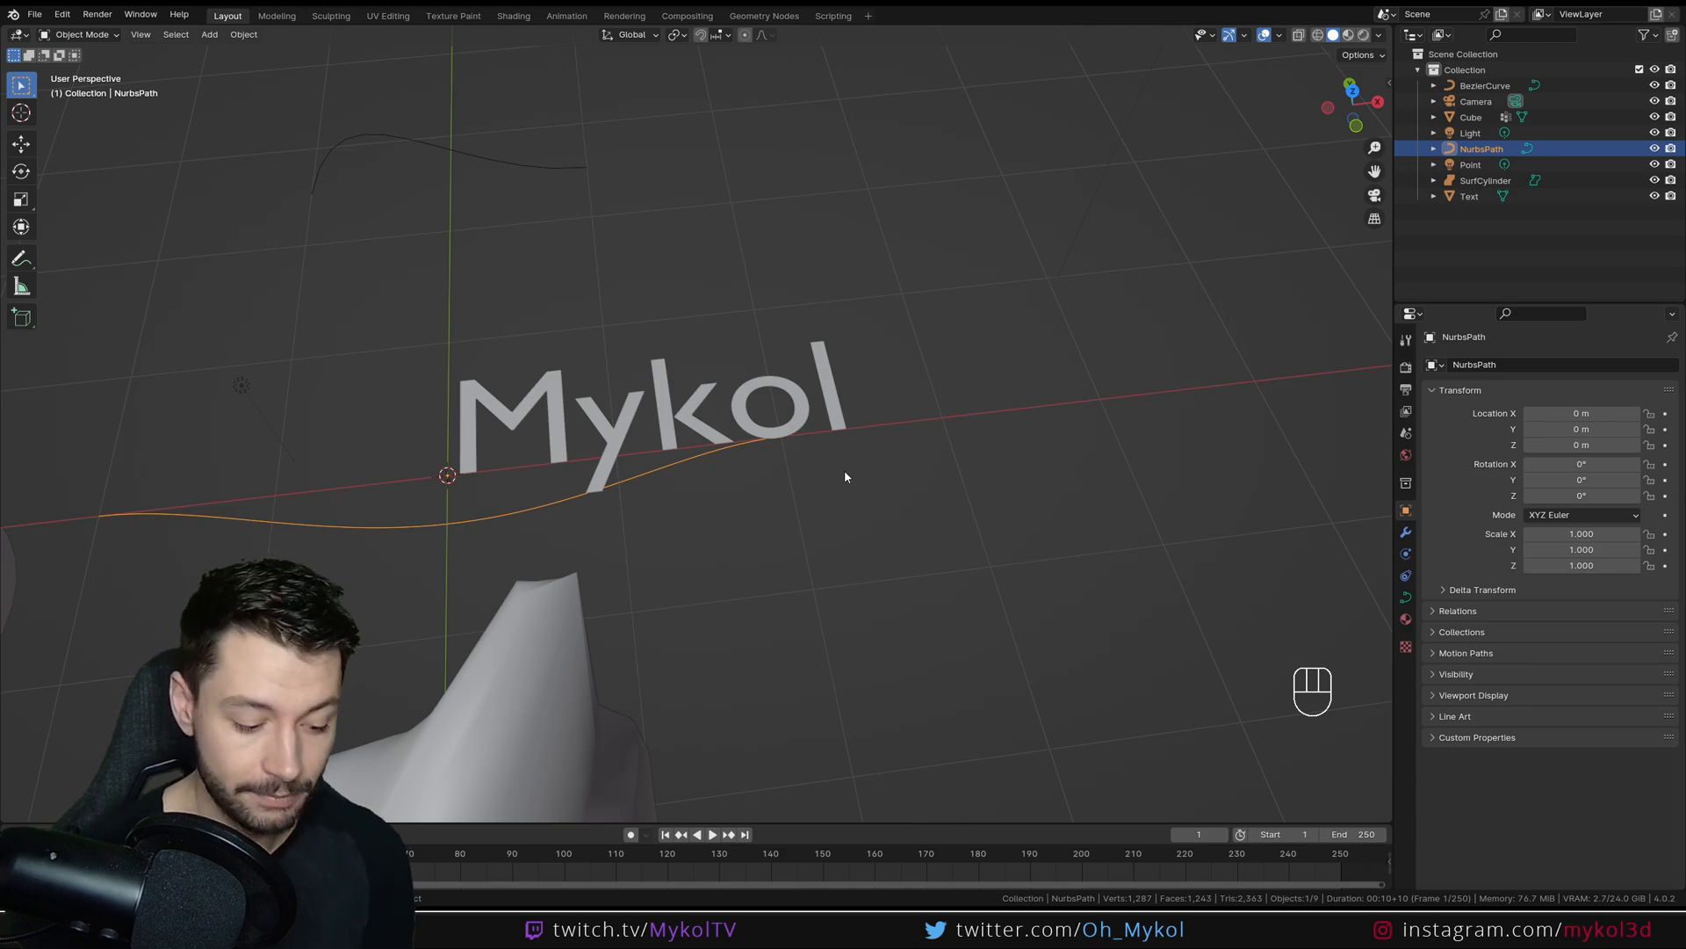
Review the addable object types again and check which interaction modes the path offers.
key("shift+a")
mouse_move(845, 476)
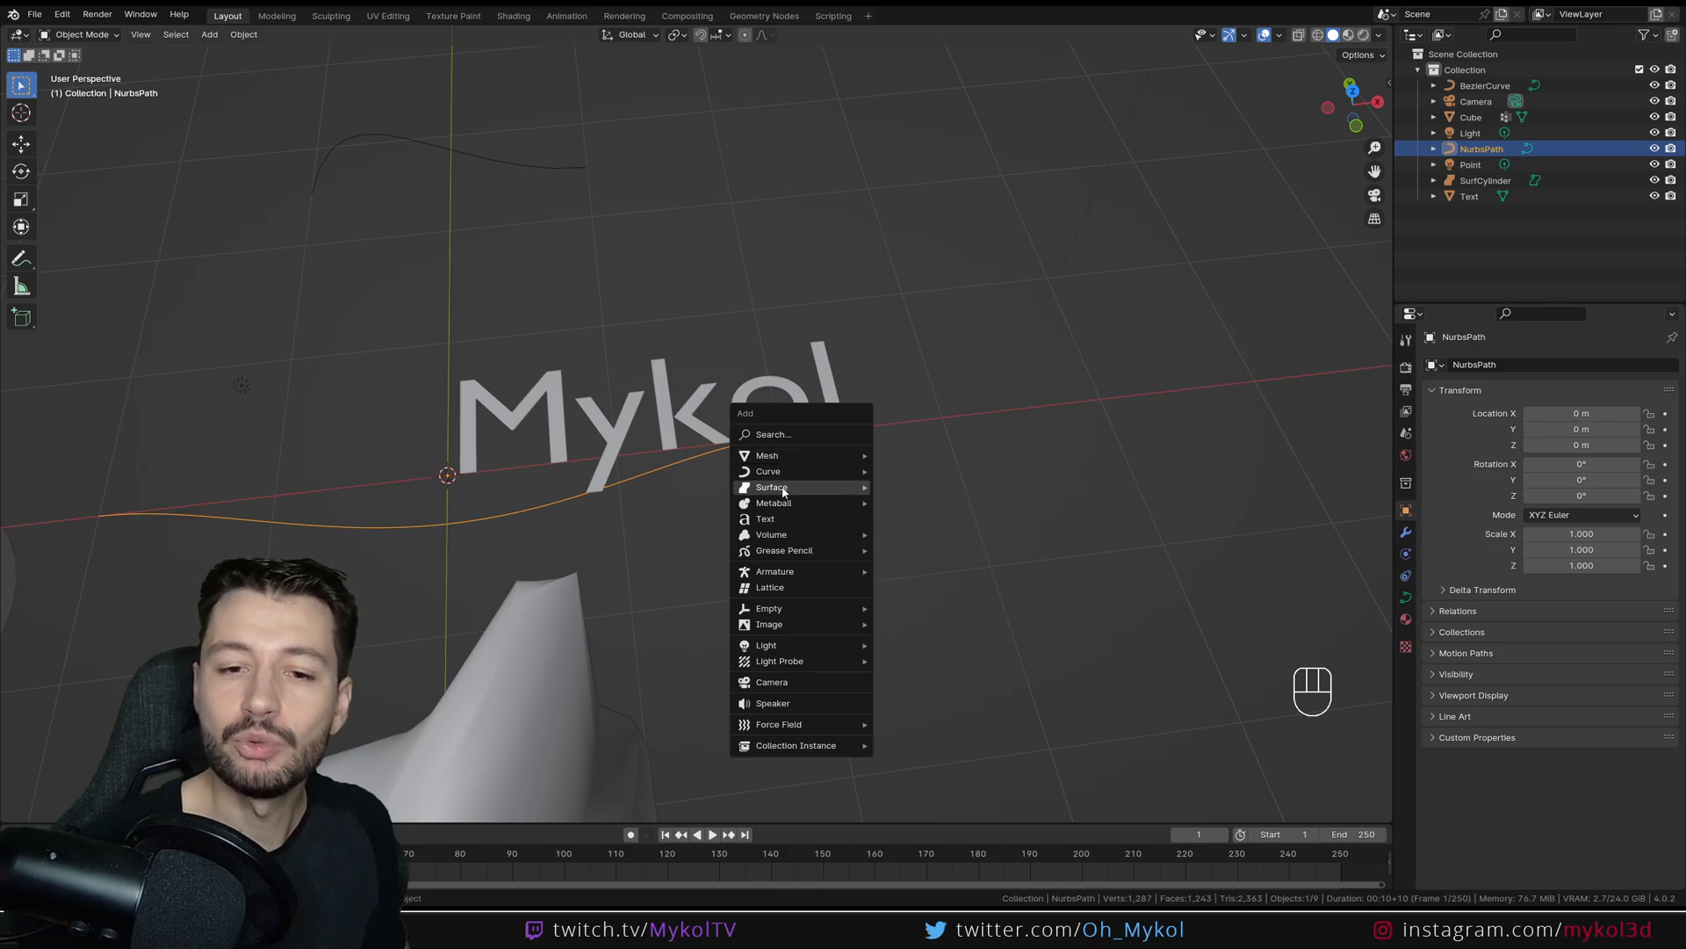
left_click(77, 35)
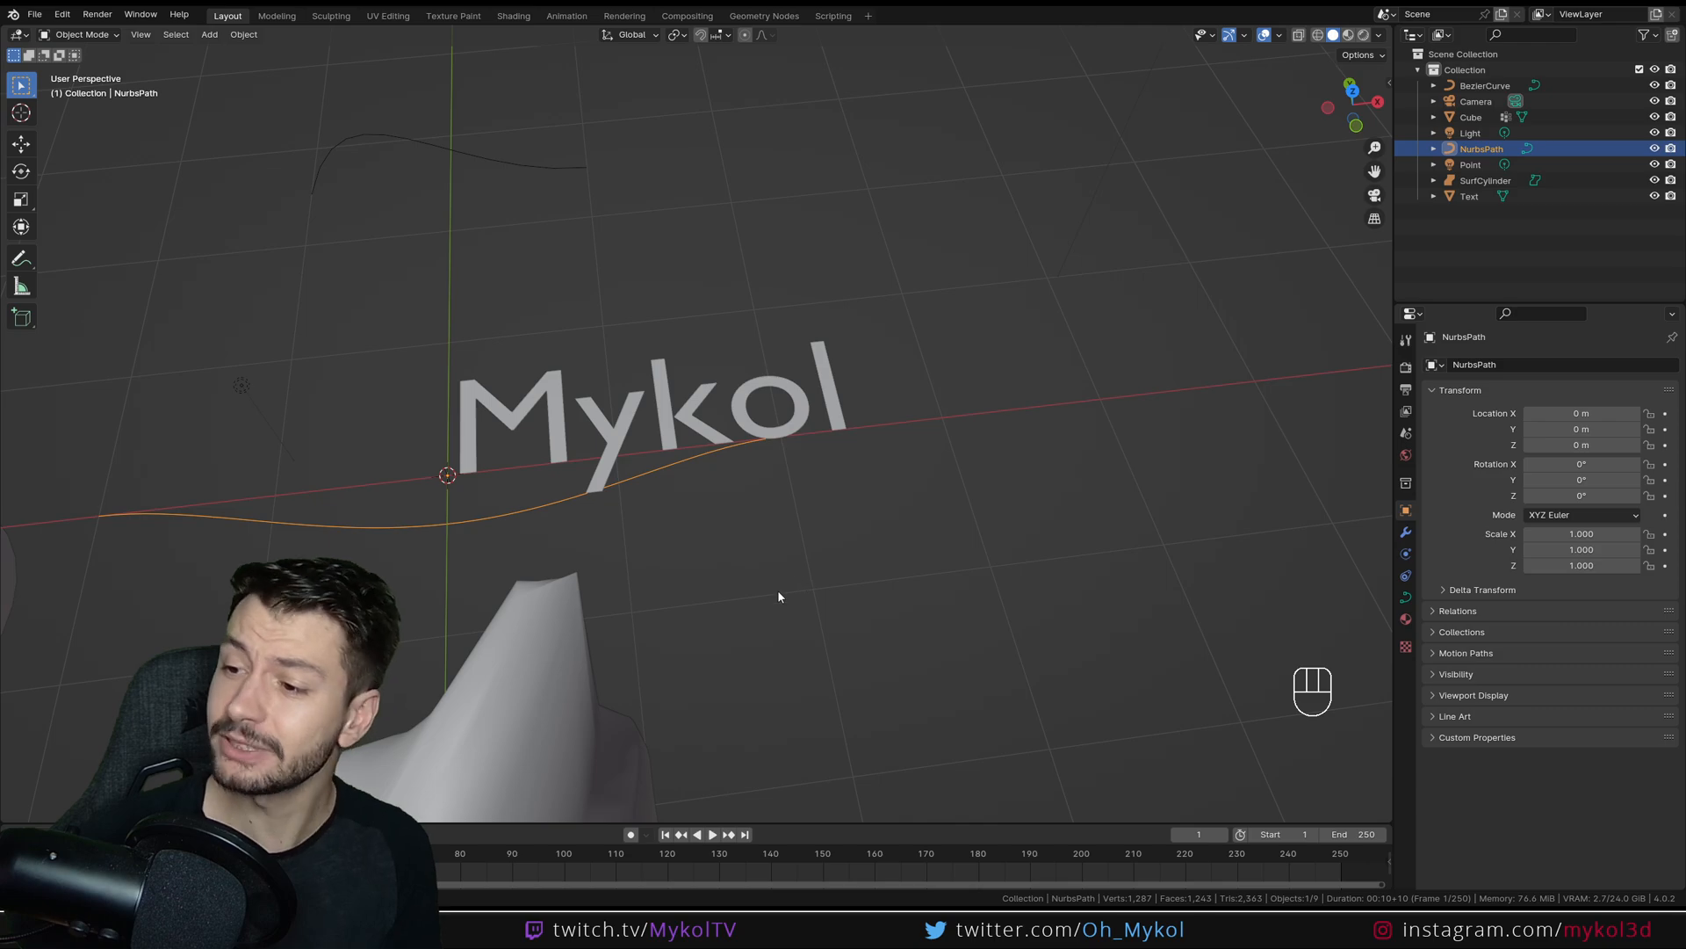
middle_click_drag(803, 582, 636, 535)
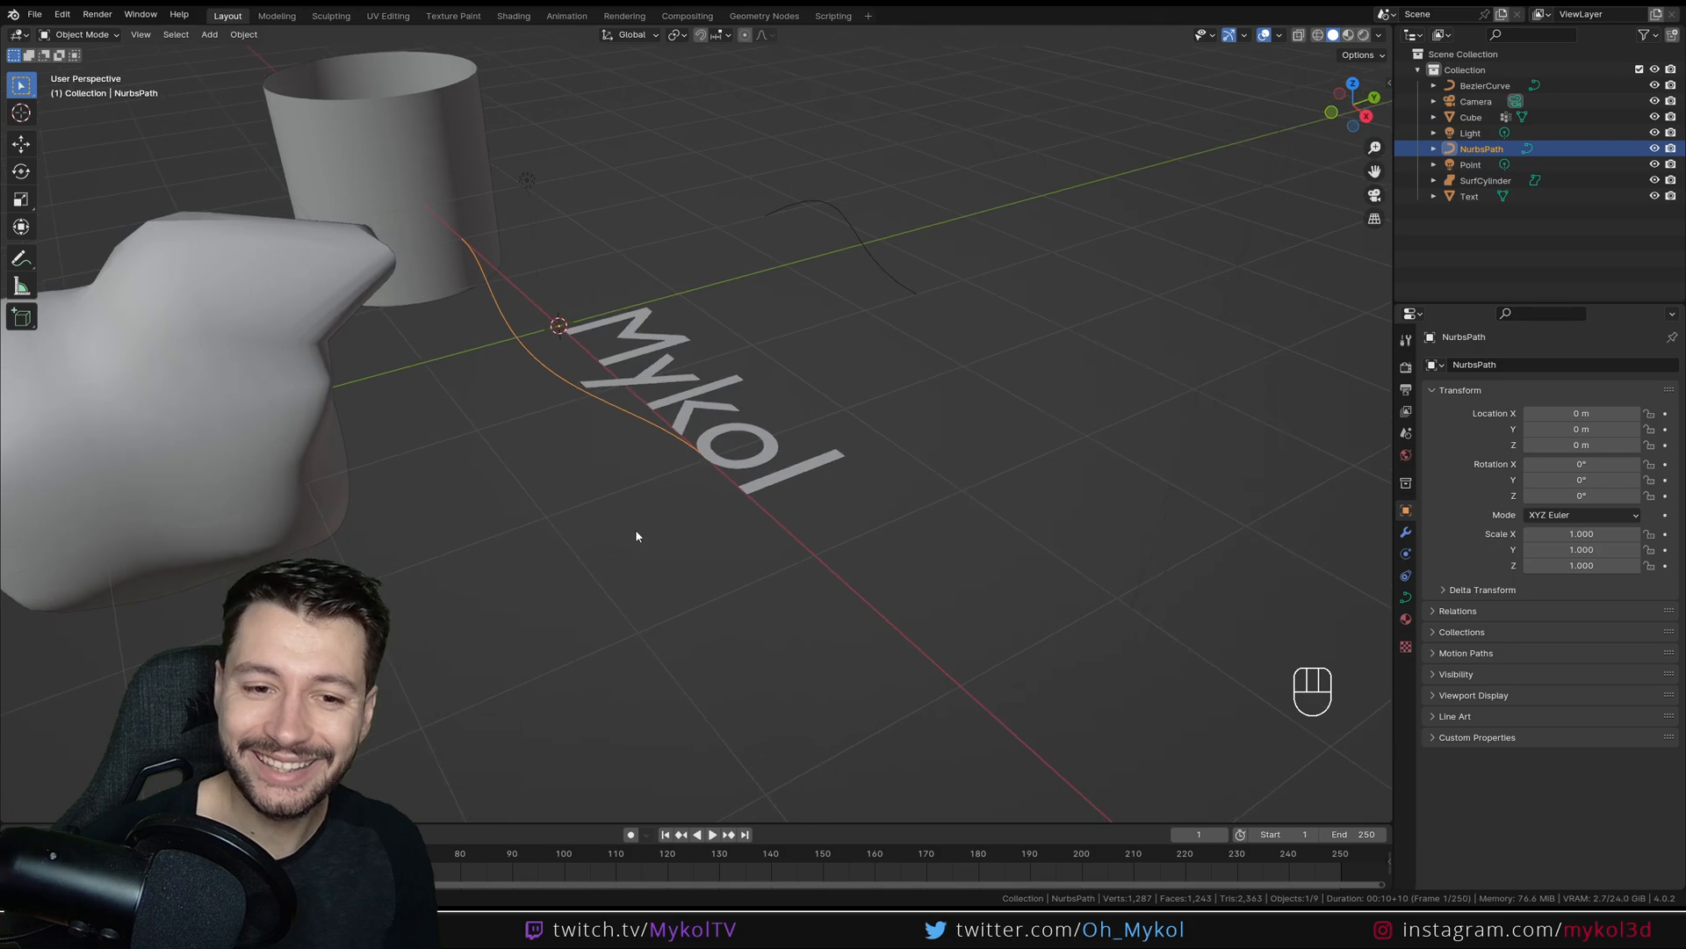
left_click(88, 41)
middle_click_drag(492, 316, 583, 362, "shift")
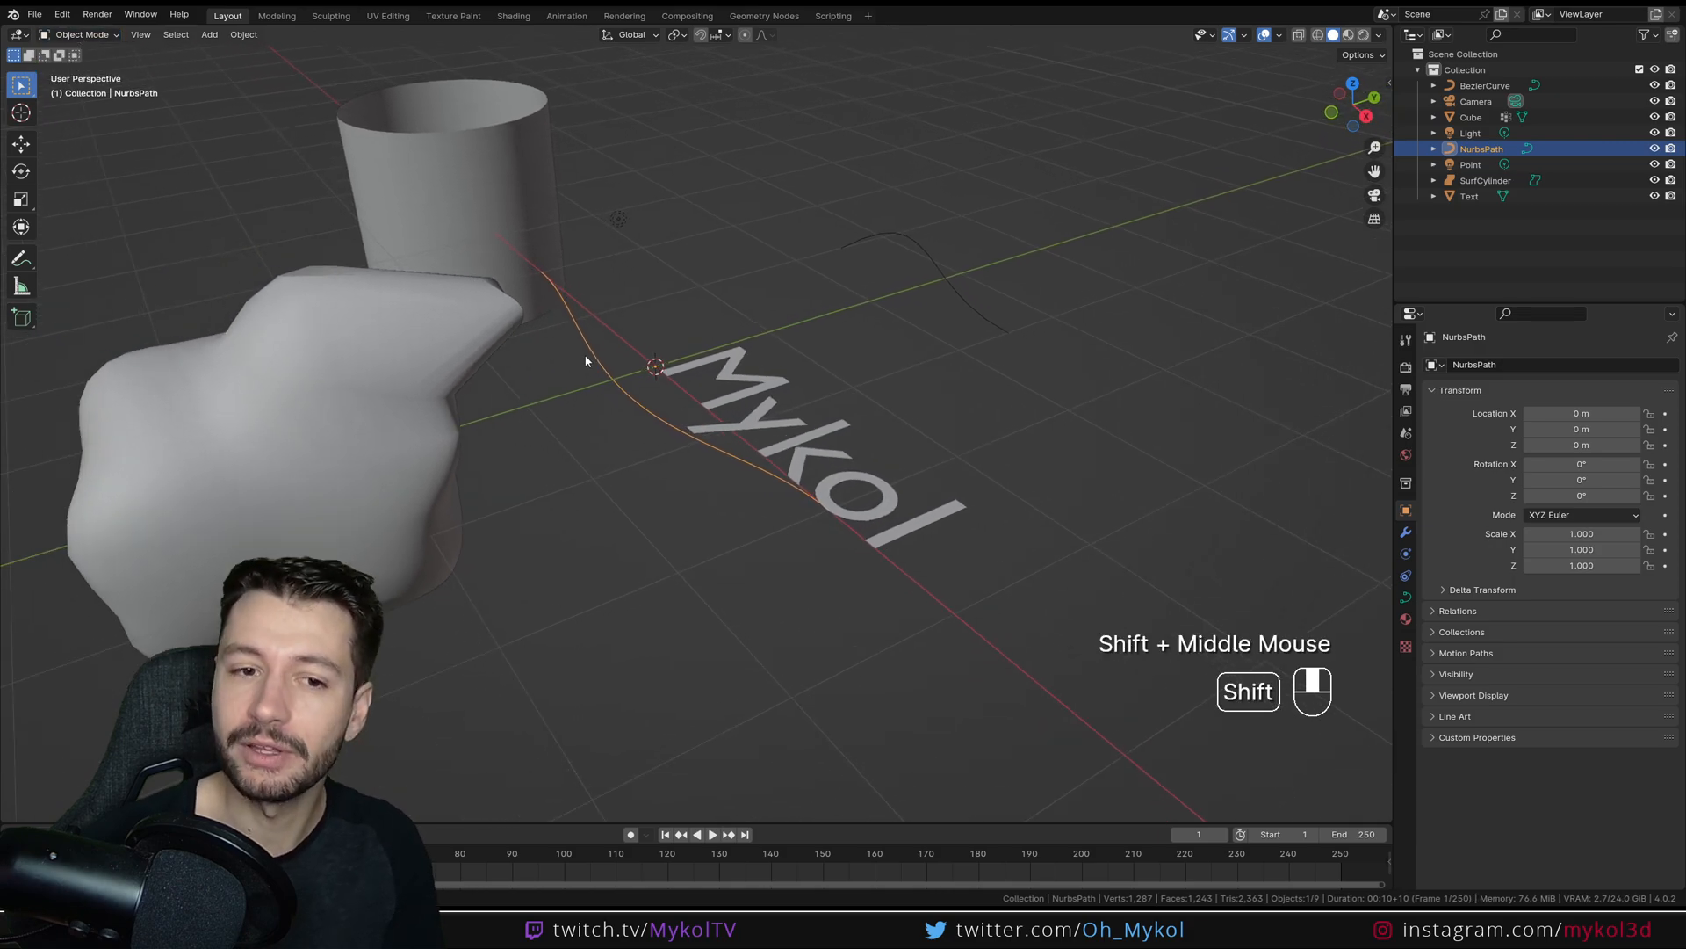